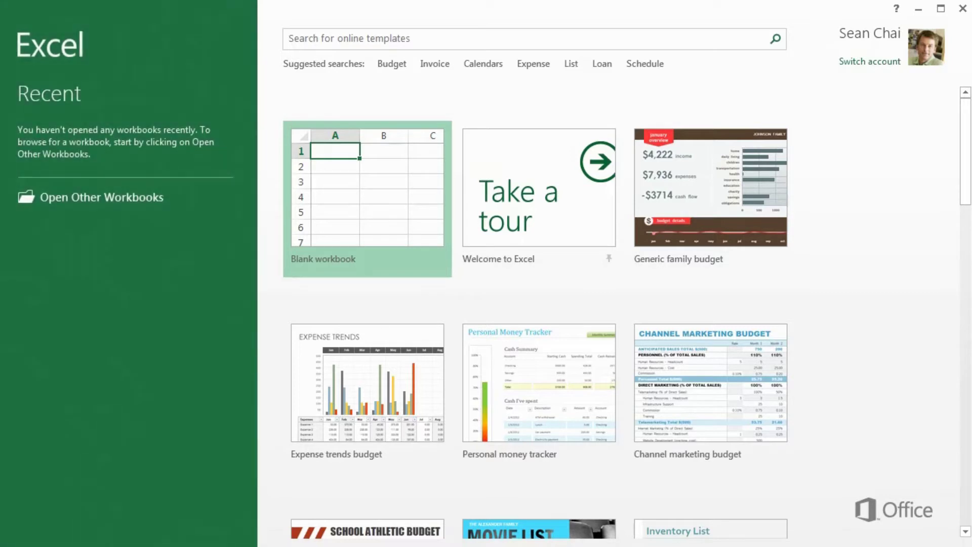
Create a blank workbook and enter "Paint walls" in cell C6
click(321, 209)
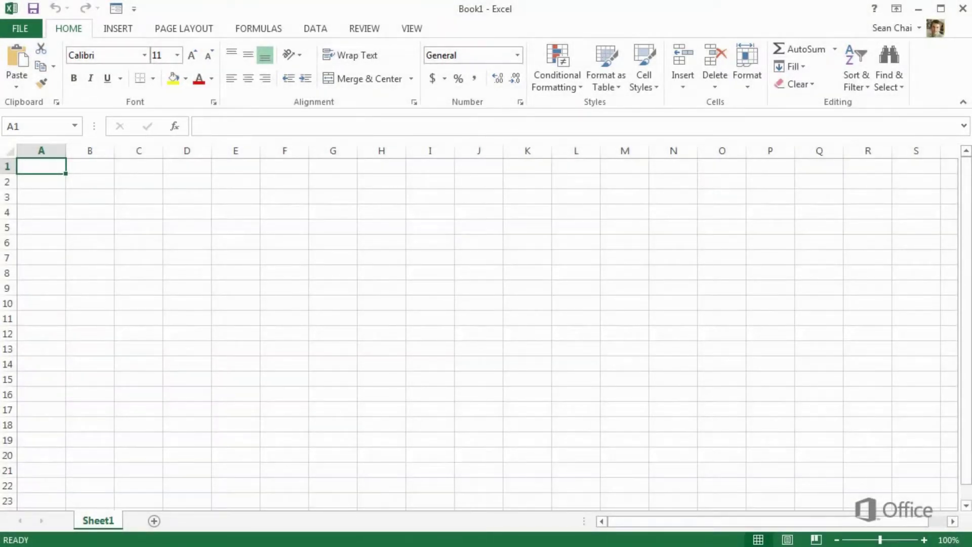
click(148, 243)
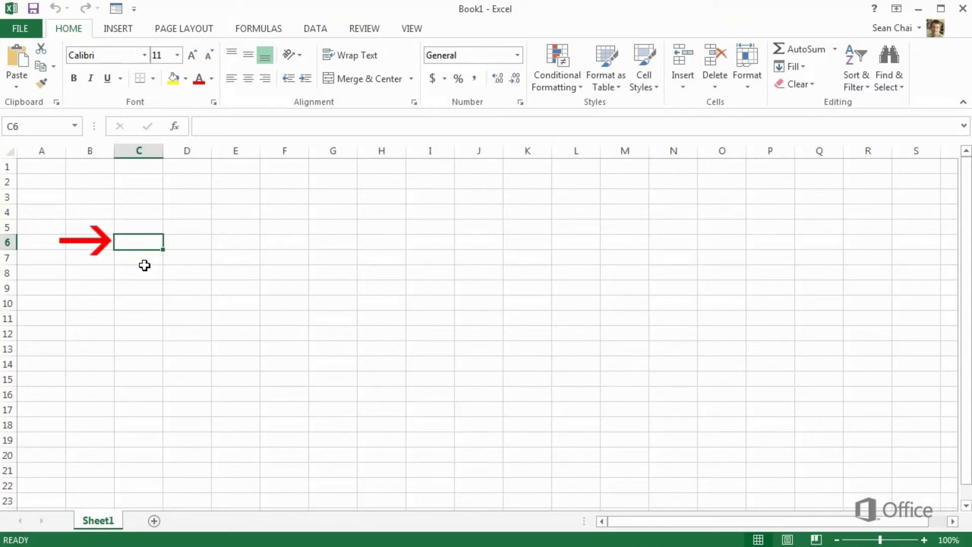
text(Some text)
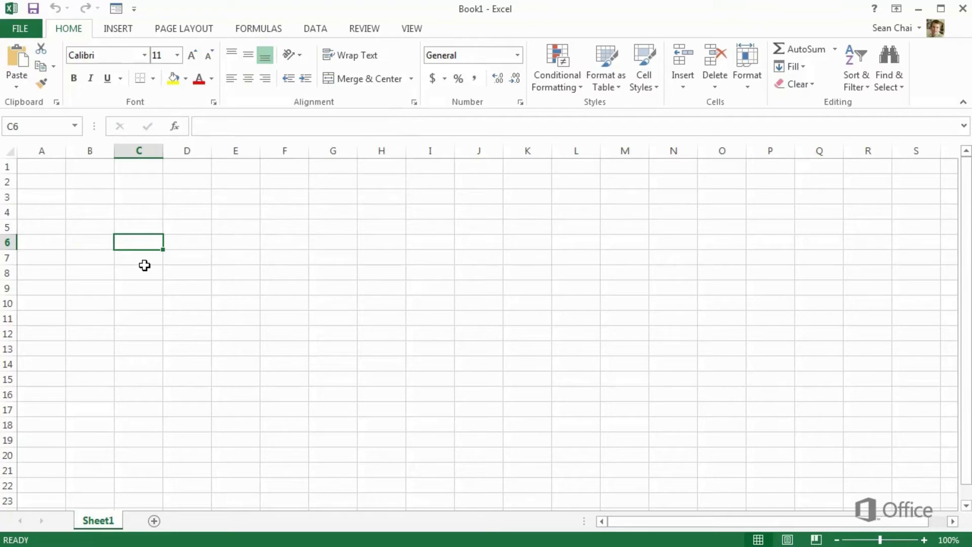
text(Paint walls)
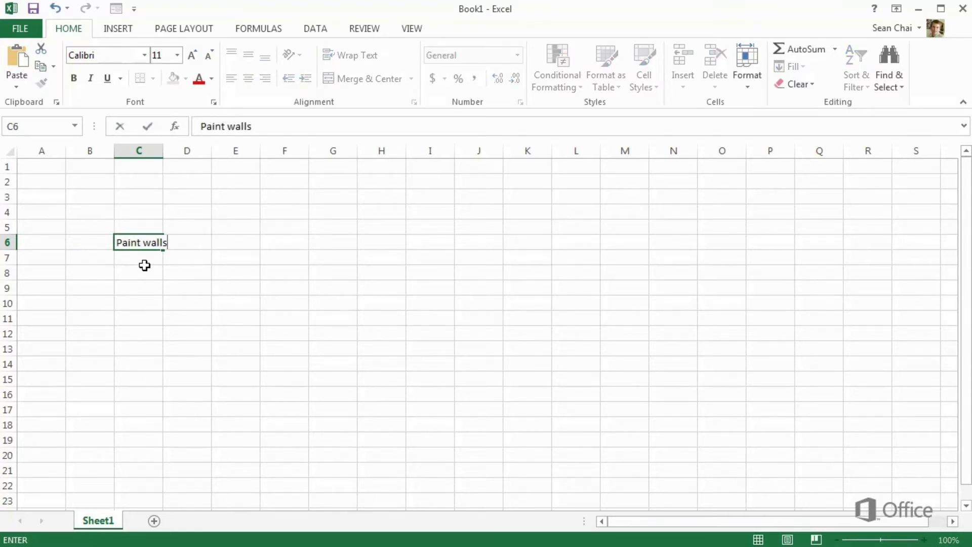
key(Return)
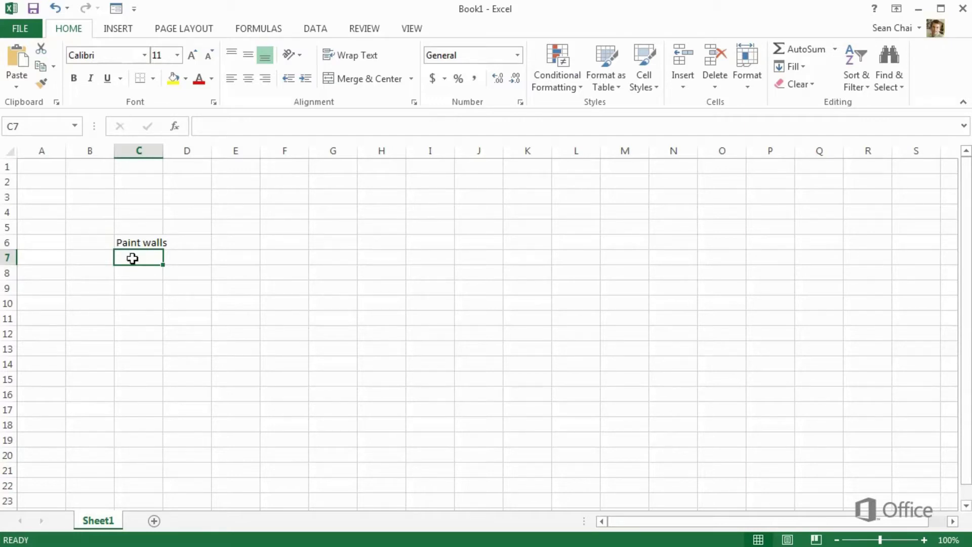
List Add mural back wall, Replace ceiling tiles, Repair floor tiles, Fix lighting, Remodel check-out, Create entry way, Add hanging graphics, Repaint exterior, Fix neon sign in C7:C15
click(127, 244)
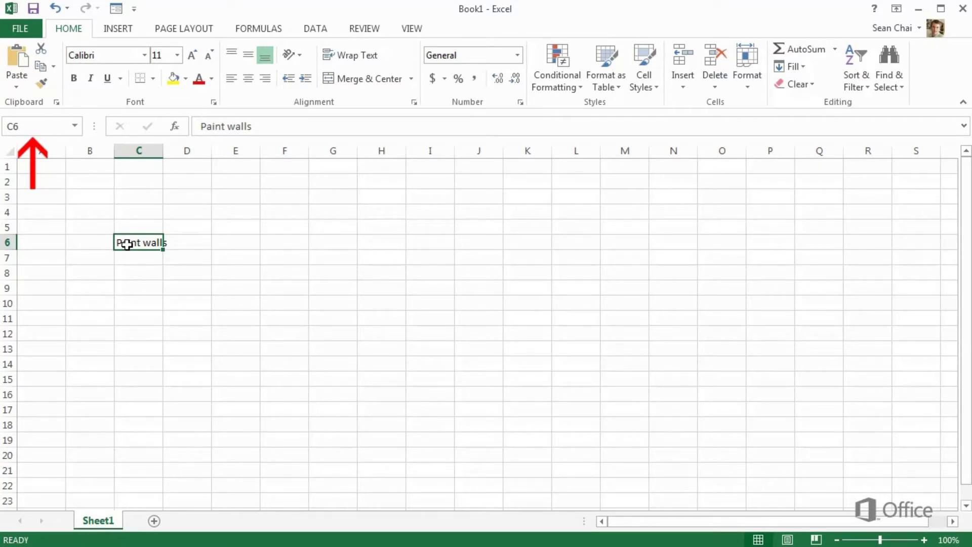
key(Return)
text(Add)
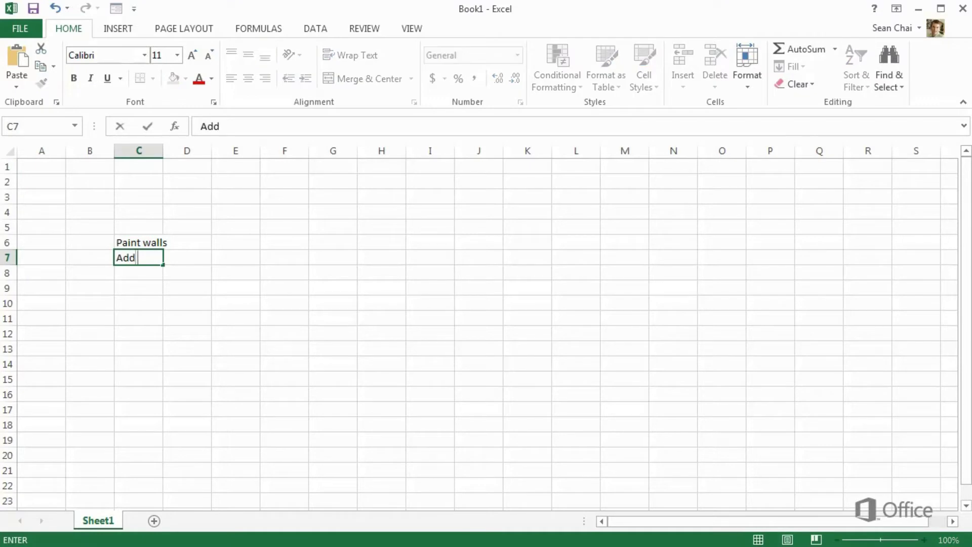
text( mural back wall)
key(Return)
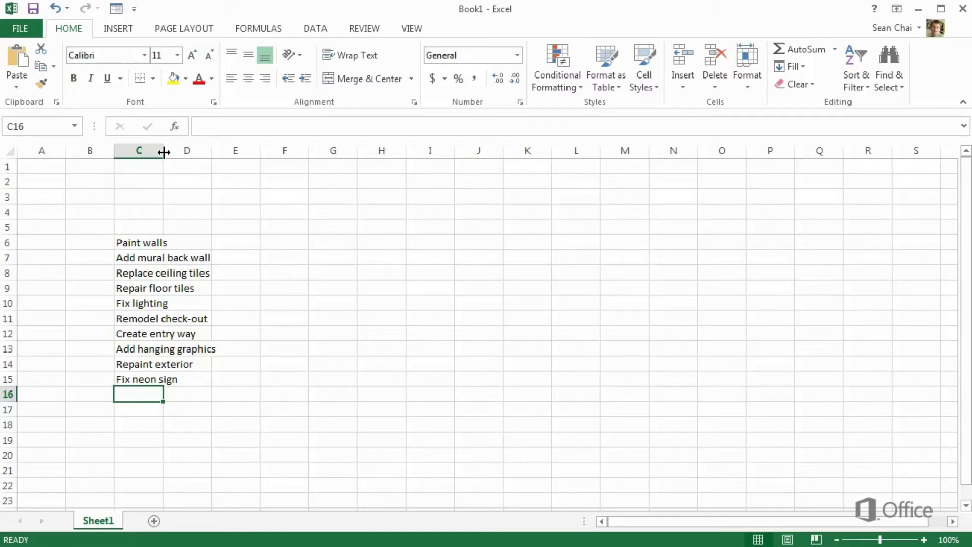
Widen column C to fit its text and enter 4545.00, 10000, 2000, 500, 500, 4000, 500, 250, 3000 and 1200 in D6:D15
drag(164, 152, 242, 160)
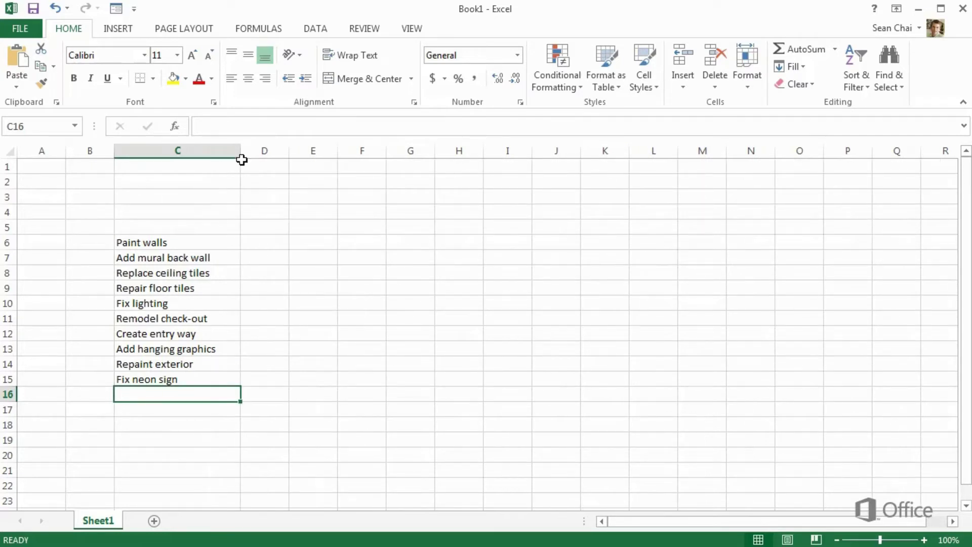
click(260, 241)
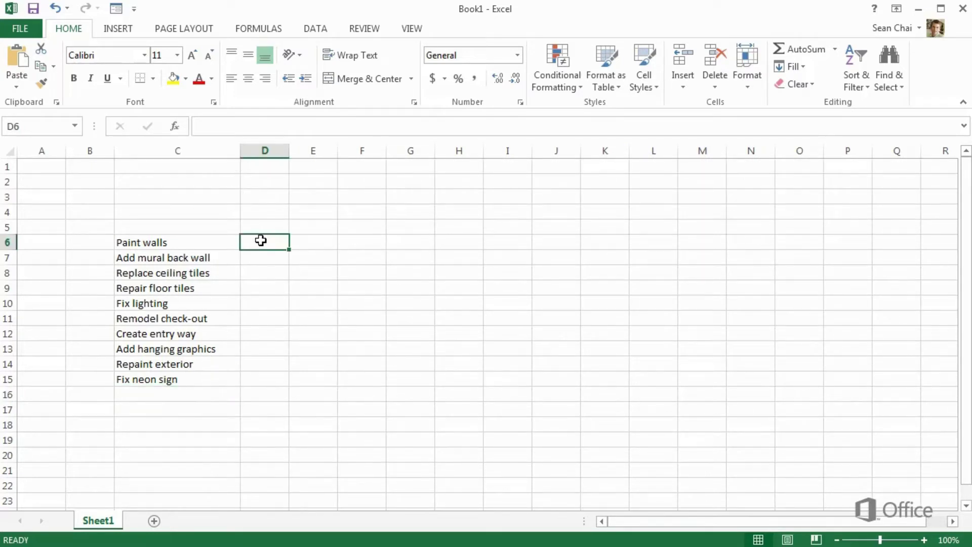
text(4545.00)
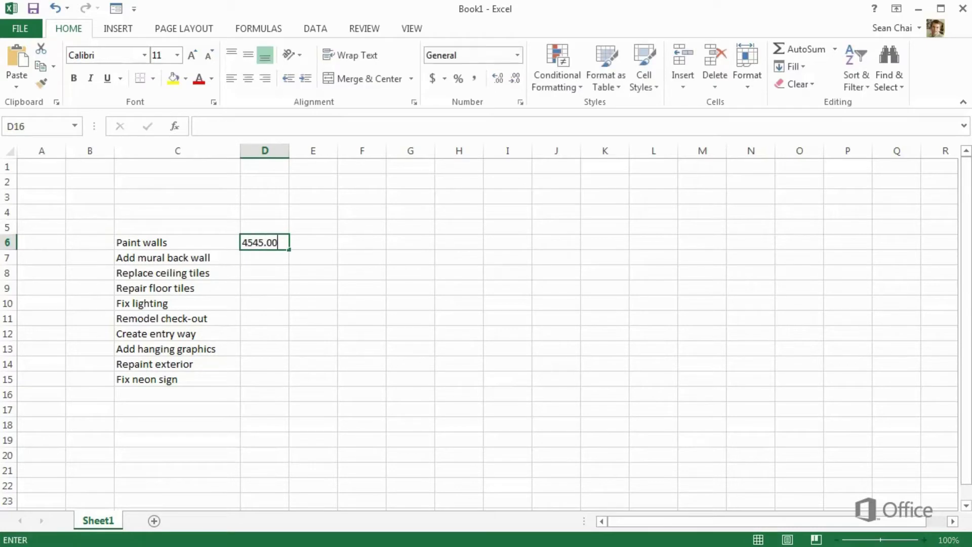
key(Return)
text(10000 2000 500 500 4000 500 250 3000 1200)
key(Return)
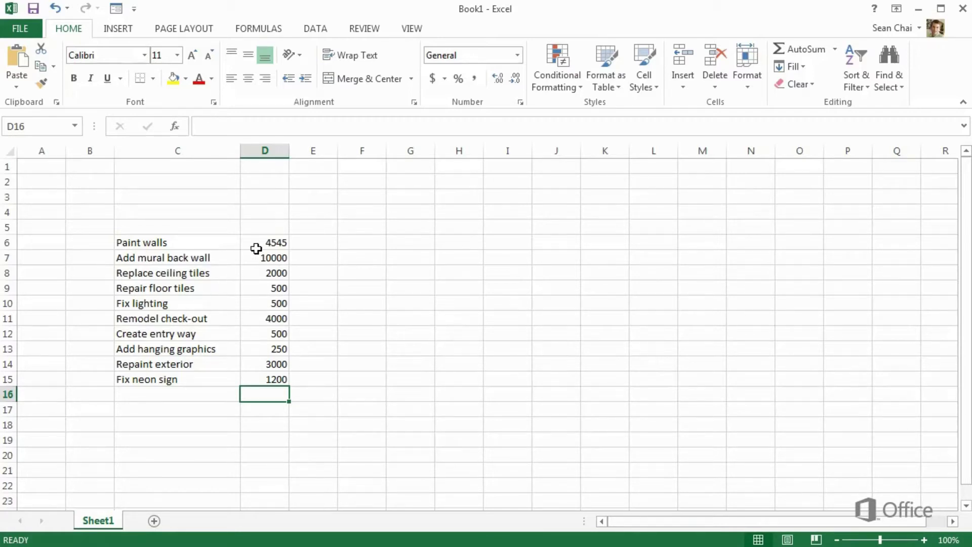
Format the amounts in D6:D15 with the dollar Accounting number format
click(258, 246)
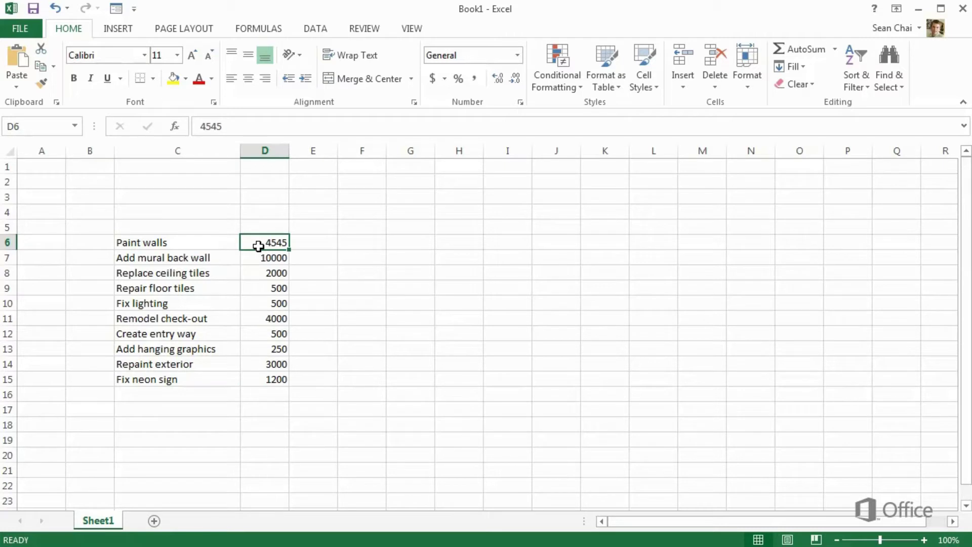
drag(258, 247, 266, 380)
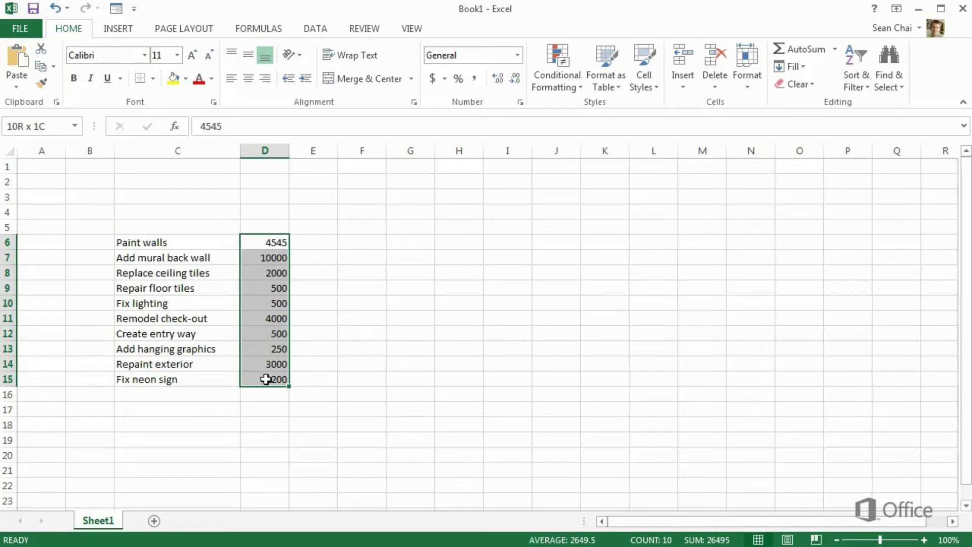
right_click(264, 247)
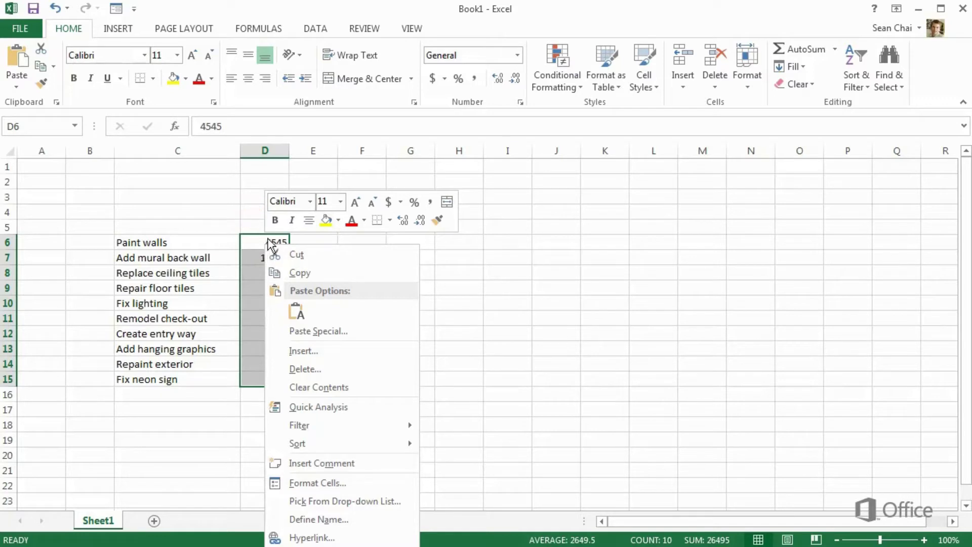
click(389, 202)
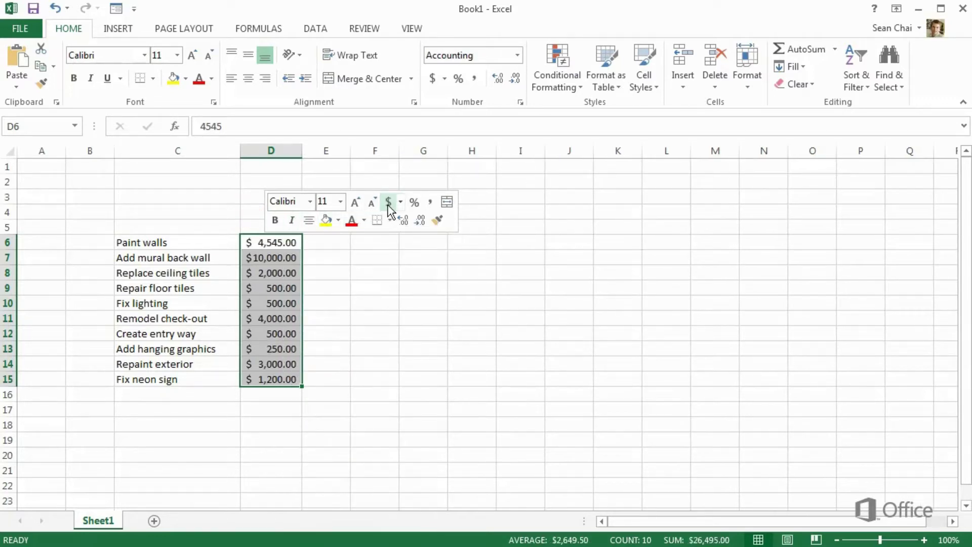
click(341, 291)
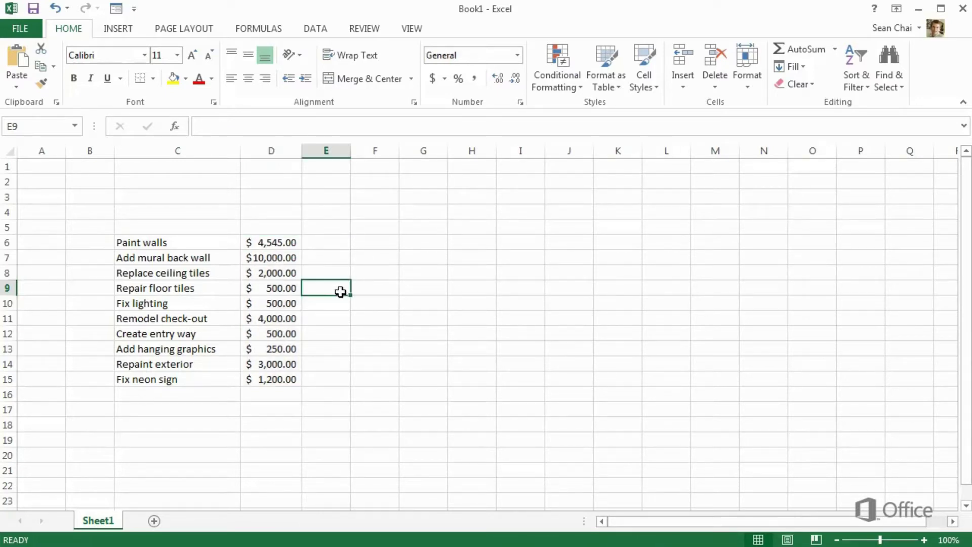
Add the column headings "Work item" in C5 and "Estimated cost" in D5
click(228, 229)
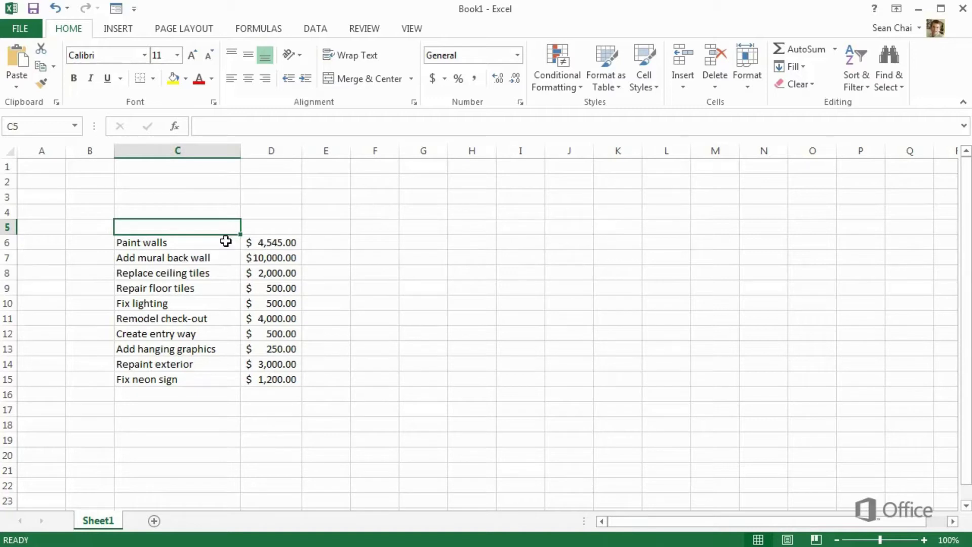
text(Work item)
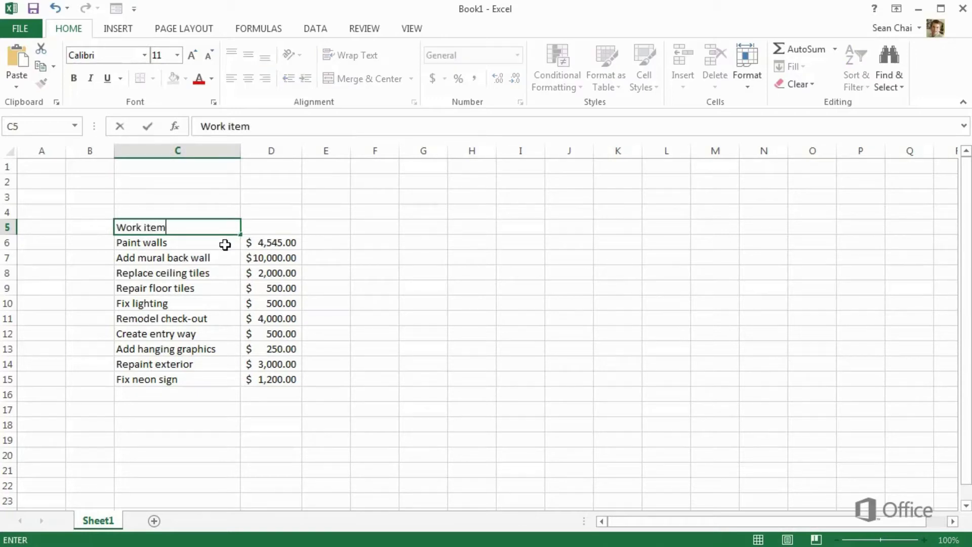
click(261, 233)
text(E)
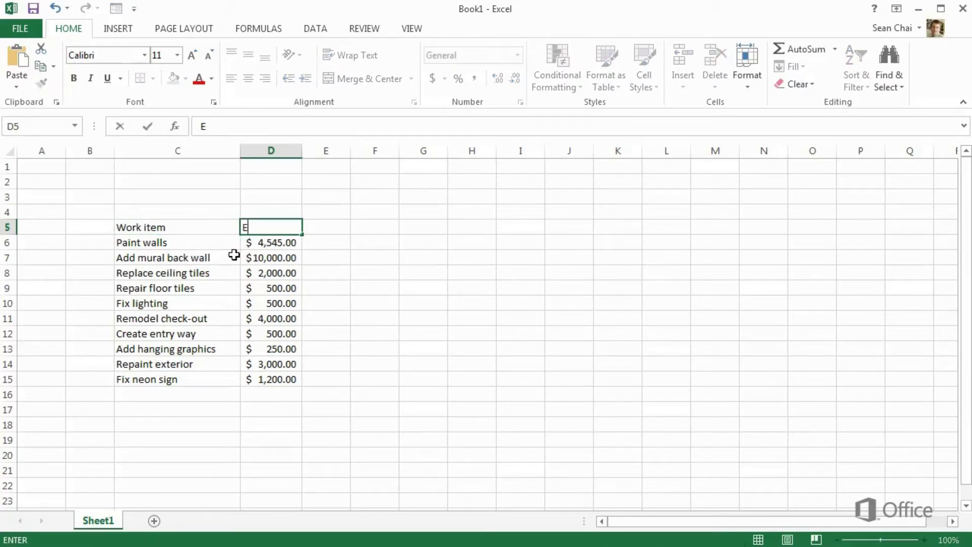
text(stimated cost)
key(Return)
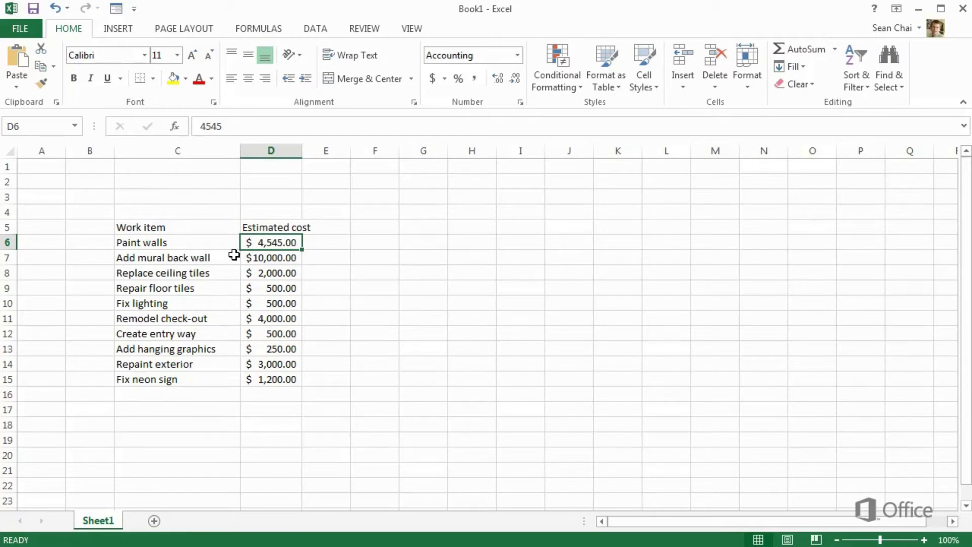
Convert the range C5:D15, including its headings, into a table using Quick Analysis
click(166, 230)
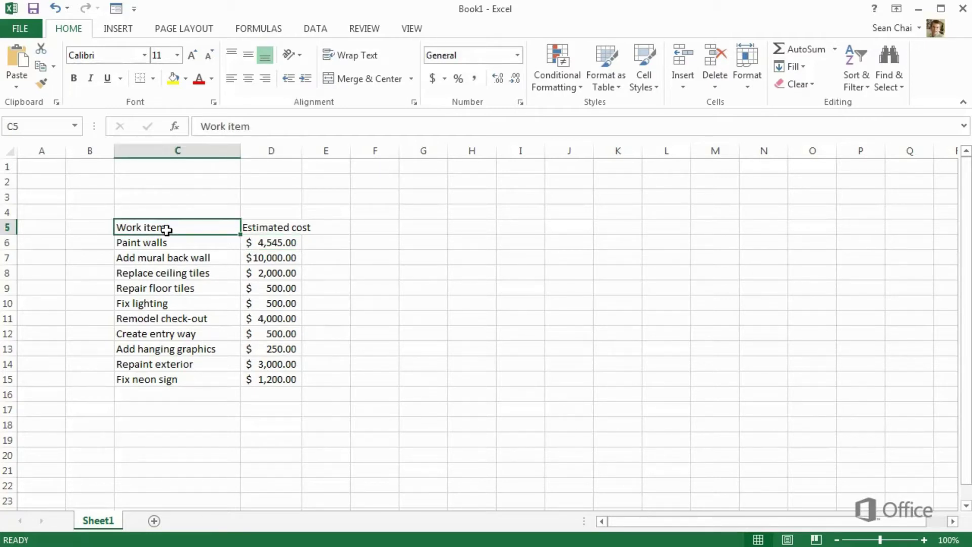
drag(166, 230, 266, 383)
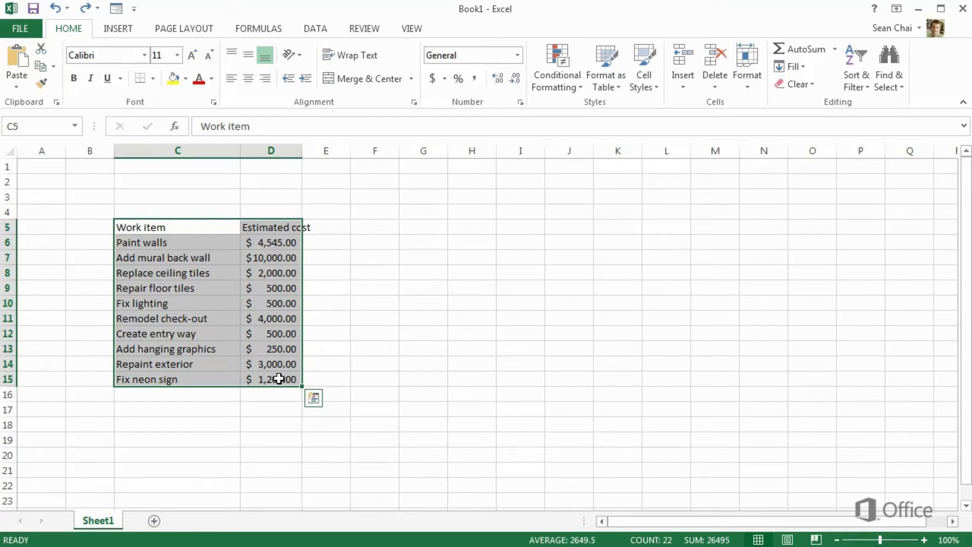
click(312, 399)
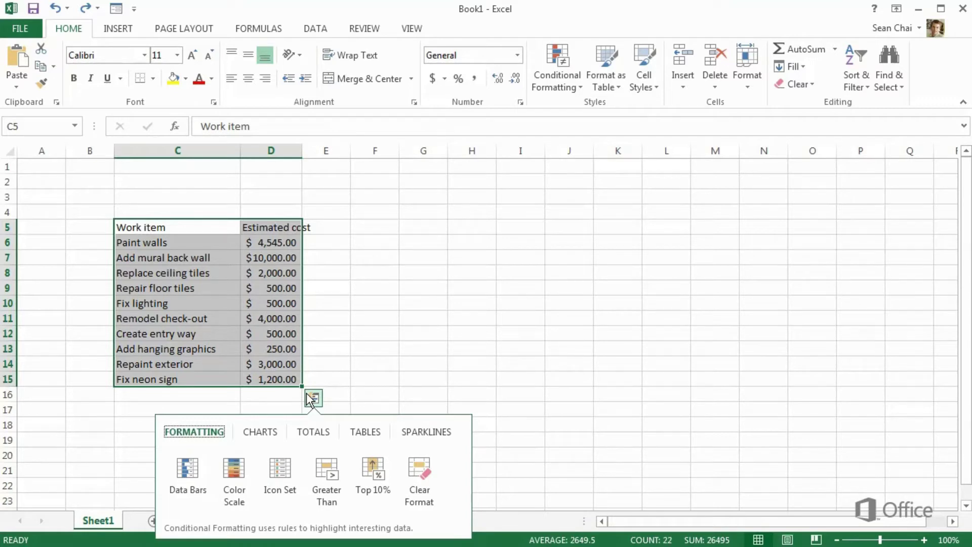
click(360, 433)
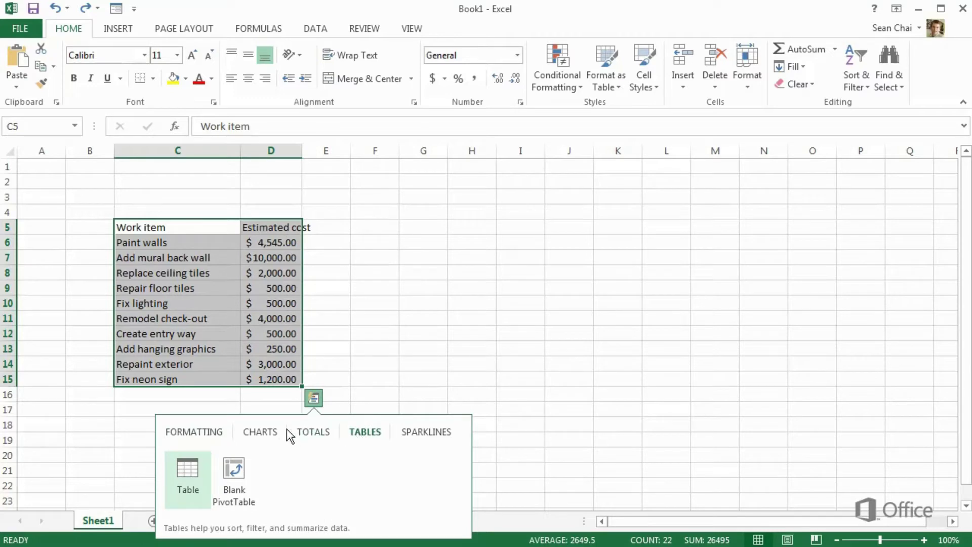
click(203, 465)
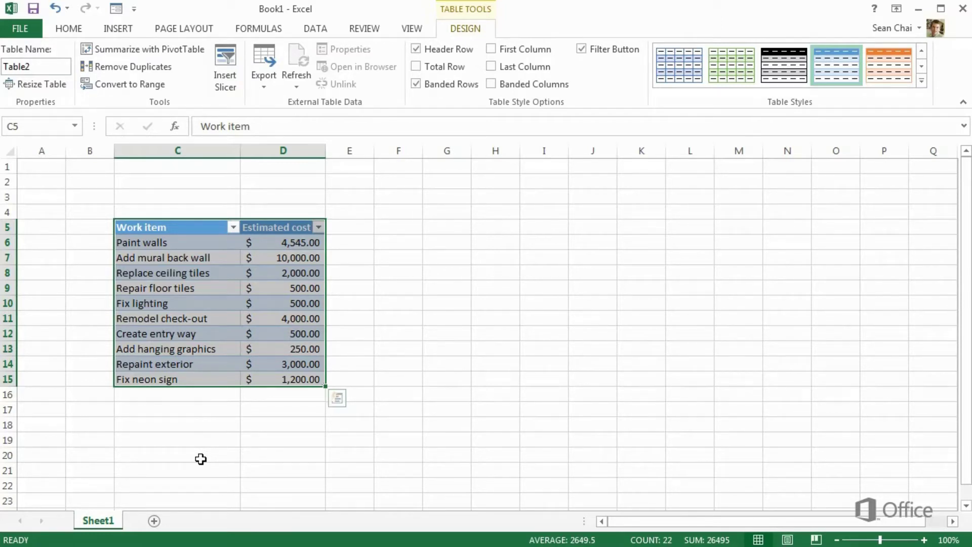
Add a total row to the table and toggle its banded rows off and back on
click(234, 228)
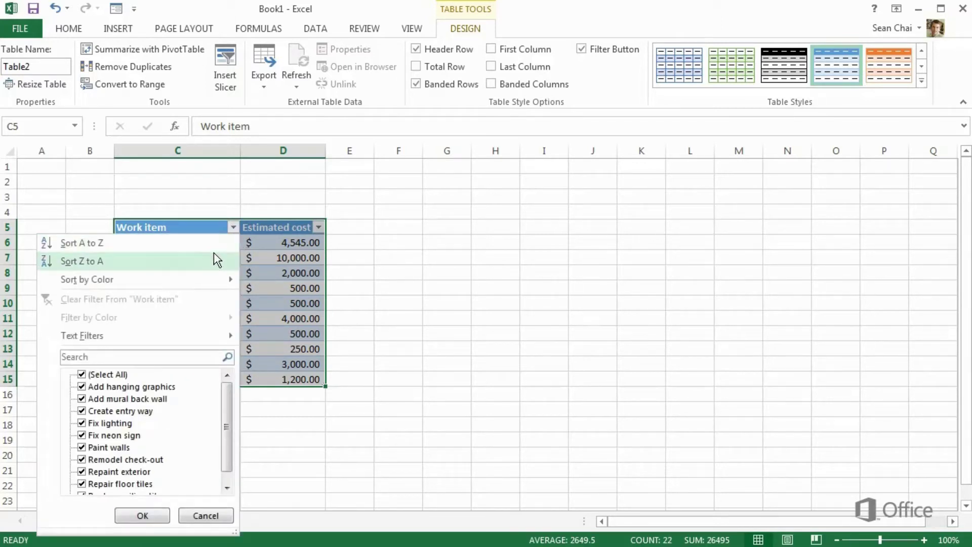
mouse_move(212, 286)
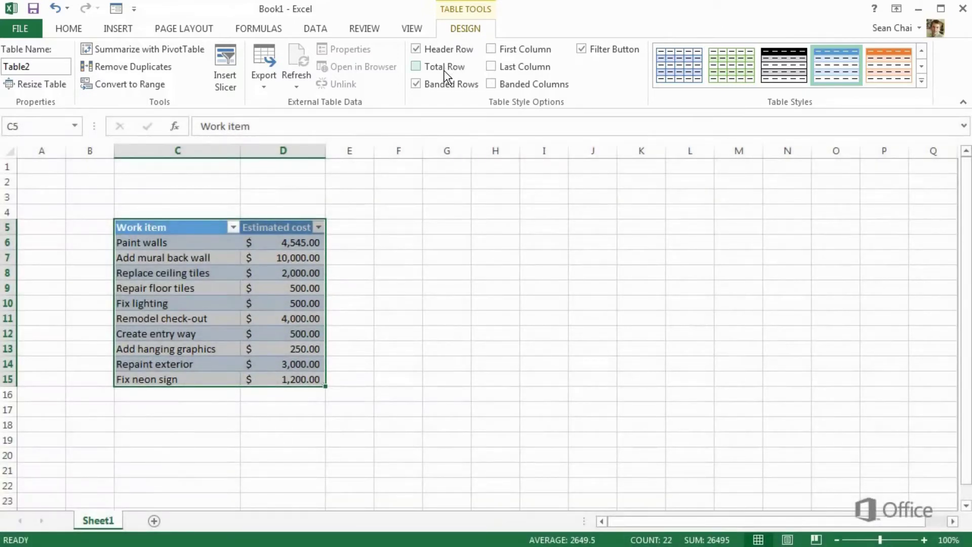
click(418, 70)
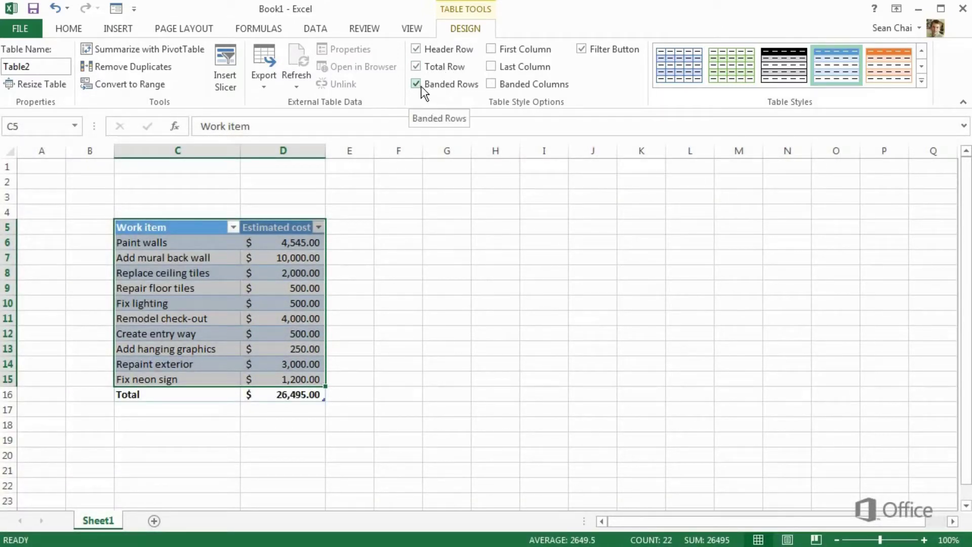
click(417, 85)
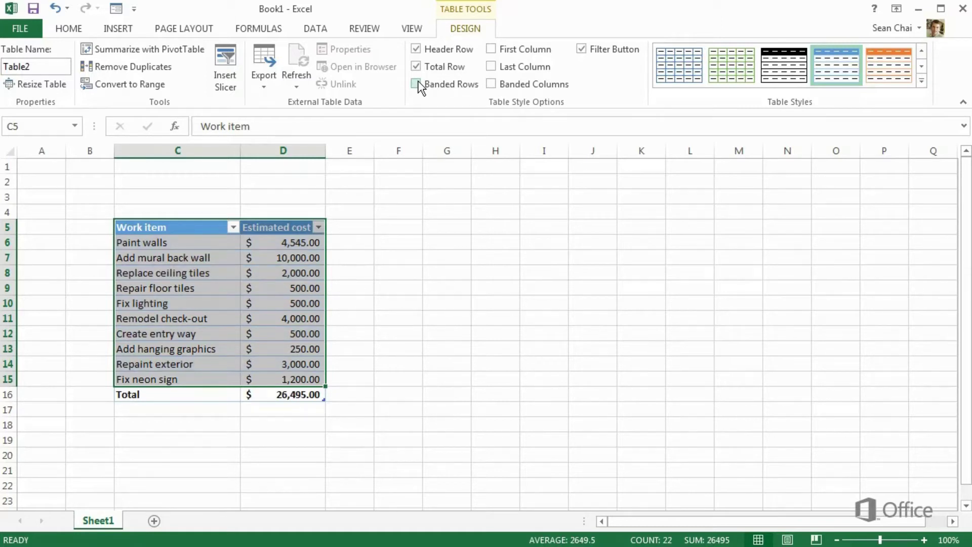
click(418, 85)
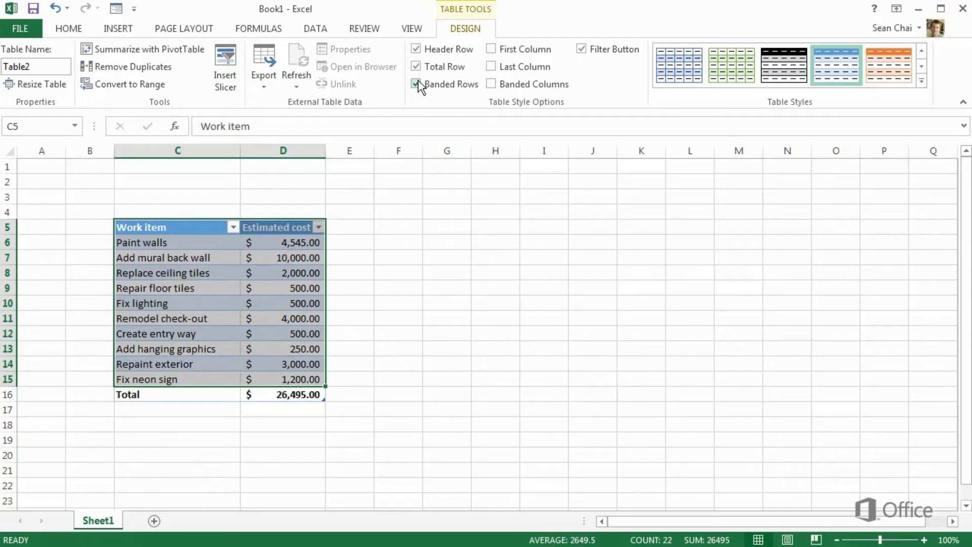
click(84, 29)
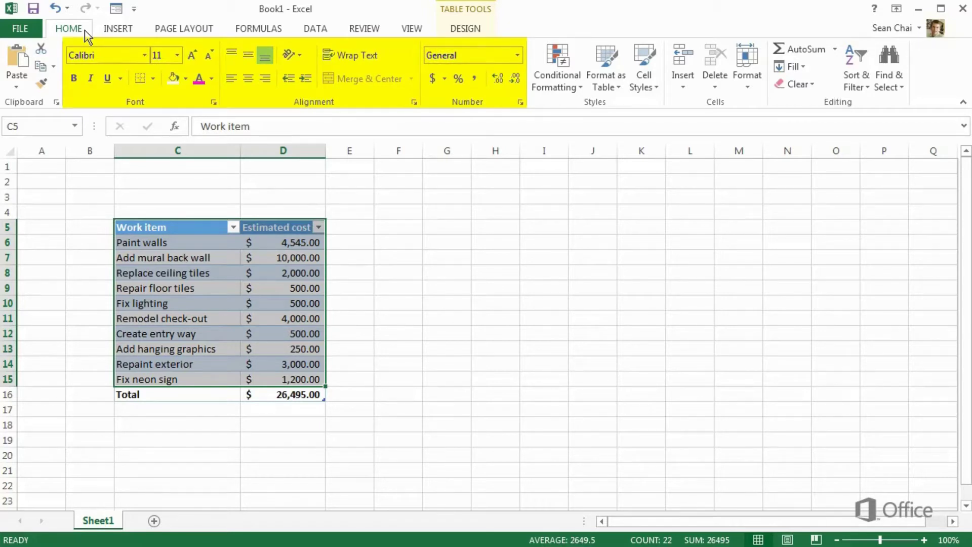
click(645, 87)
click(645, 87)
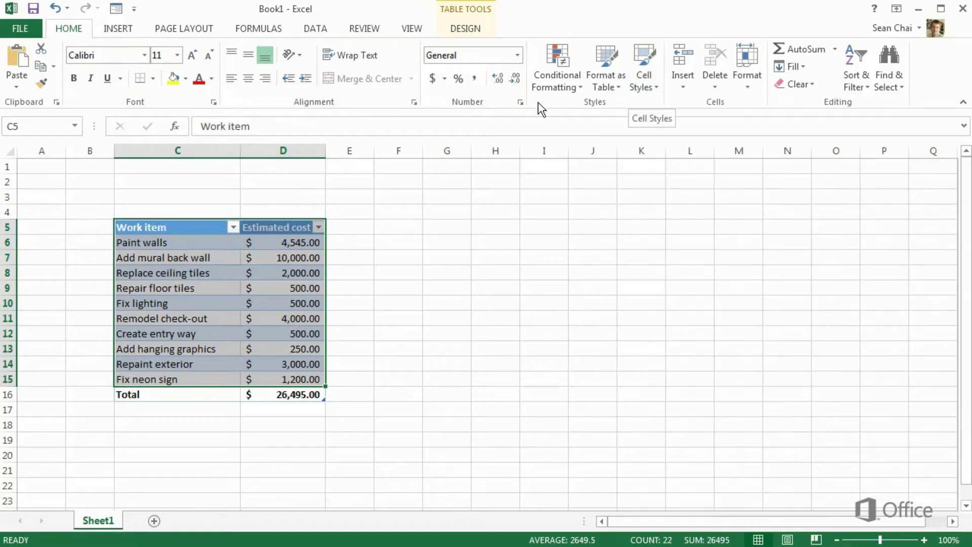
click(119, 29)
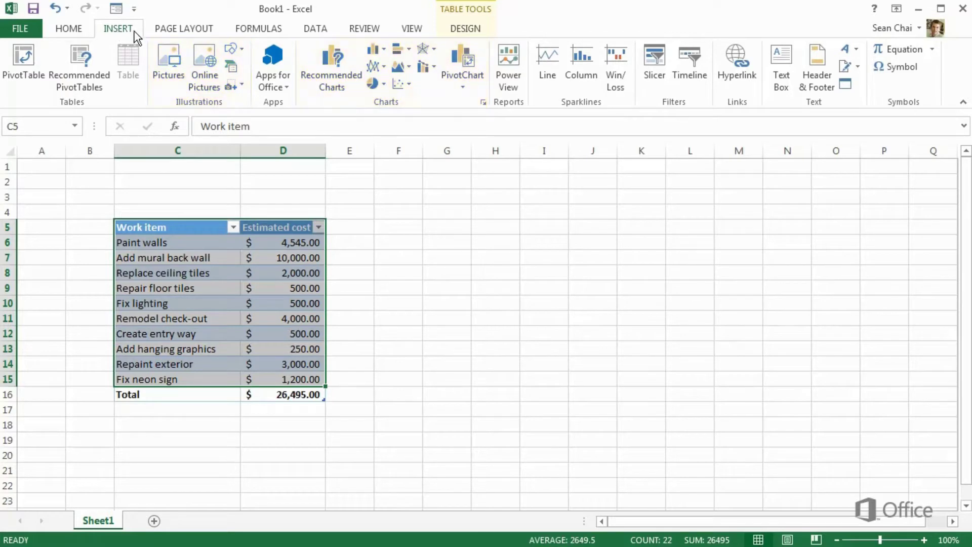
click(174, 30)
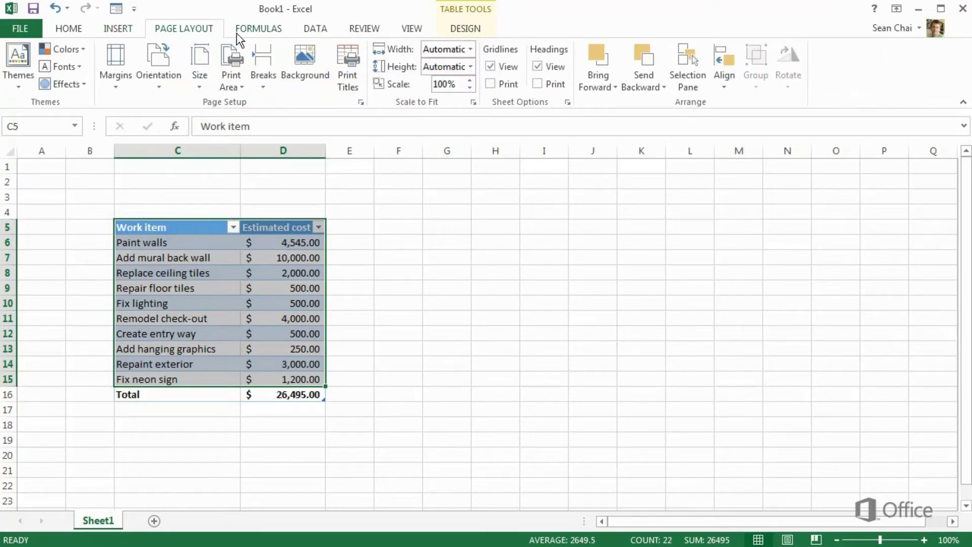
click(250, 33)
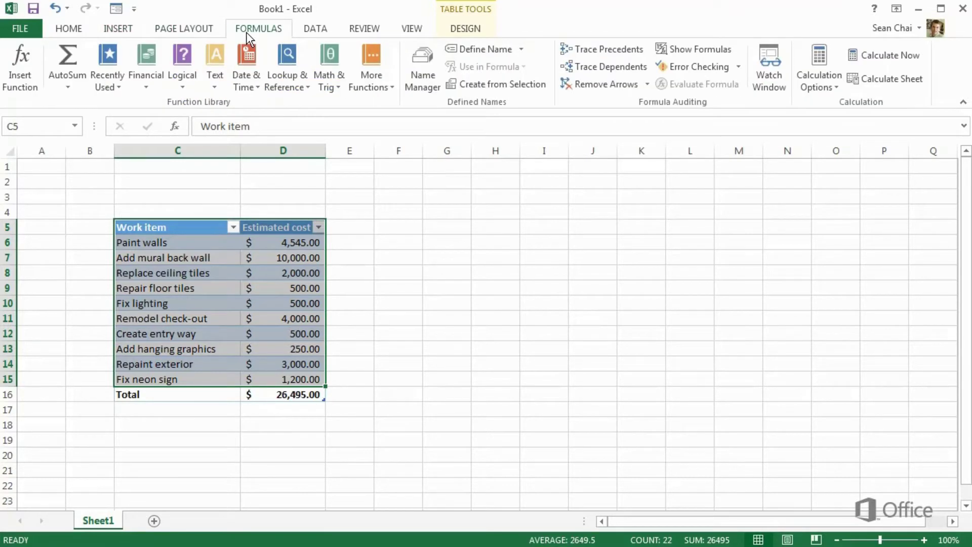
click(314, 30)
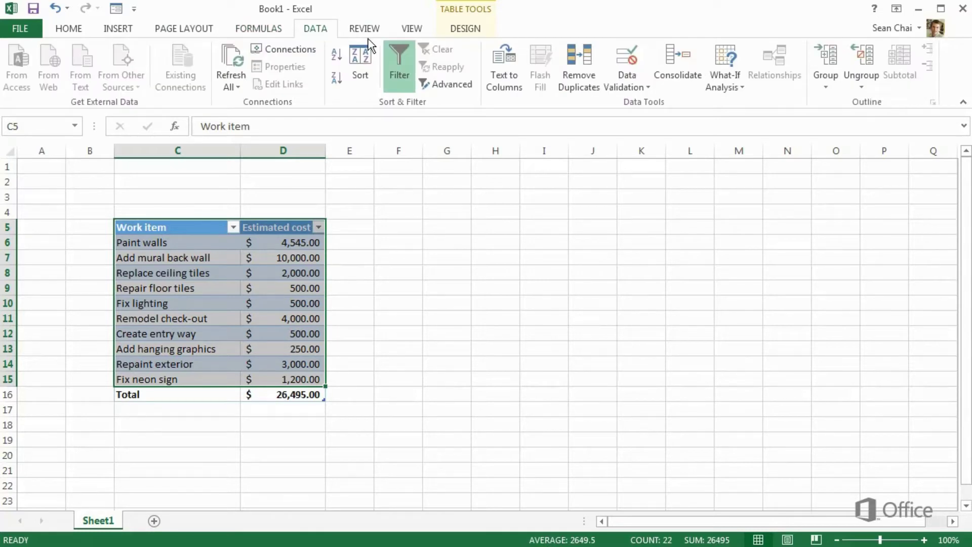
click(466, 31)
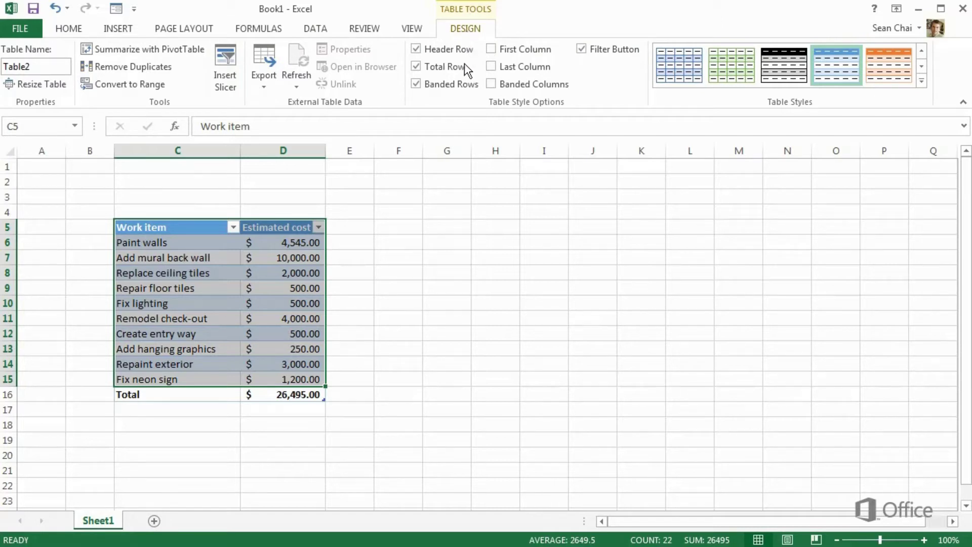
click(325, 181)
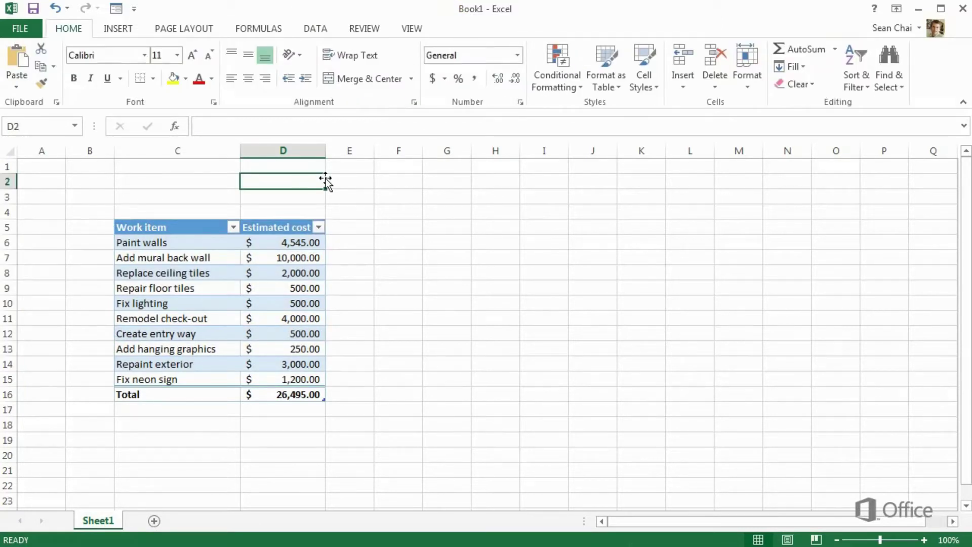
click(243, 255)
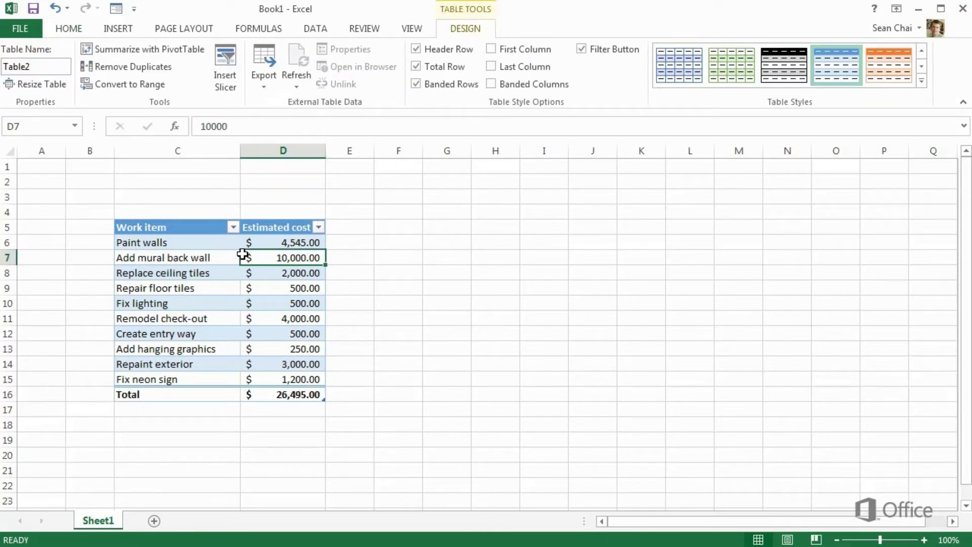
click(128, 35)
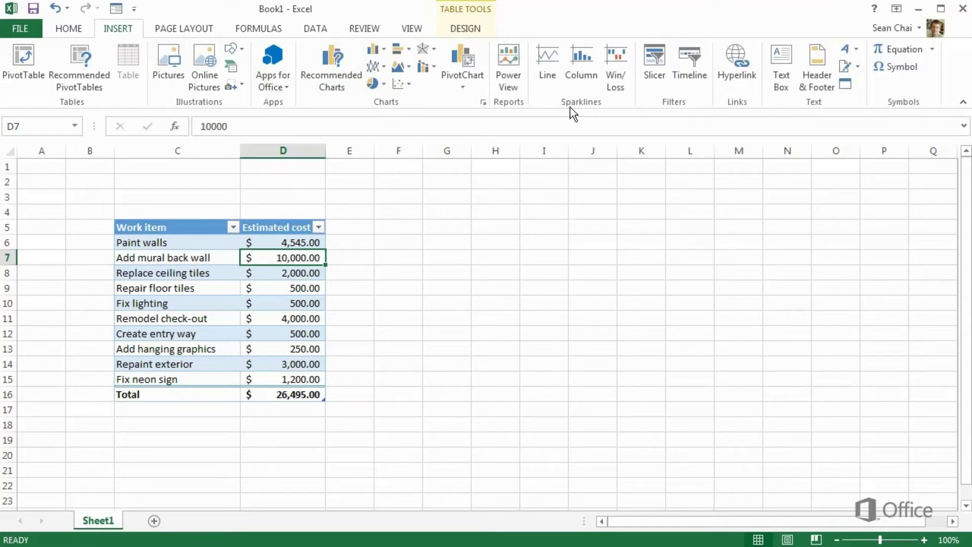
click(459, 88)
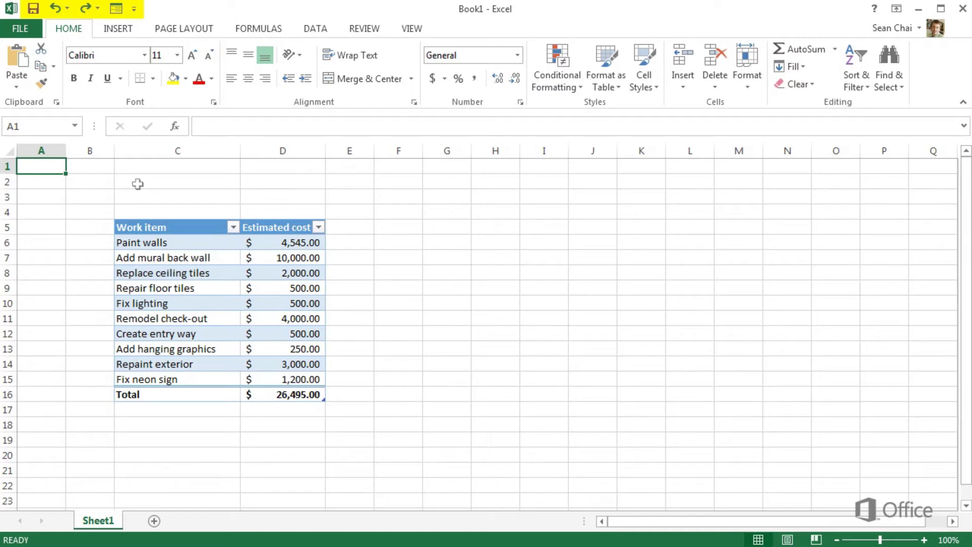
Save the workbook as "Expansion plans" in the owner's named folder on OneDrive – Personal
click(33, 9)
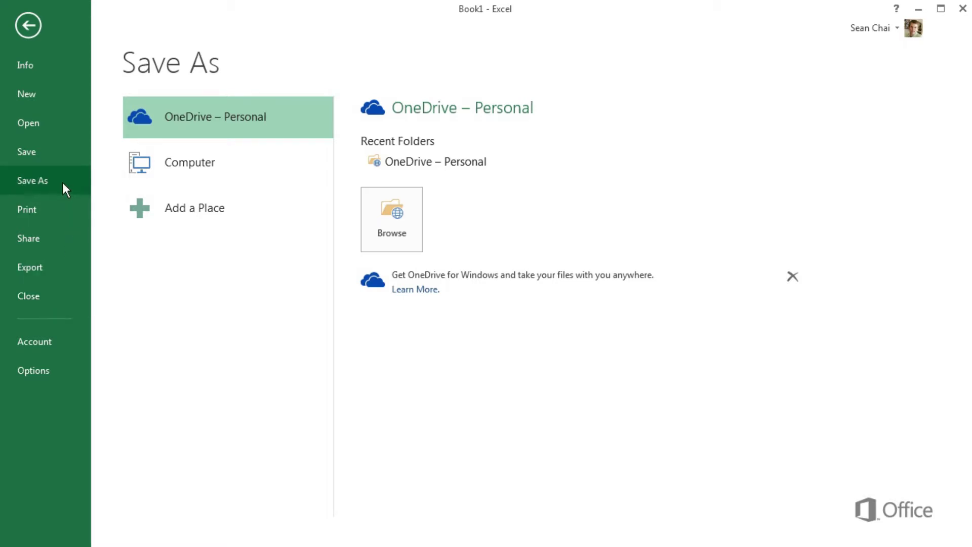
click(134, 168)
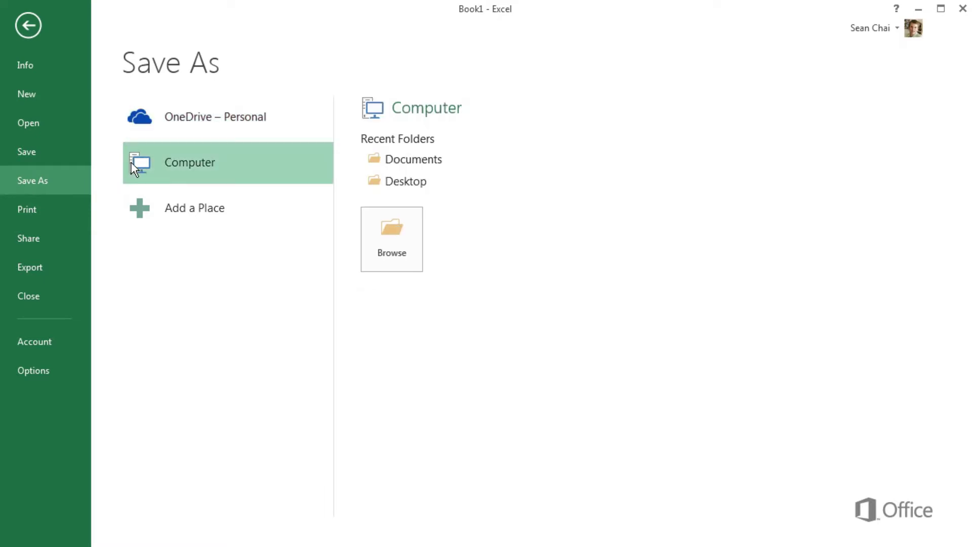
click(170, 210)
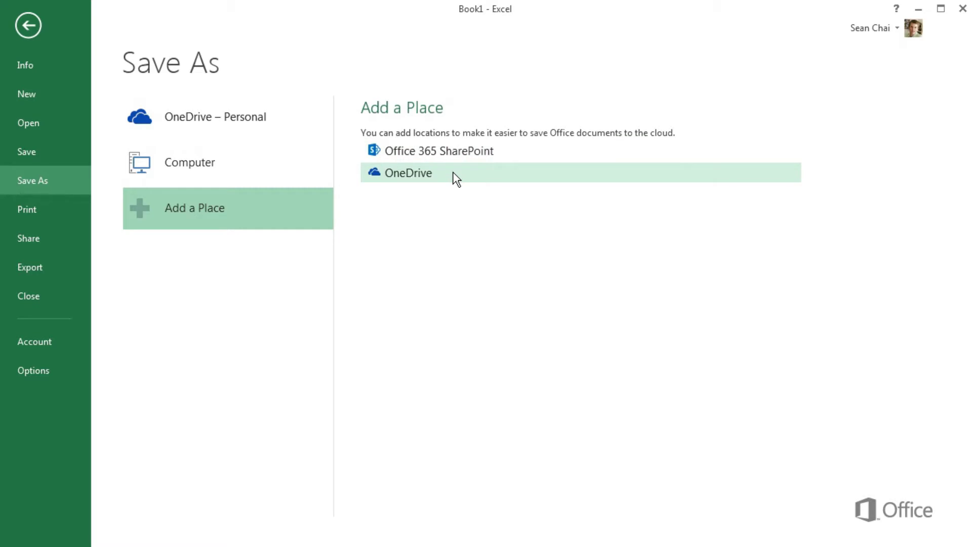
click(266, 133)
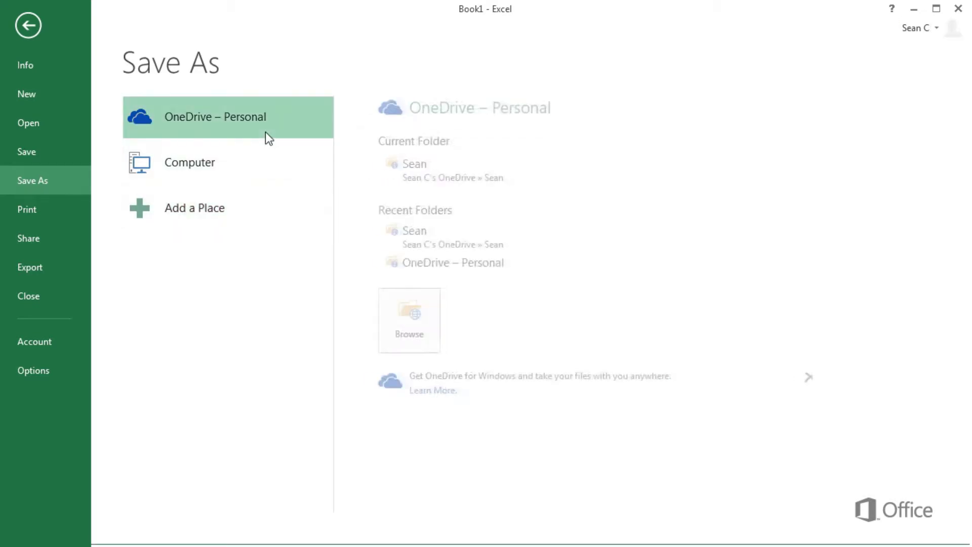
click(391, 304)
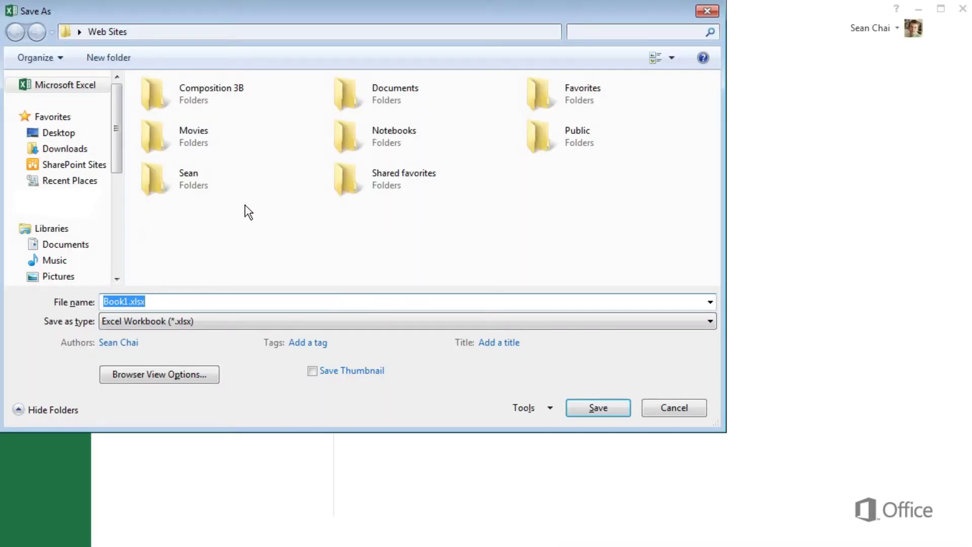
click(171, 185)
double_click(171, 184)
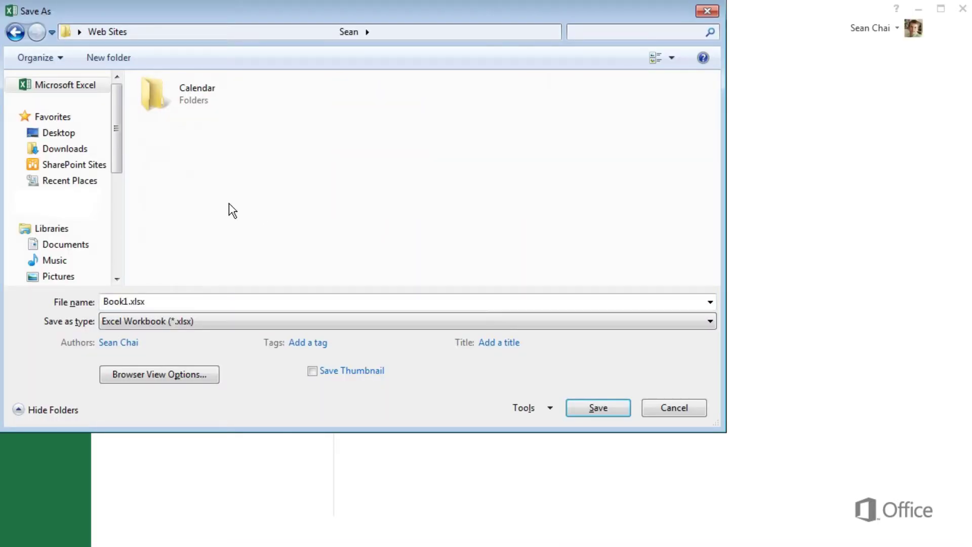
click(260, 299)
text(Expansion plans)
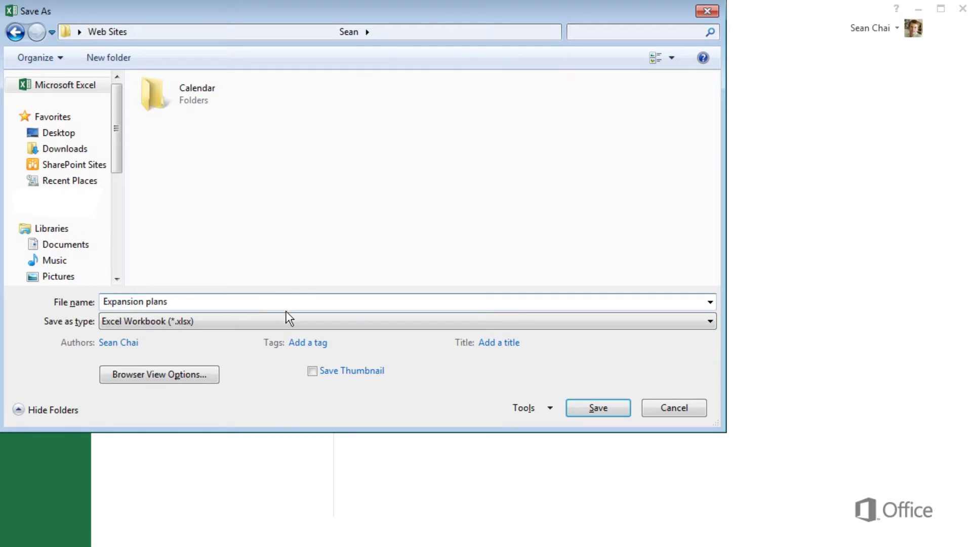
click(576, 409)
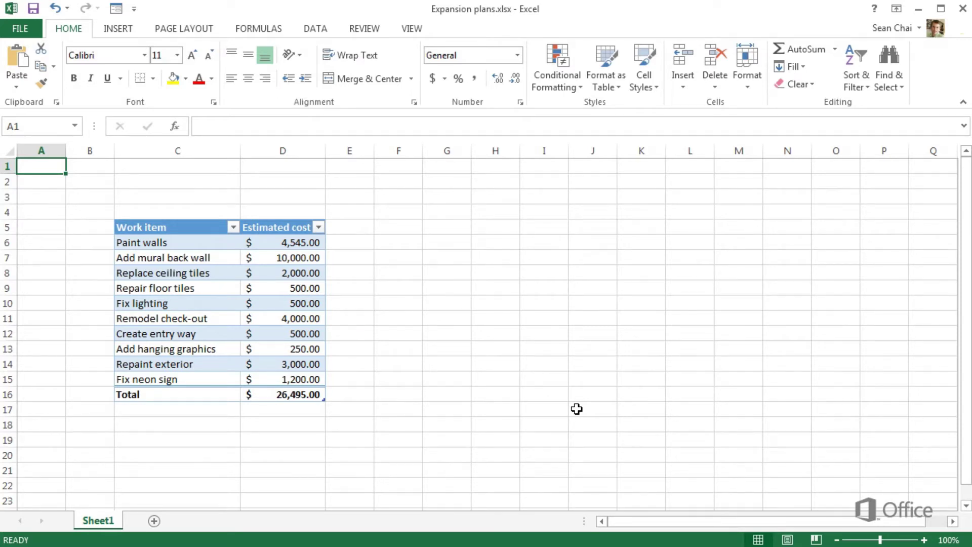
Share the workbook with two invited e-mail recipients who can edit, including the message "Please check out this expansion plan."
click(29, 27)
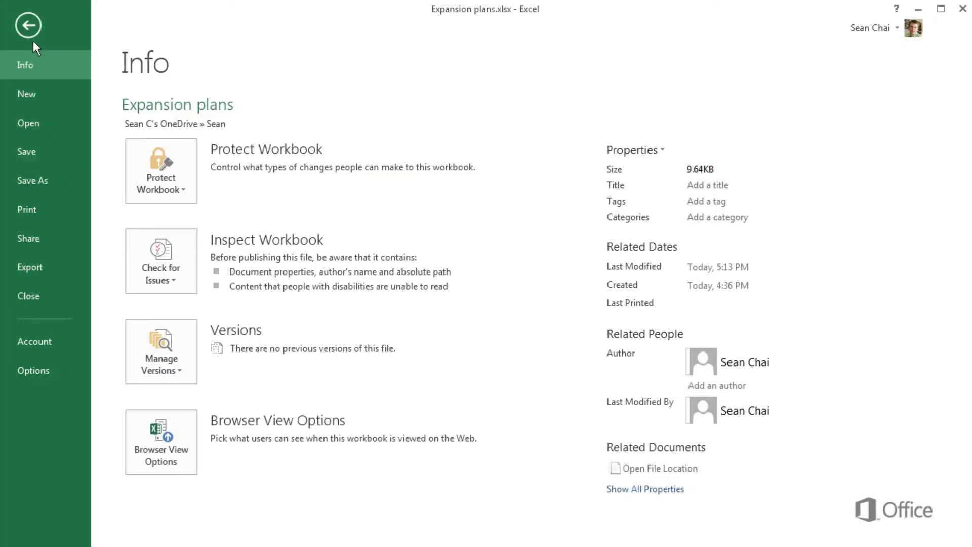
click(52, 240)
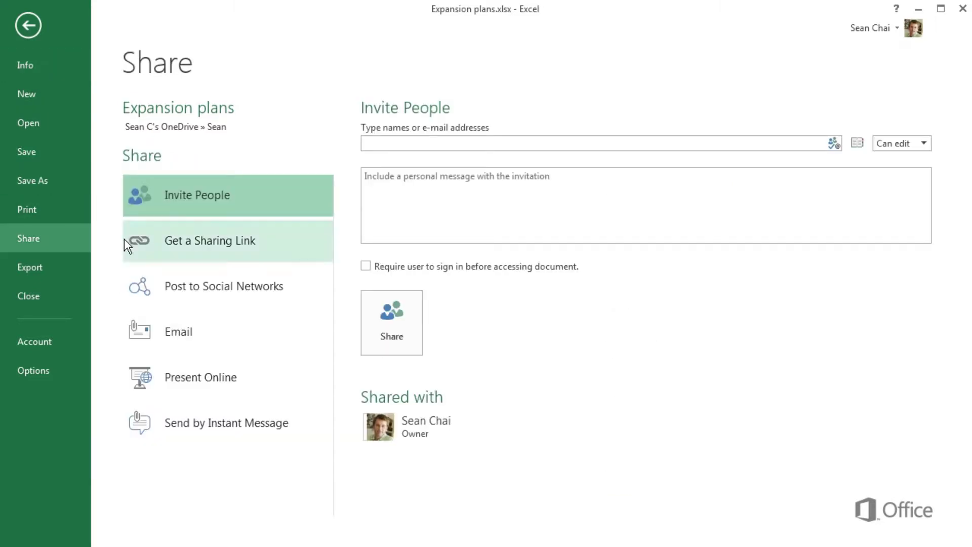
click(375, 145)
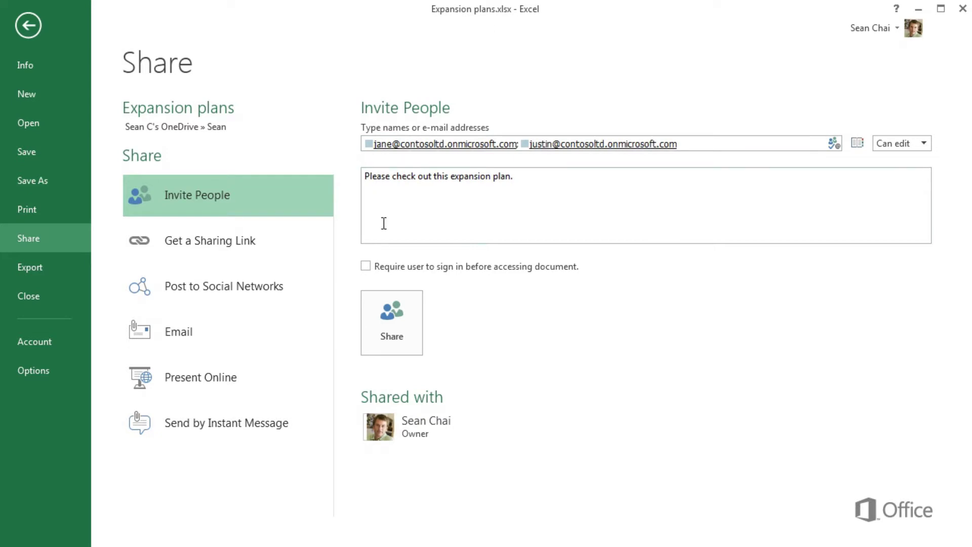
click(386, 311)
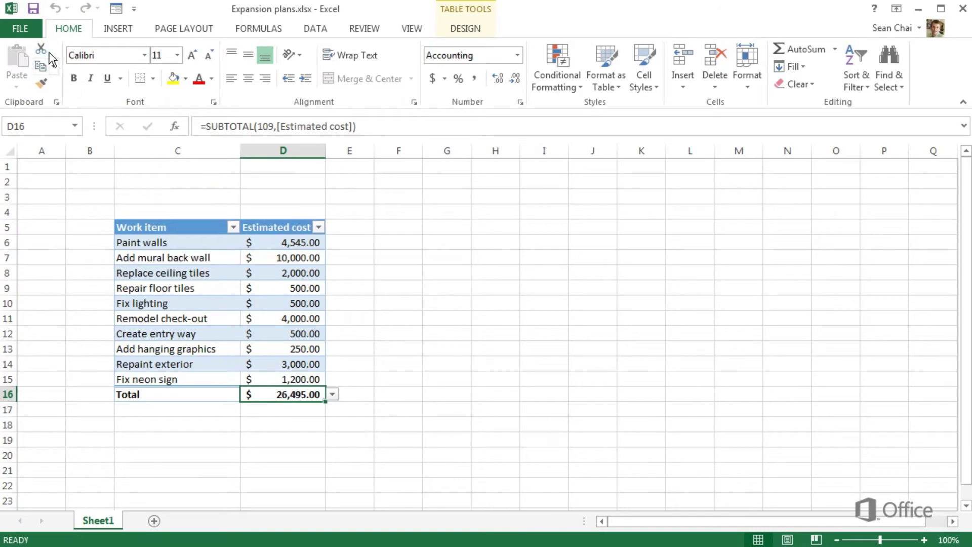
Examine the workbook's print preview, the printer selection and the export options
click(33, 9)
click(34, 28)
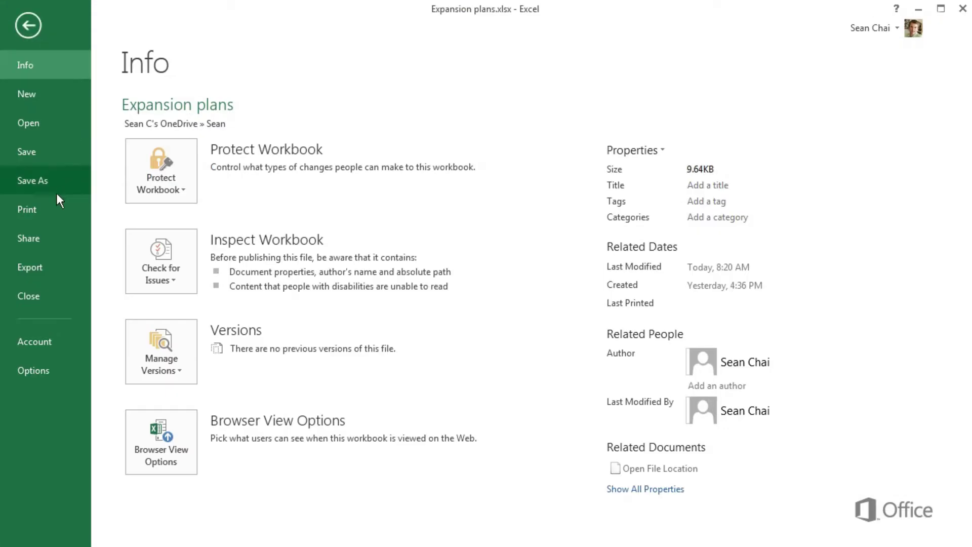
click(51, 205)
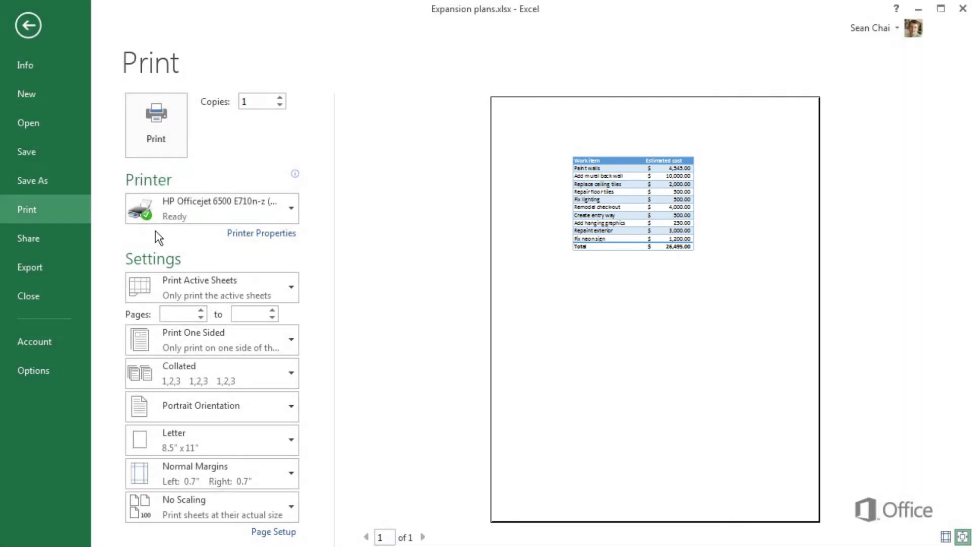
click(177, 212)
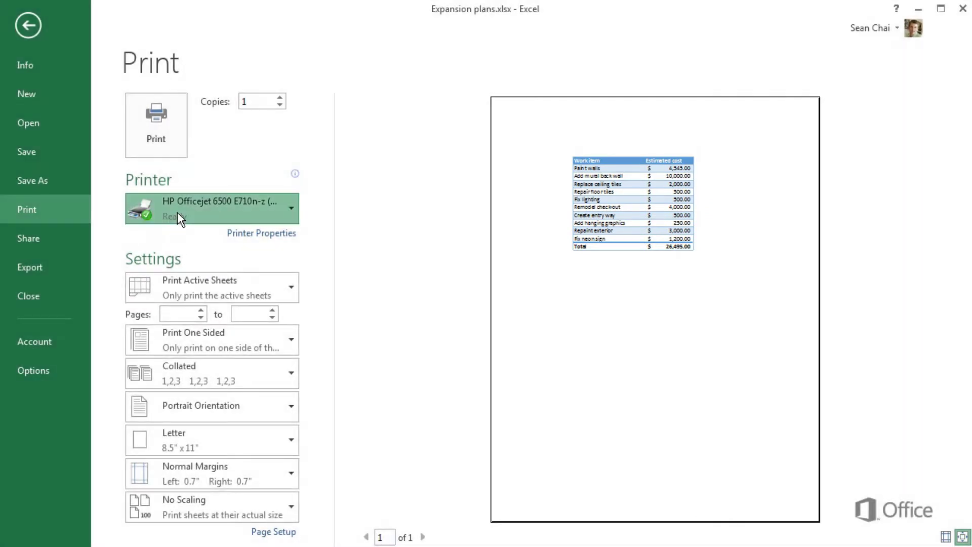
click(177, 212)
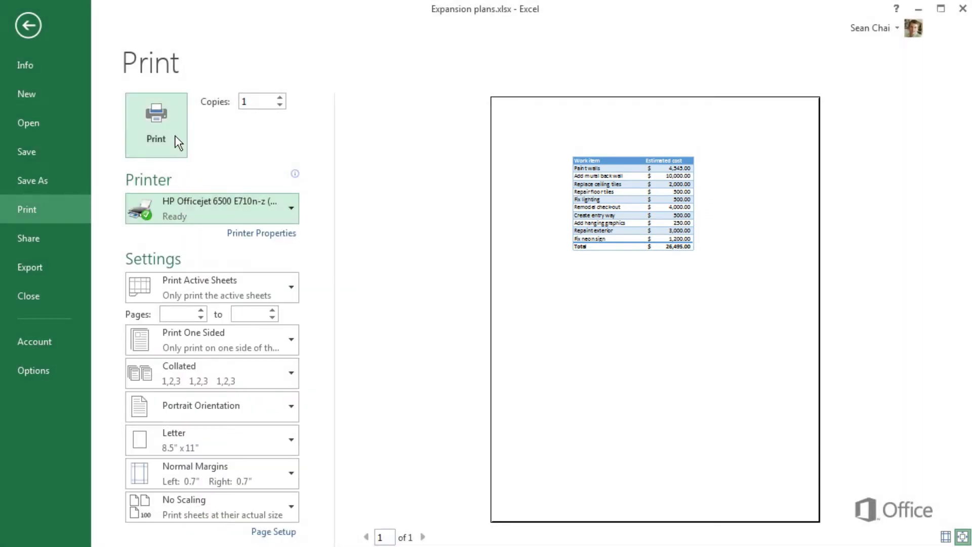
click(57, 270)
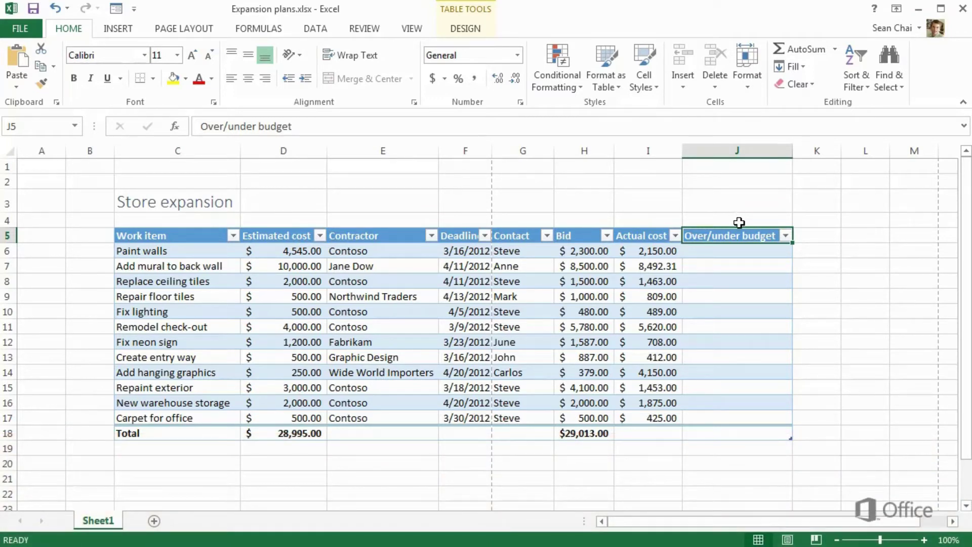
Check the Bid column's total formula and enter =2300-2150 in J6 as the over/under budget for Paint walls
click(604, 430)
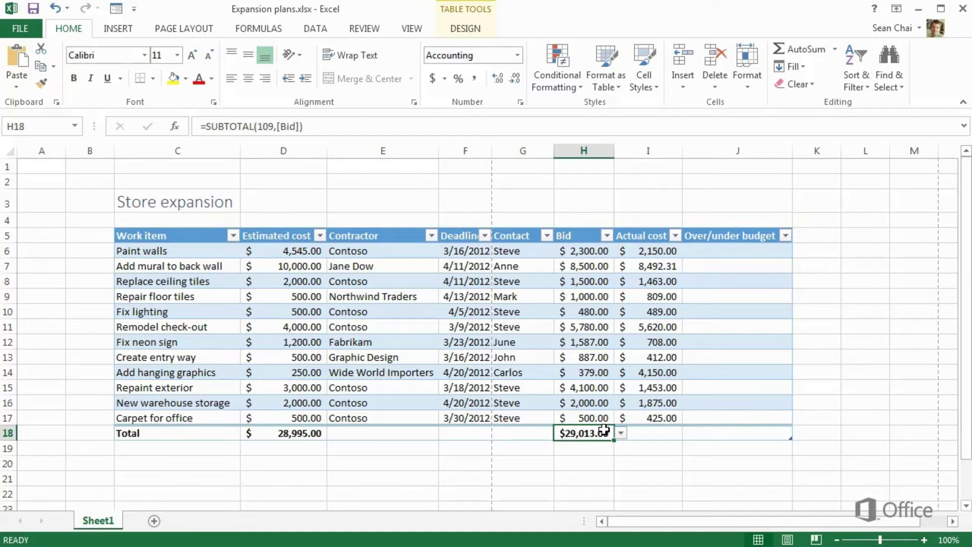
click(761, 251)
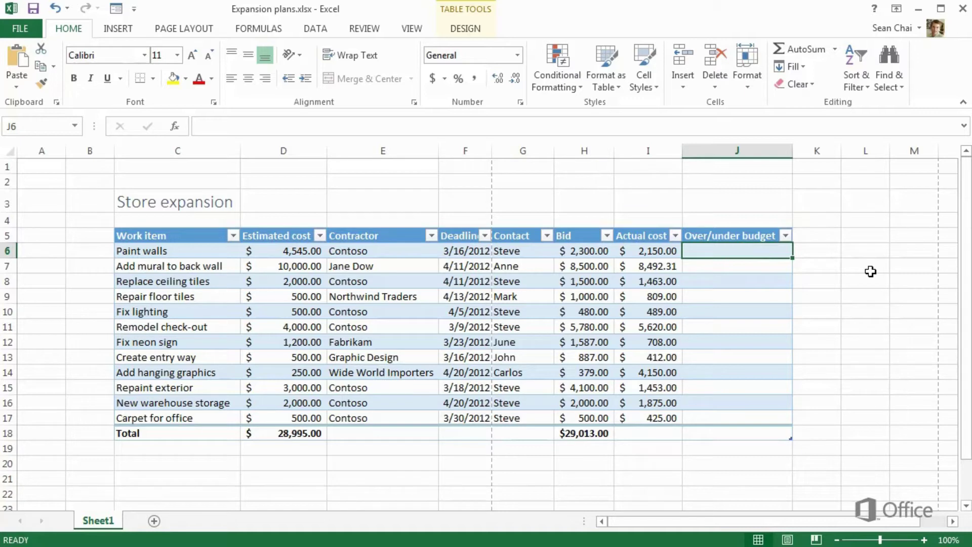
text(=)
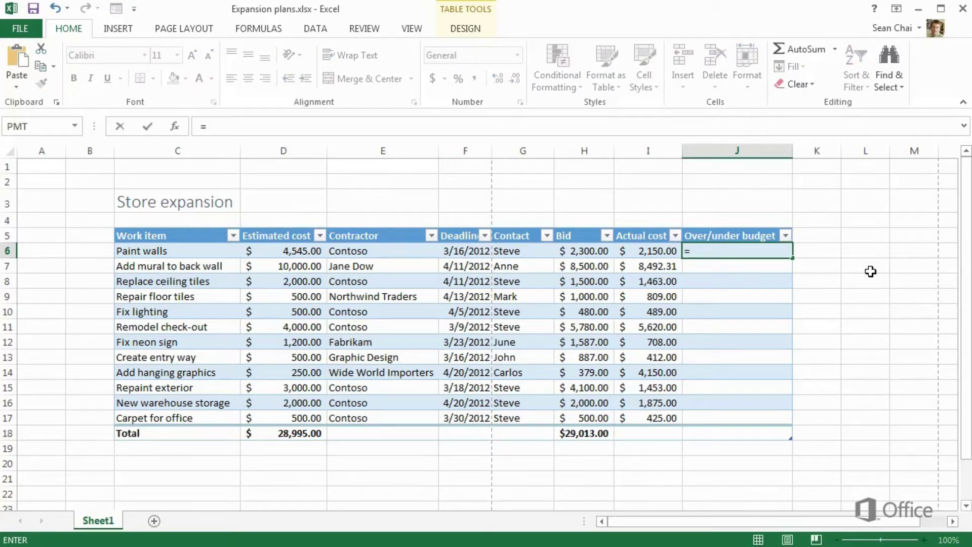
text(2300-2150)
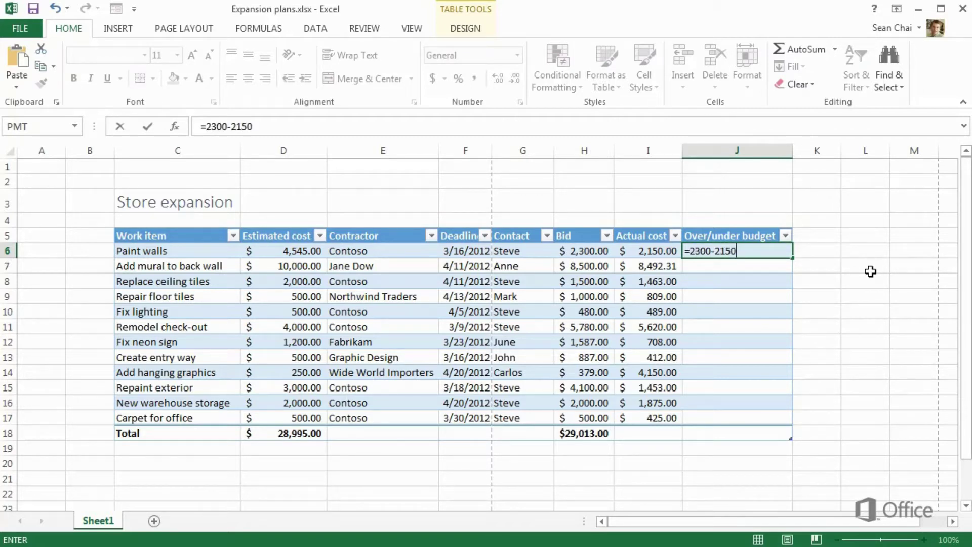
key(Return)
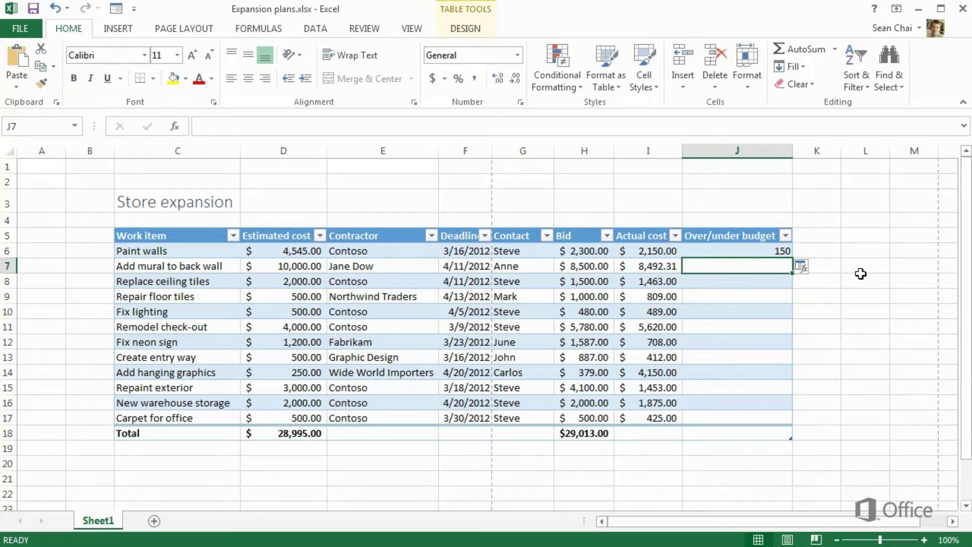
Set the bid for Paint walls in H6 to 2400
click(587, 254)
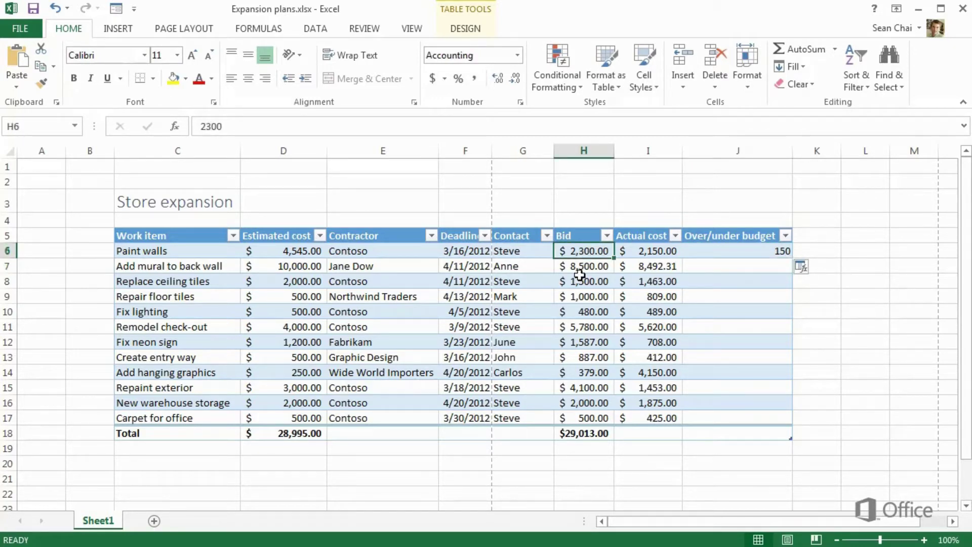
text(2400)
key(Return)
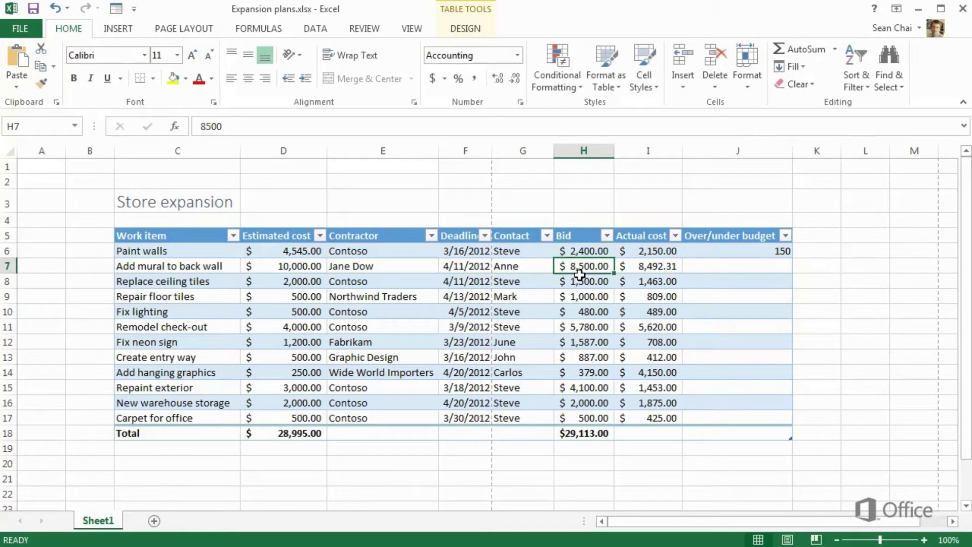
Replace the over/under budget formula in J6 with =h6-i6, subtracting the actual cost from the bid
click(711, 252)
double_click(715, 251)
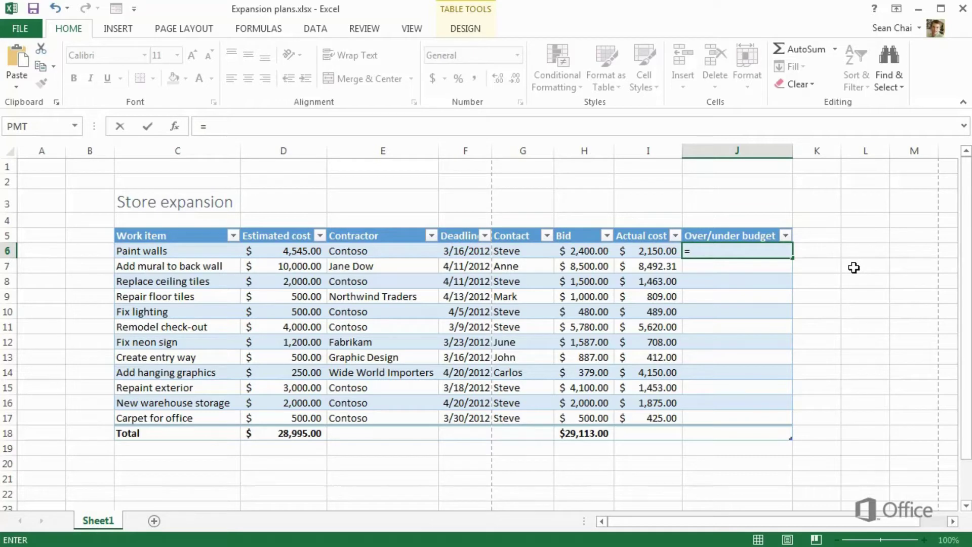
text(h6)
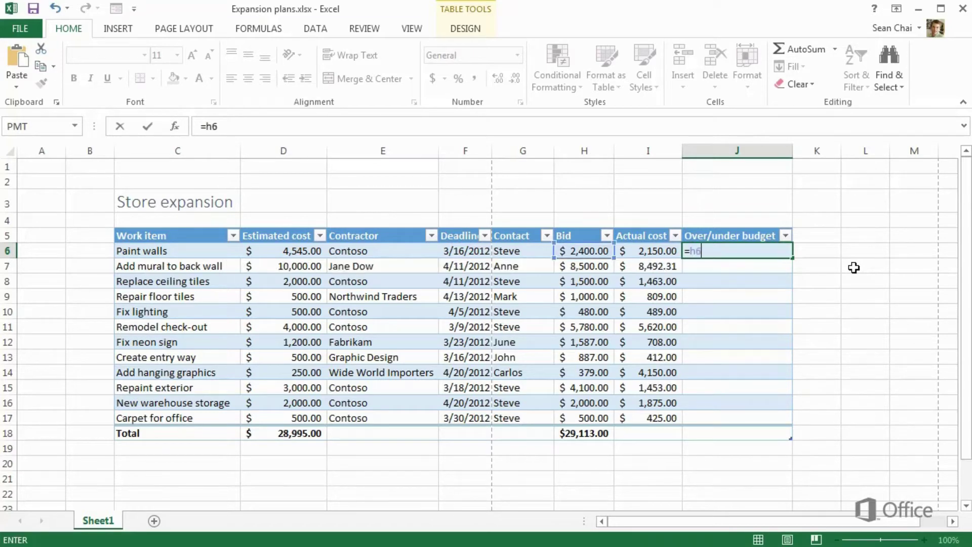
text(-i6)
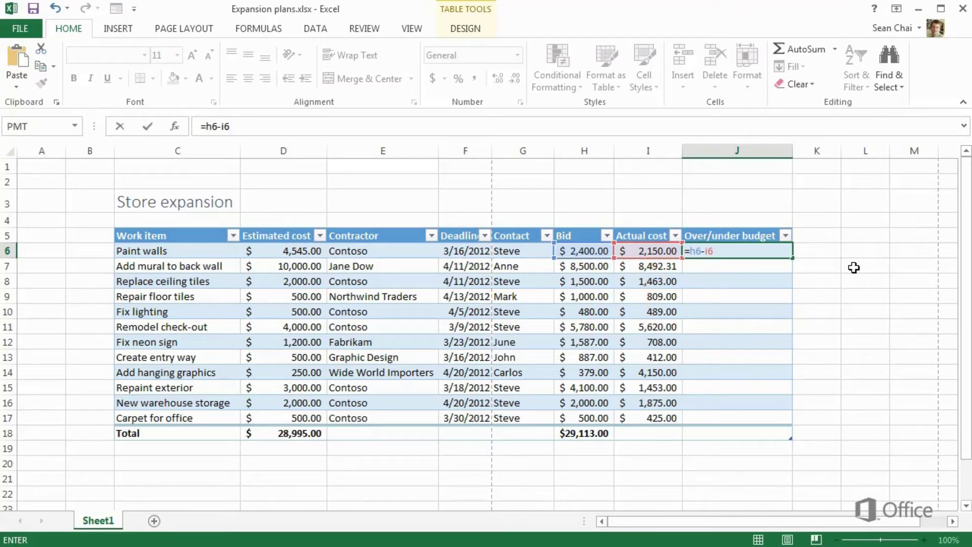
key(Return)
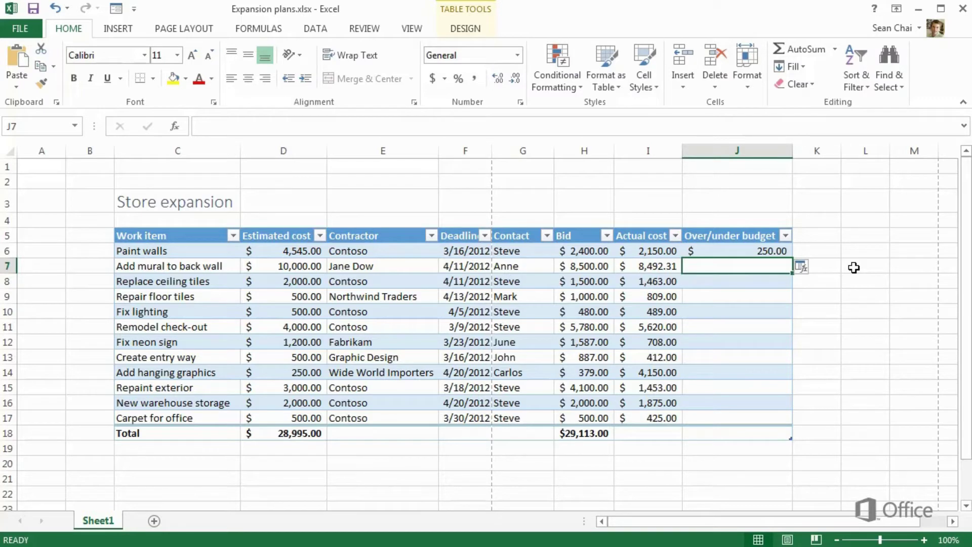
Test the over/under budget formula by setting the Paint walls bid in H6 to 2300 and back to 2400
click(776, 250)
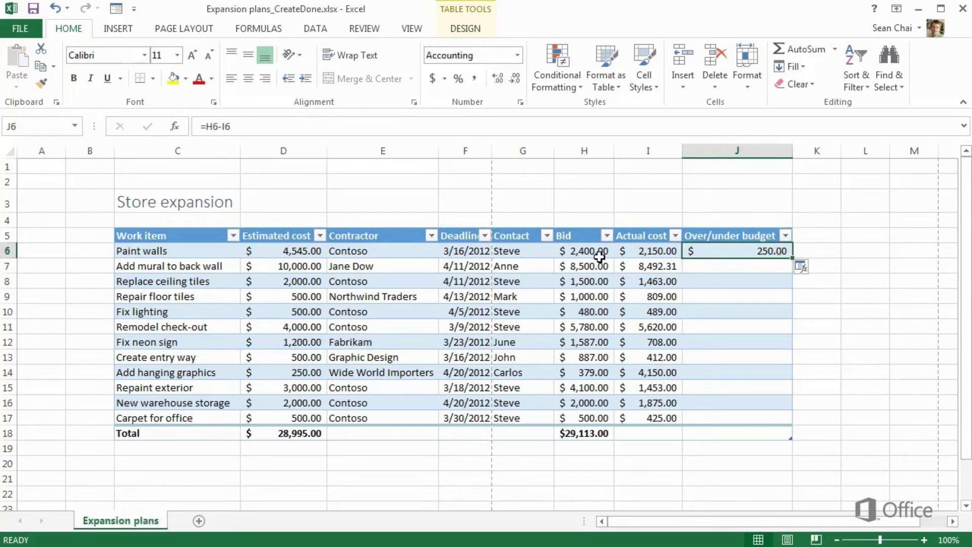
click(600, 254)
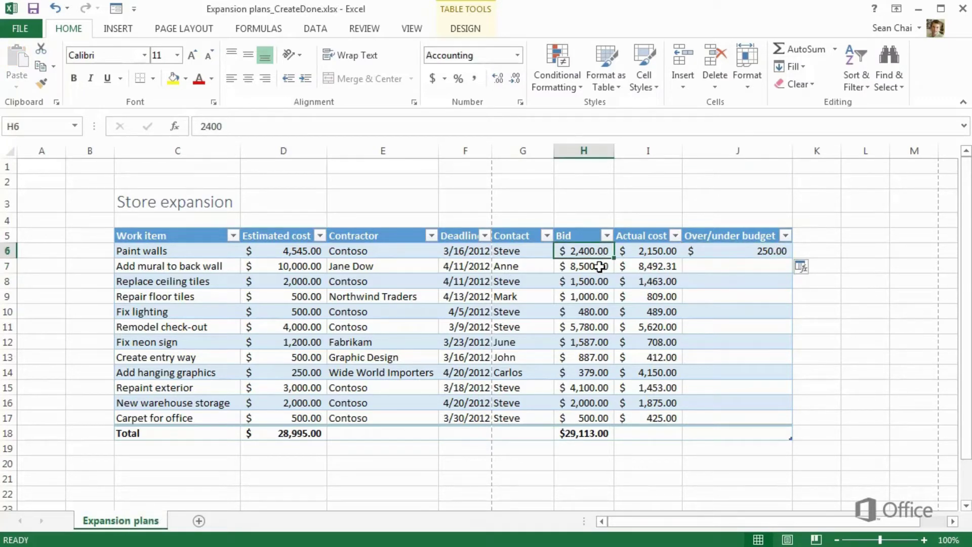
text(2300)
key(Return)
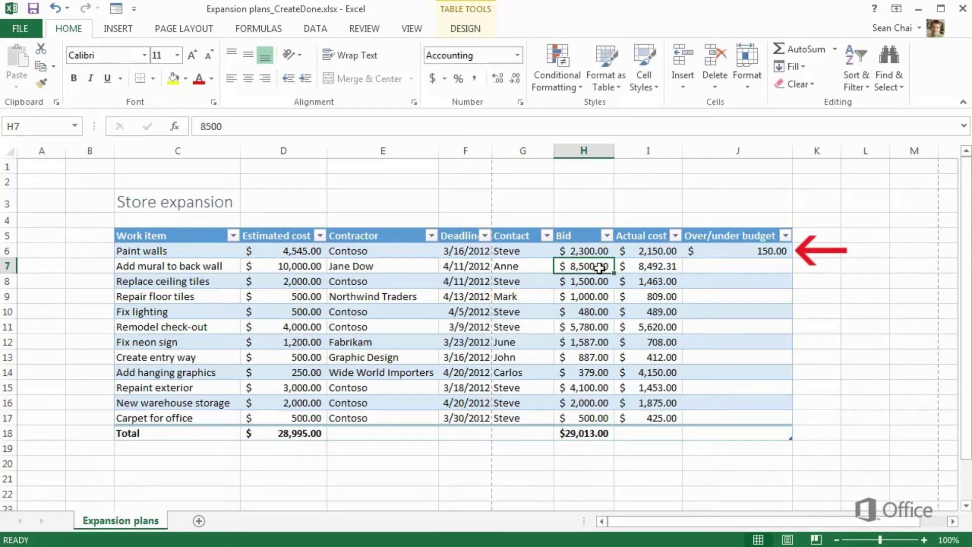
click(599, 251)
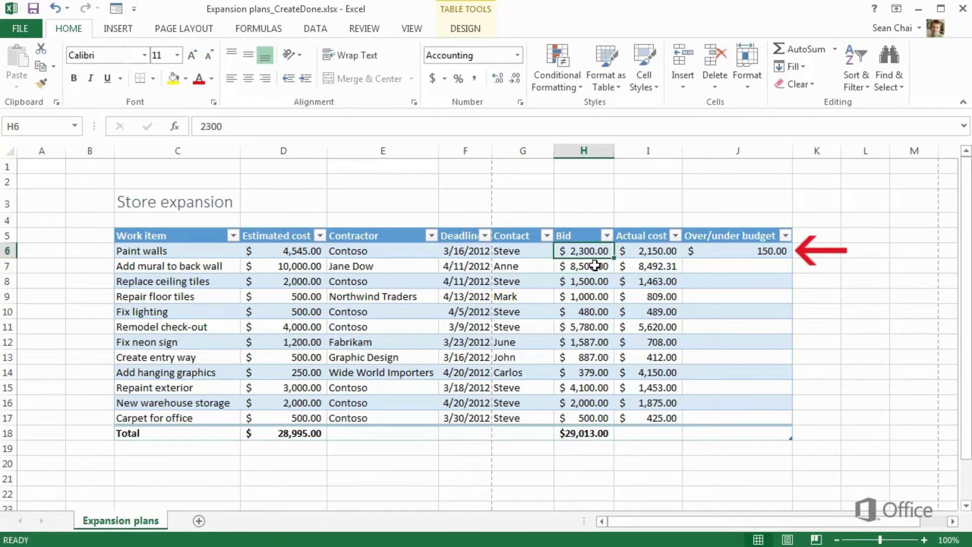
text(2400)
key(Return)
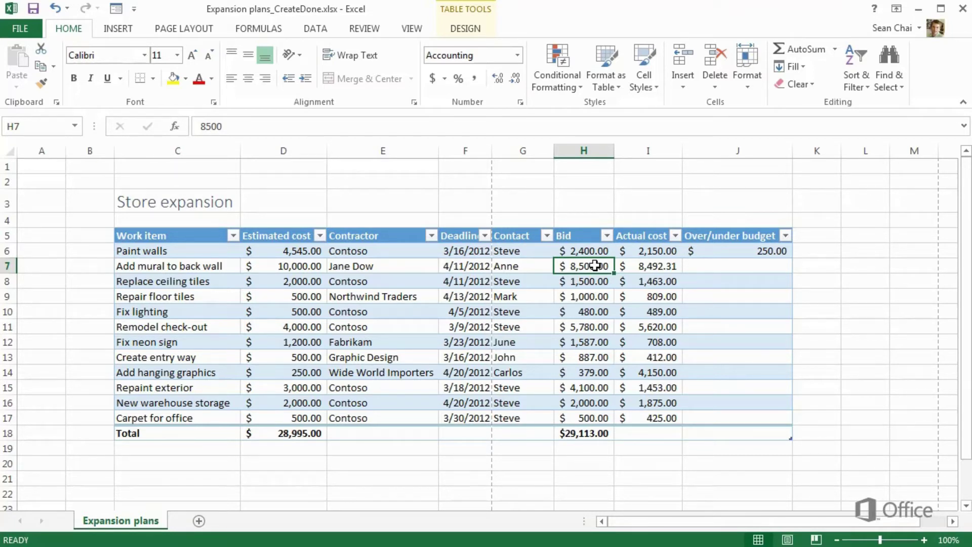
Fill the over/under budget formula from J6 down through J17 and check the copied formulas in J16, J11 and J10
click(743, 251)
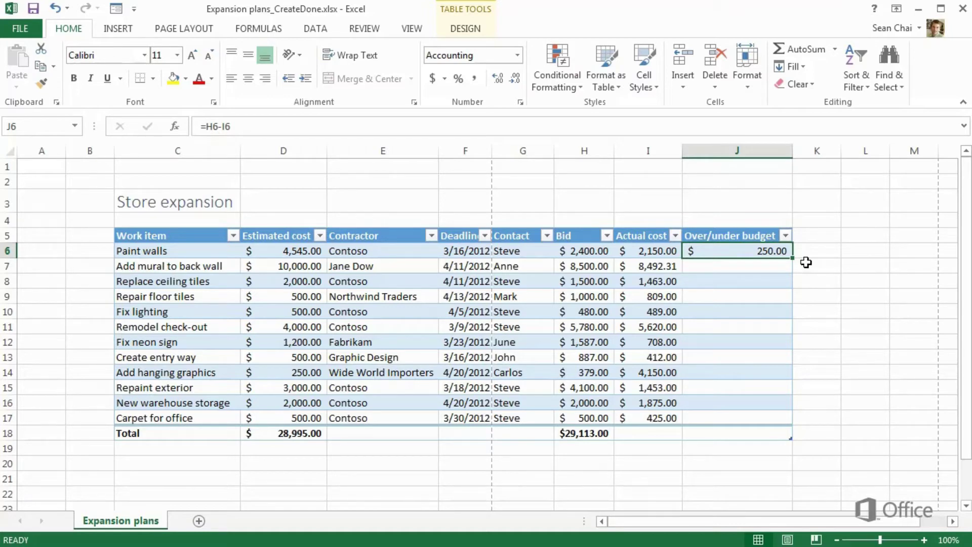
drag(793, 261, 791, 276)
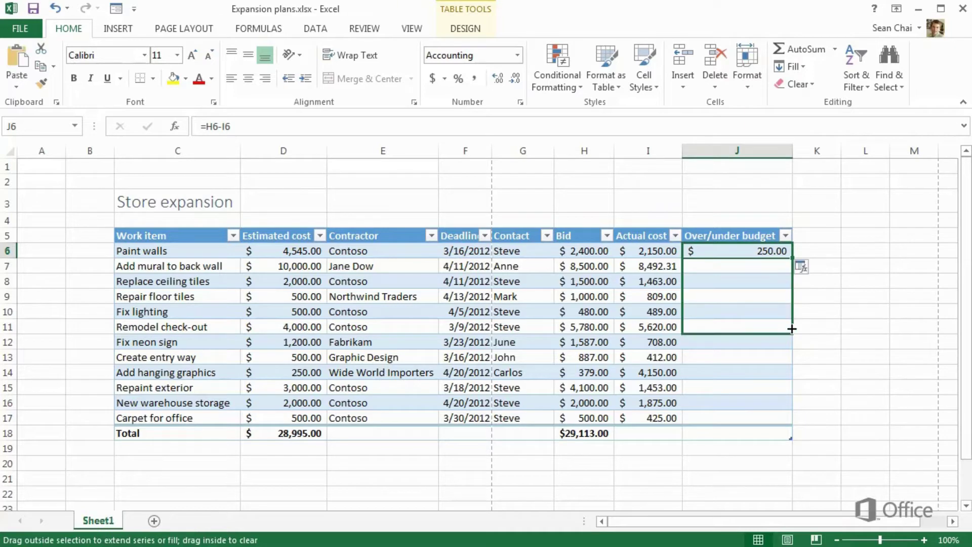
drag(791, 327, 786, 419)
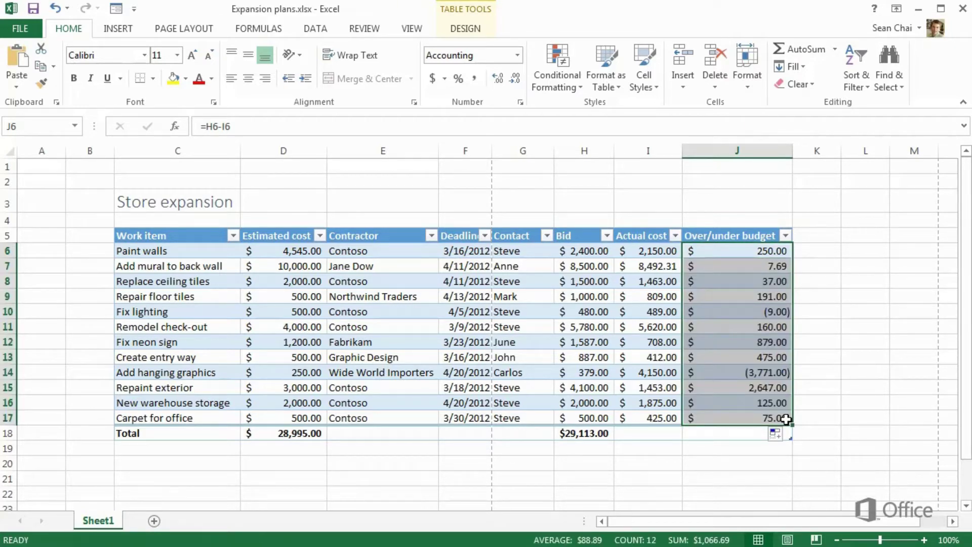
click(775, 402)
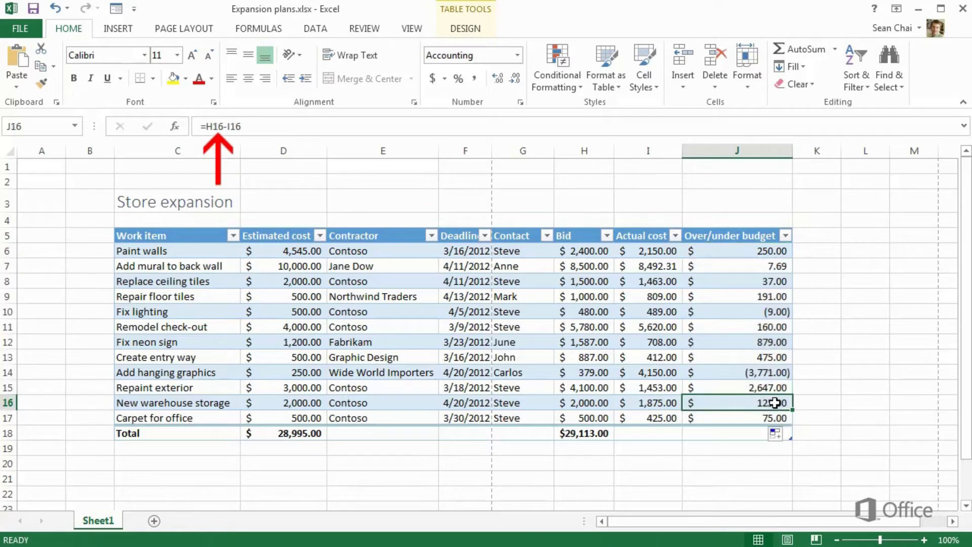
click(775, 325)
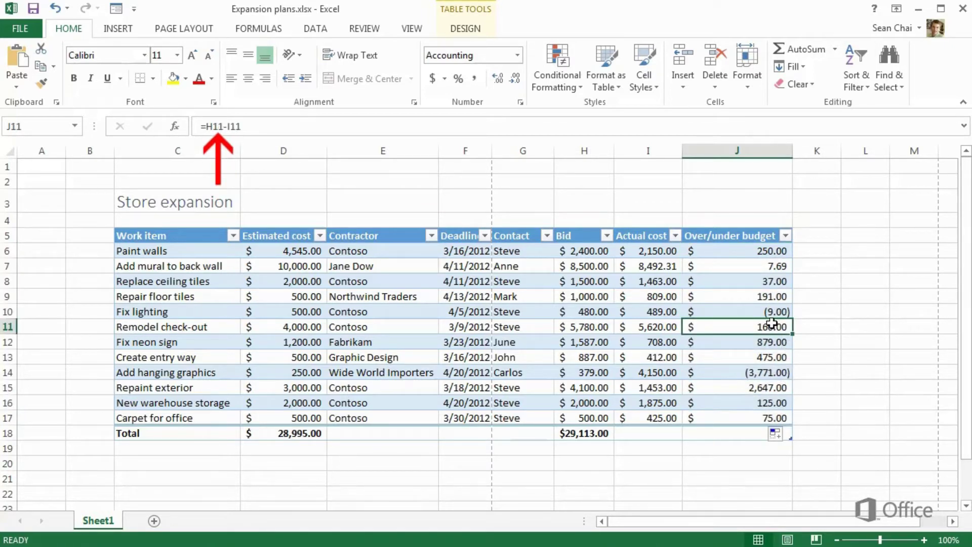
click(756, 312)
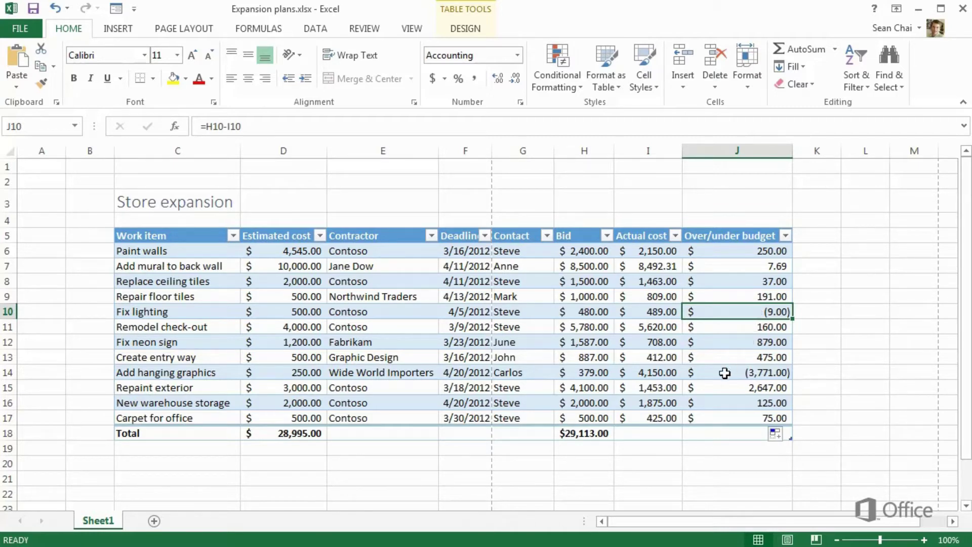
Set the Total row of the Actual cost column in I18 to the Sum function
click(660, 432)
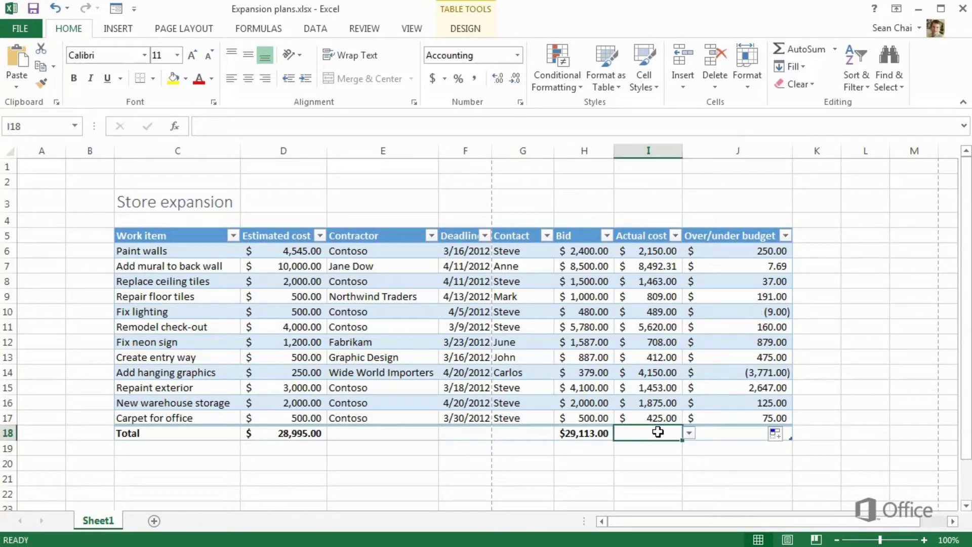
click(688, 434)
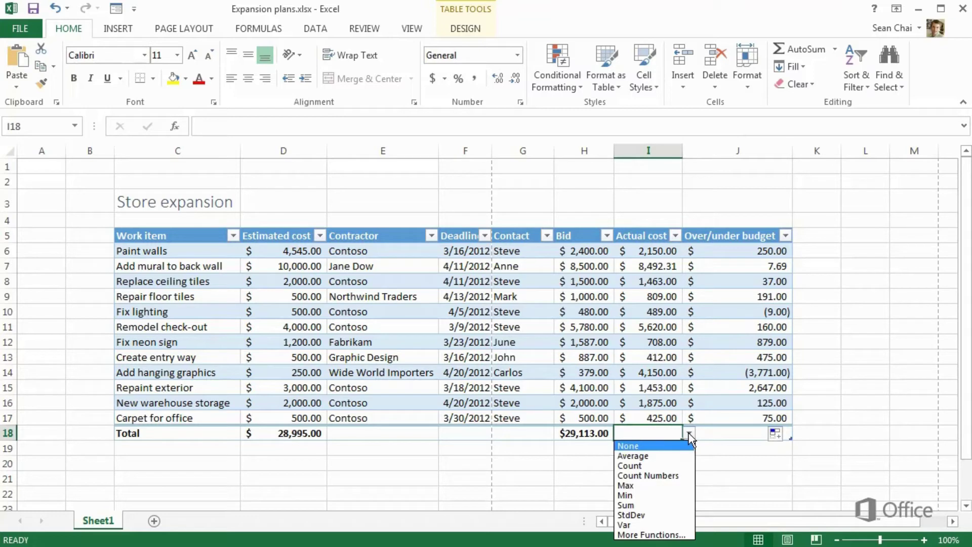
click(643, 505)
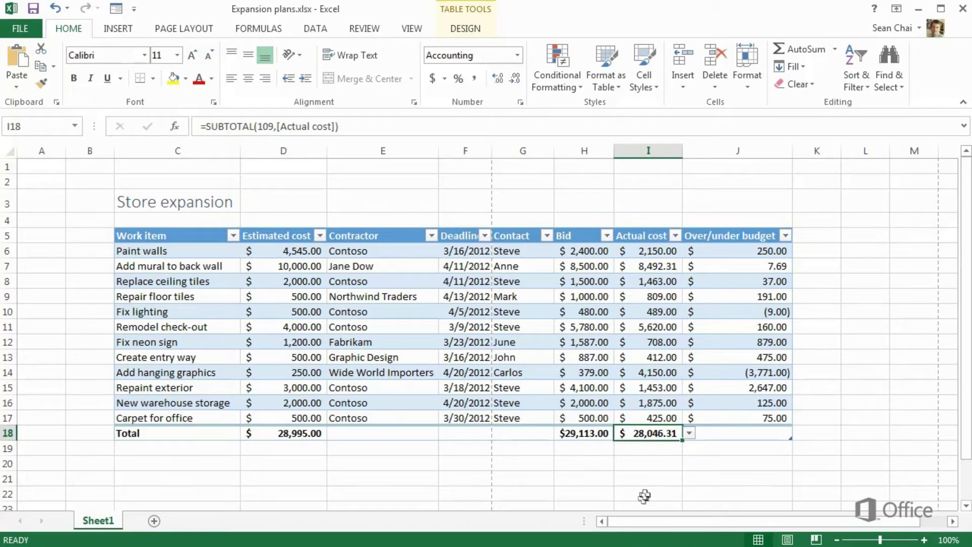
Insert a SUM formula in E3 that totals the Over/under budget column from J6 to J17
click(415, 201)
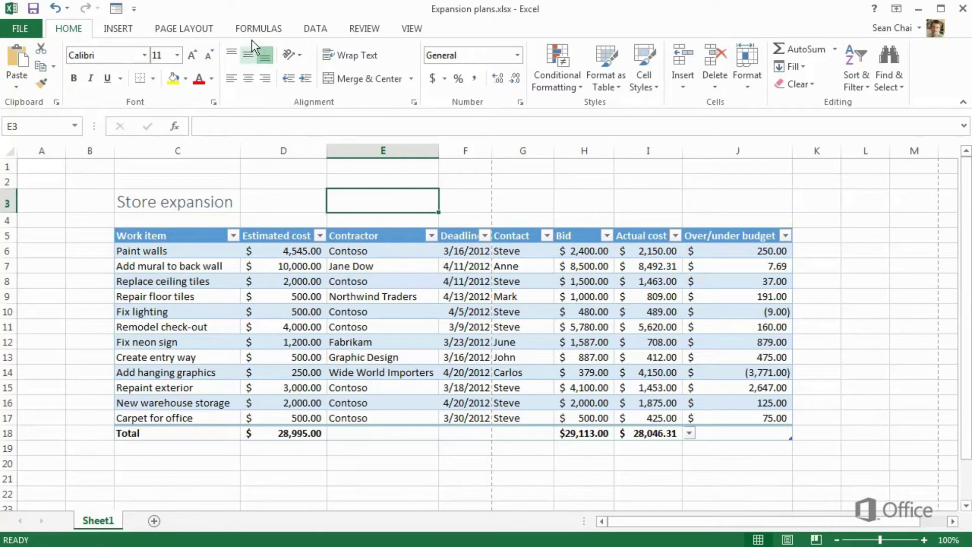
click(249, 29)
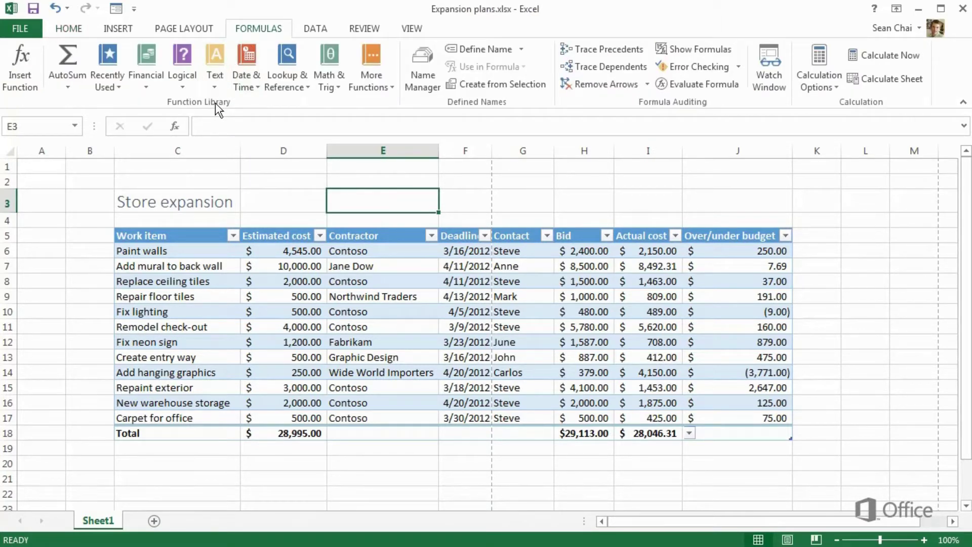
click(70, 91)
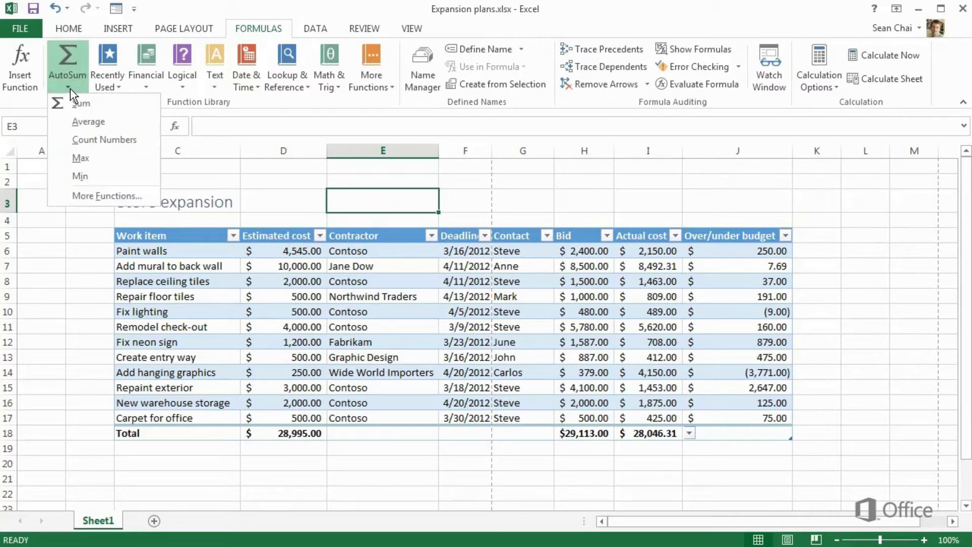
click(81, 104)
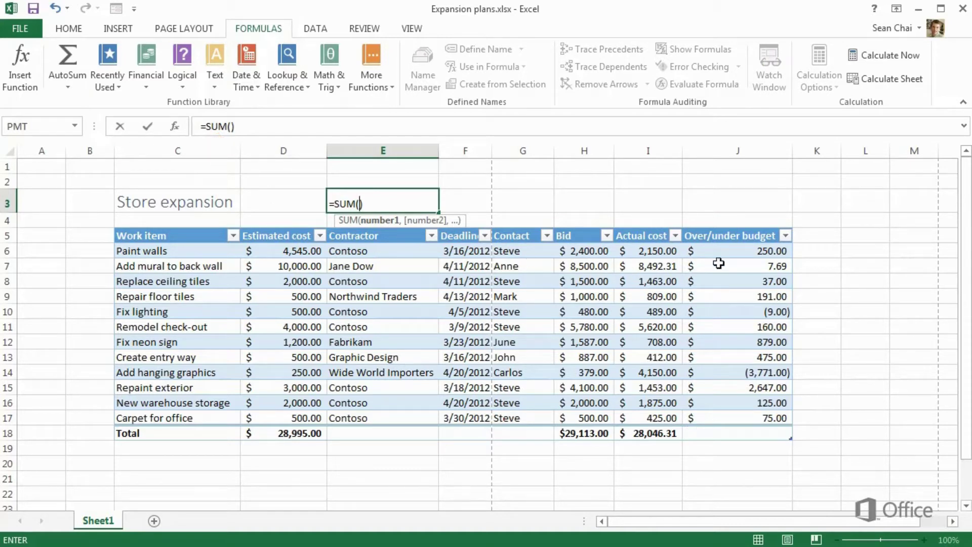
drag(725, 251, 724, 421)
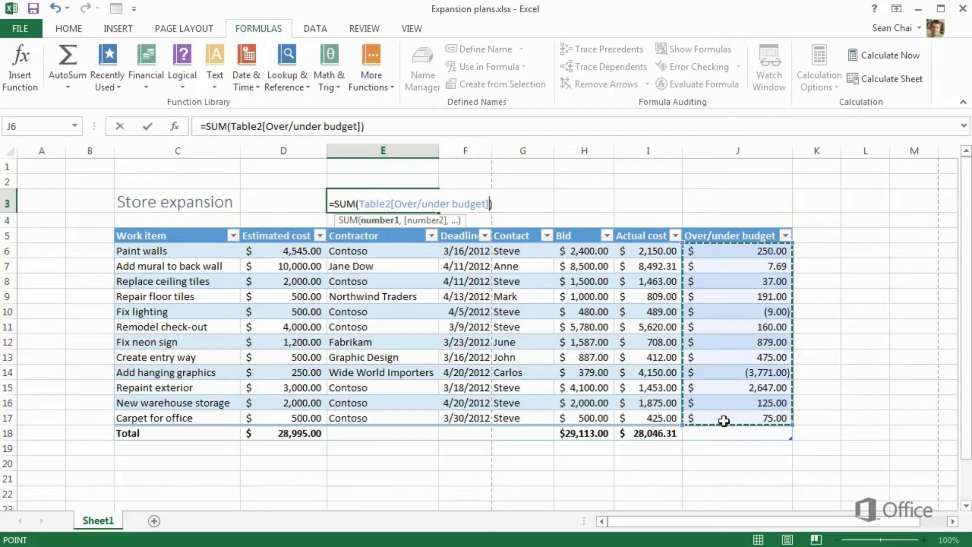
key(Return)
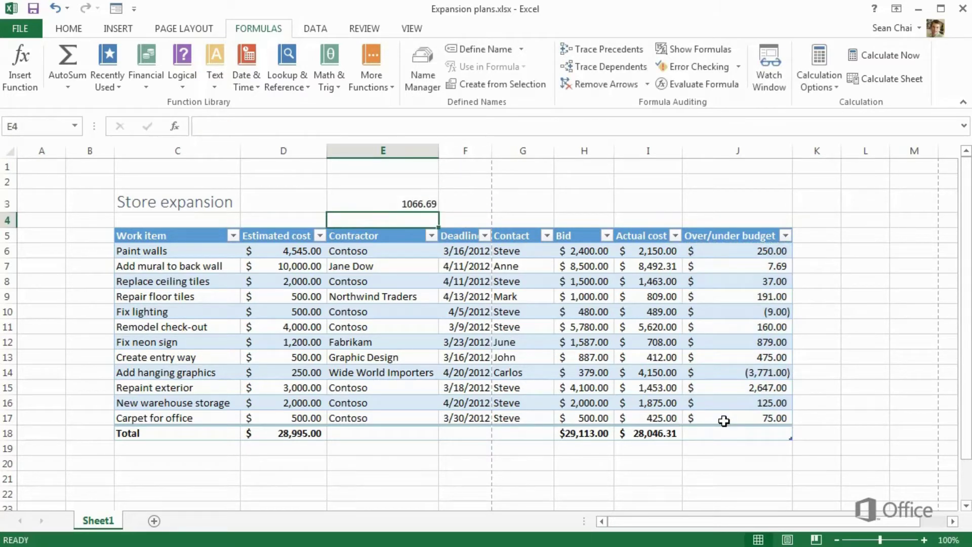
click(385, 94)
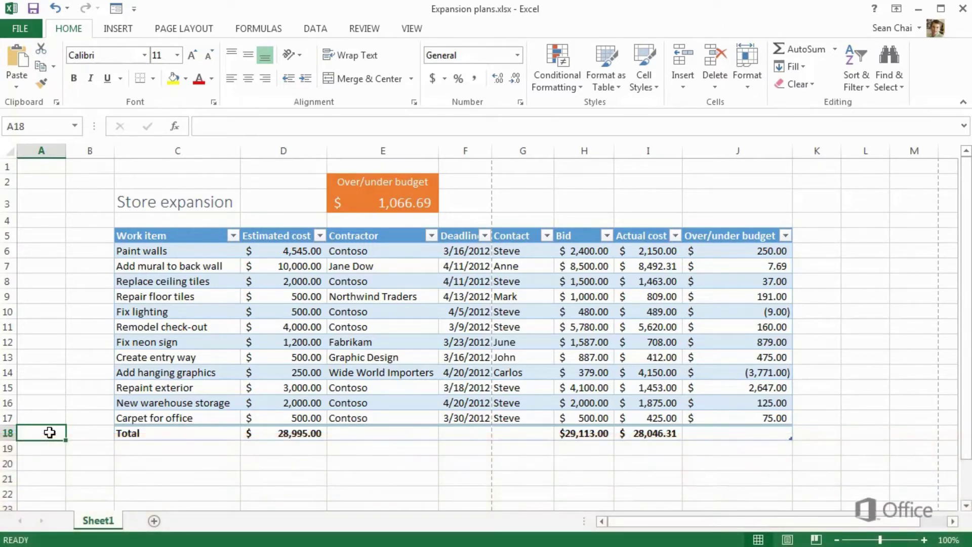
Add a new worksheet and name it Cost buffer
click(154, 521)
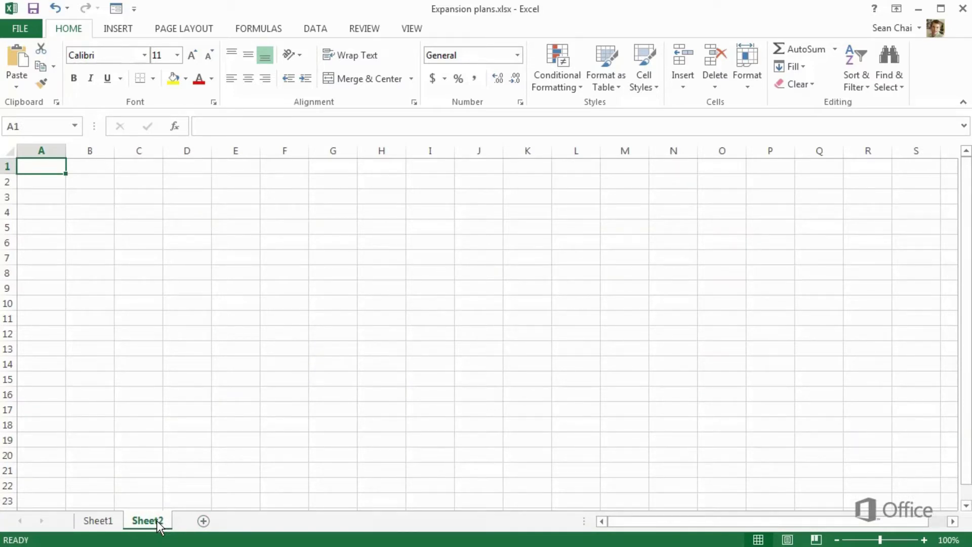
double_click(147, 521)
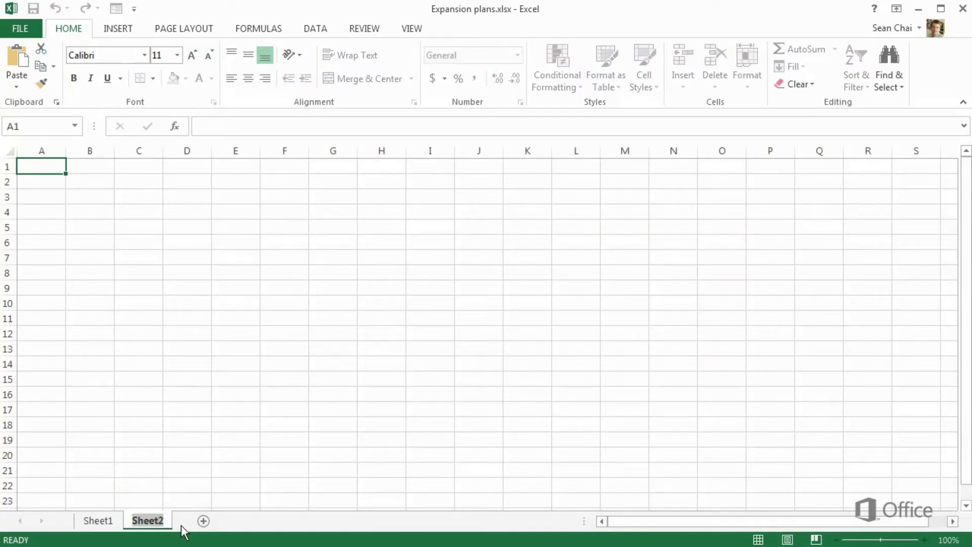
text(Cost buffer)
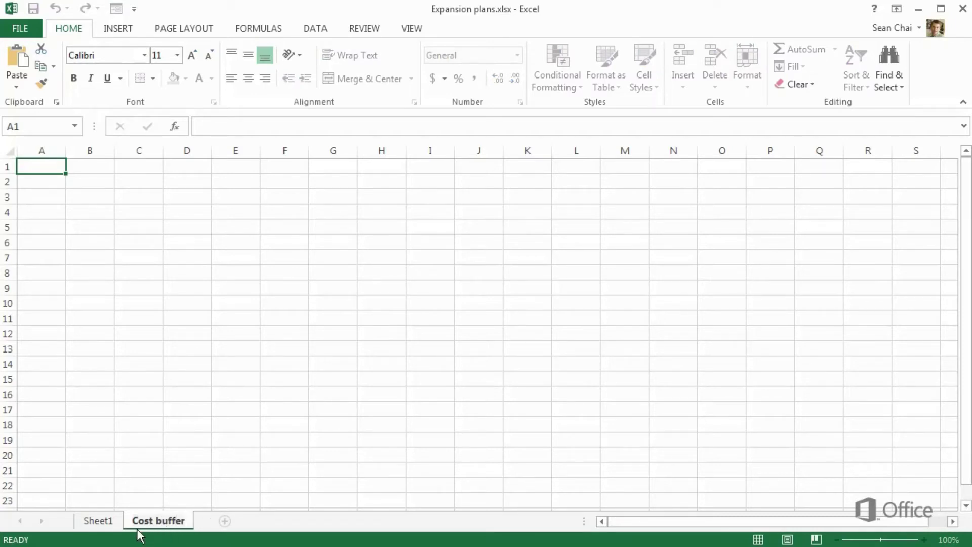
Rename Sheet1 as Expansion plans
click(101, 523)
double_click(100, 523)
text(Expansion plans)
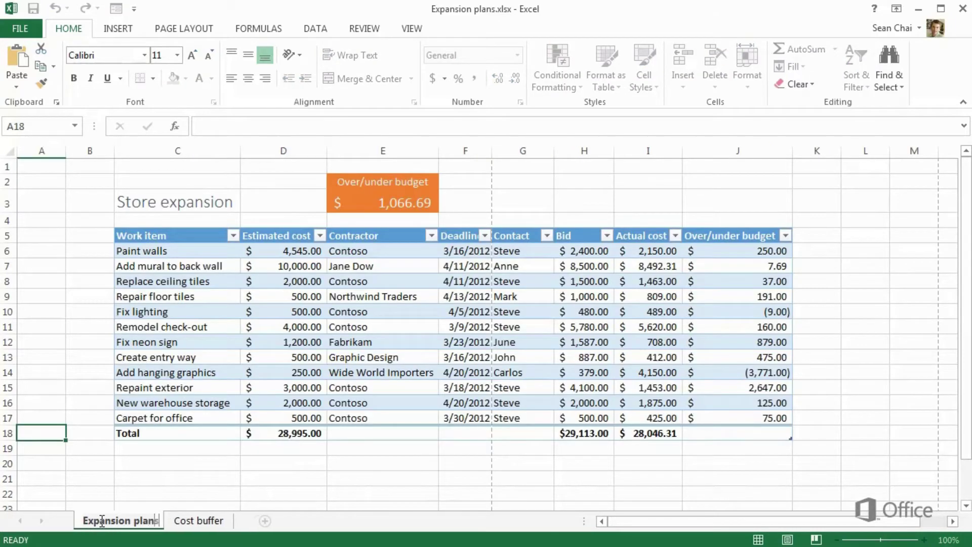
key(Return)
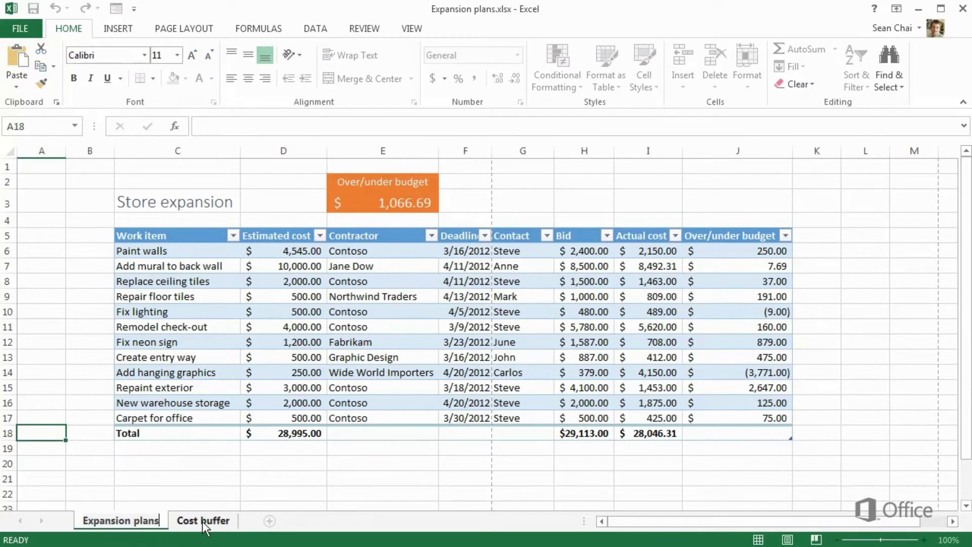
On the Cost buffer sheet, add the column heading Cost buffer in F5, beside Est. Labor
click(204, 522)
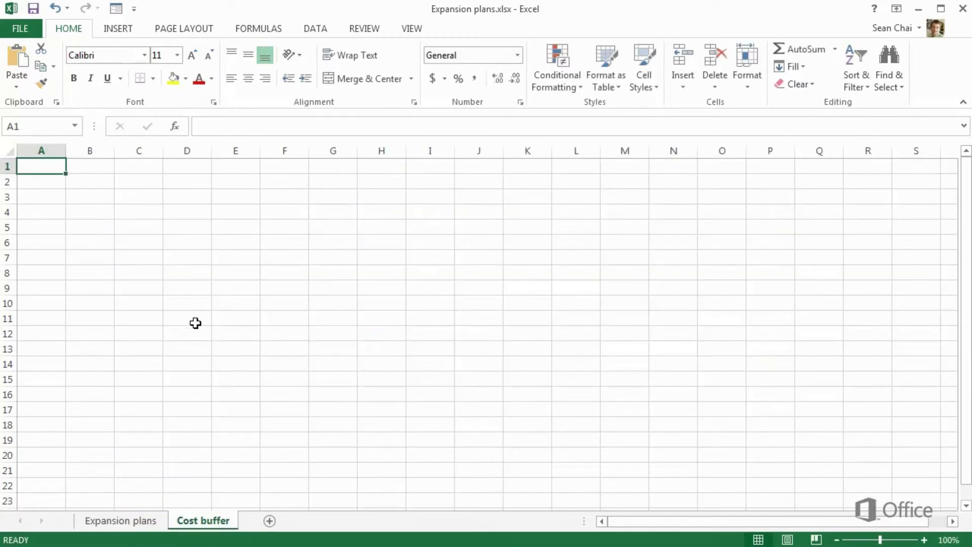
click(132, 230)
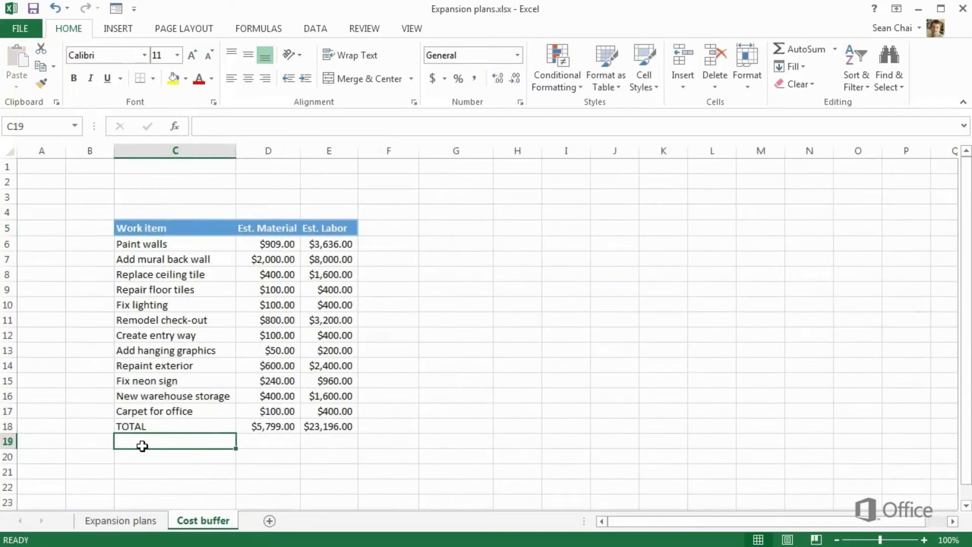
click(385, 231)
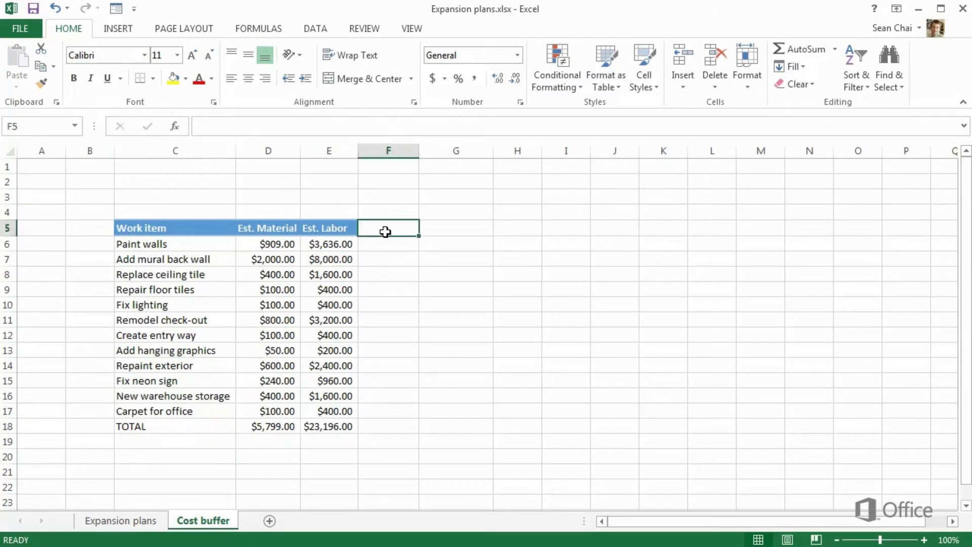
text(Cost buffer)
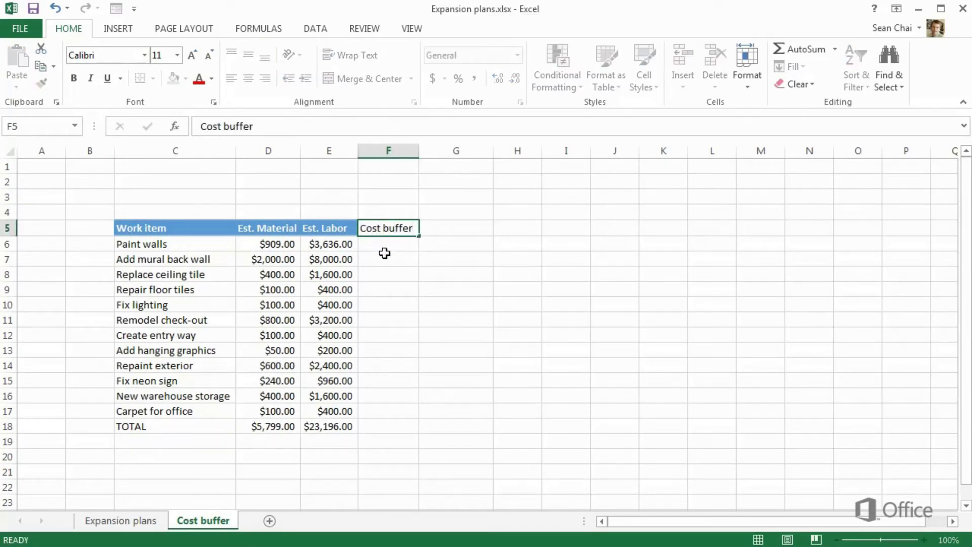
key(Return)
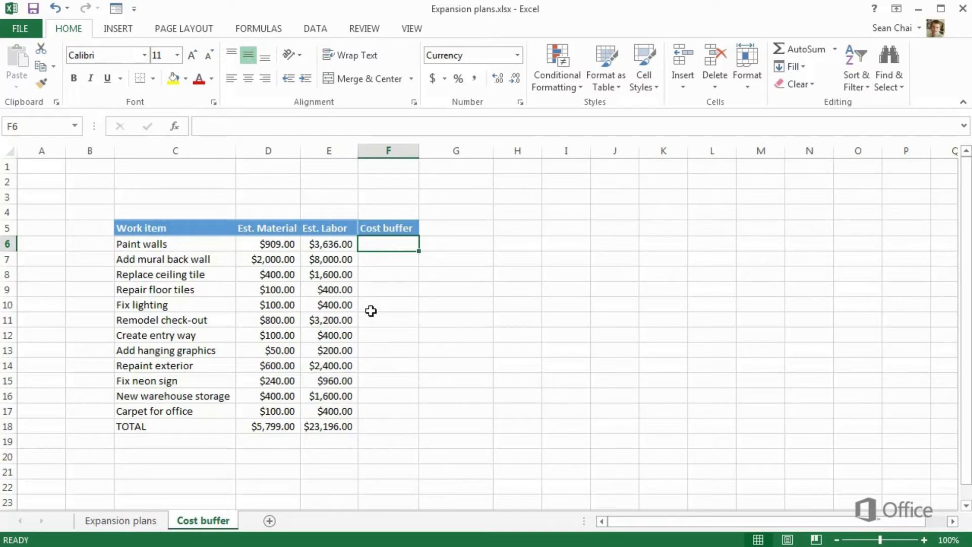
Enter .1 in D20 below the estimates table and format the cell as a percentage
click(282, 458)
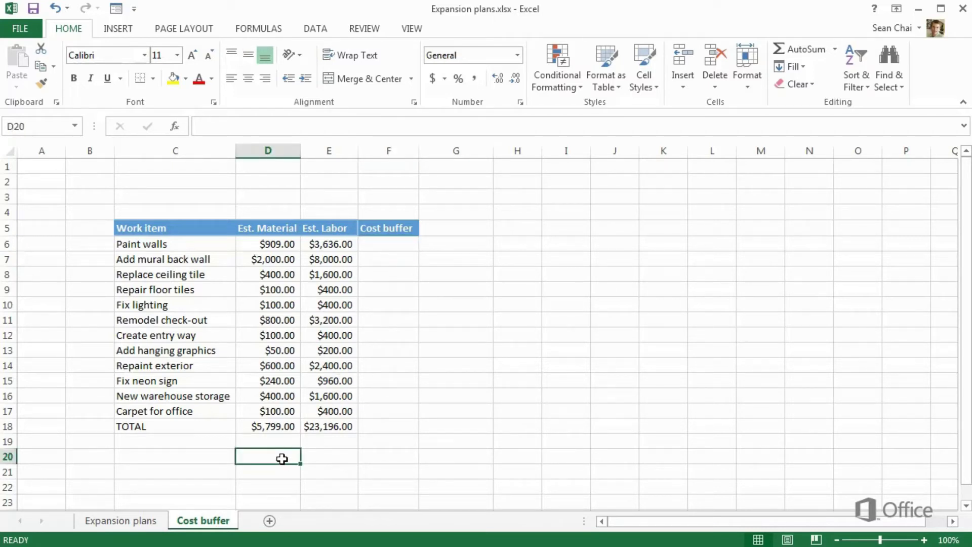
text(.1)
key(Return)
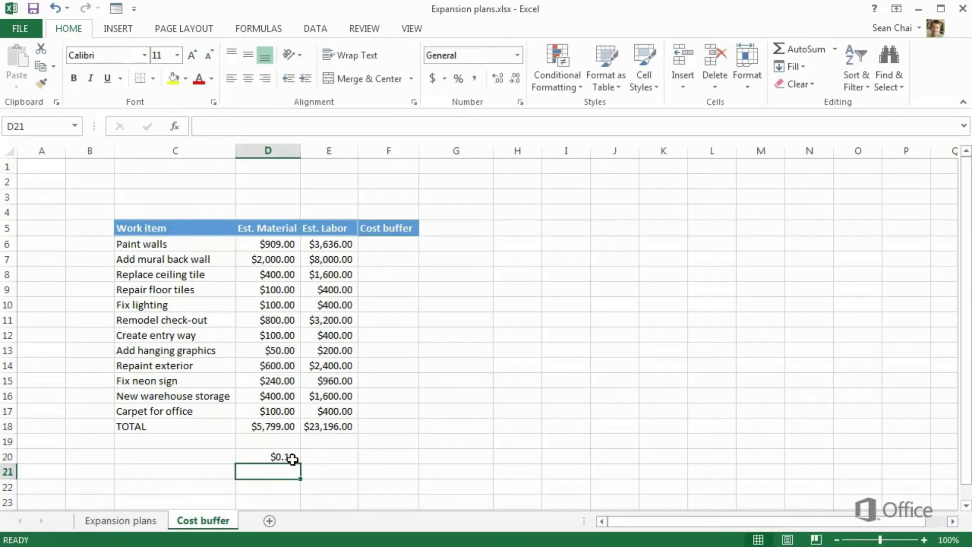
click(292, 458)
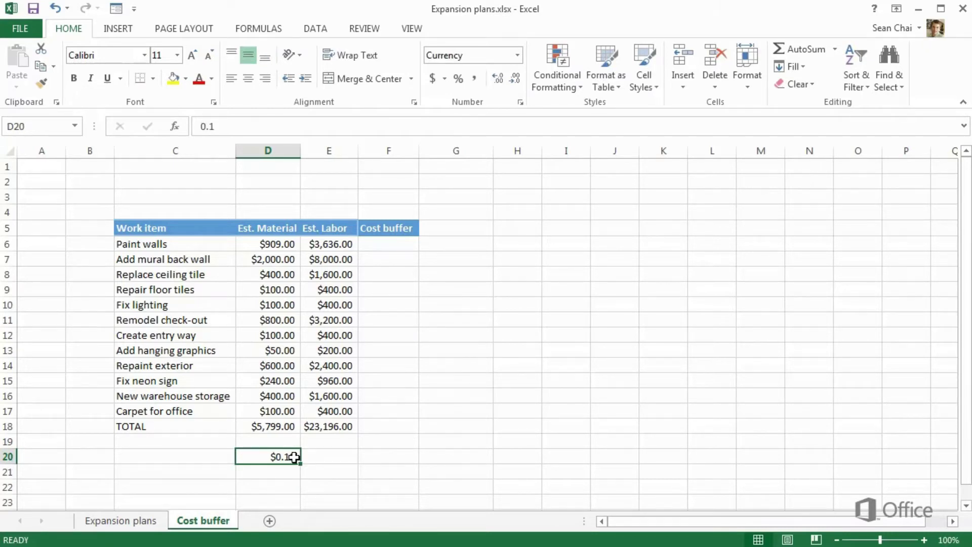
click(465, 81)
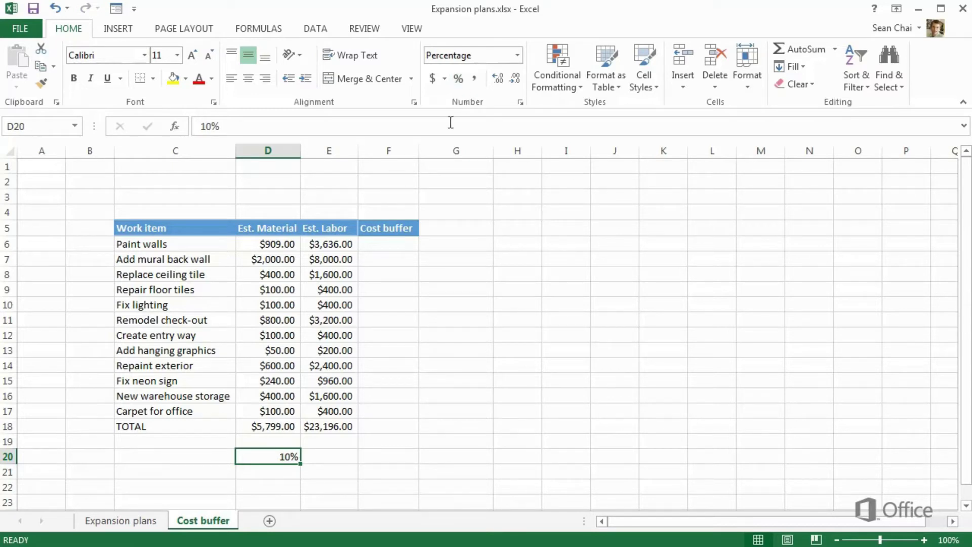
Label the percentage cell by entering Cost buffer percentage in C20
click(223, 462)
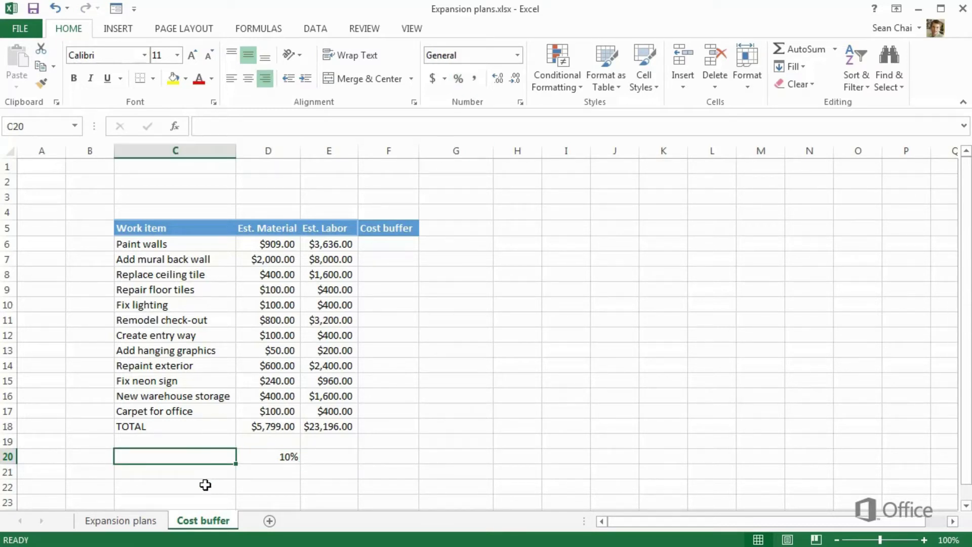
text(Cost buffer percentage)
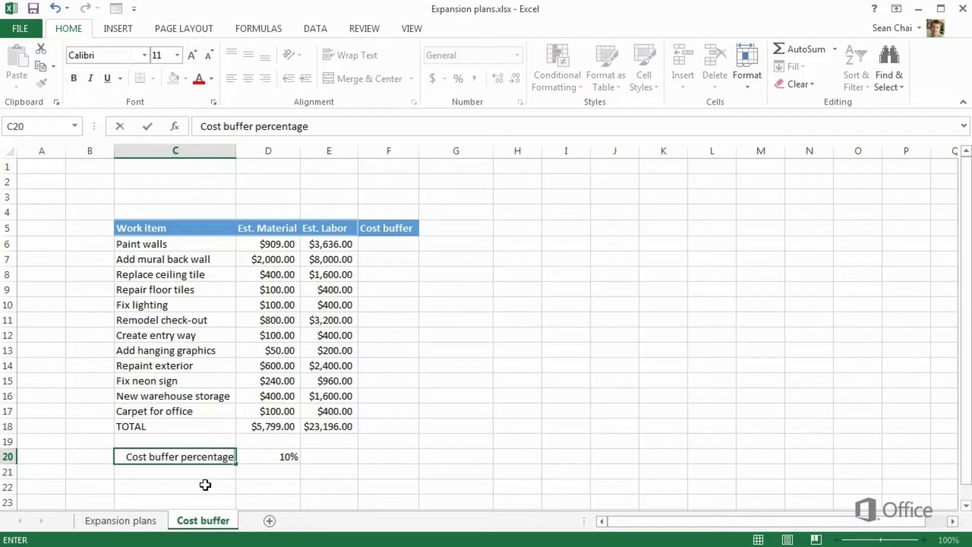
key(Return)
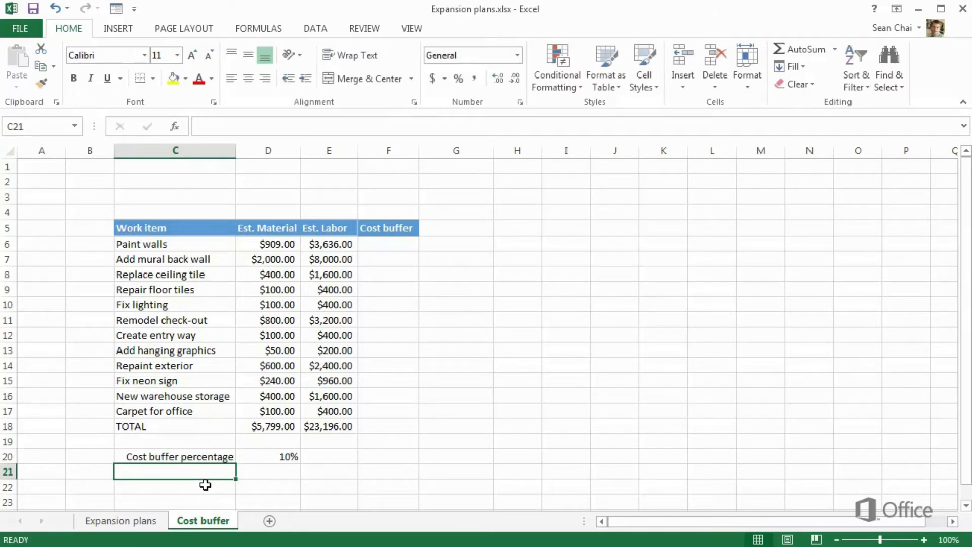
Enter the formula =d6+e6*d20 in F6 as the cost buffer for Paint walls
click(389, 246)
text(=)
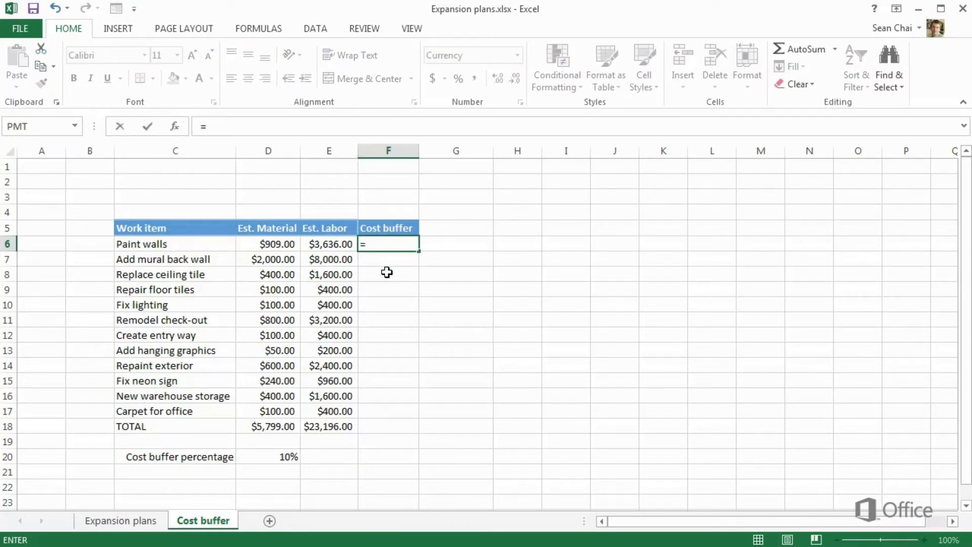
text(d6+)
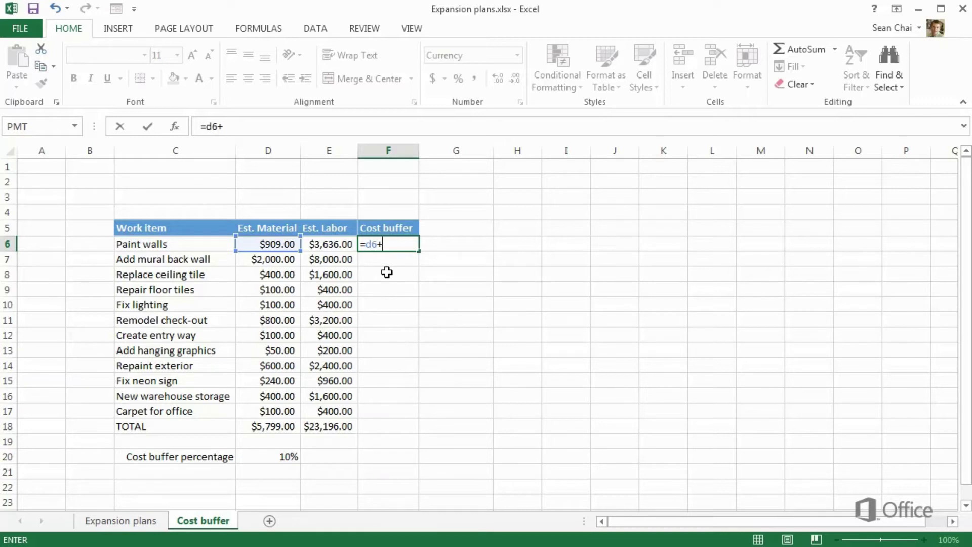
text(e6)
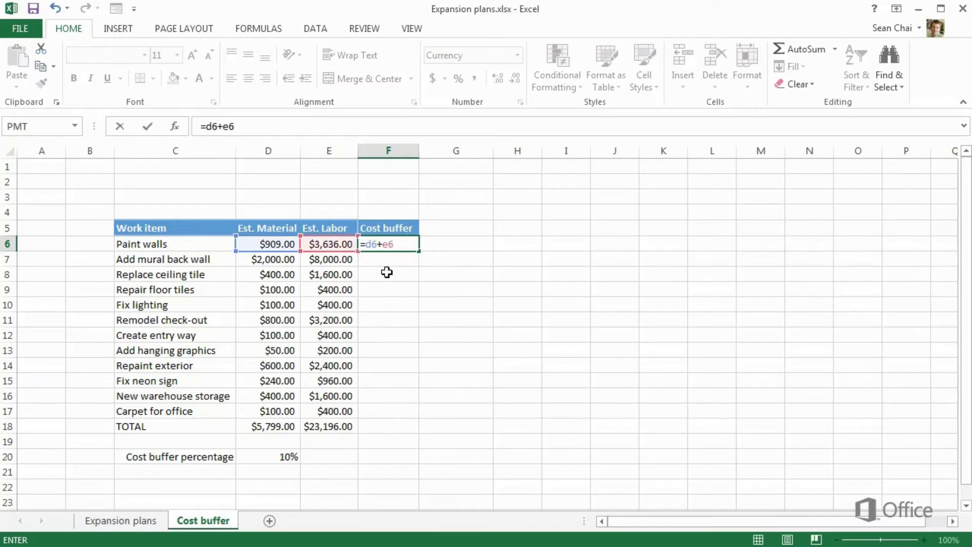
text(*d20)
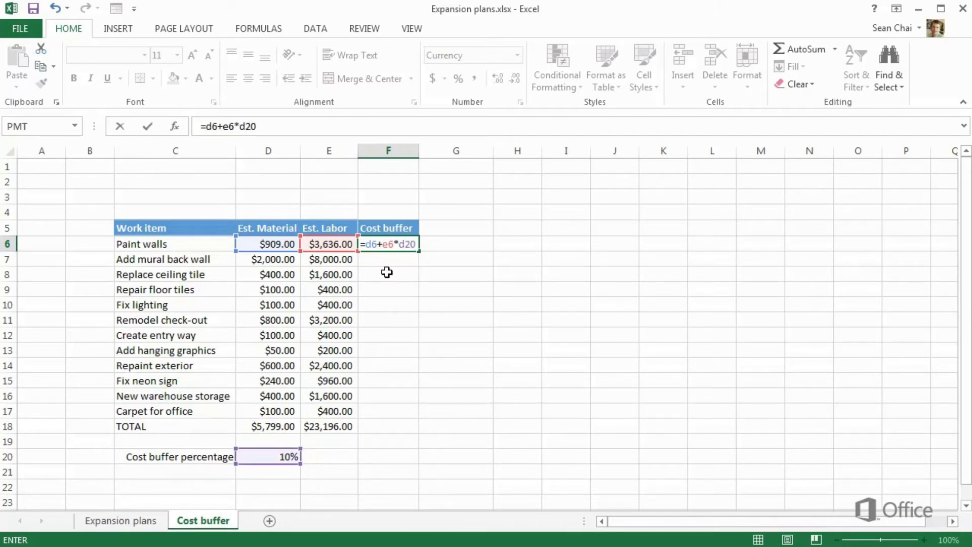
key(Return)
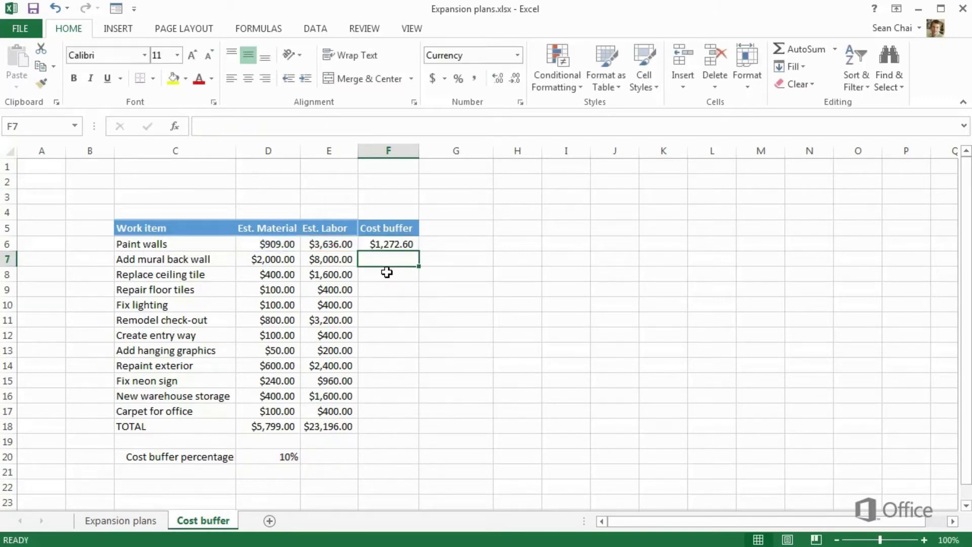
Enclose D6+E6 in parentheses in the F6 formula so that it reads =(D6+E6)*D20
click(394, 246)
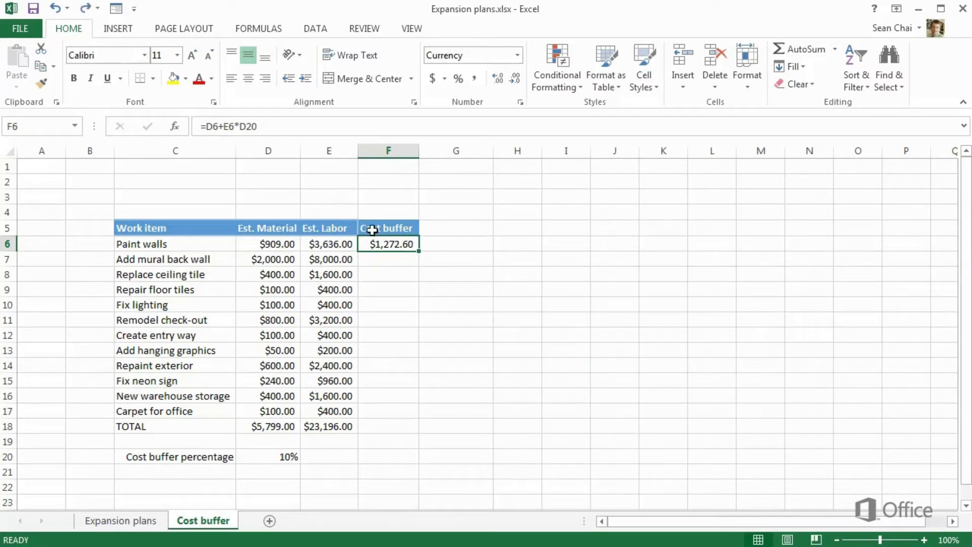
click(207, 126)
text(()
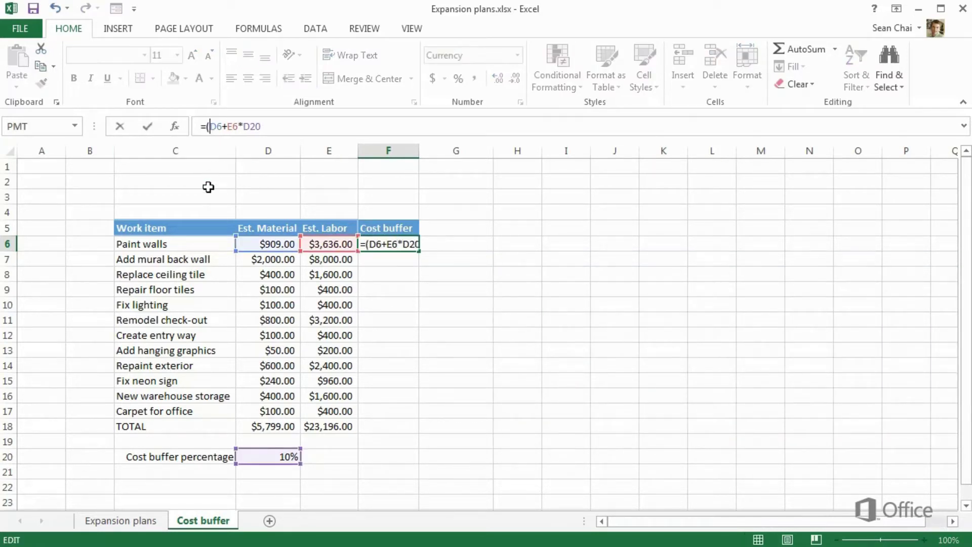
key(Right)
key(Right)
key(Right)
key(Right)
key(Right)
text())
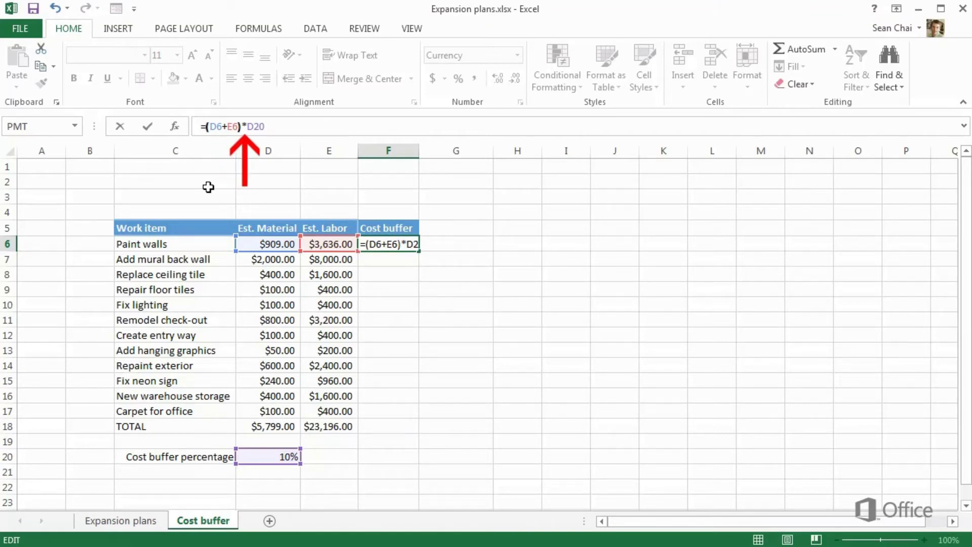
key(Return)
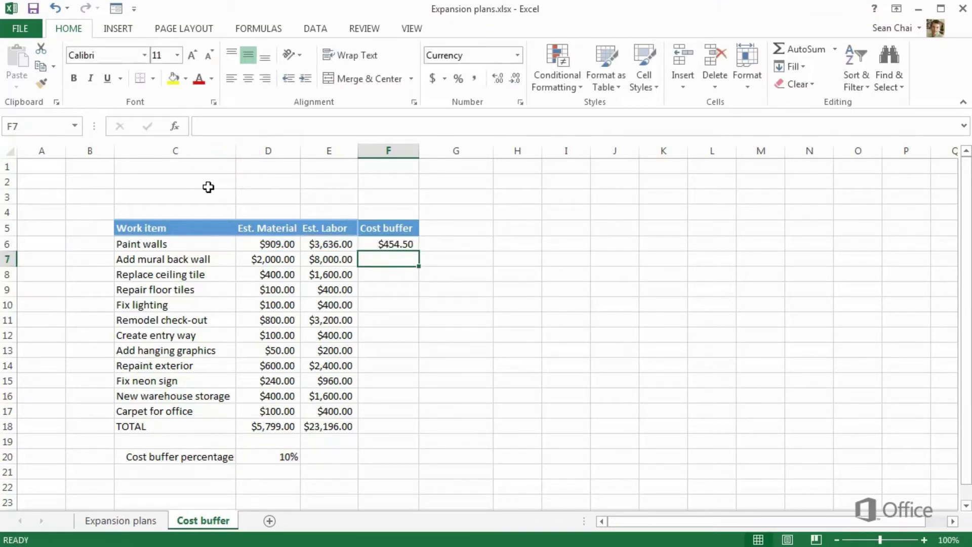
Try to fill the F6 cost buffer formula down through F18 and compare the cell references in F6 and F7
click(383, 244)
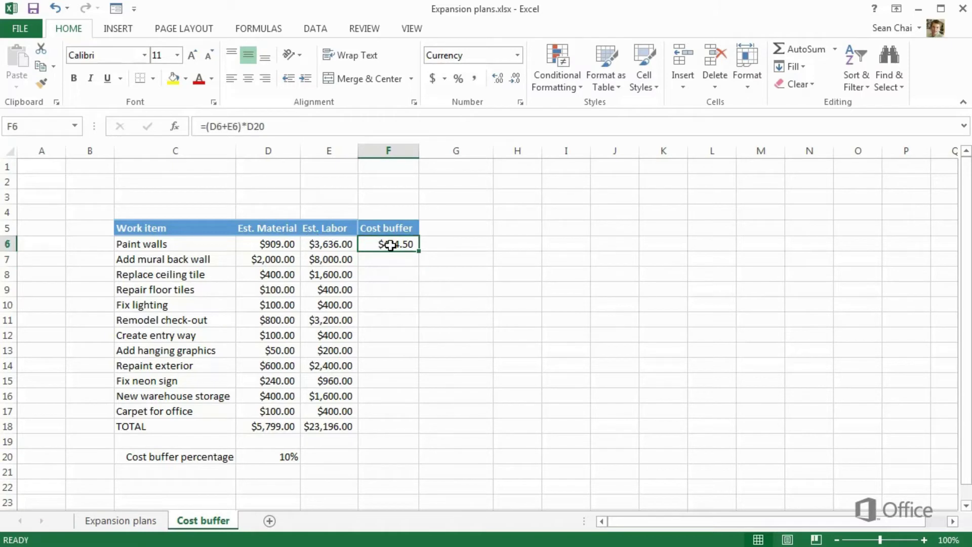
drag(418, 250, 397, 429)
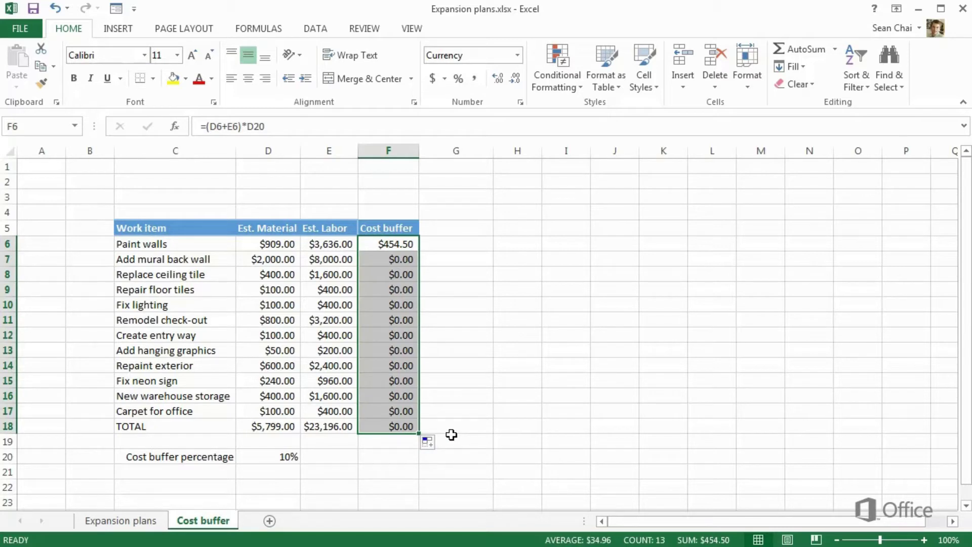
click(414, 245)
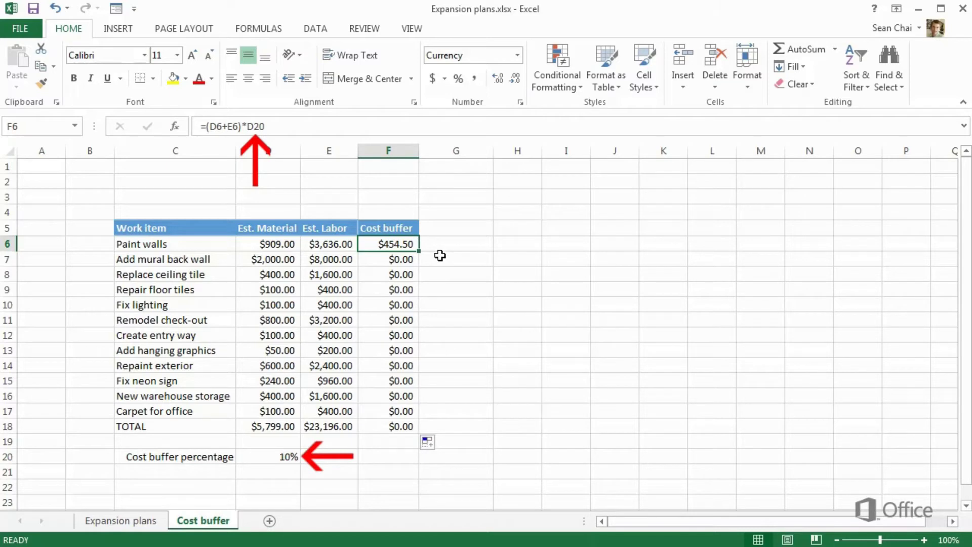
click(411, 259)
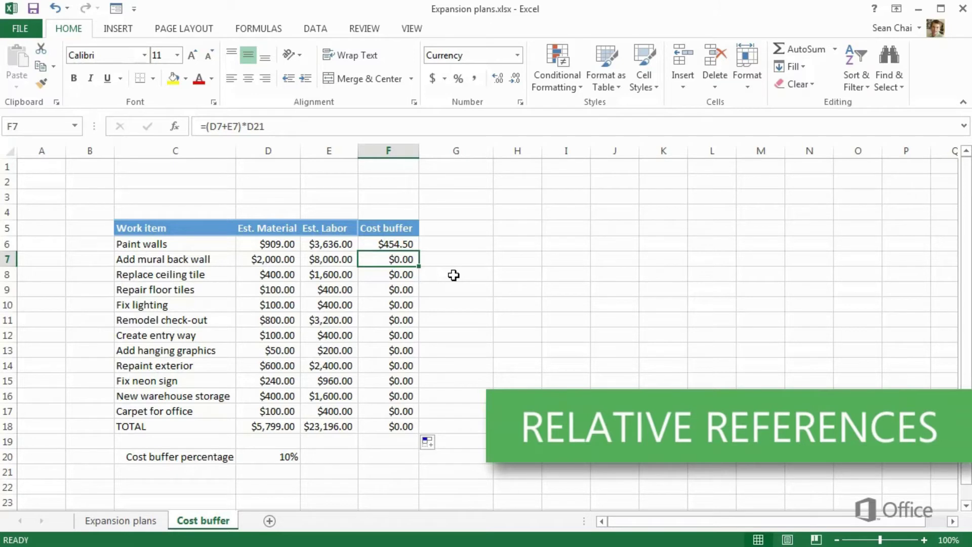
key(Up)
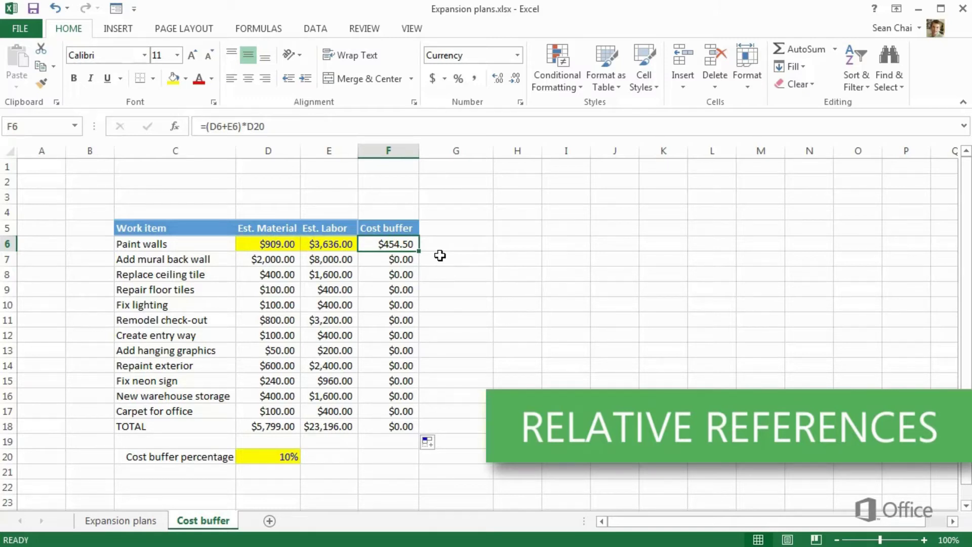
key(Down)
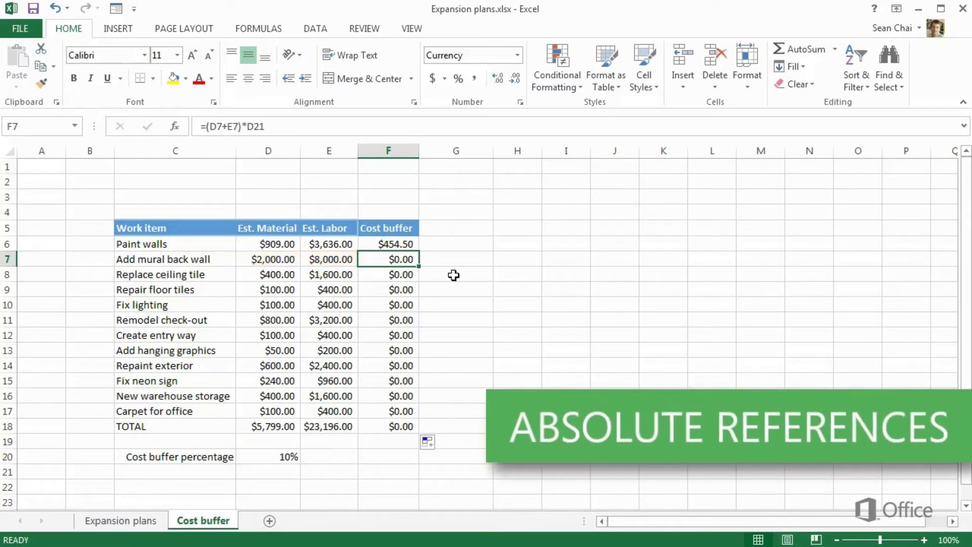
key(ctrl+z)
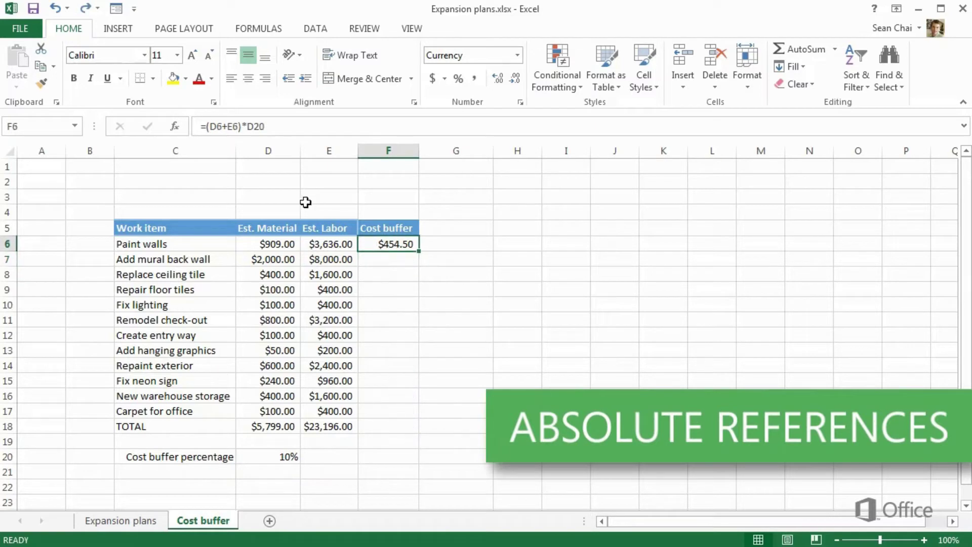
Make the percentage reference absolute in the F6 formula so that it reads =(D6+E6)*$D$20
click(249, 127)
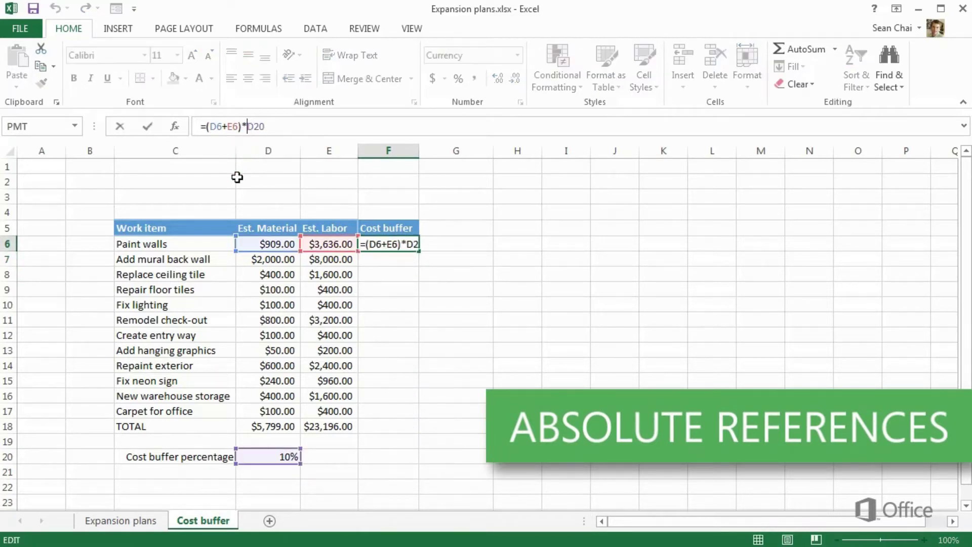
text($)
key(Right)
text($)
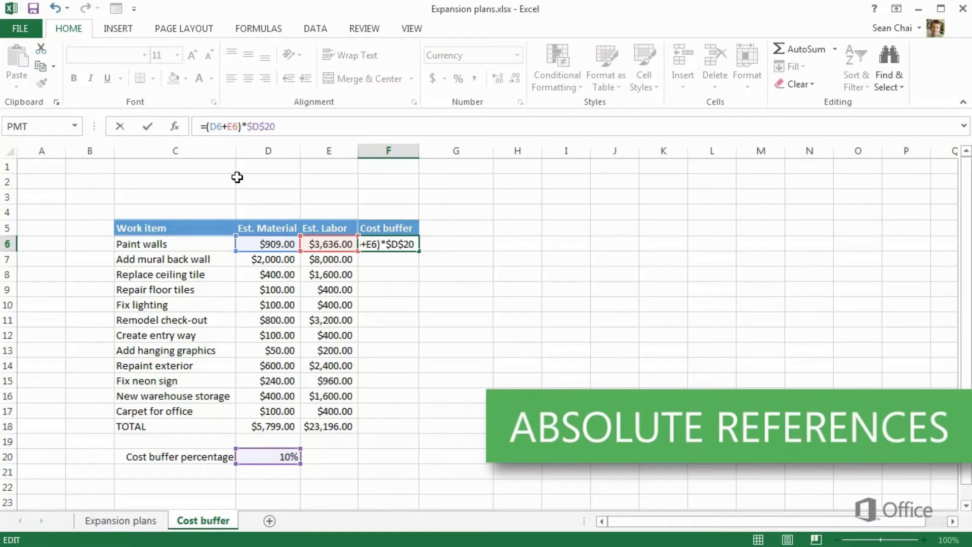
key(Return)
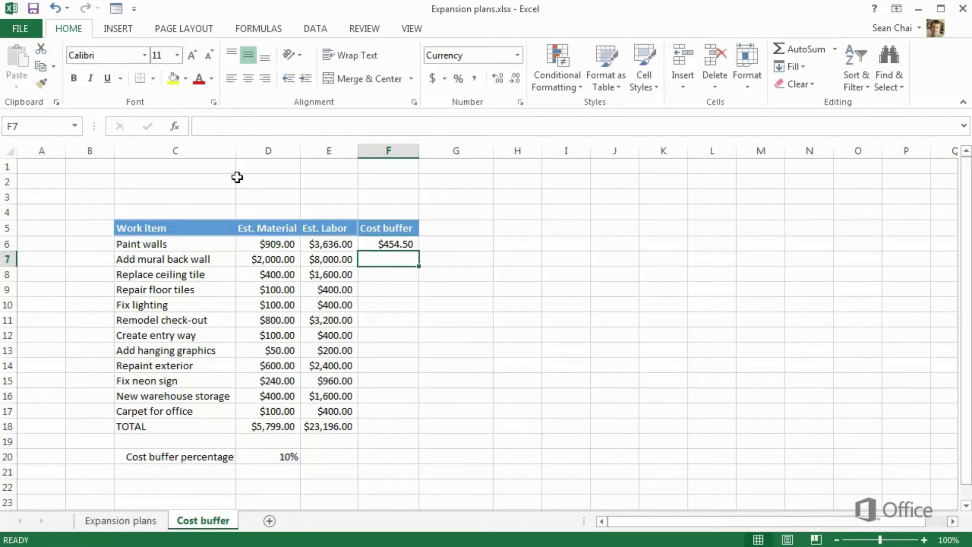
Fill the F6 cost buffer formula down through F18 and check the formulas in F16, F12 and F8
click(379, 245)
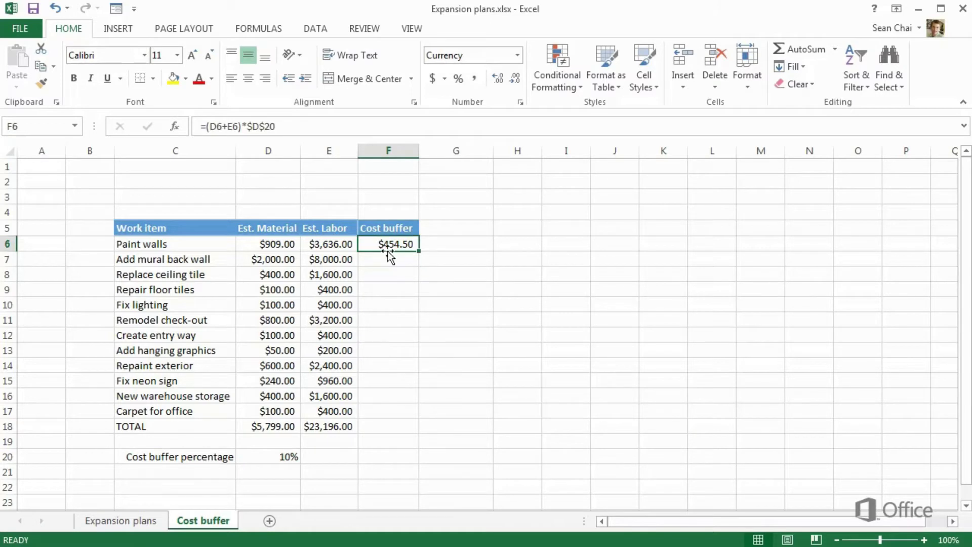
drag(418, 253, 401, 429)
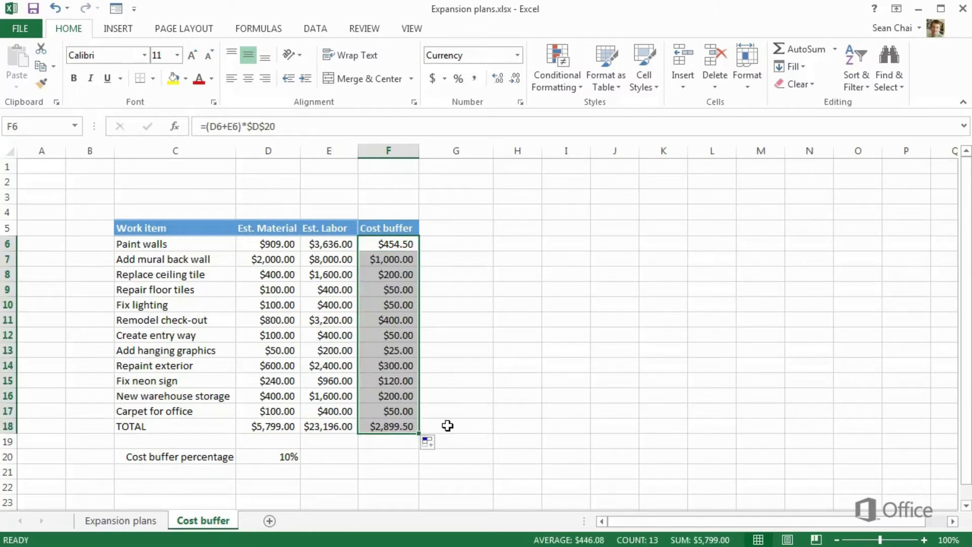
click(410, 400)
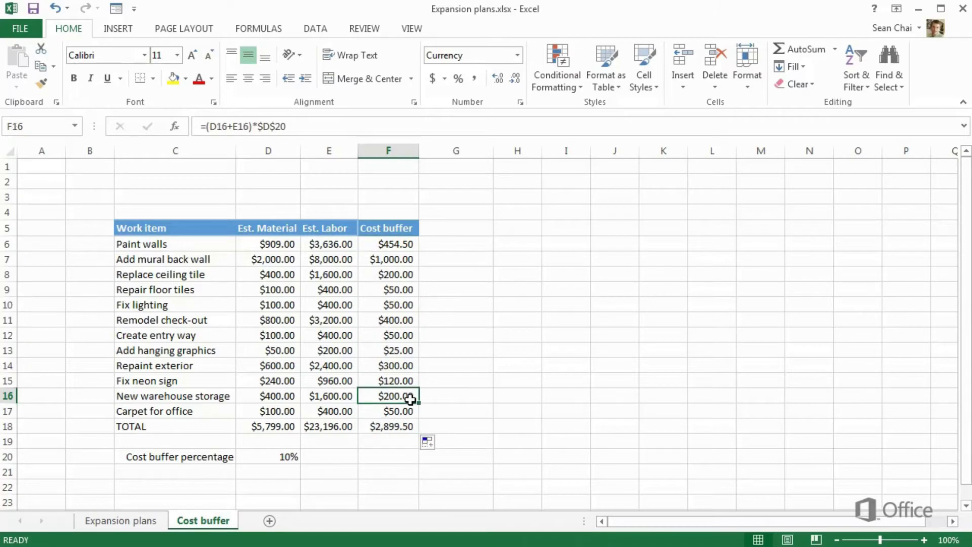
click(398, 335)
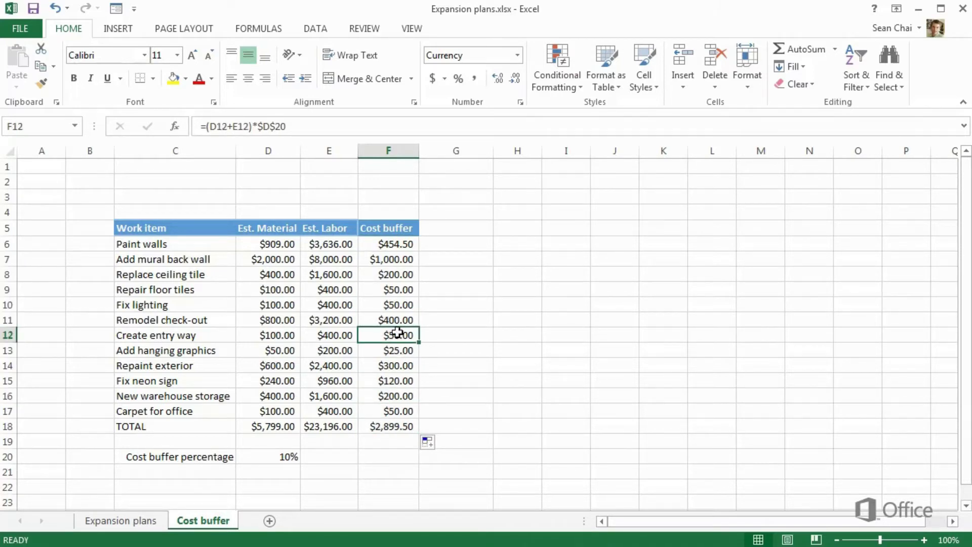
click(403, 275)
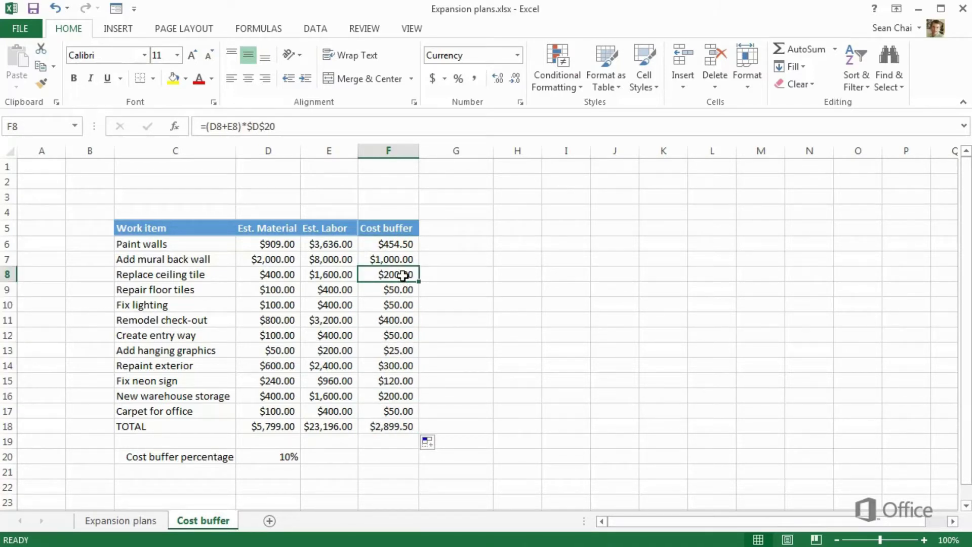
Test the cost buffer percentage in D20 with 20% and set it back to 10%
click(296, 456)
text(20)
key(Return)
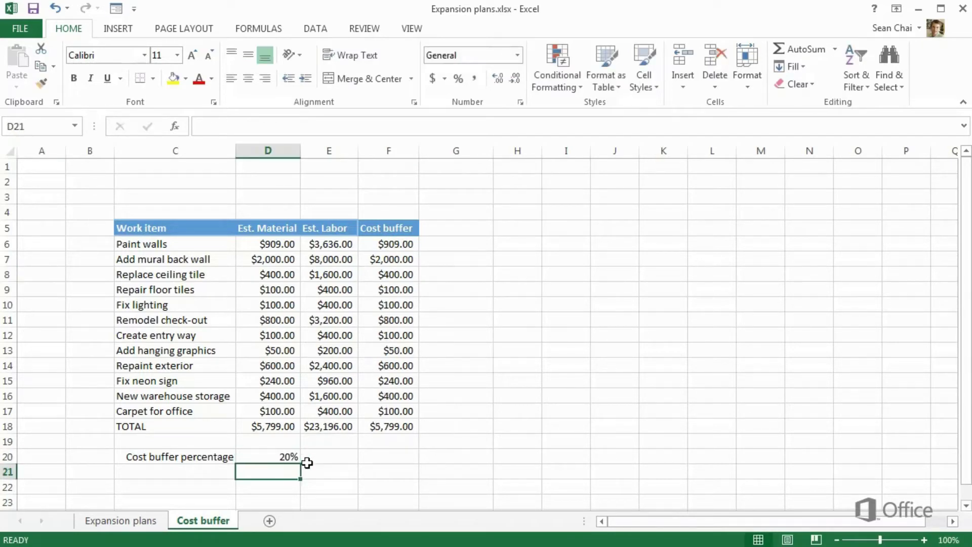
key(Up)
key(BackSpace)
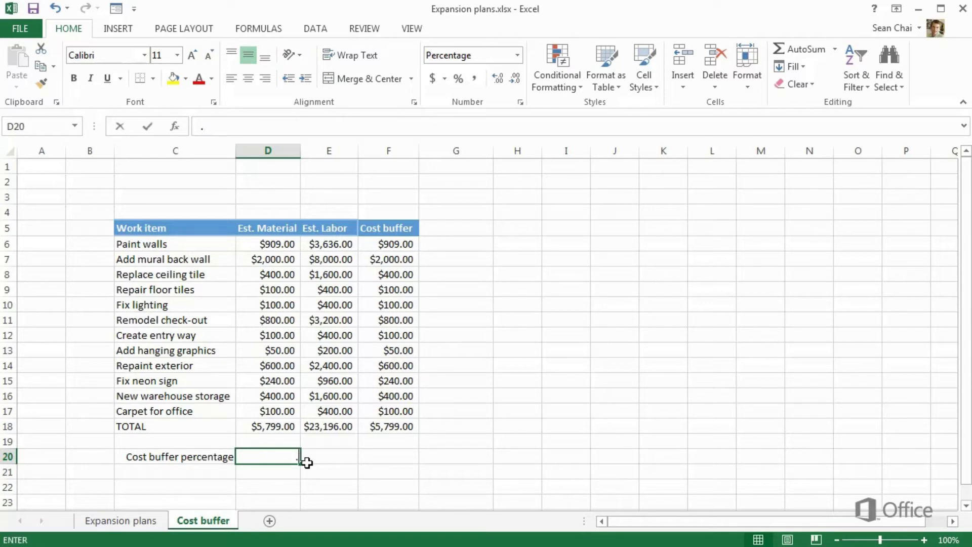
text(10)
key(Return)
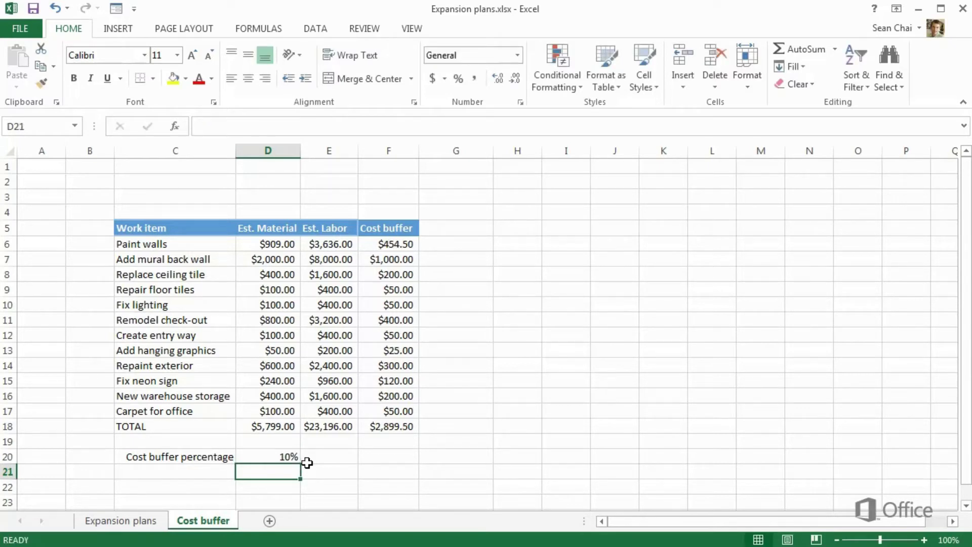
Add the column heading Estimated cost in G5 and total D6:F6 in G6 with AutoSum
click(447, 230)
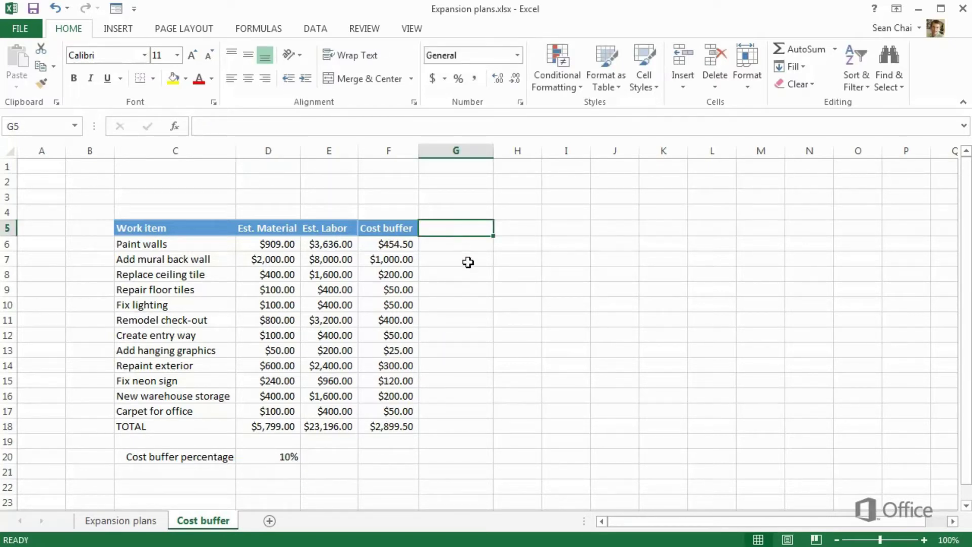
text(Estimated cost)
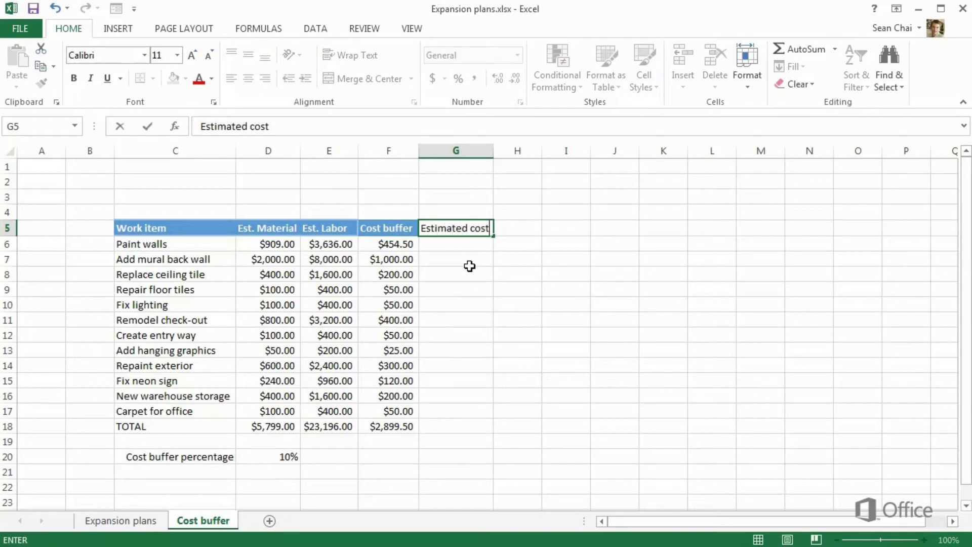
key(Return)
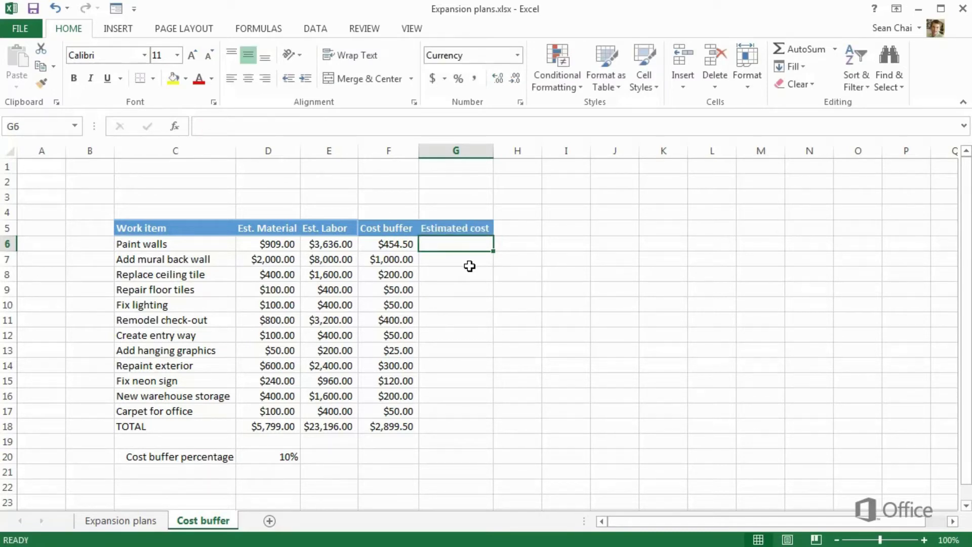
click(783, 50)
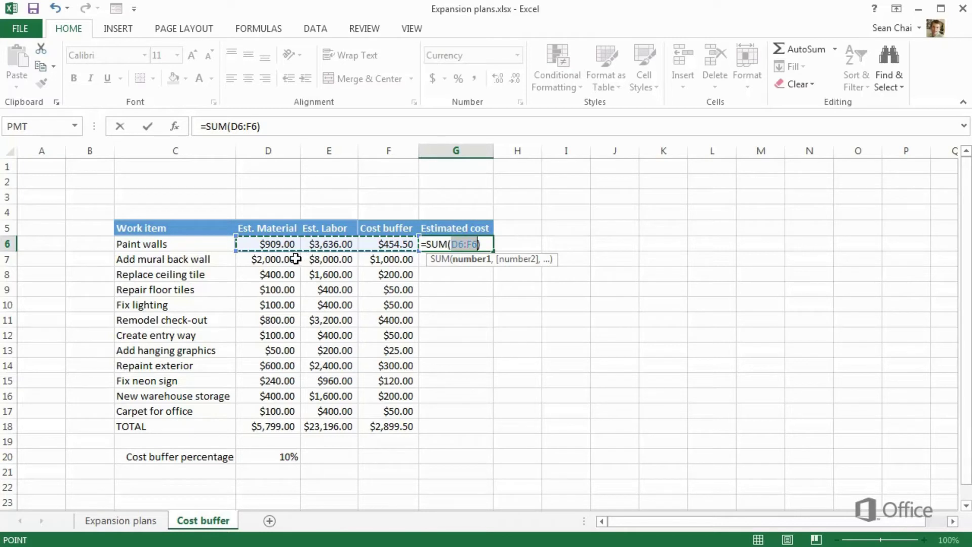
key(Return)
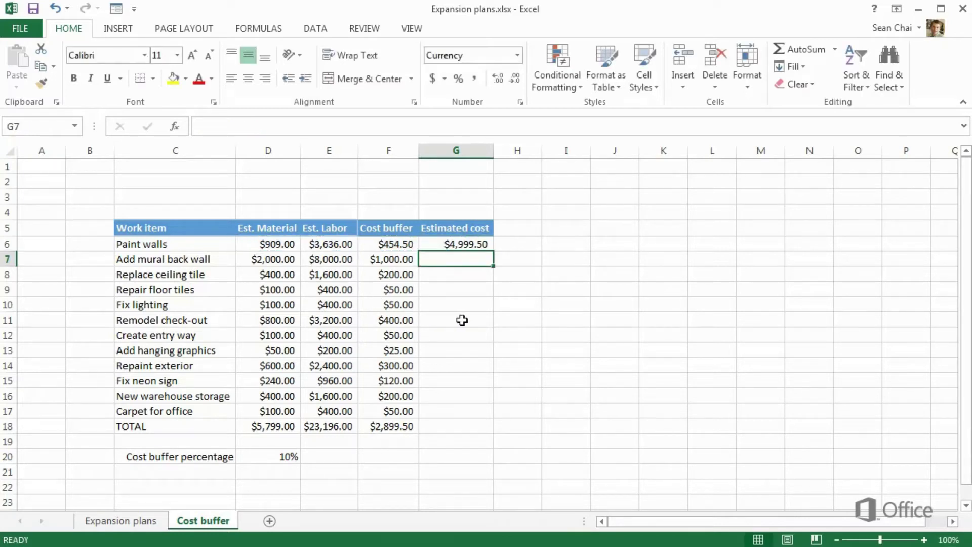
Fill the G6 estimated cost formula down through the TOTAL row in G18
click(464, 247)
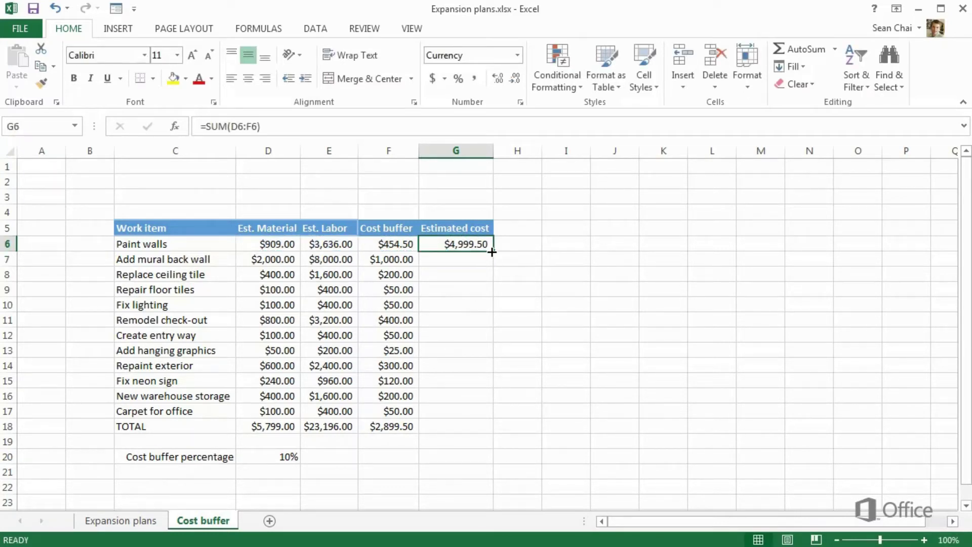
drag(491, 252, 486, 431)
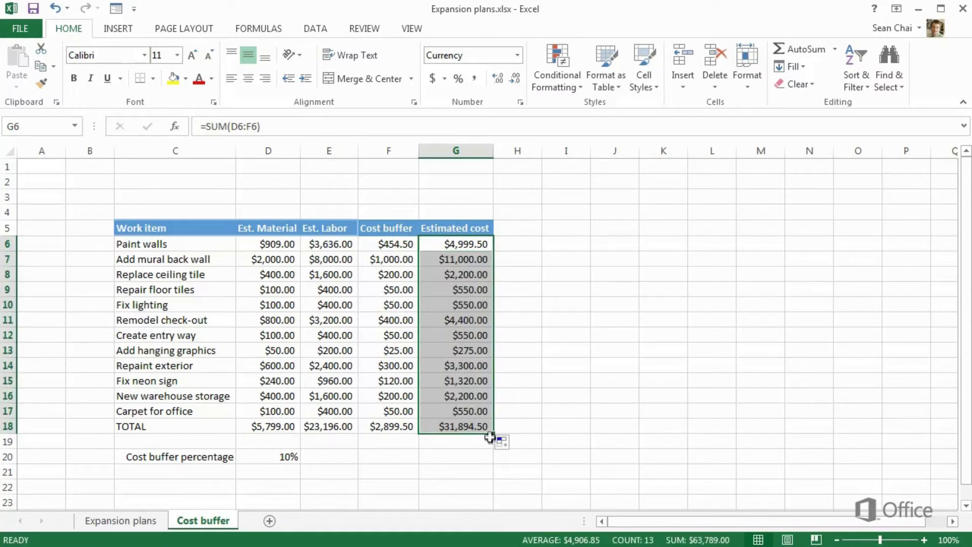
click(487, 445)
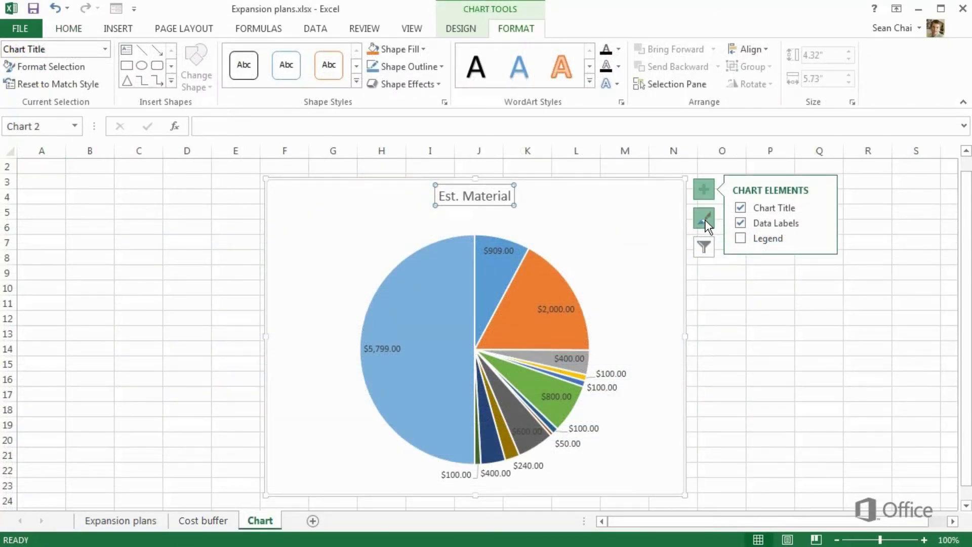
Browse the available chart styles for the Est. Material pie chart
click(705, 220)
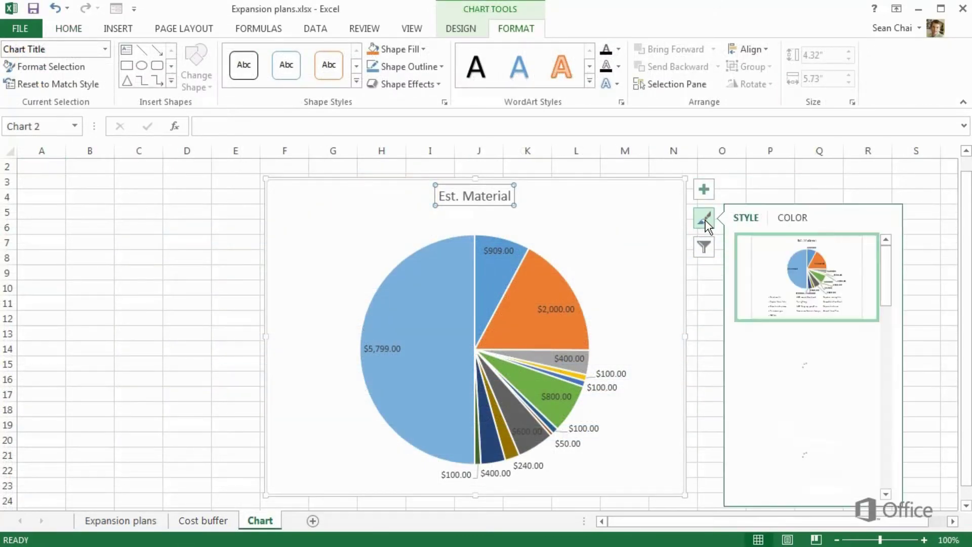
scroll(886, 259, down, 3)
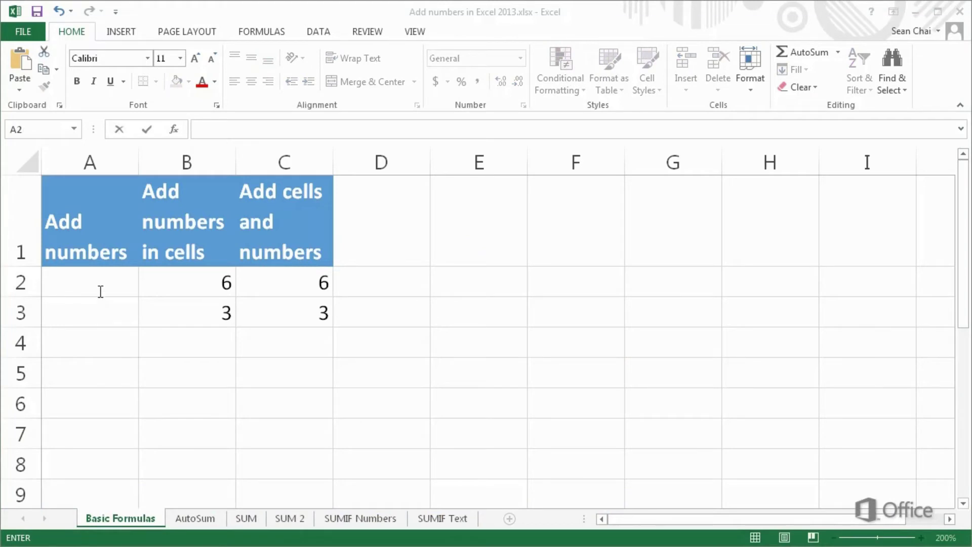
Enter the formula =6+3 in cell A2 of the Basic Formulas sheet
double_click(99, 290)
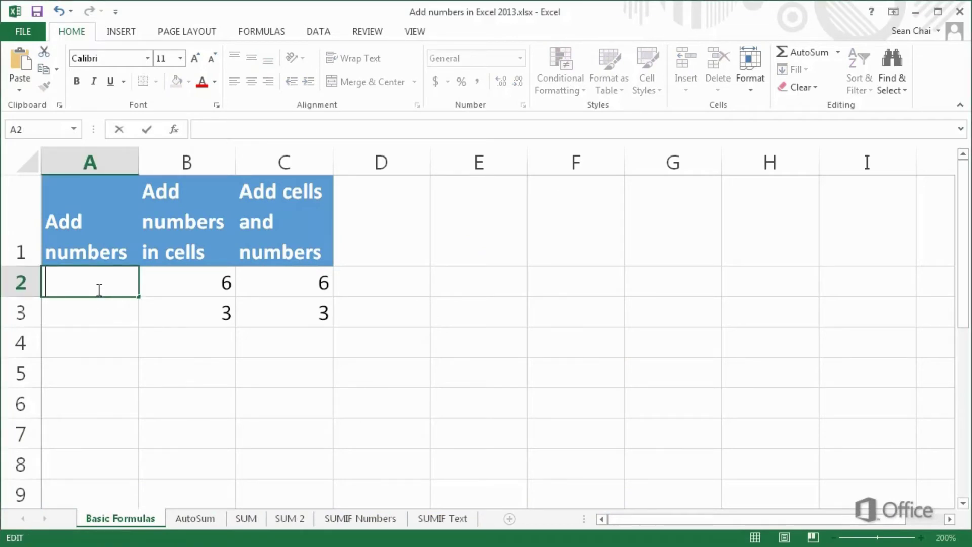
text(=)
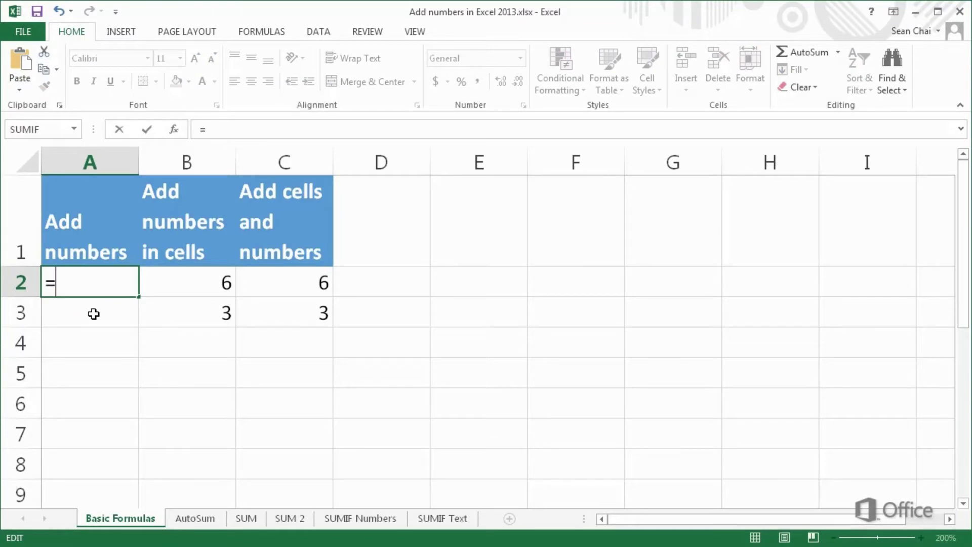
text(6+)
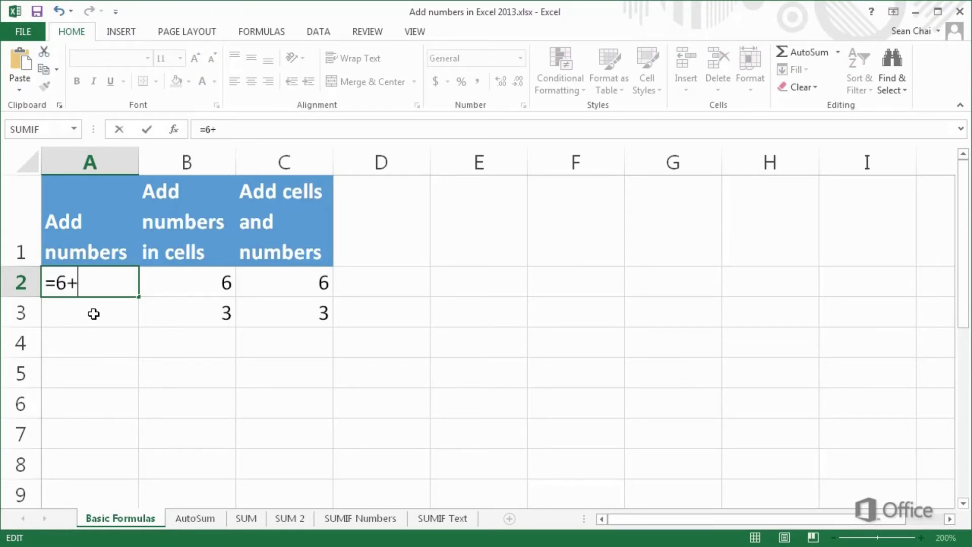
text(3)
key(Return)
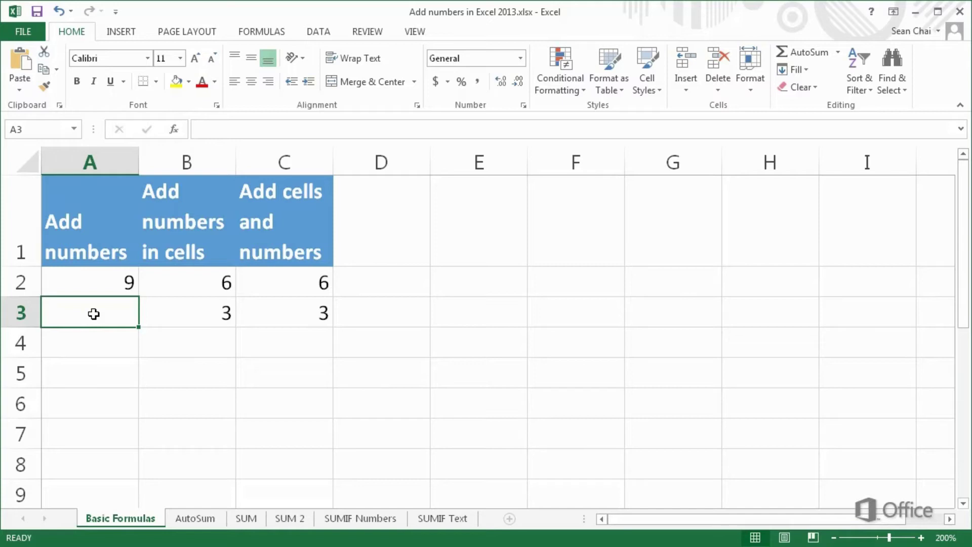
Add the two numbers in column B by entering the formula =B2+B3 in B4
click(175, 281)
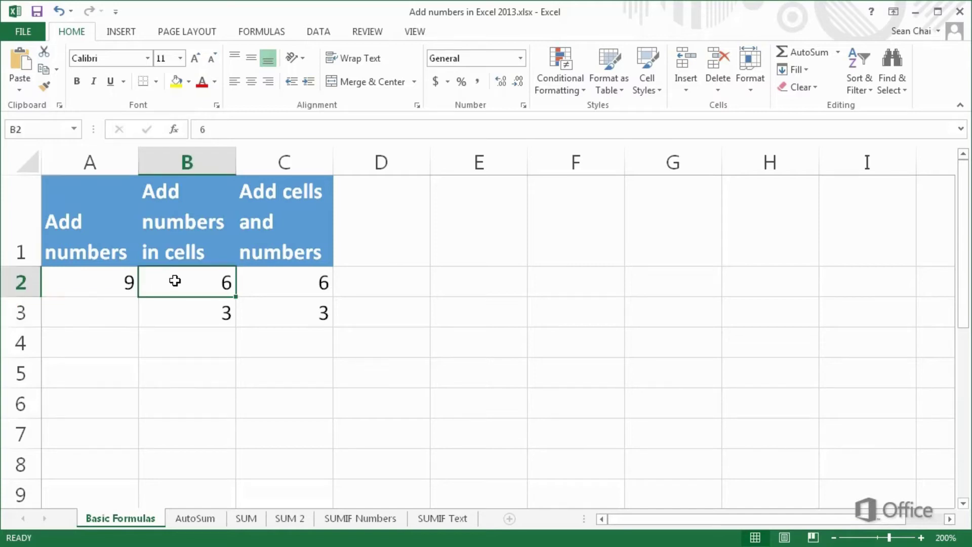
click(184, 312)
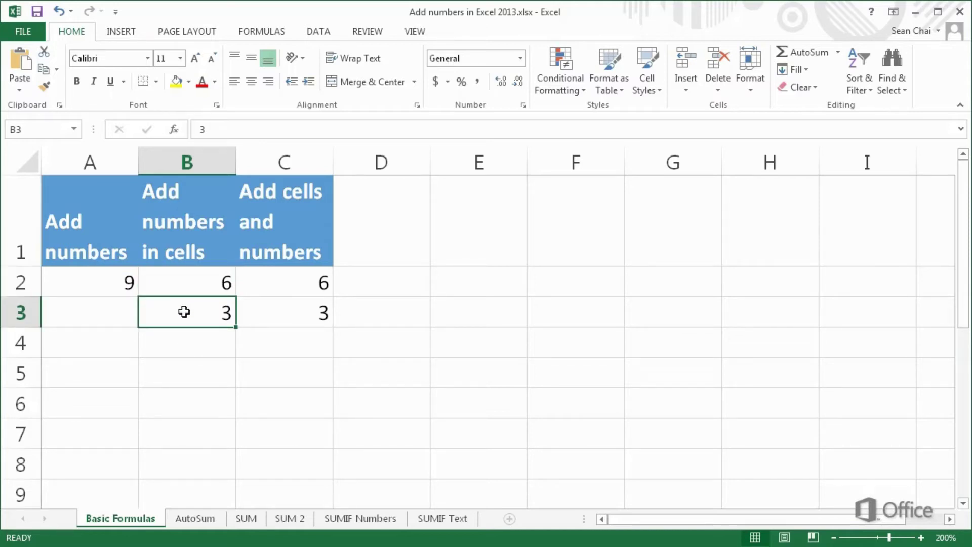
click(187, 339)
text(=)
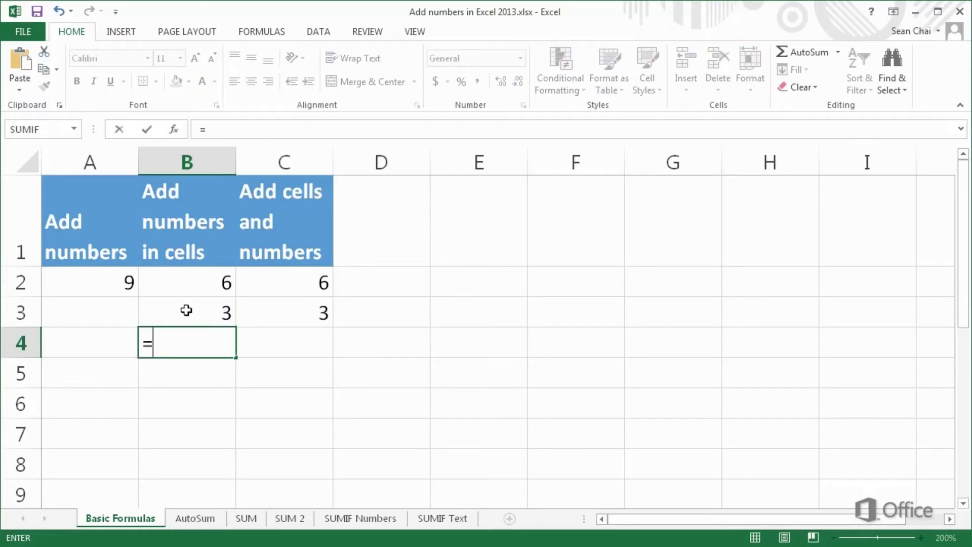
click(189, 287)
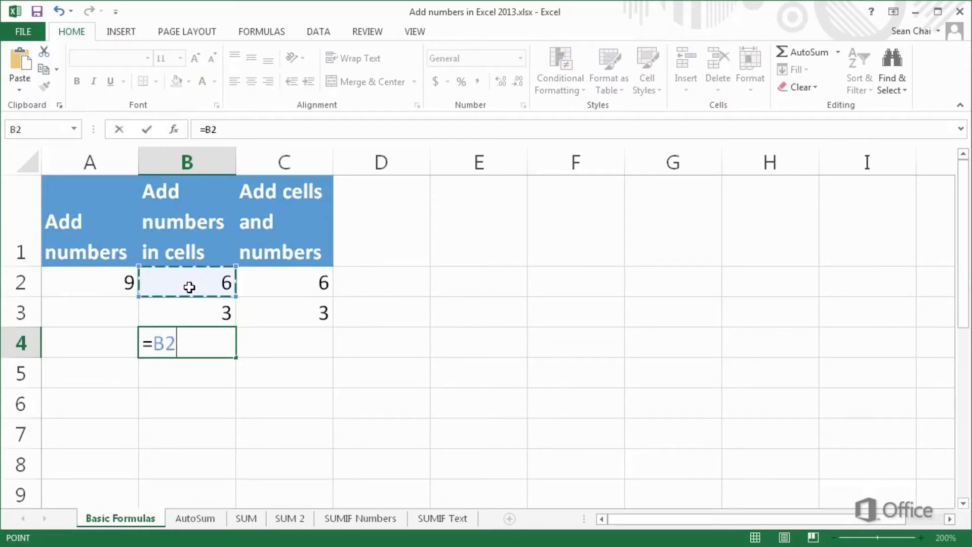
text(+)
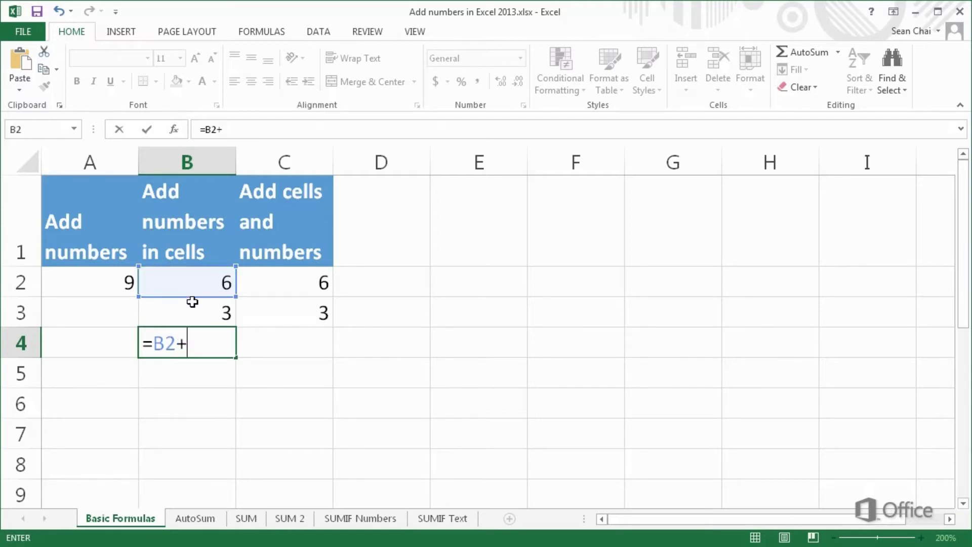
click(196, 311)
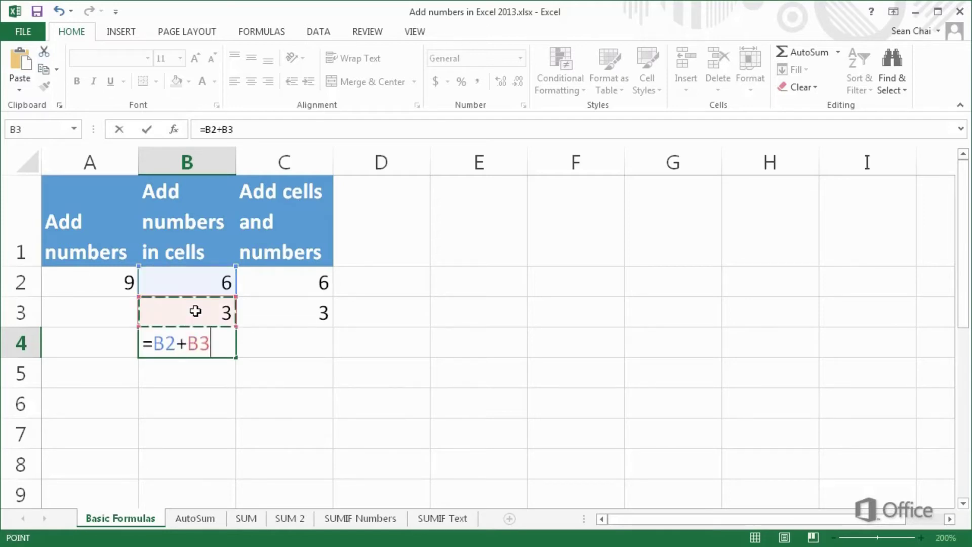
key(Return)
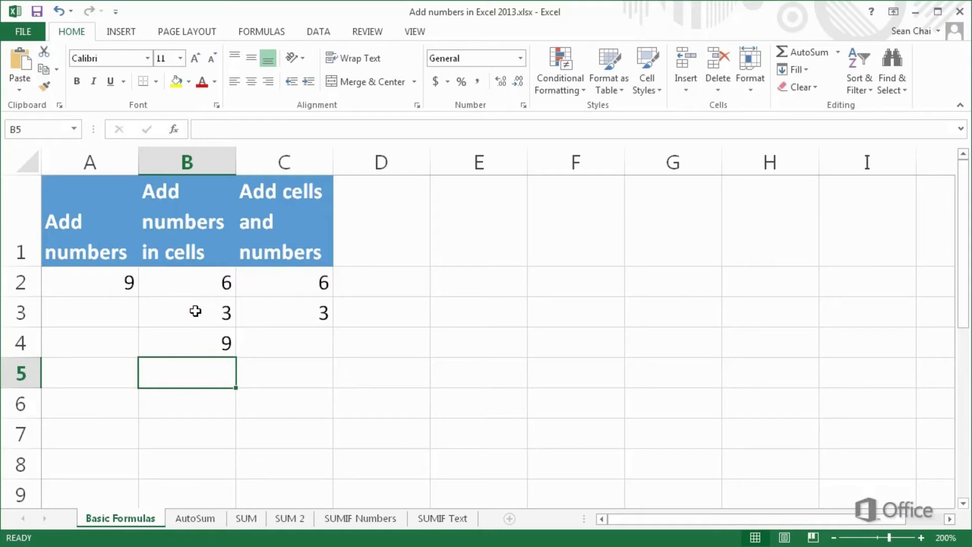
Change the value in B3 to 4
click(195, 311)
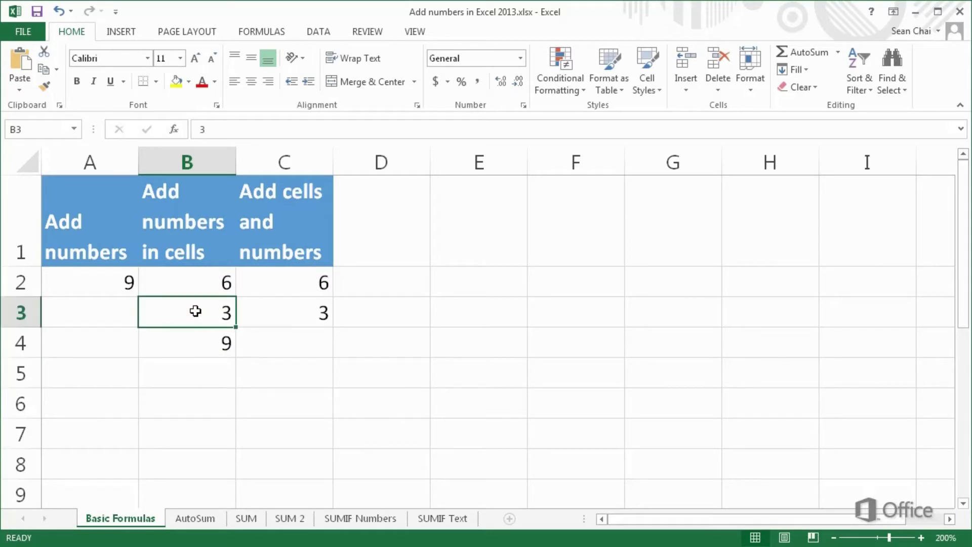
text(4)
key(Return)
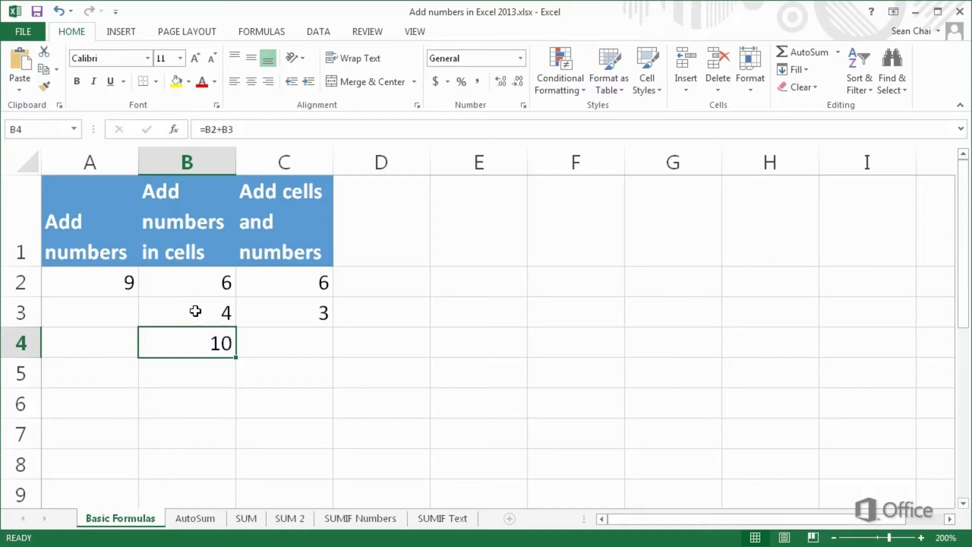
Enter the formula =C2+C3+10 in C4 and check its cell references without changing it
double_click(261, 334)
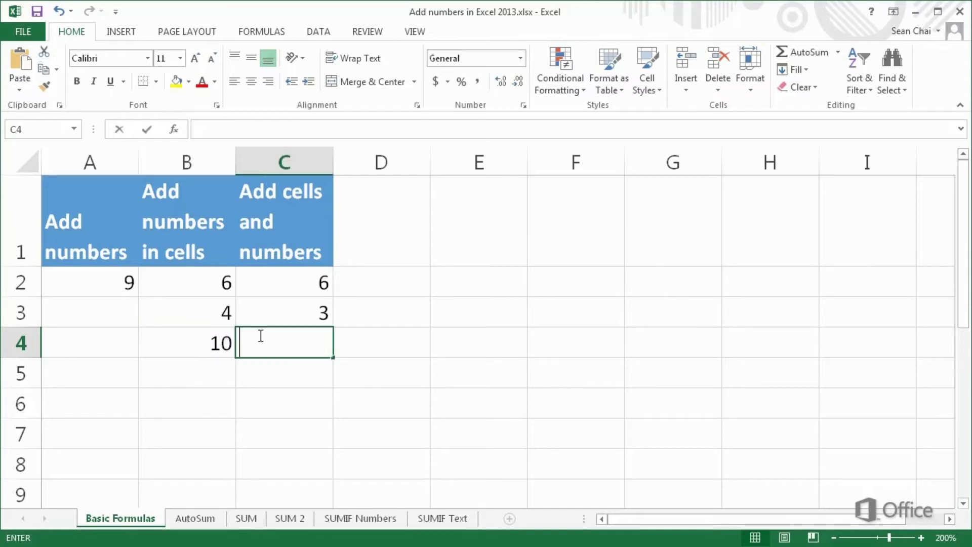
text(=)
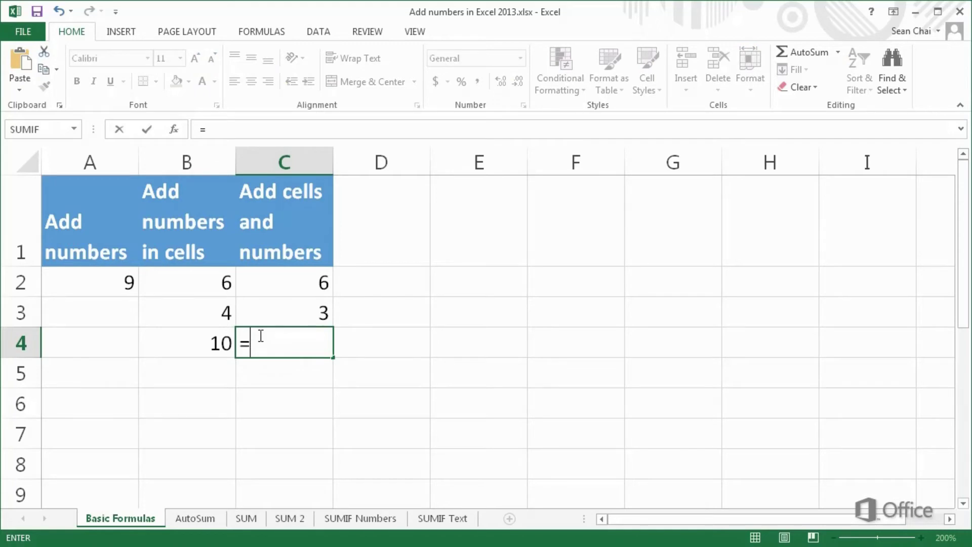
click(289, 283)
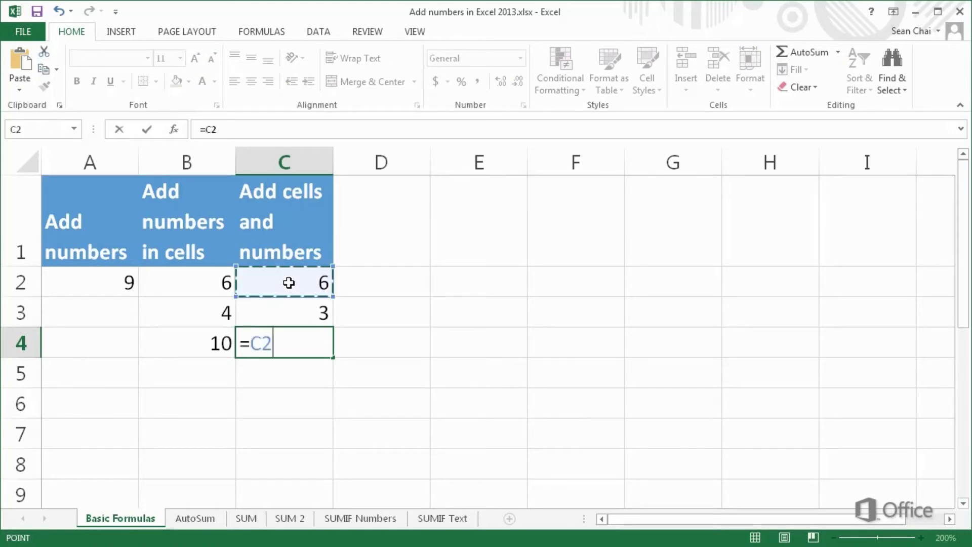
text(+)
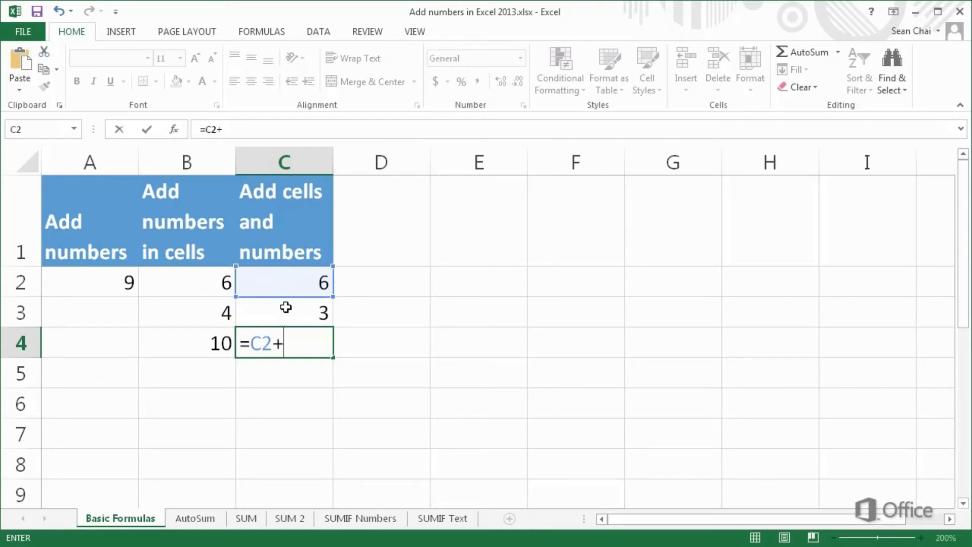
click(285, 307)
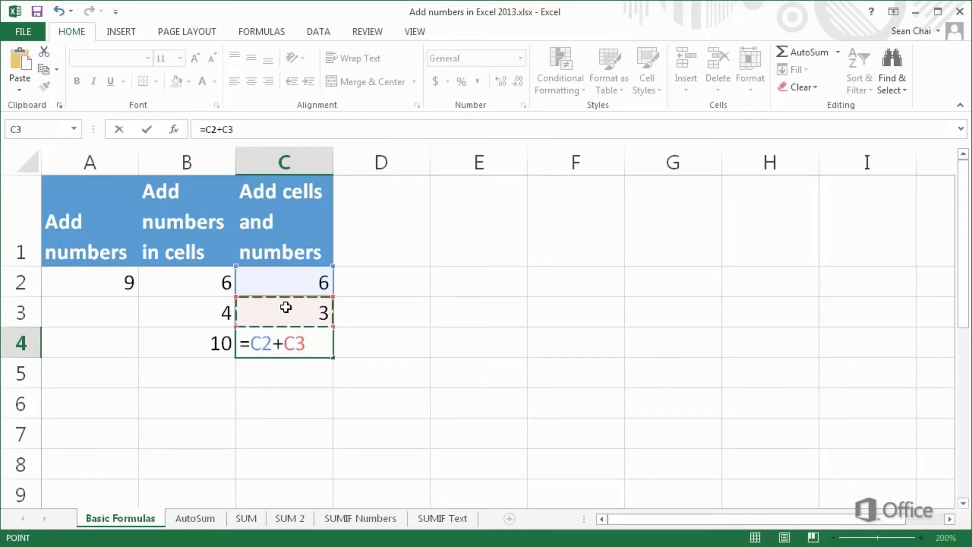
text(+)
text(10)
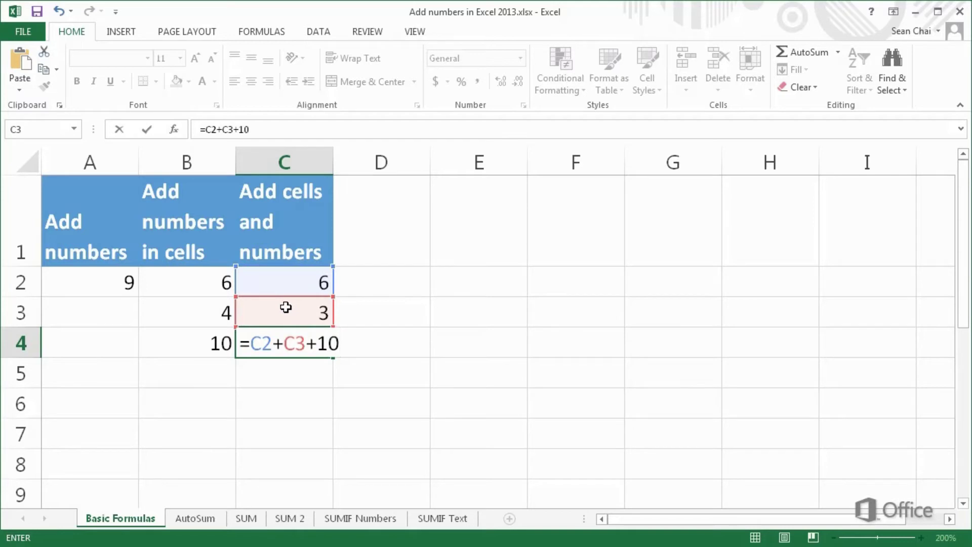
key(Return)
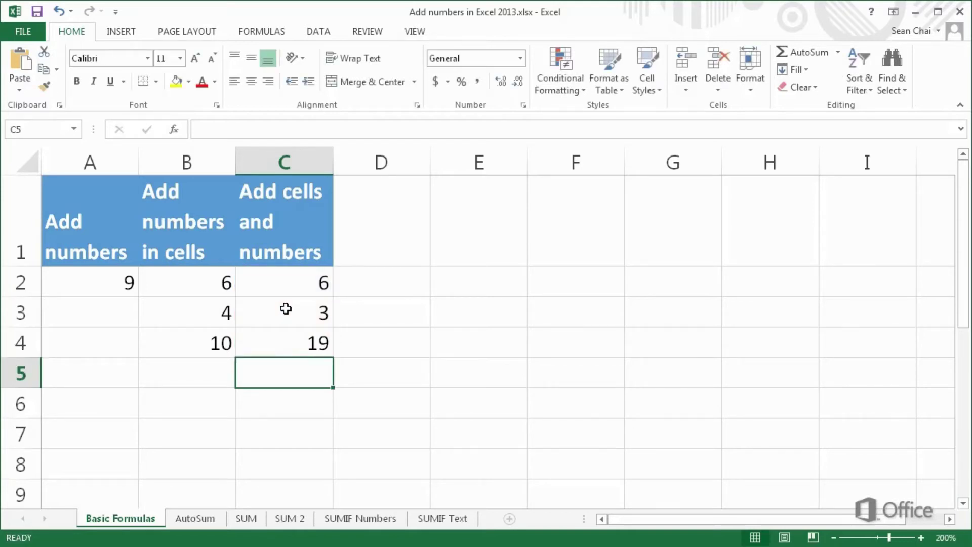
double_click(244, 343)
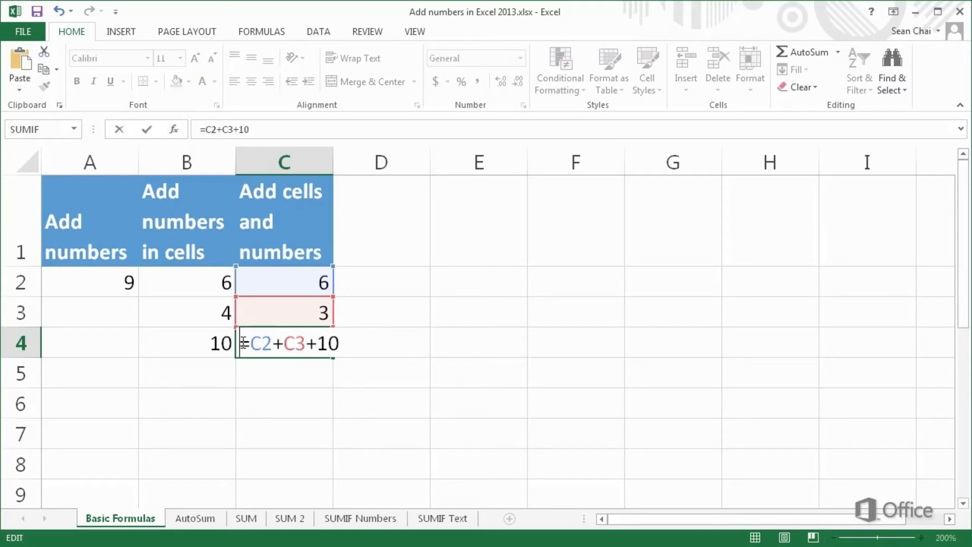
key(Escape)
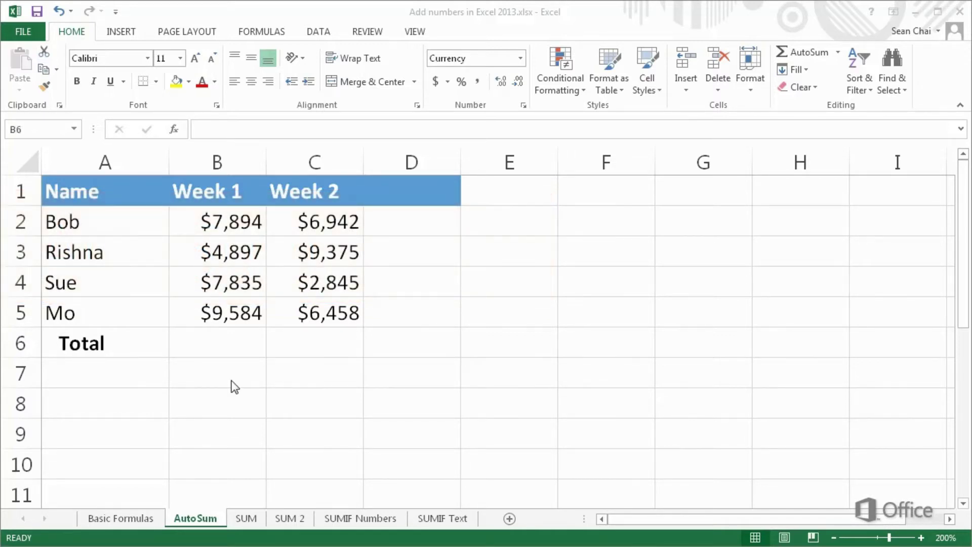
Try AutoSum on row 2 in D2 and on the Week 1 column in B6, and undo both totals
click(229, 338)
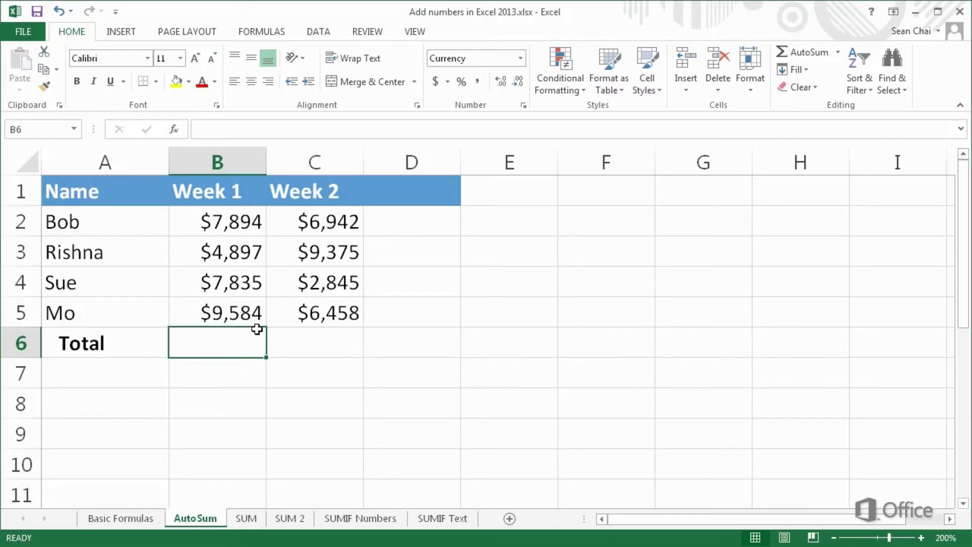
click(411, 223)
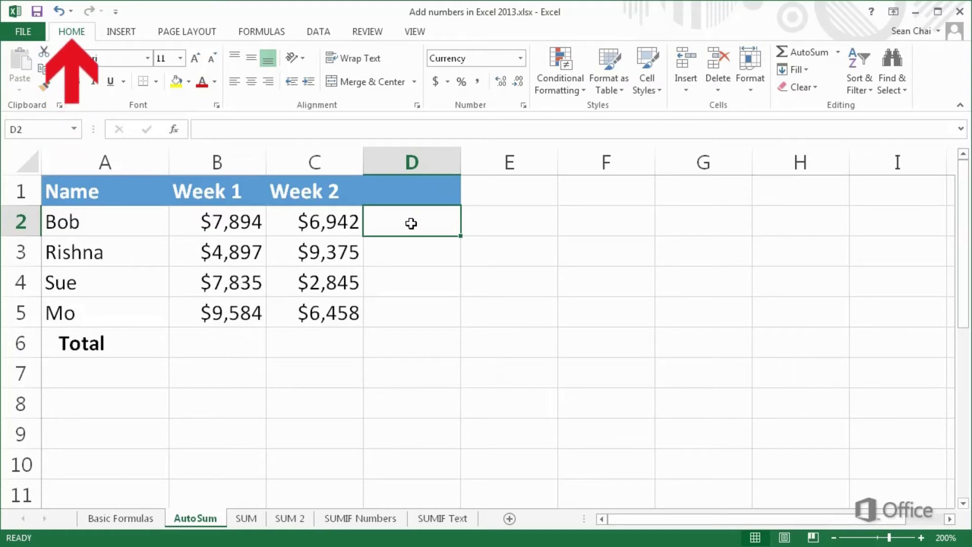
click(804, 54)
key(Return)
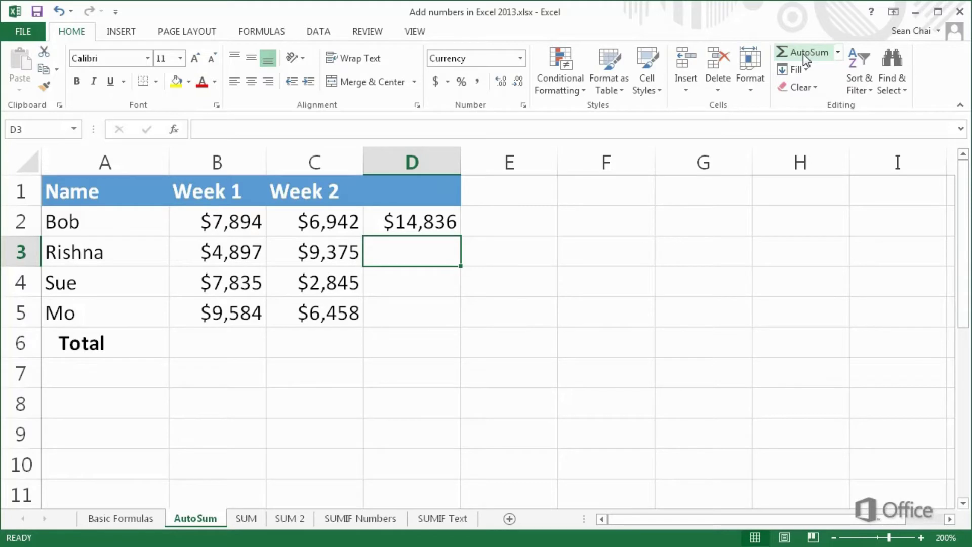
click(247, 338)
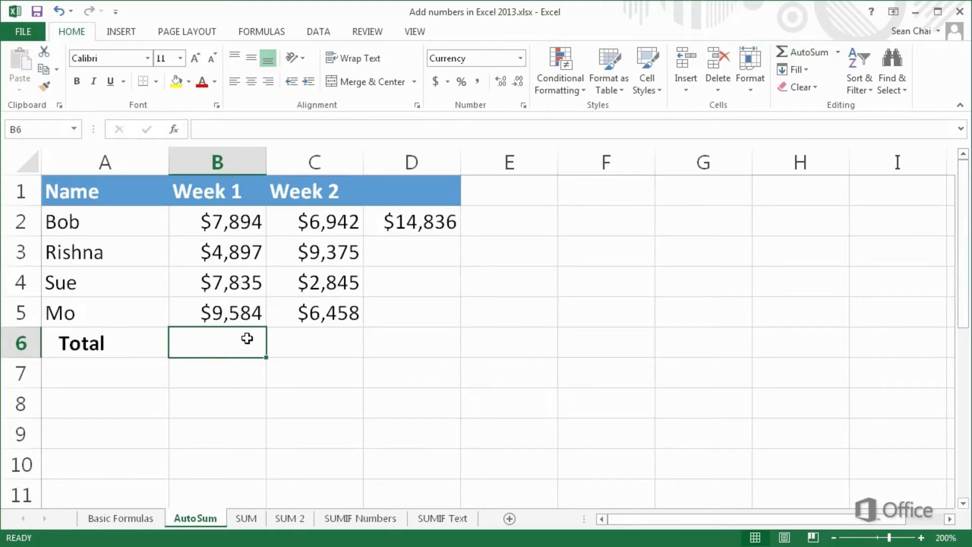
key(alt+equal)
key(Return)
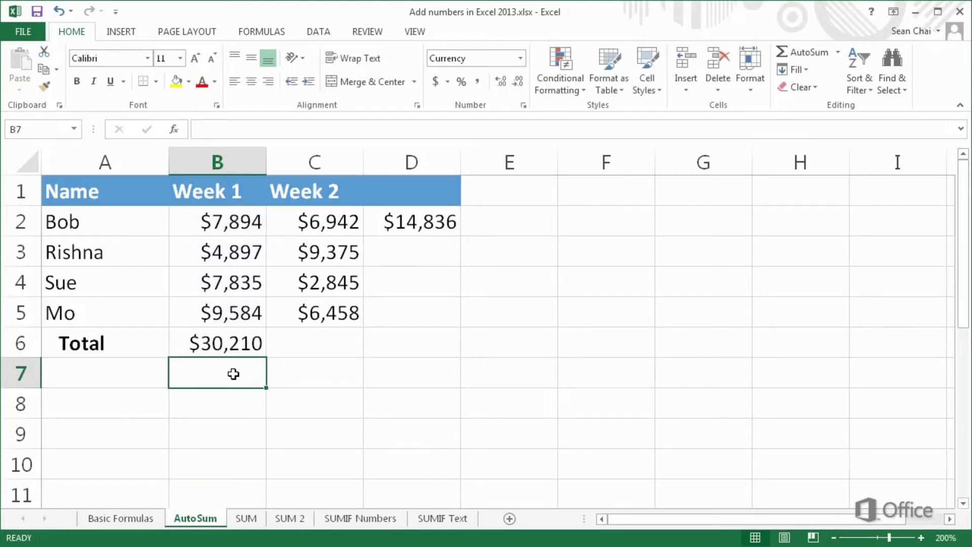
key(ctrl+z)
key(ctrl+z)
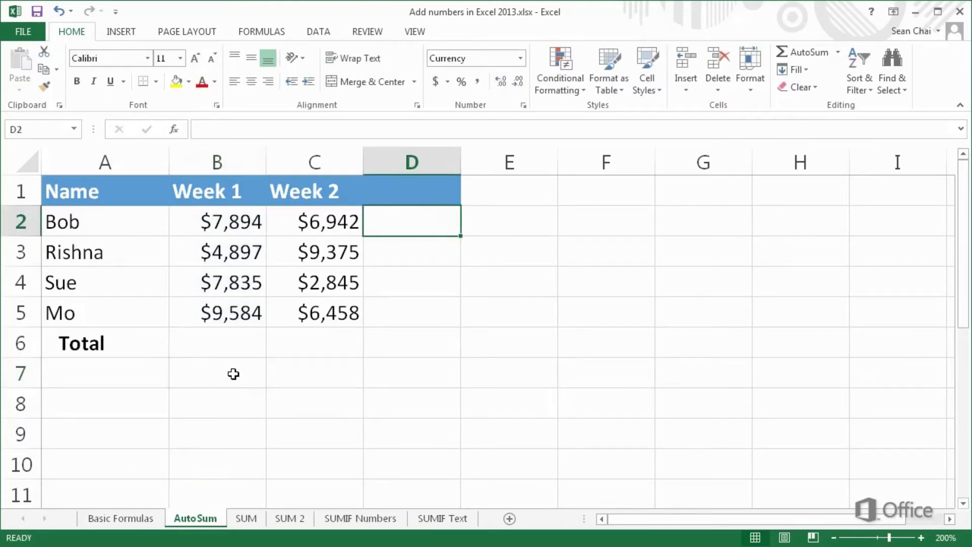
Total all rows and columns of B2:D6 at once with AutoSum
drag(211, 223, 398, 359)
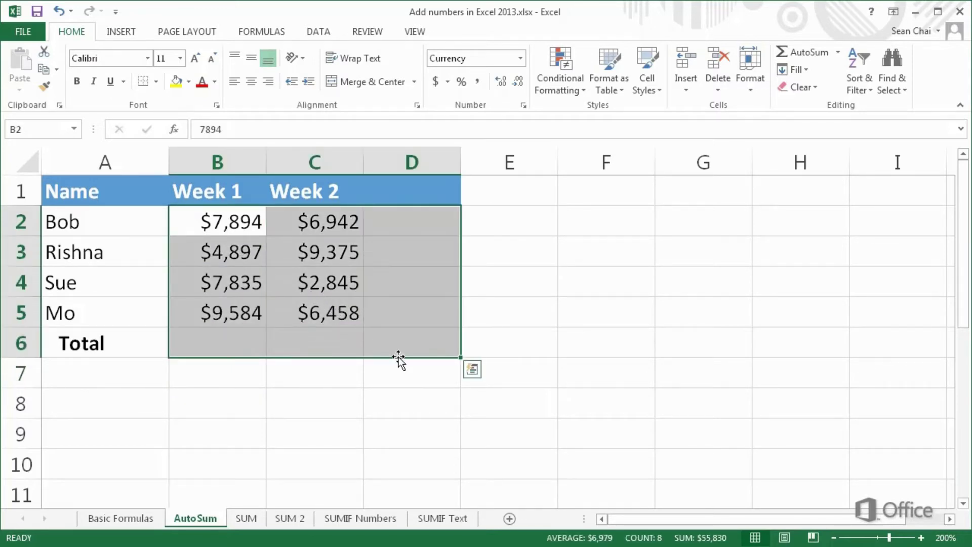
click(816, 56)
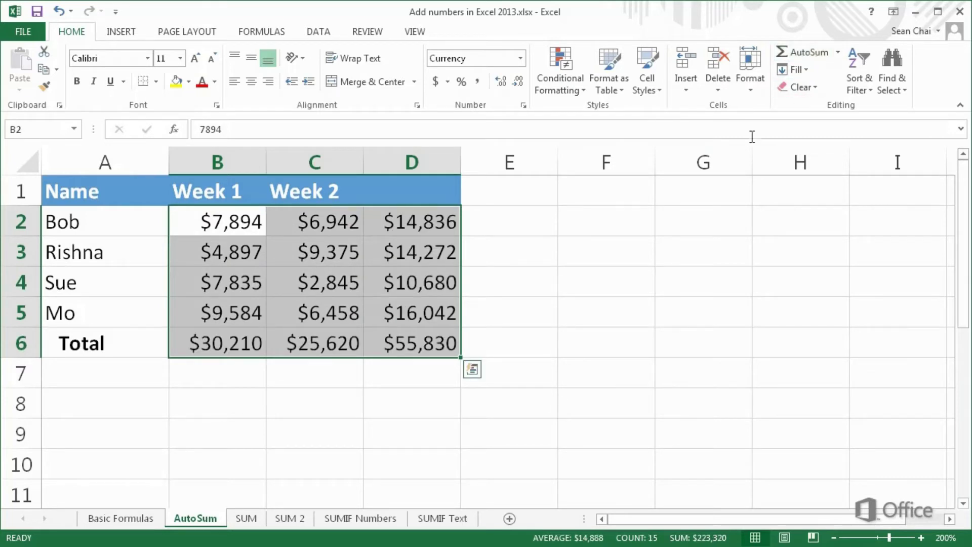
Average B2:C2 in D2 using AutoSum's Average function and fill the formula down to D5
click(533, 333)
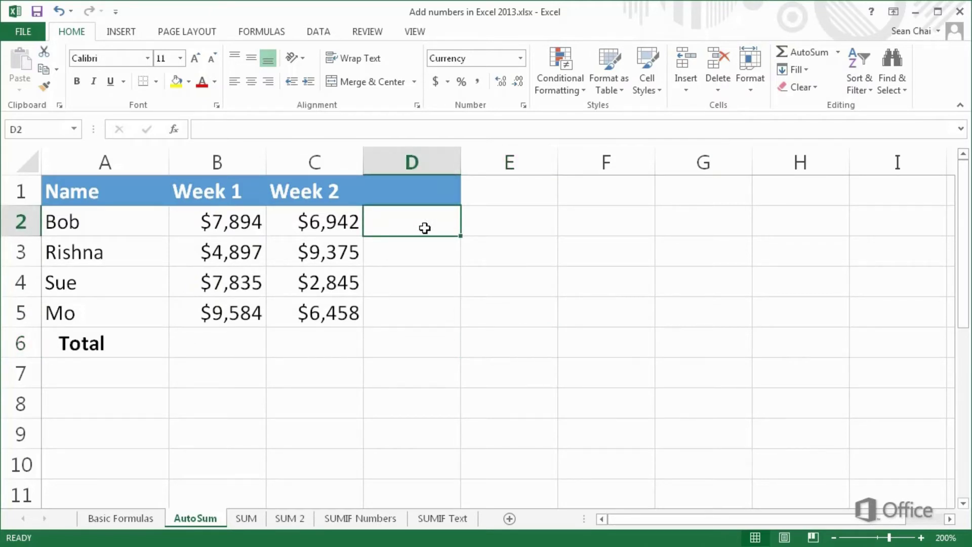
click(838, 52)
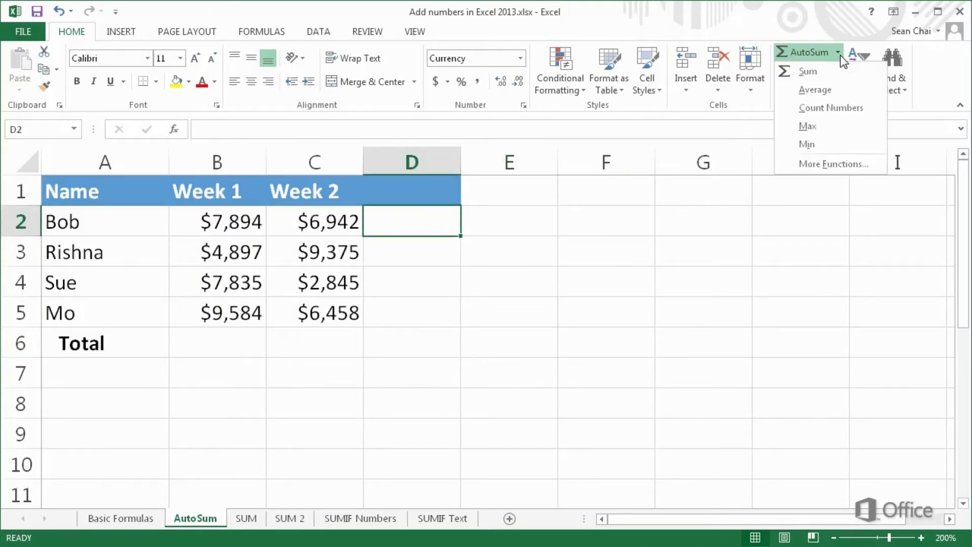
click(837, 90)
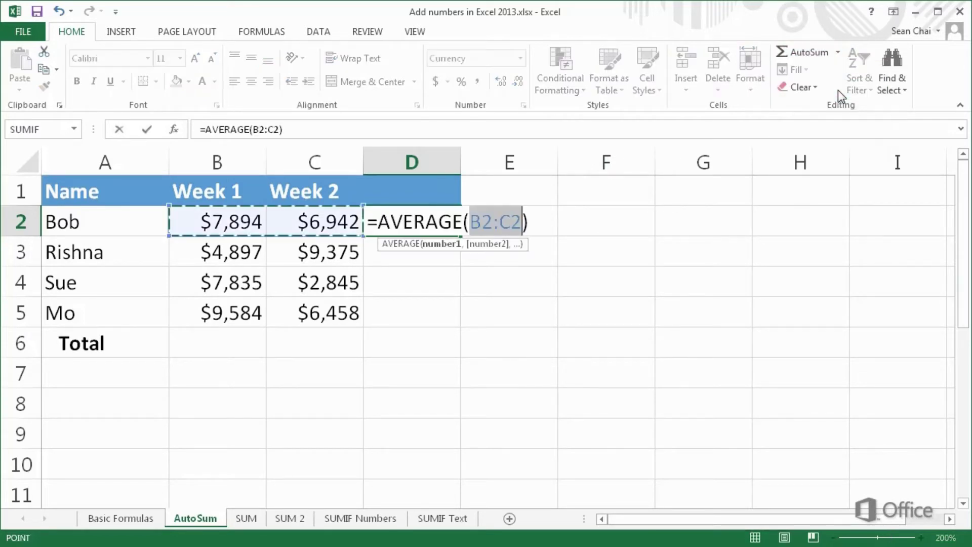
key(Return)
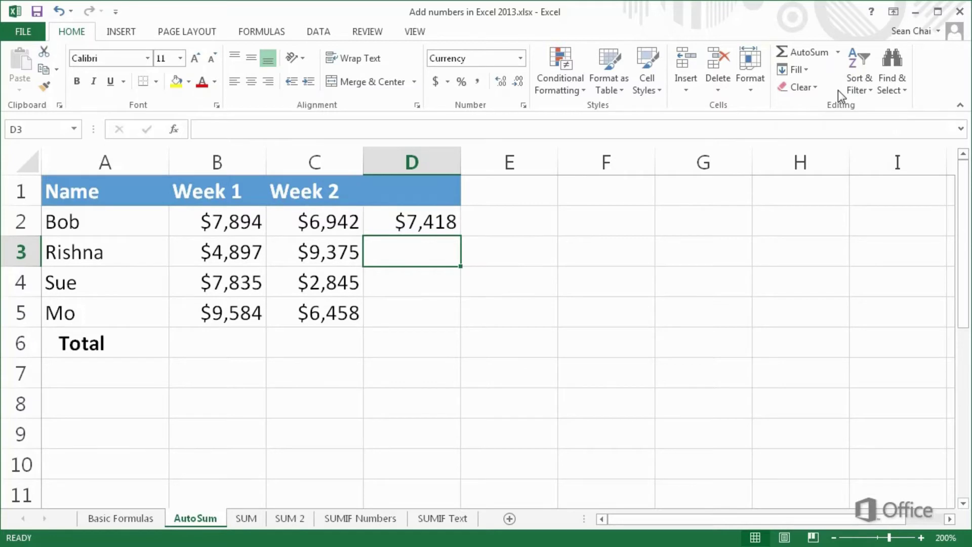
click(415, 227)
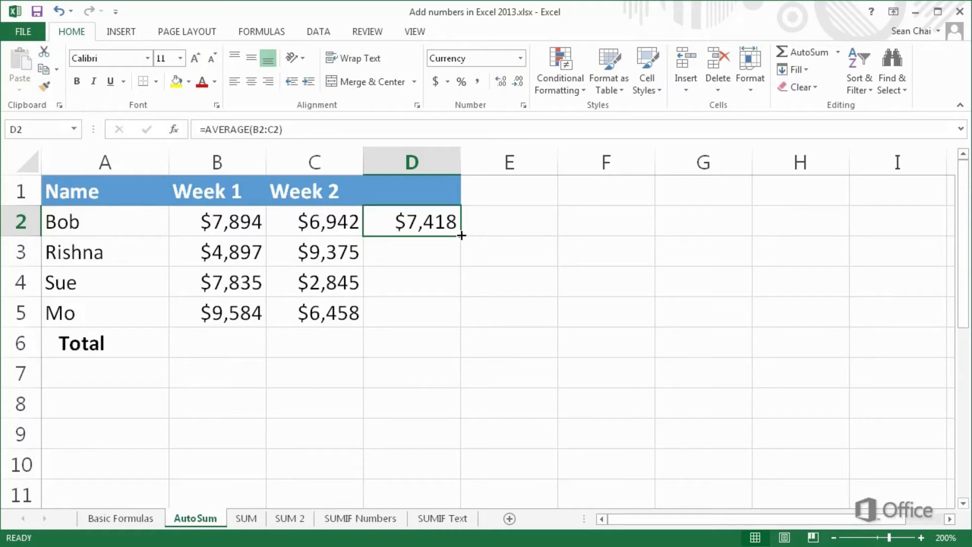
drag(461, 235, 454, 319)
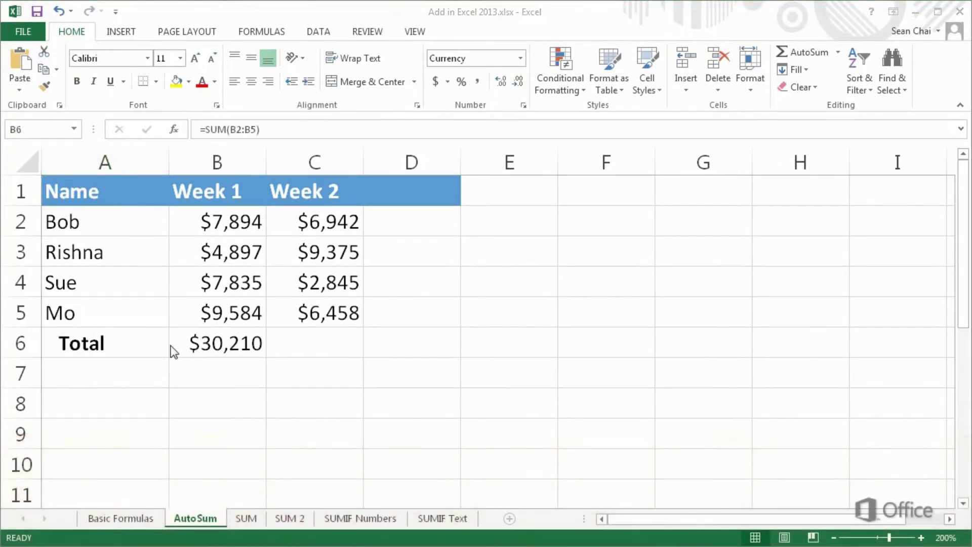
Check the SUM formula in B6 without changing it, and enter =B2+B3+B4+B5 in B7 for comparison
double_click(172, 348)
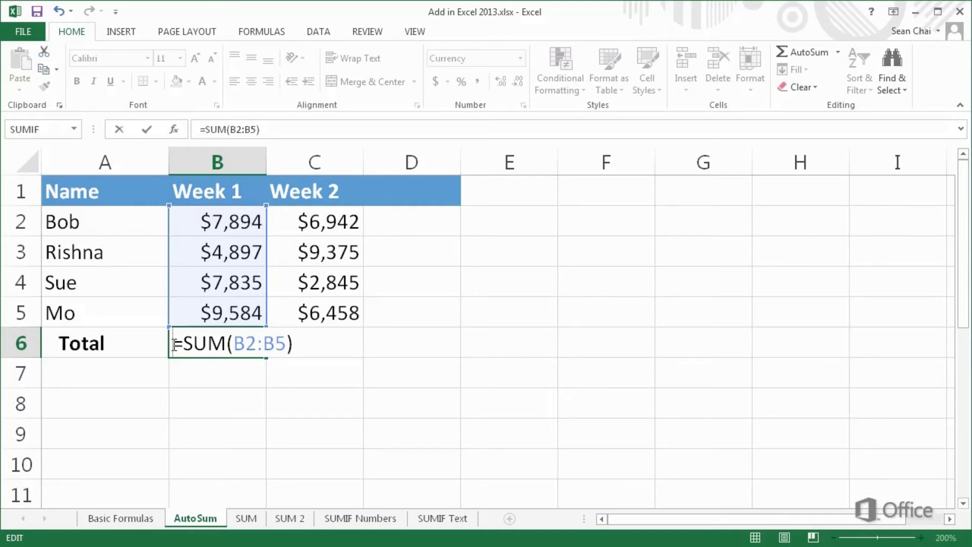
key(ctrl+Return)
click(171, 370)
text(=)
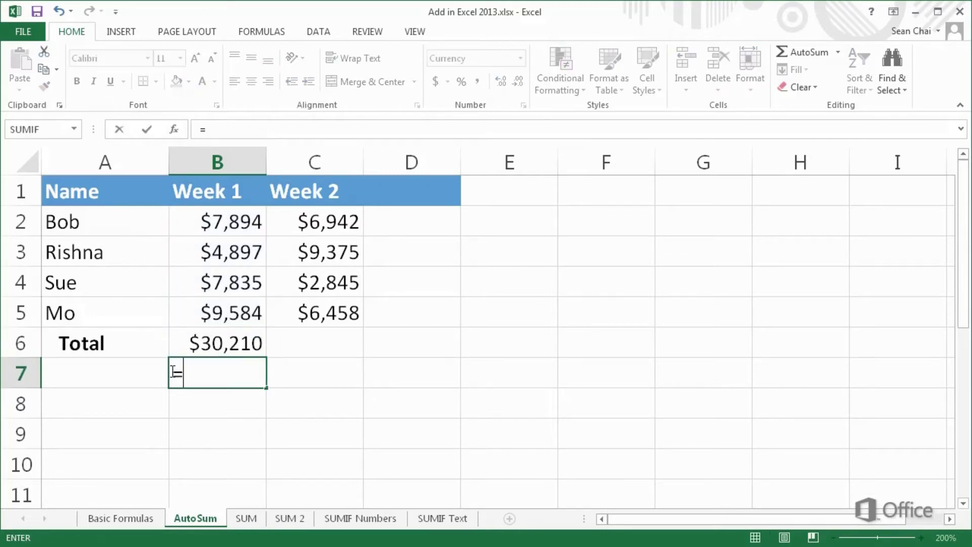
text(B2)
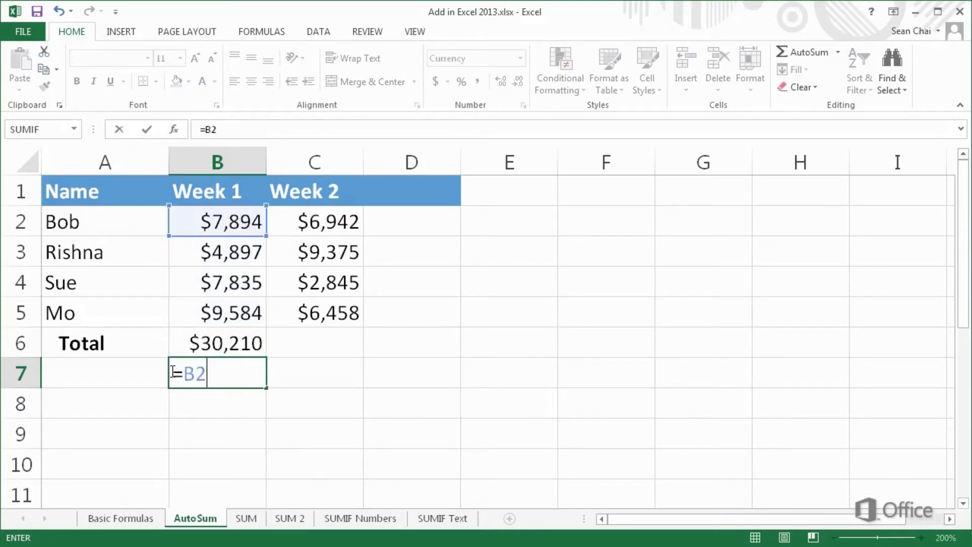
text(+B)
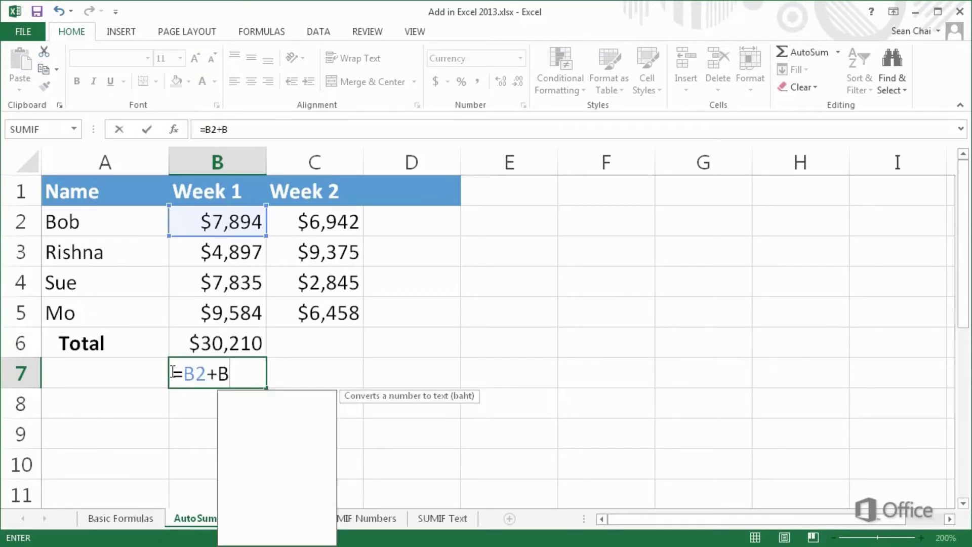
text(3+B)
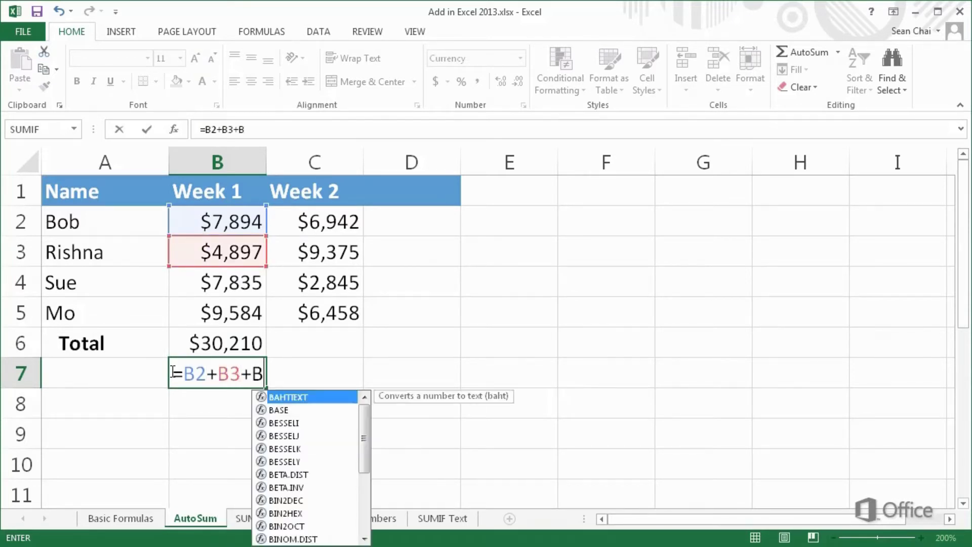
text(4+)
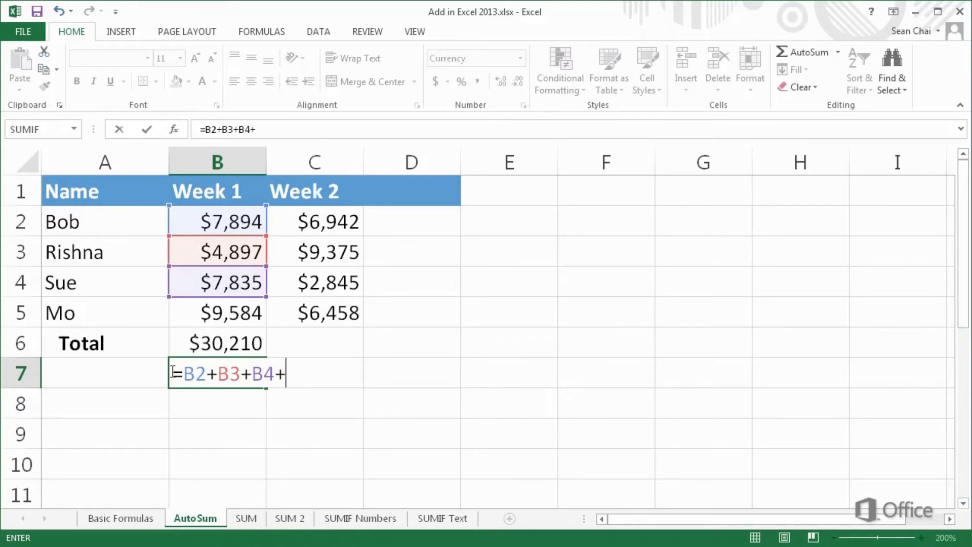
text(B5)
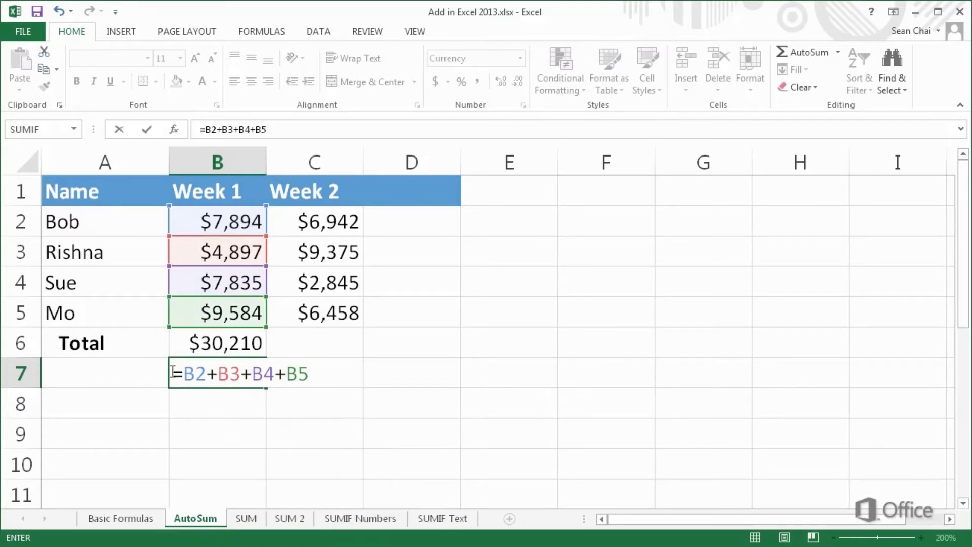
key(Return)
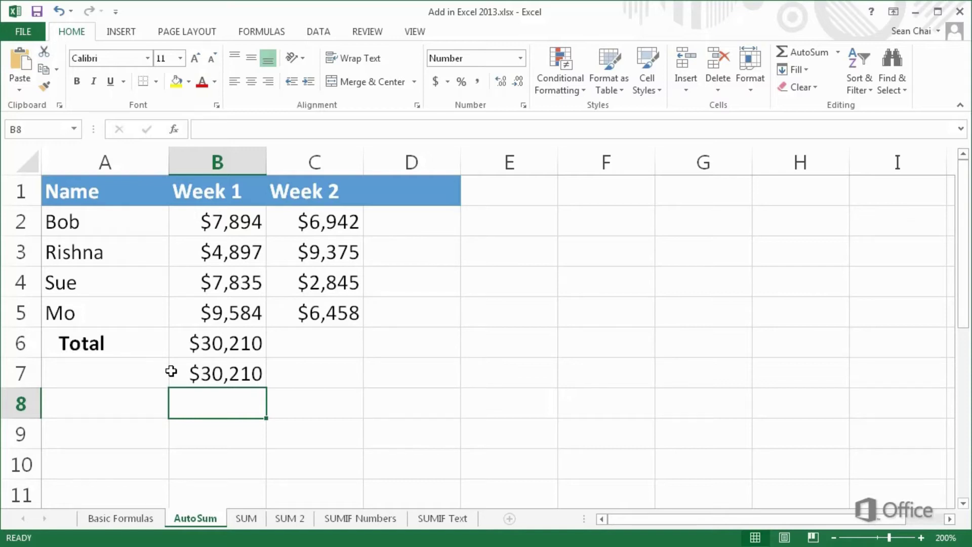
Total the Week 2 column in C6 with the formula =SUM(C2:C5)
click(271, 345)
double_click(272, 345)
text(=)
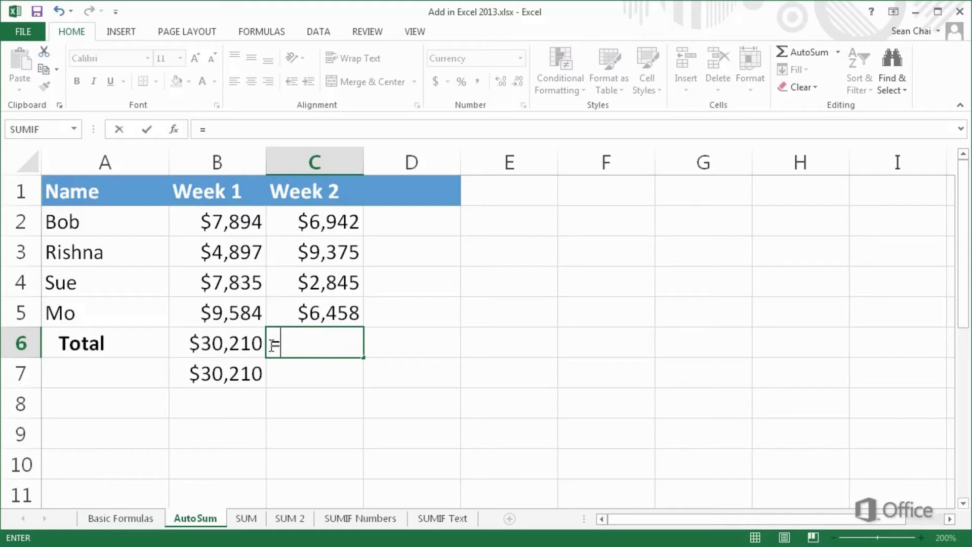
text(SUM)
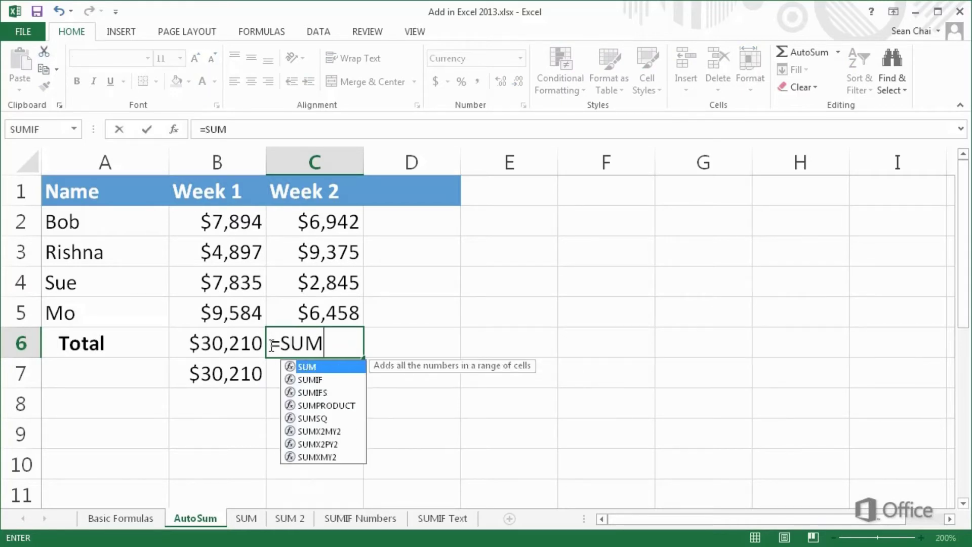
text(()
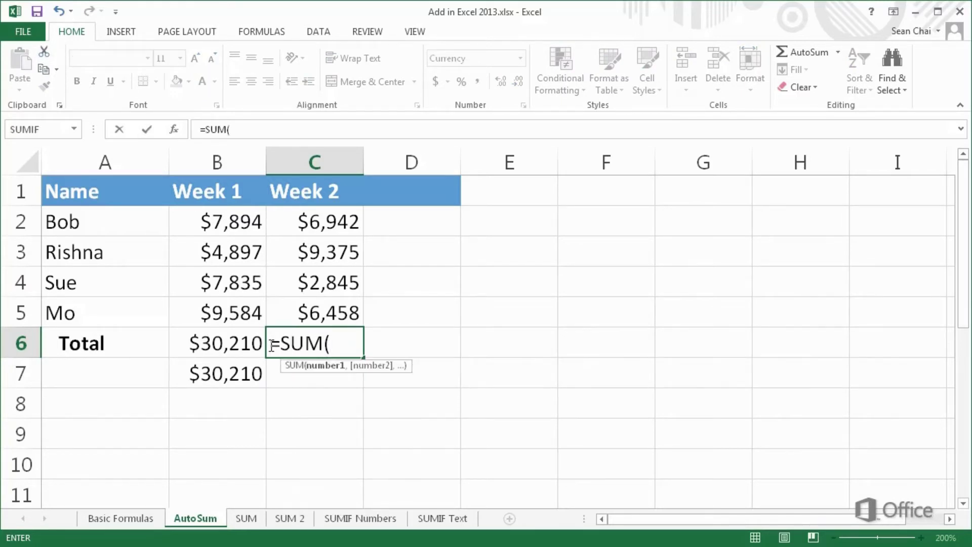
drag(303, 227, 306, 301)
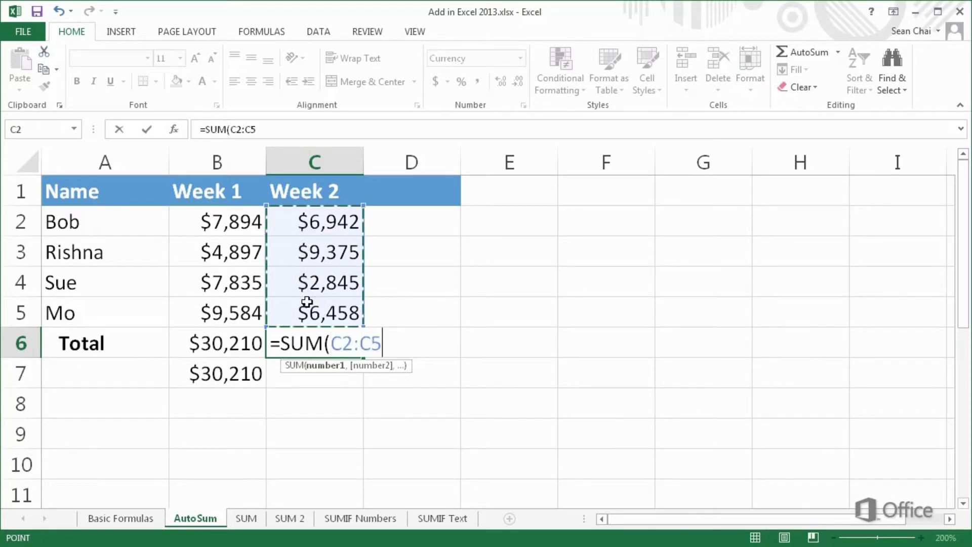
key(Return)
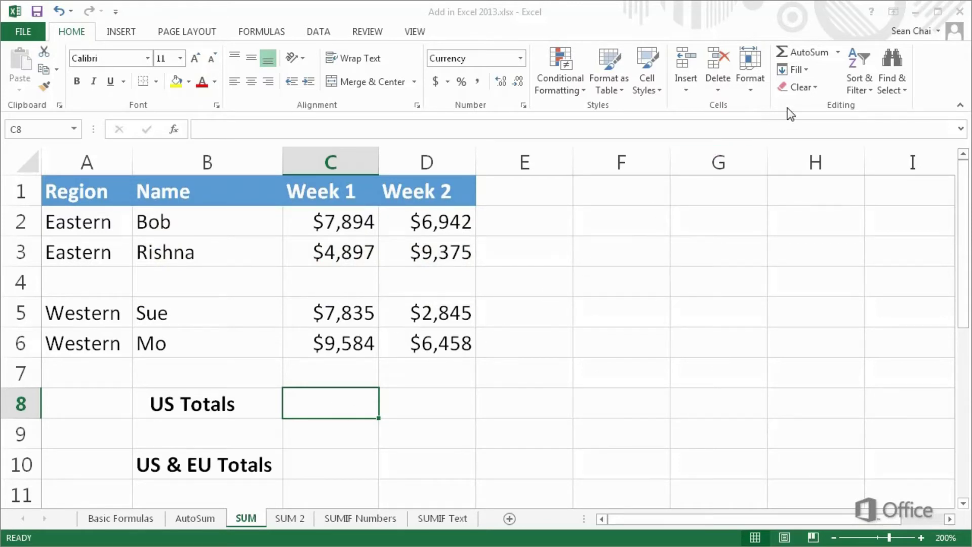
Try AutoSum in C8 of the SUM sheet, cancel it, and enter =SUM(C2,C3,C5,C6) there instead
click(801, 53)
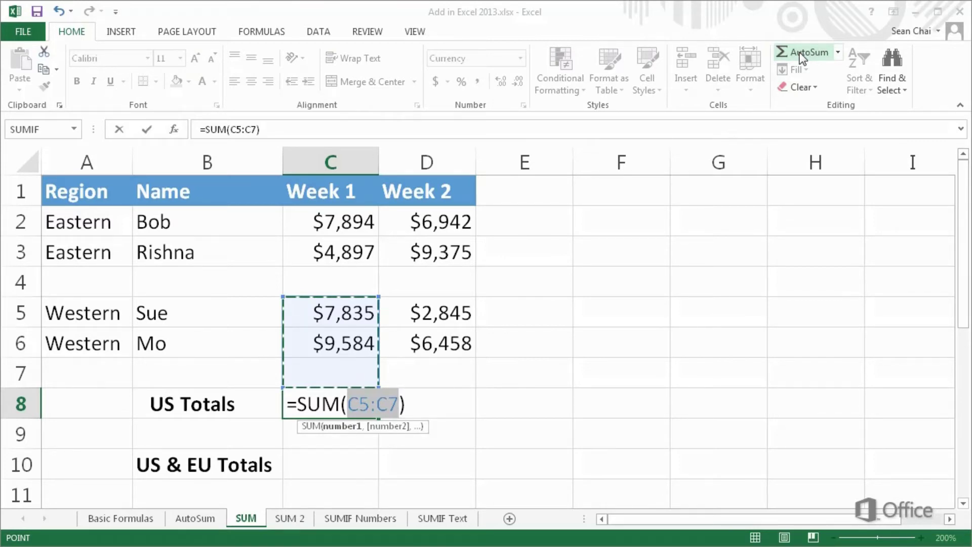
key(Escape)
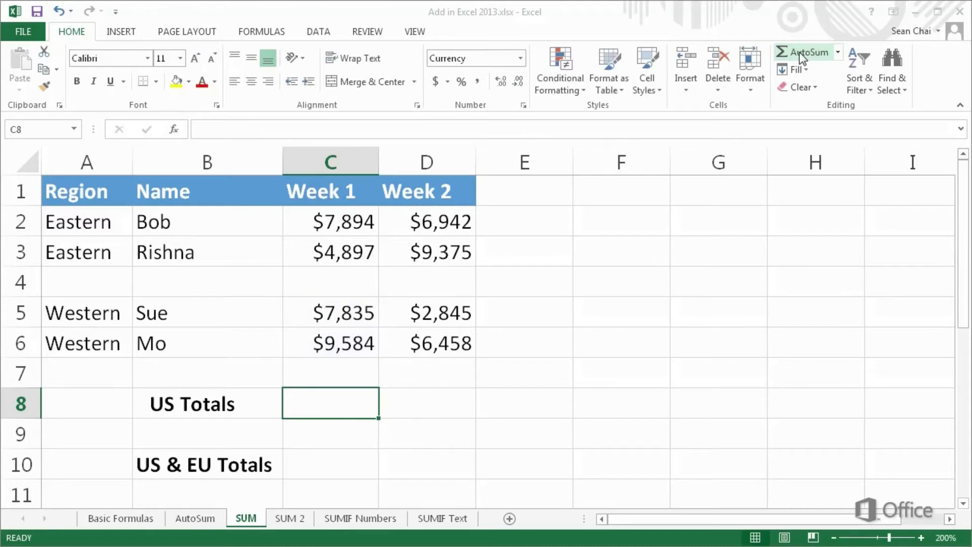
double_click(337, 405)
text(=SUM()
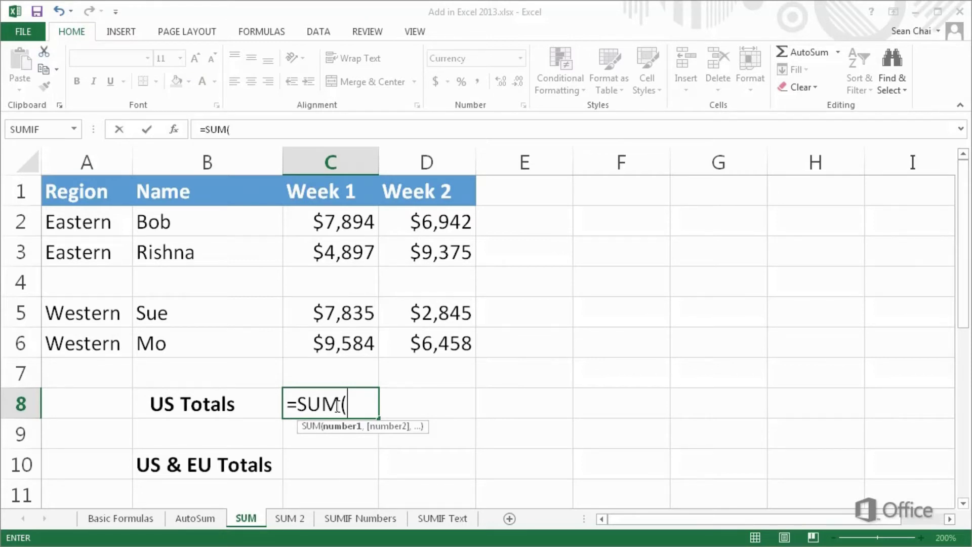
click(326, 222)
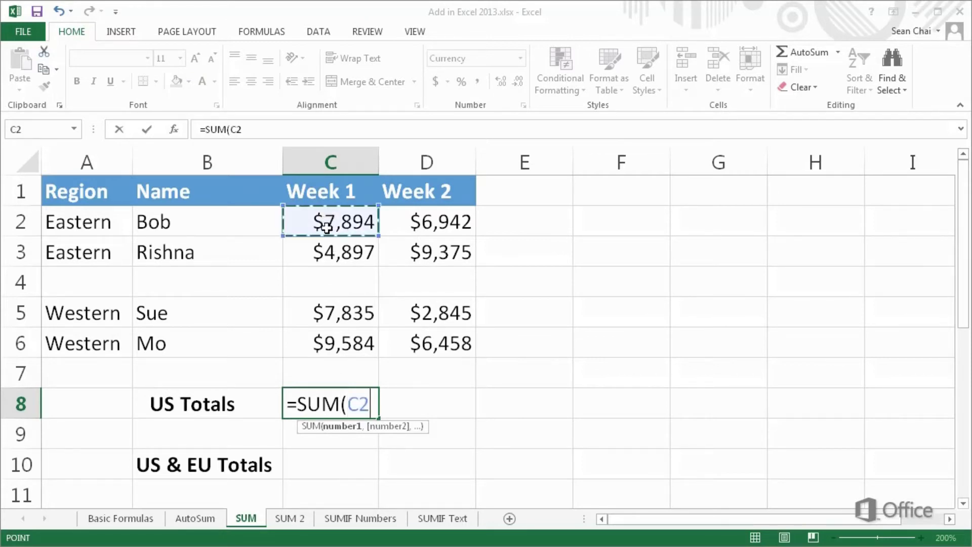
text(,)
click(322, 252)
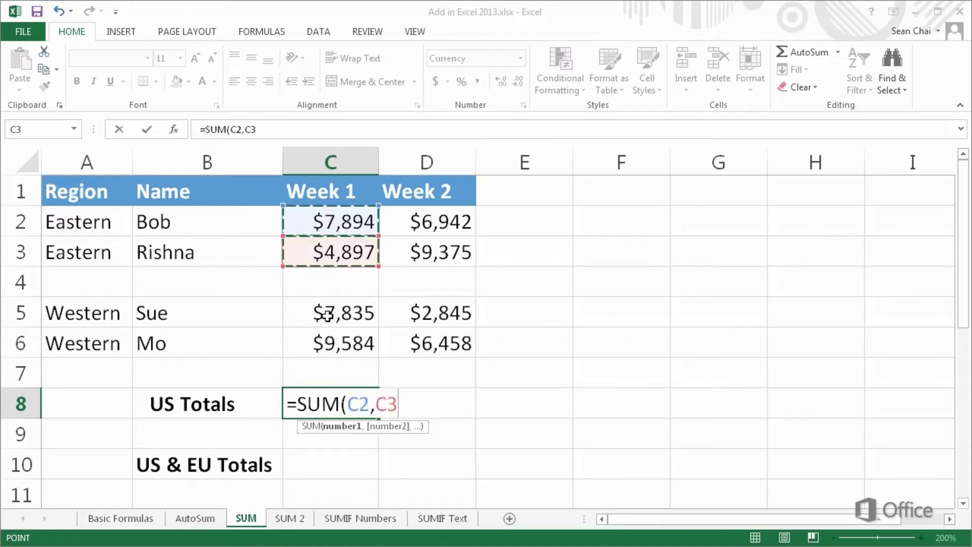
text(,)
click(328, 315)
text(,)
click(332, 345)
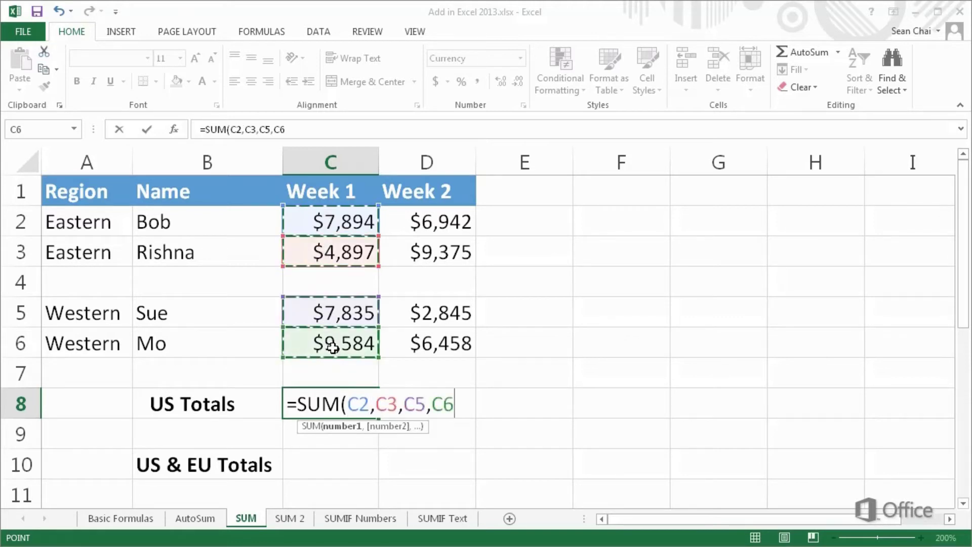
key(Return)
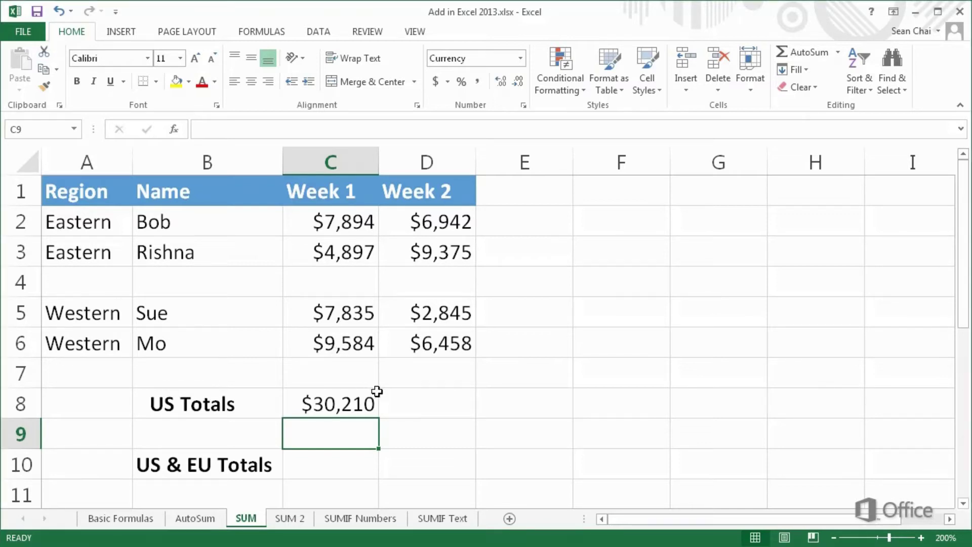
Enter =SUM(D2:D3,D5:D6) in D8 for the Week 2 US total and review the ranges in its formula
double_click(390, 404)
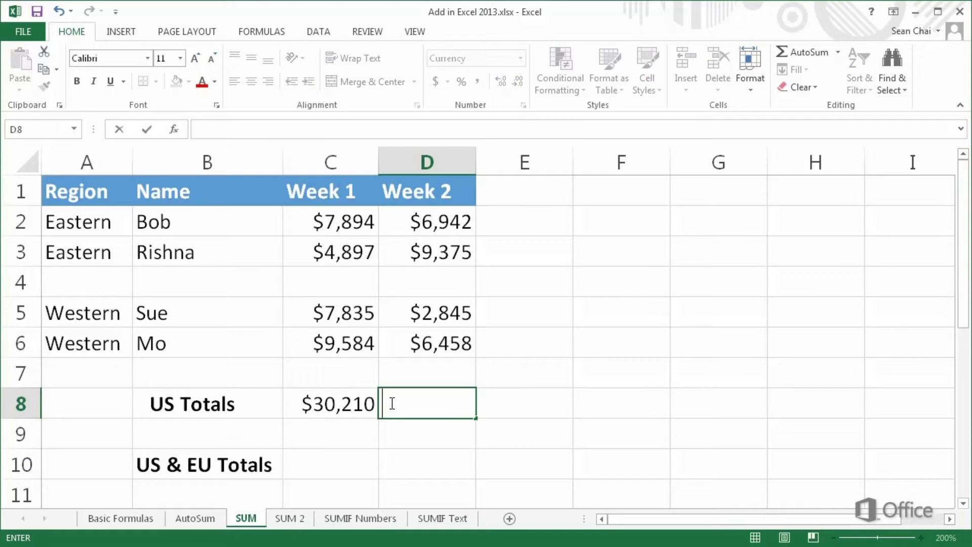
text(=SU)
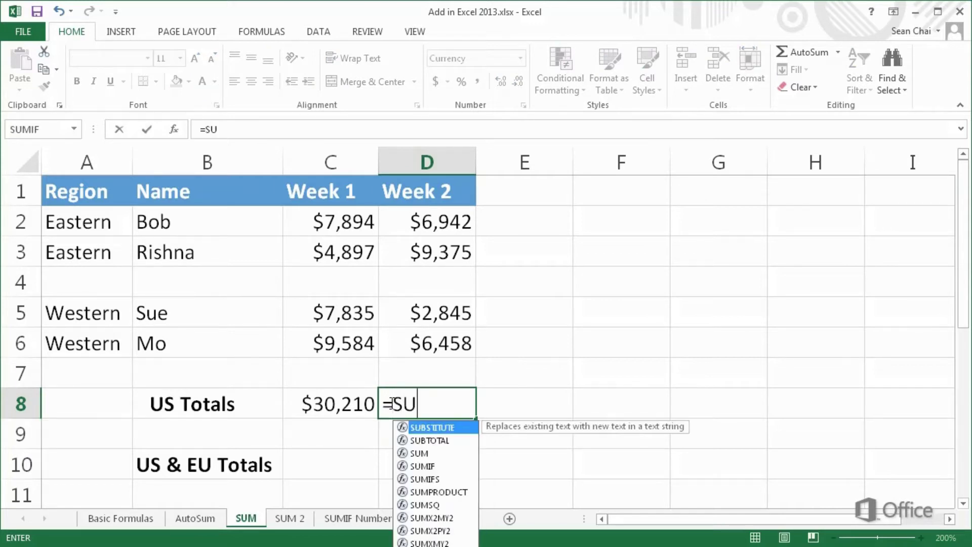
text(M()
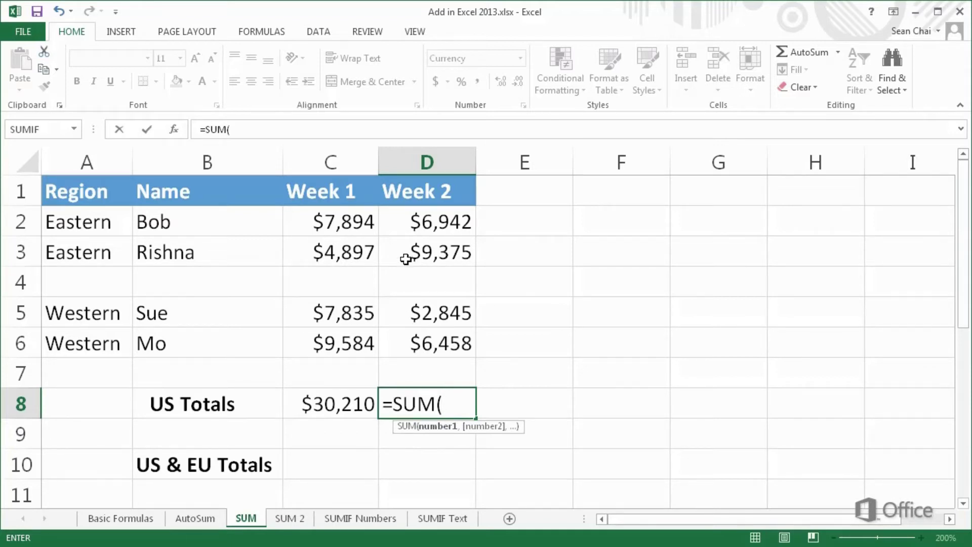
drag(410, 228, 413, 253)
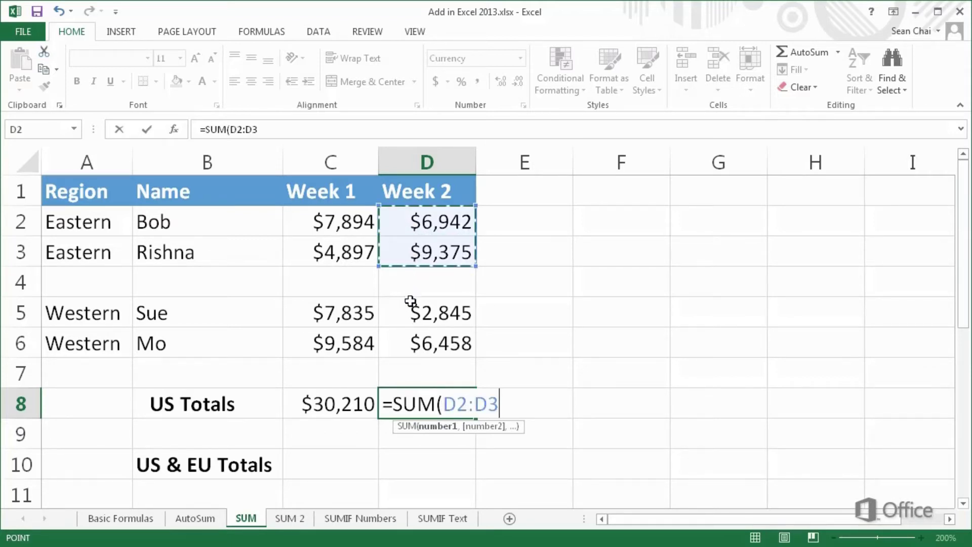
text(,)
drag(414, 313, 422, 341)
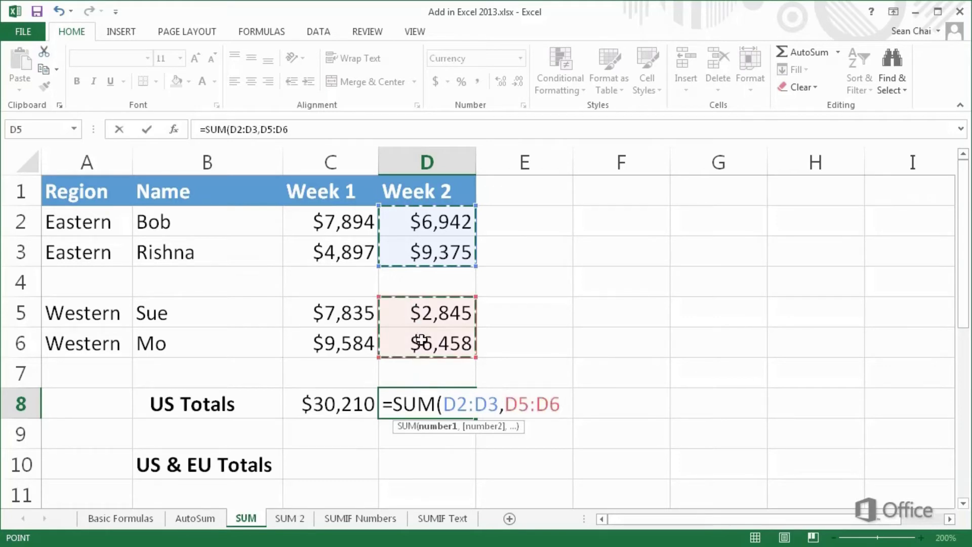
key(Return)
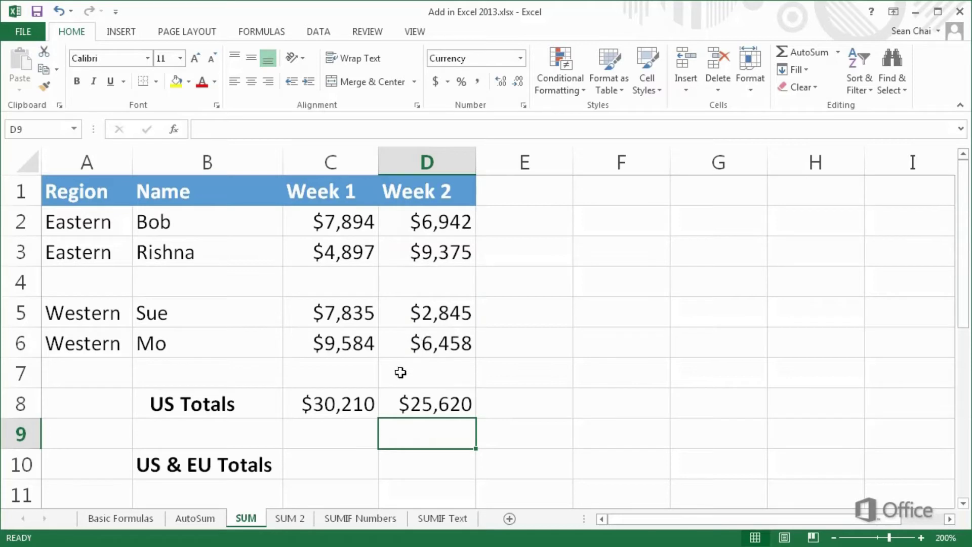
double_click(384, 404)
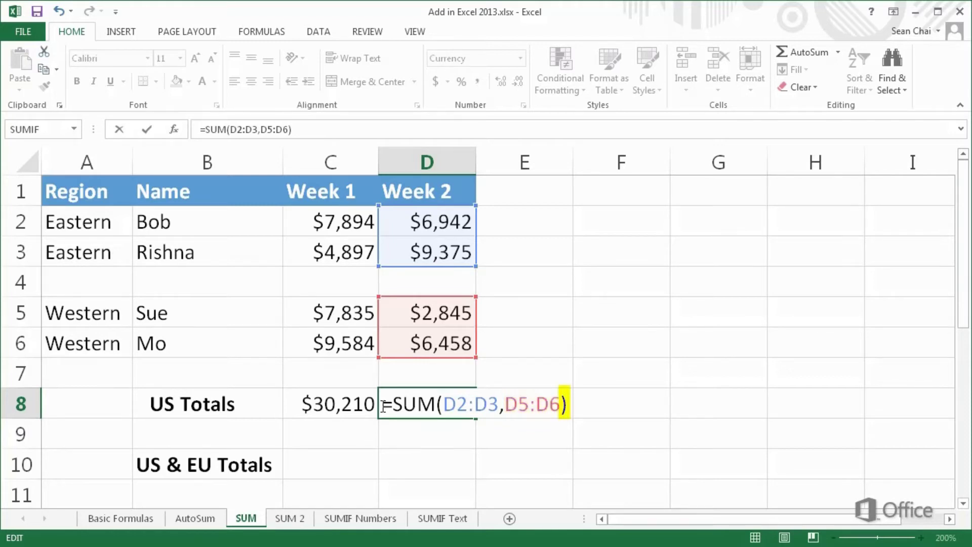
Enter =SUM(C8,'SUM 2'!B2) in C10 for the Week 1 US and EU total, and open the formula for review
click(322, 463)
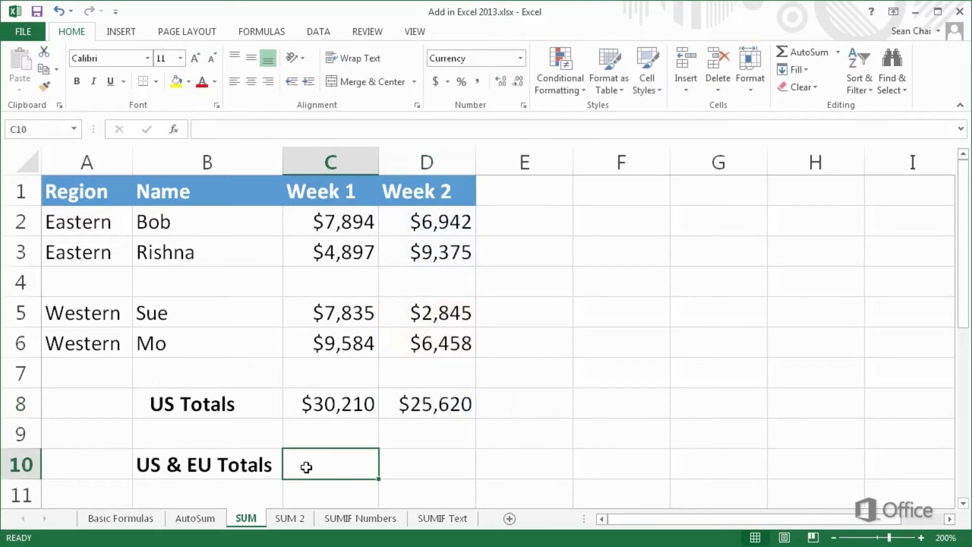
text(=S)
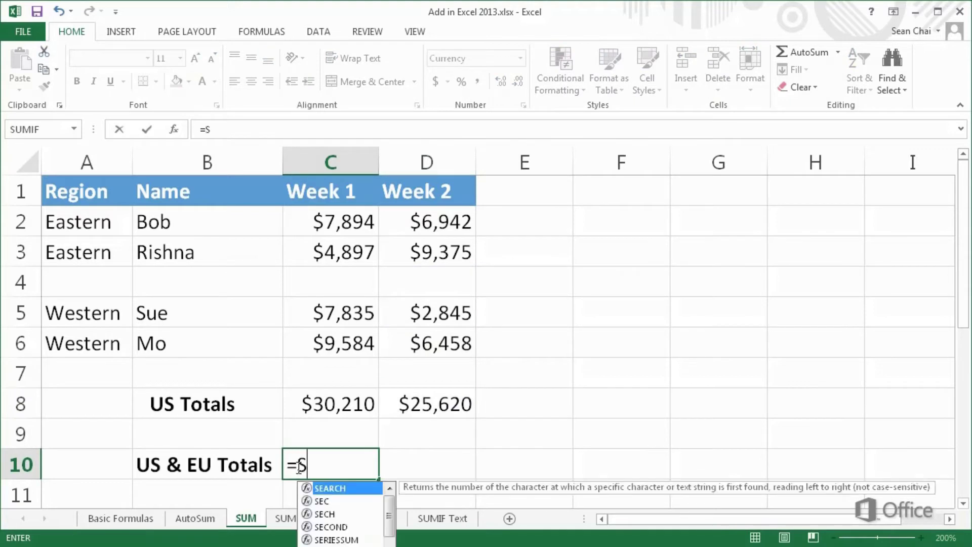
text(UM()
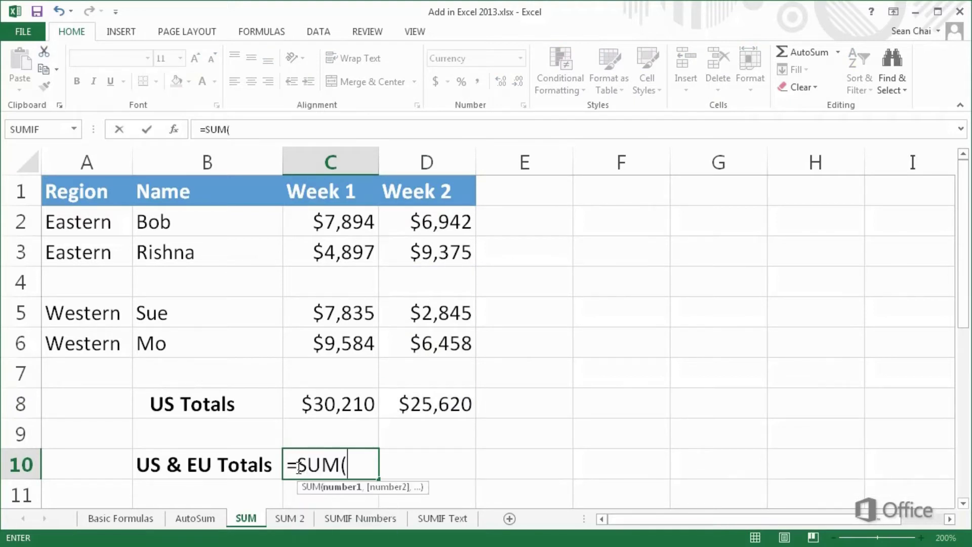
click(318, 407)
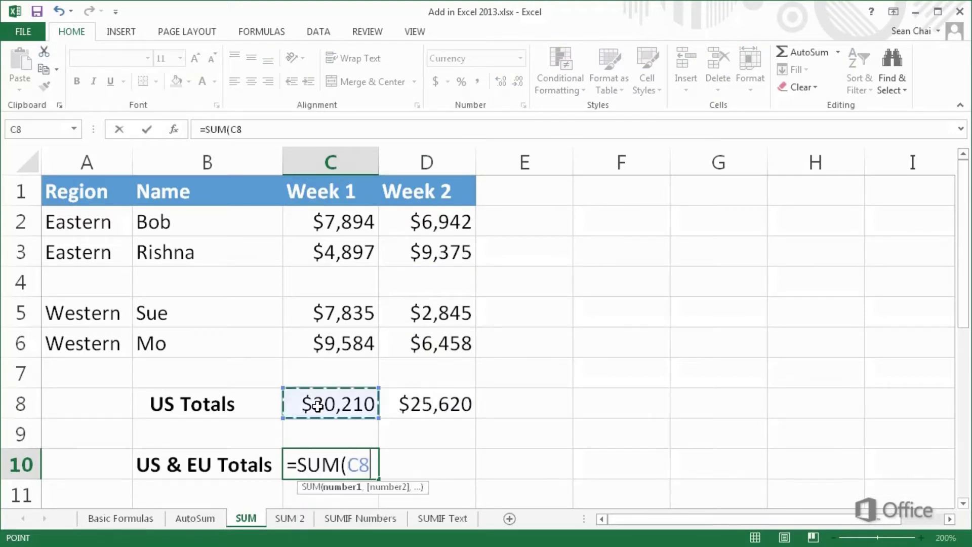
text(,)
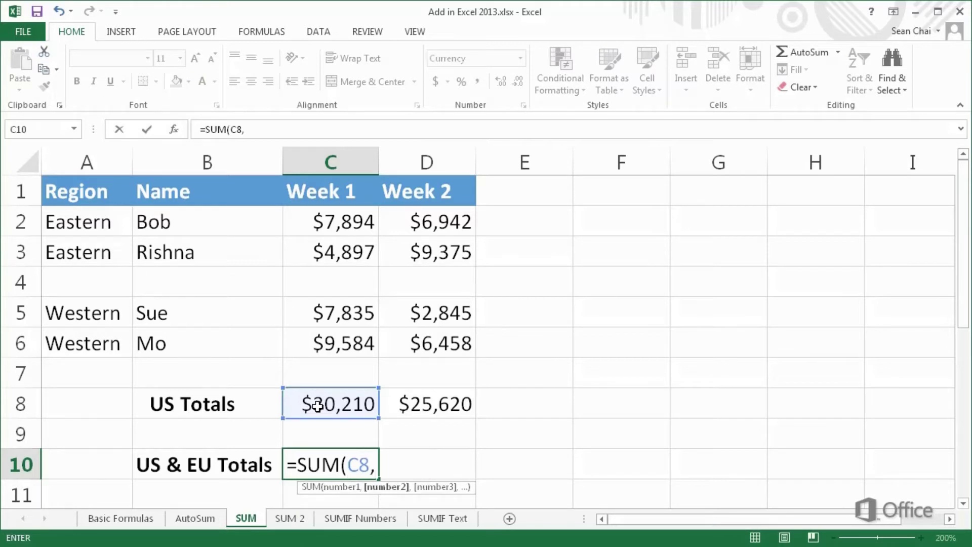
click(290, 518)
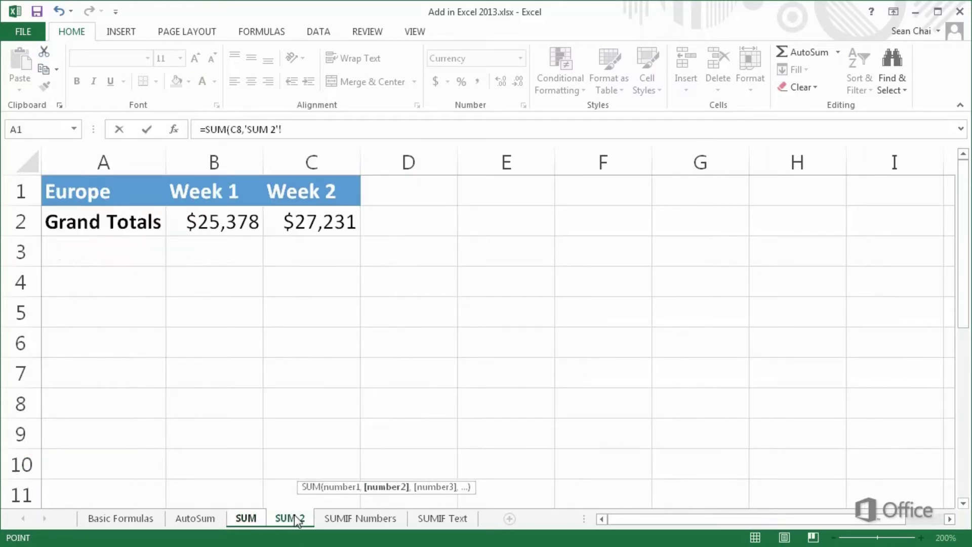
click(225, 223)
key(Return)
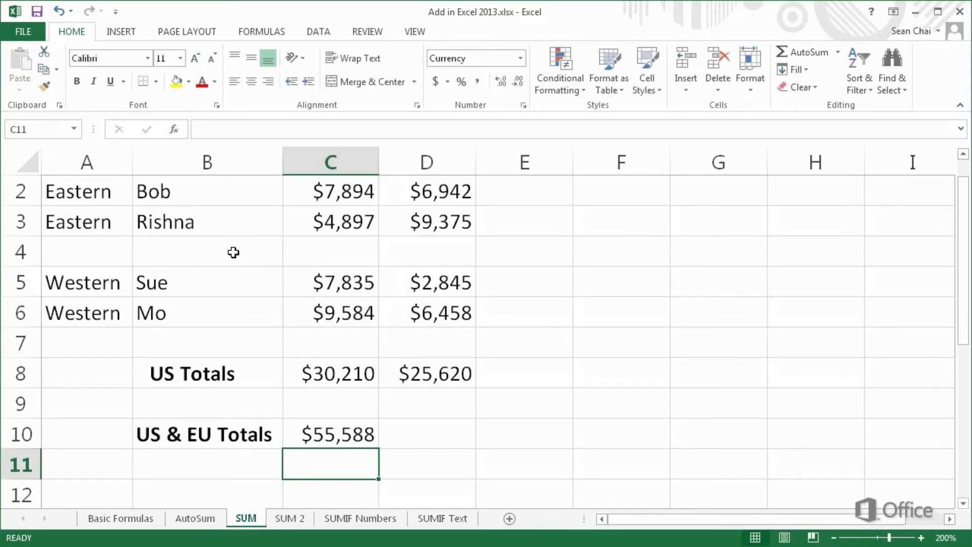
double_click(292, 434)
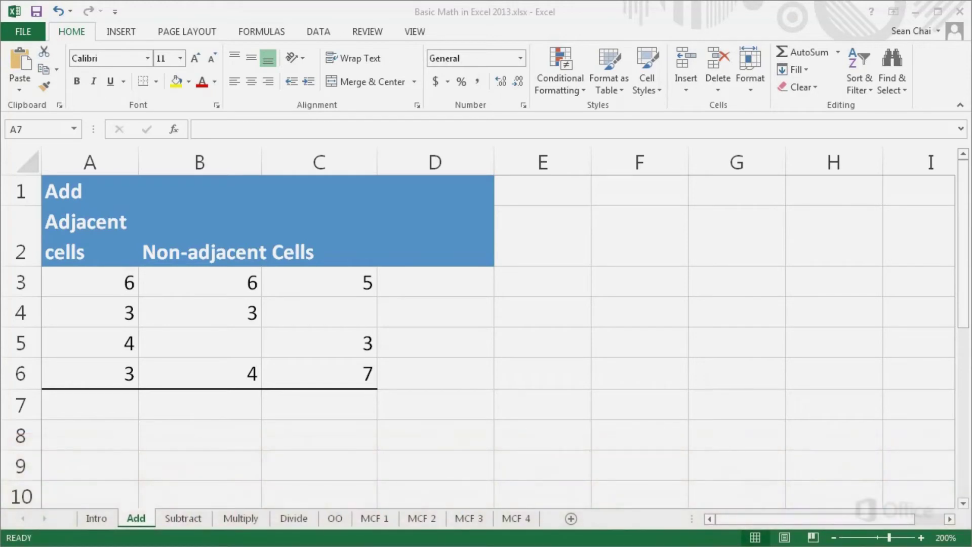
Enter =A3+A4+A5+A6 in A8 of the Add sheet in the Basic Math in Excel 2013 workbook
click(53, 434)
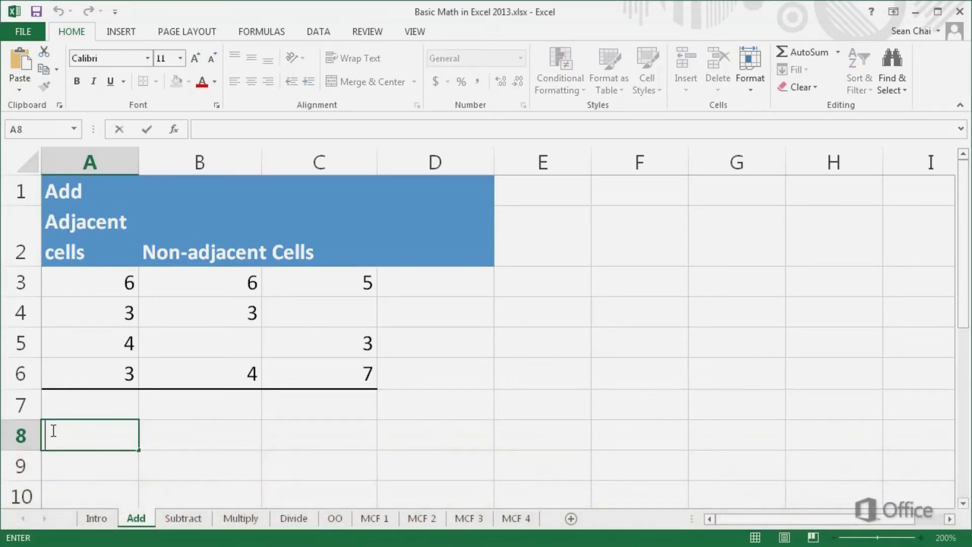
text(=)
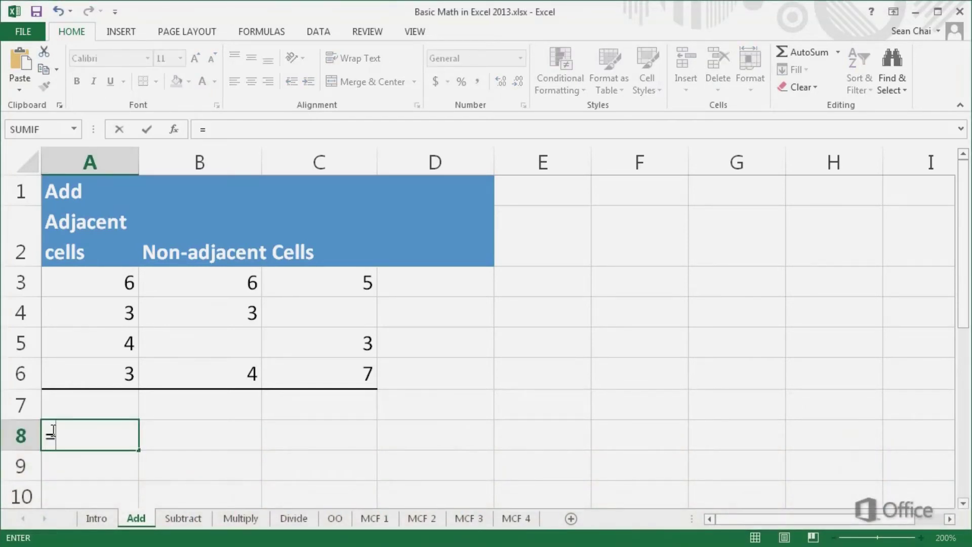
text(A3+A)
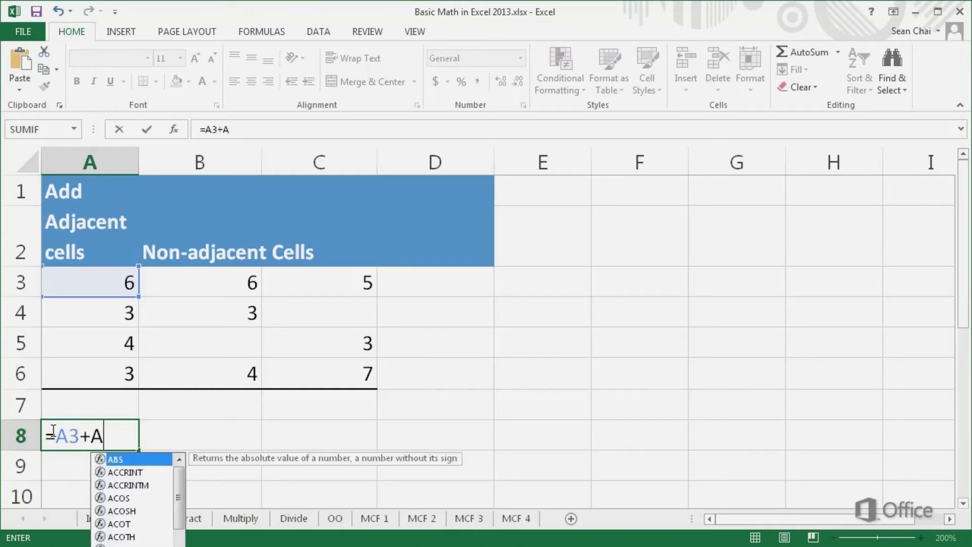
text(4+A5)
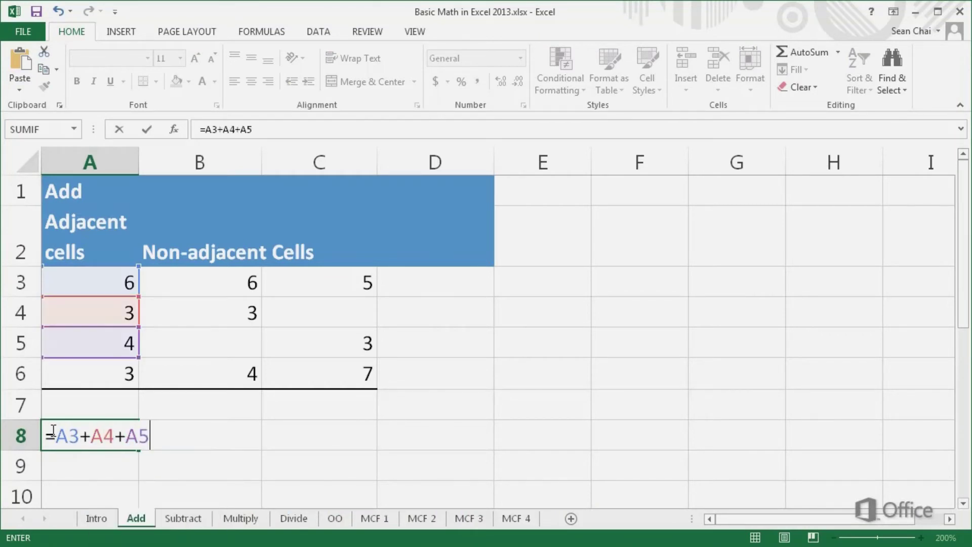
text(+A6)
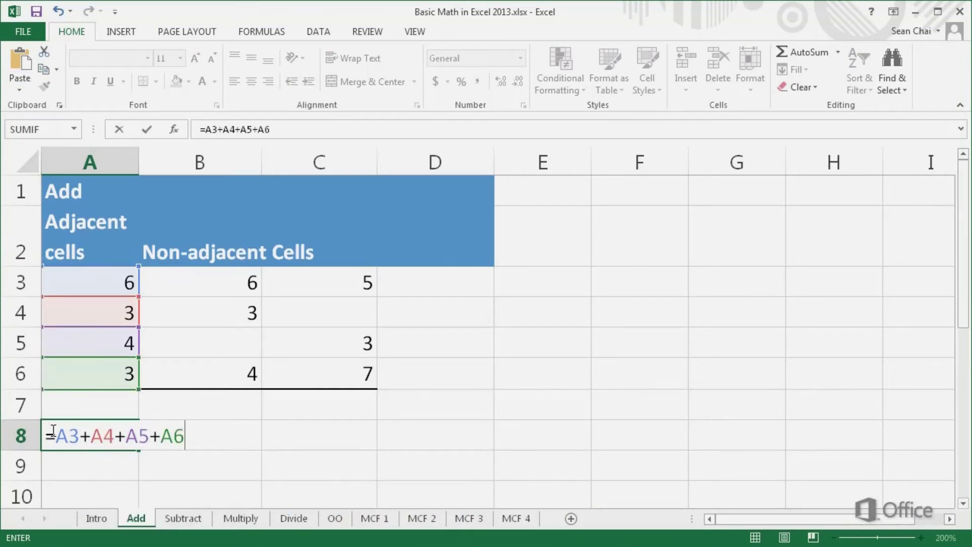
key(Return)
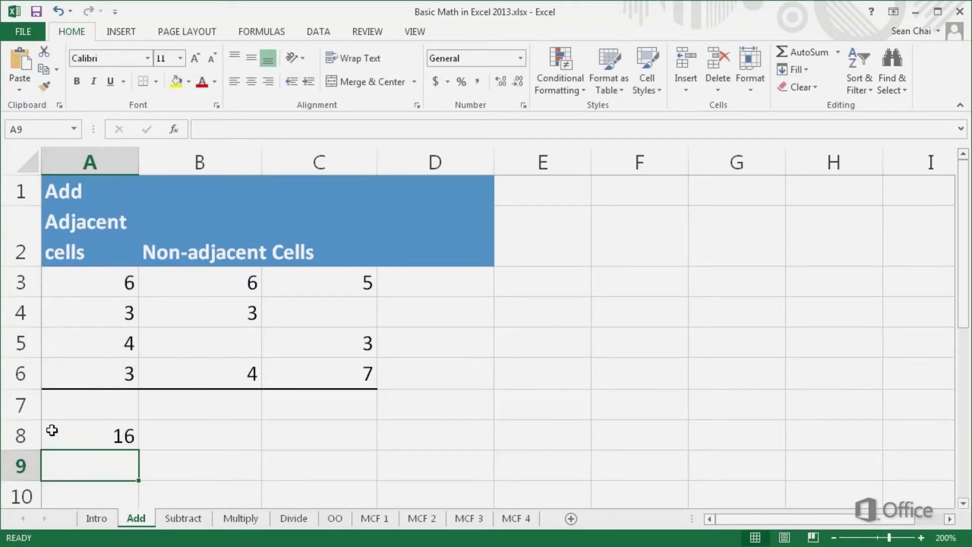
click(420, 290)
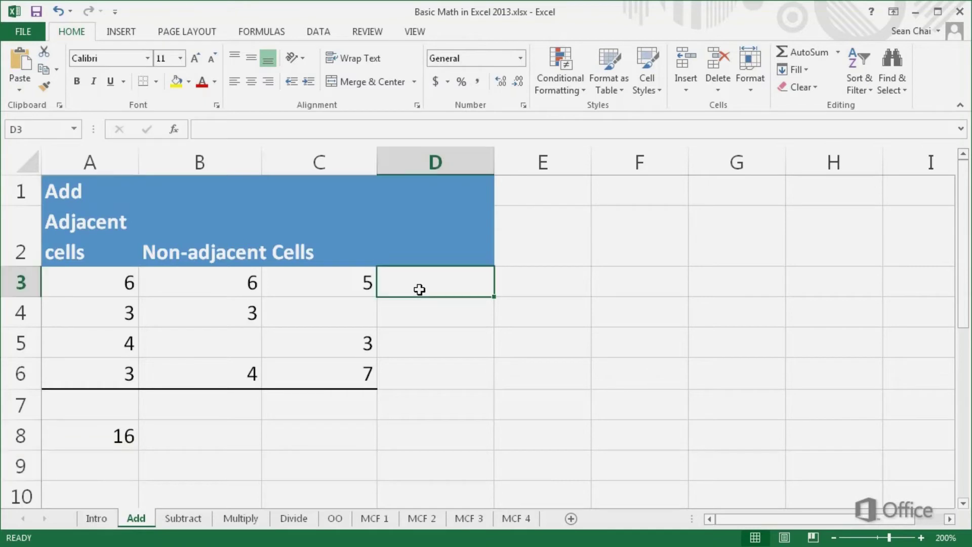
Total the adjacent cells A3:A6 in A7 with AutoSum and review the resulting SUM formula without changing it
click(106, 401)
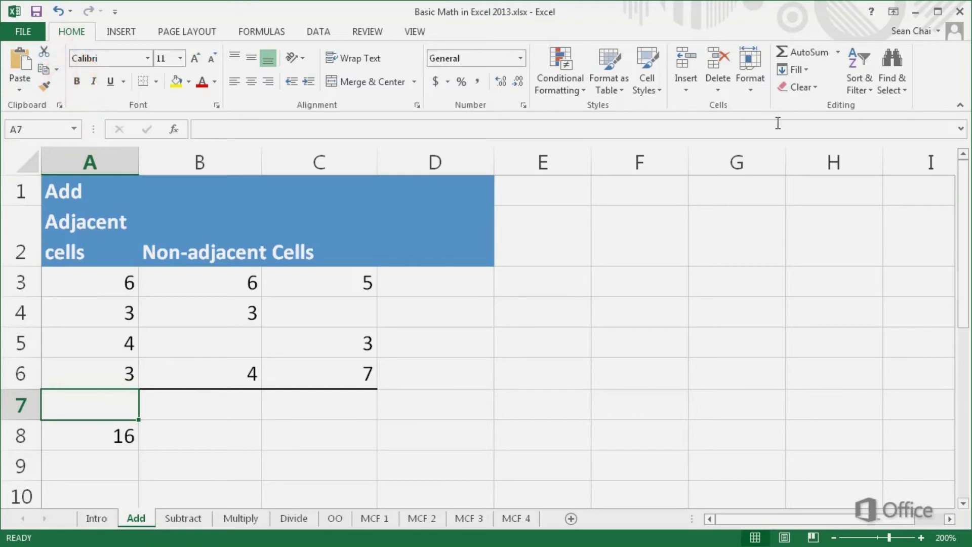
click(809, 56)
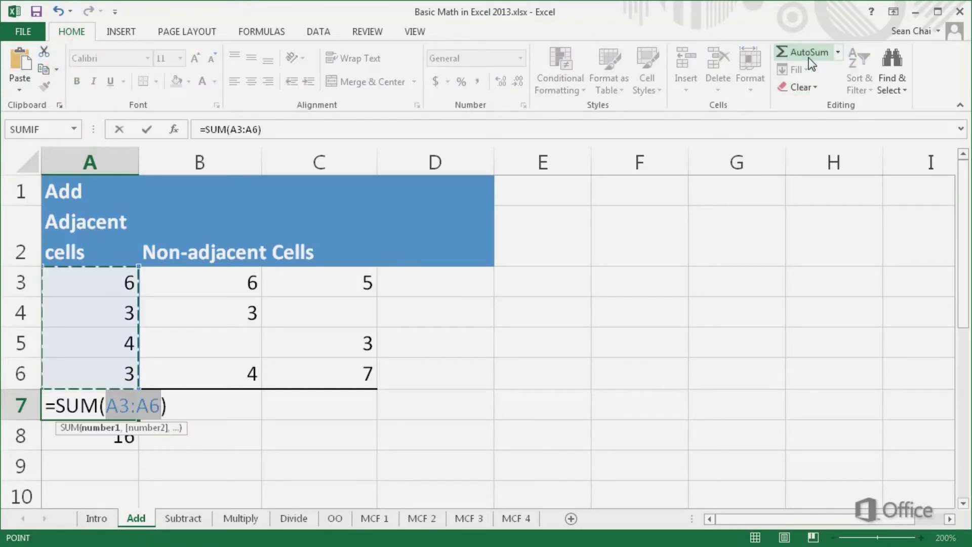
click(809, 57)
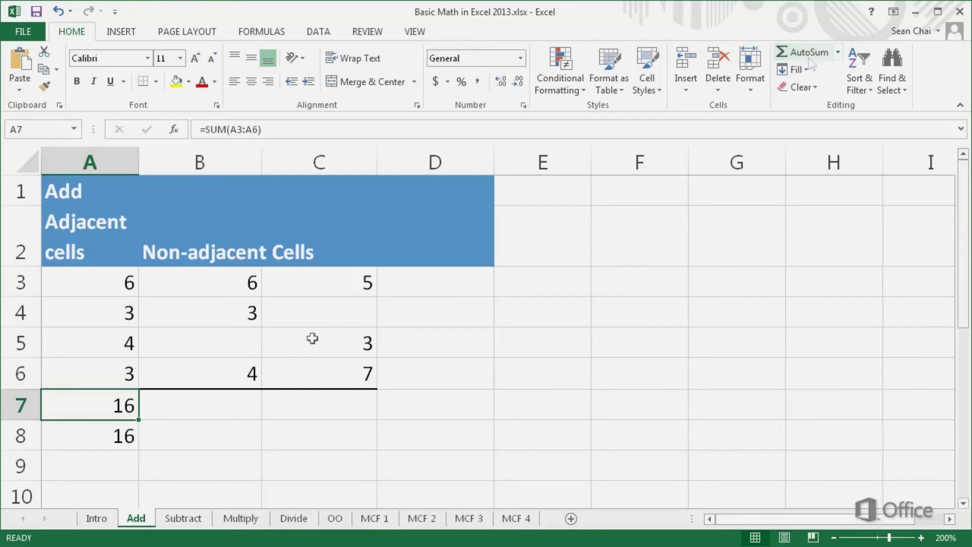
double_click(52, 402)
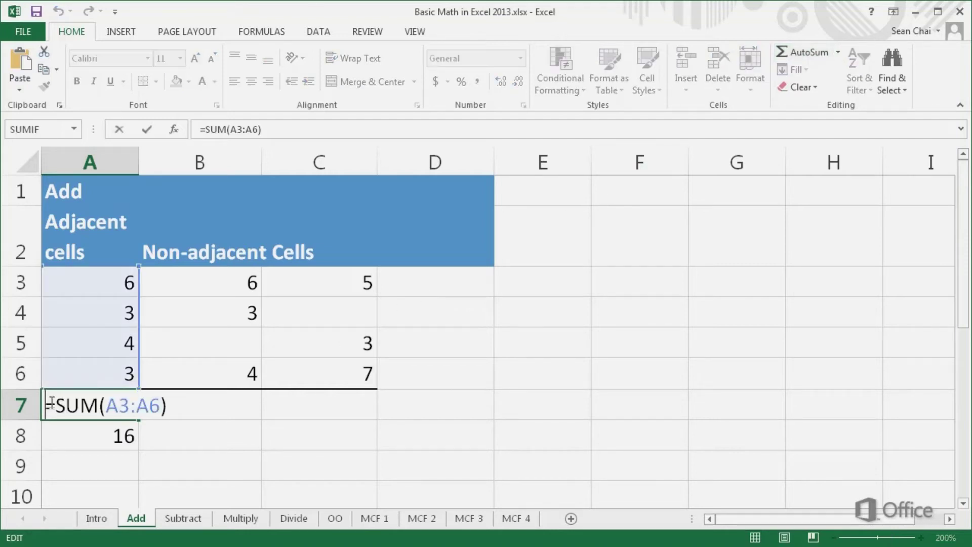
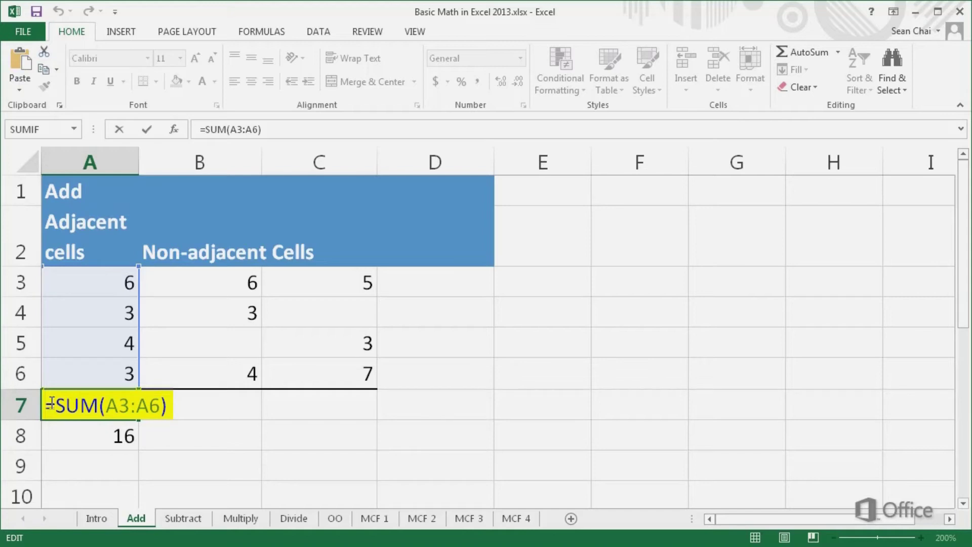
key(ctrl+Return)
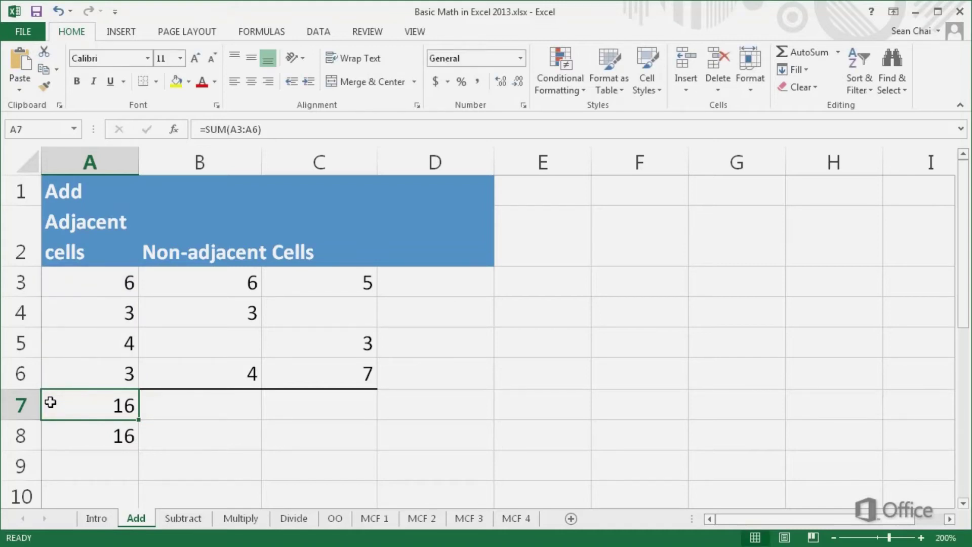
click(153, 404)
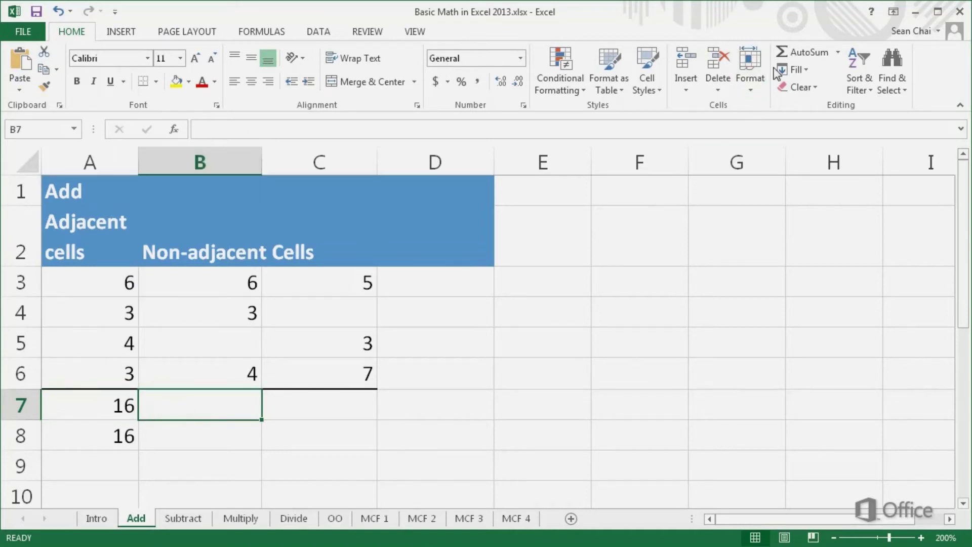
click(791, 53)
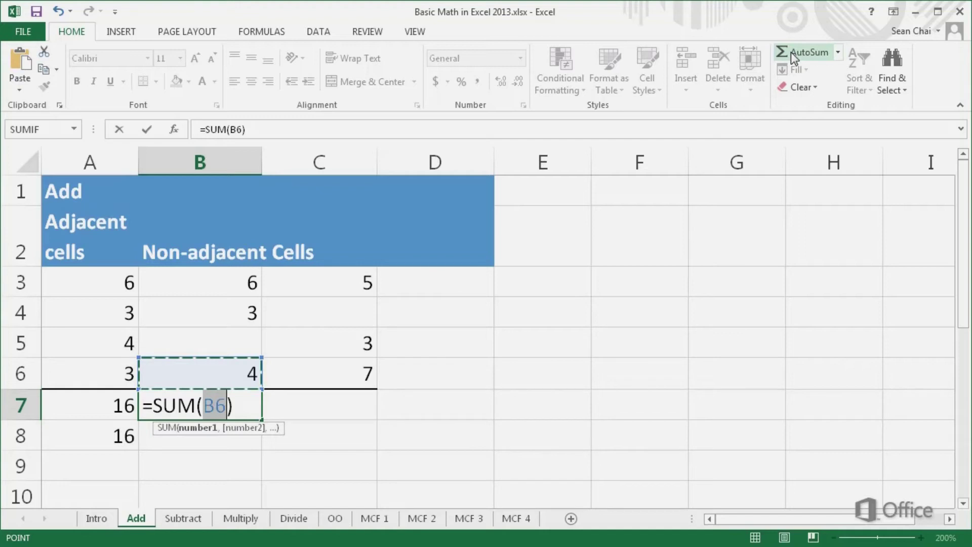
key(Escape)
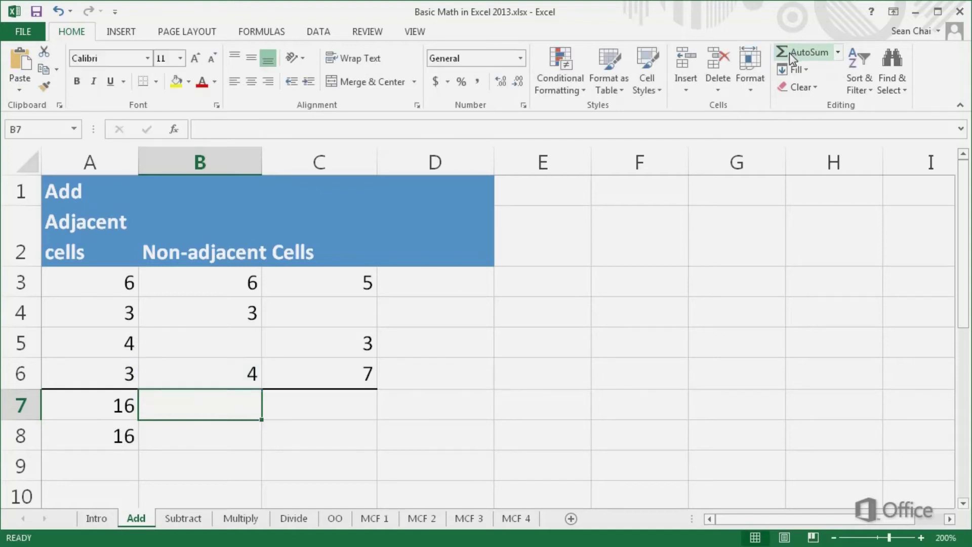
Add the non-adjacent cells in B7 with the formula =SUM(A3,B4,C3:C6)
double_click(153, 405)
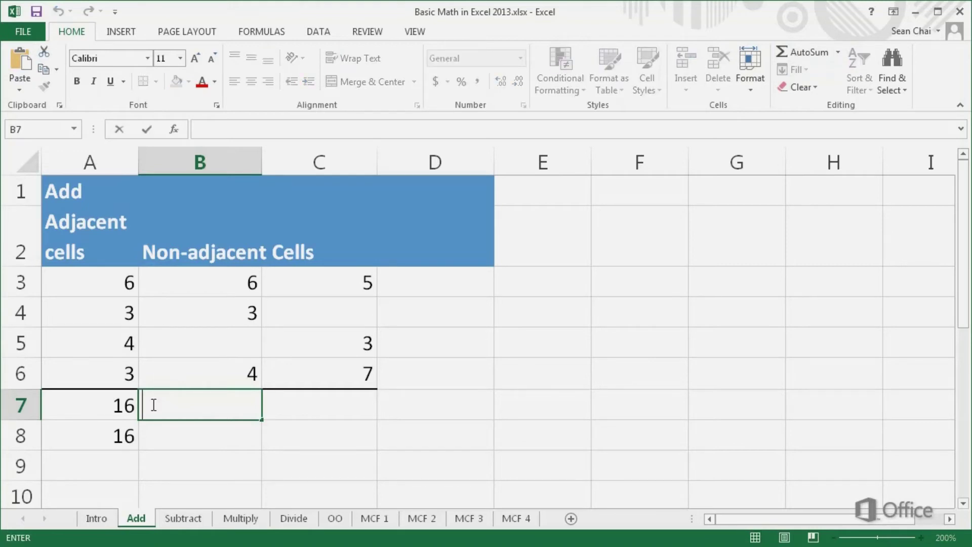
text(=)
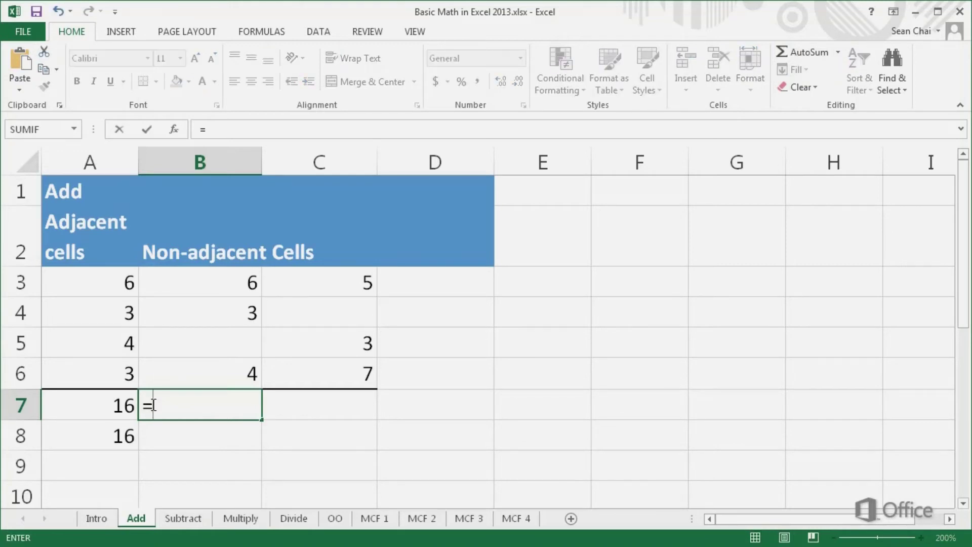
text(SUM)
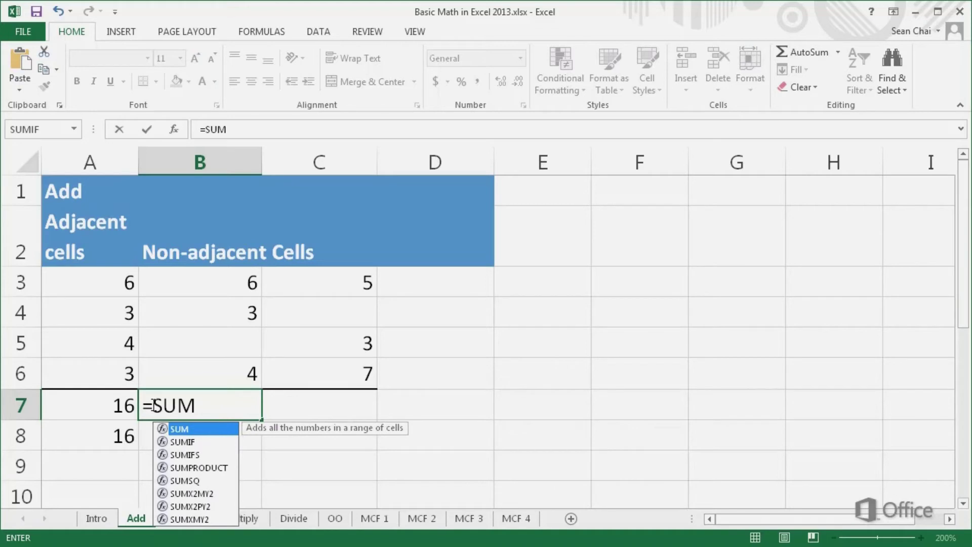
text(()
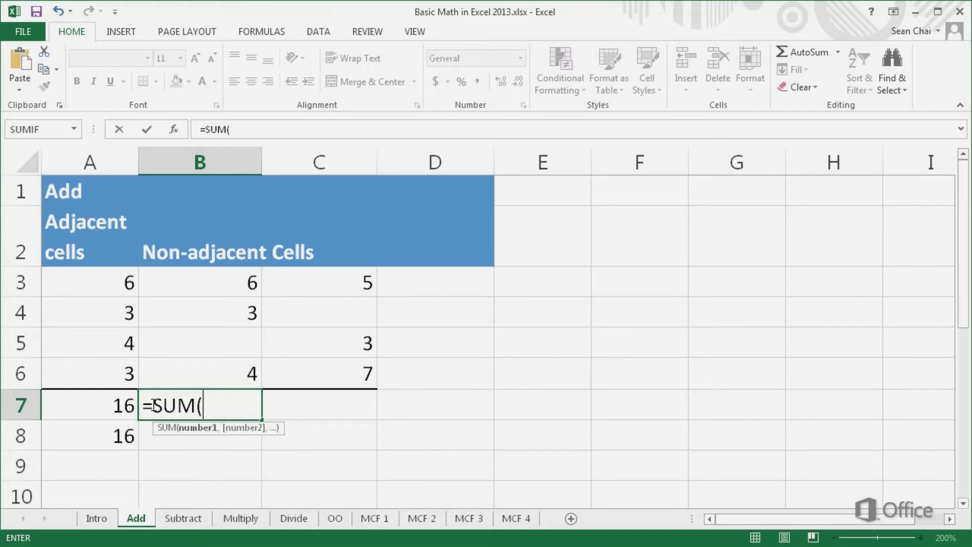
click(113, 283)
text(,)
click(188, 313)
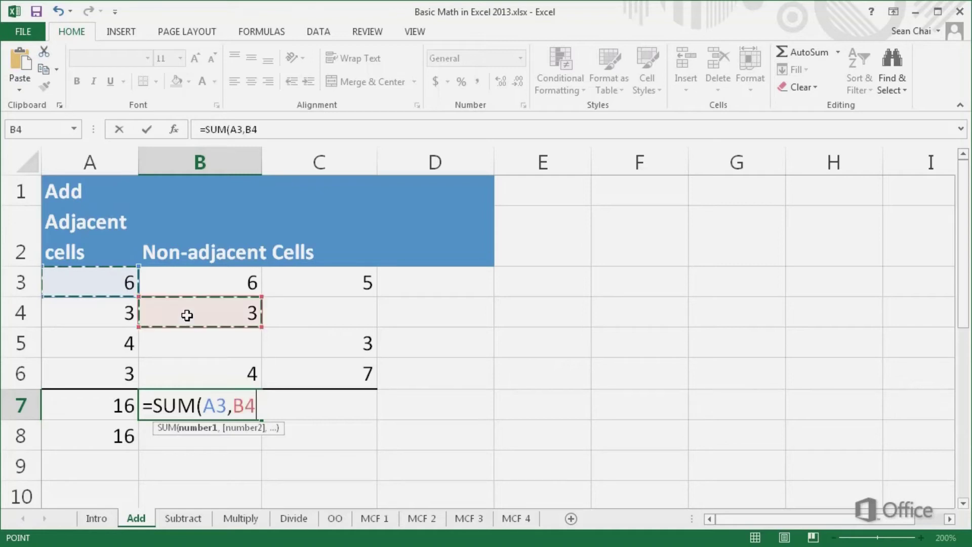
text(,)
drag(293, 284, 304, 373)
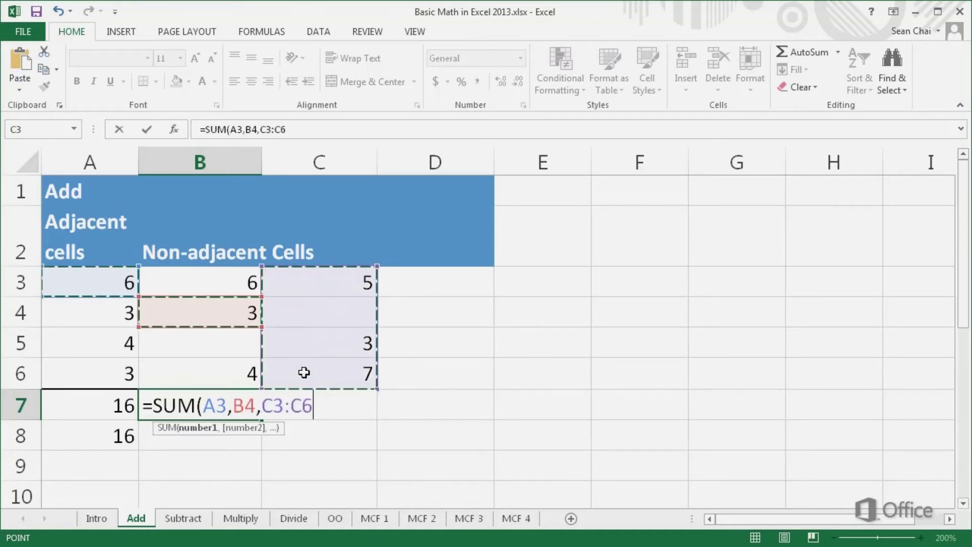
key(Return)
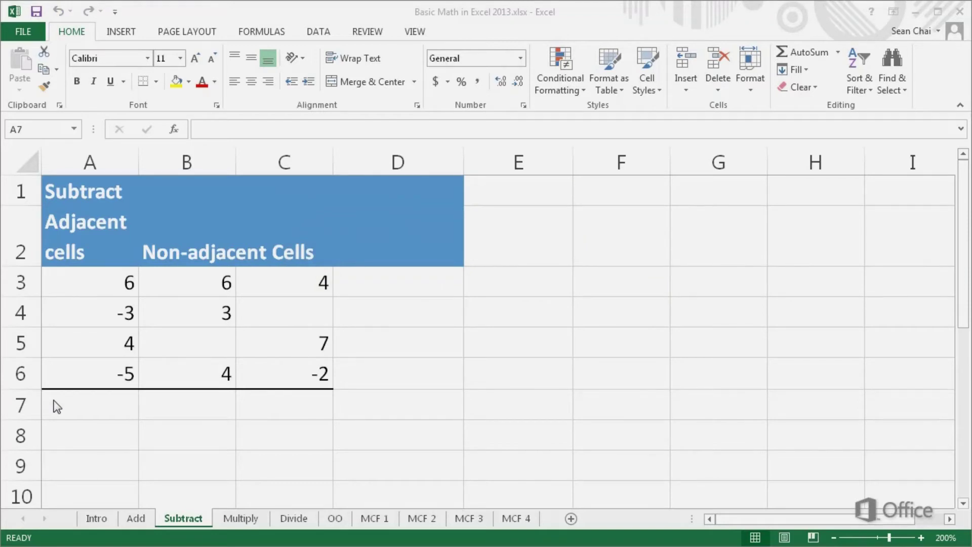
Enter =A3-A4-A5-A6 in A7 of the Subtract sheet to subtract the adjacent cells
double_click(57, 407)
text(=)
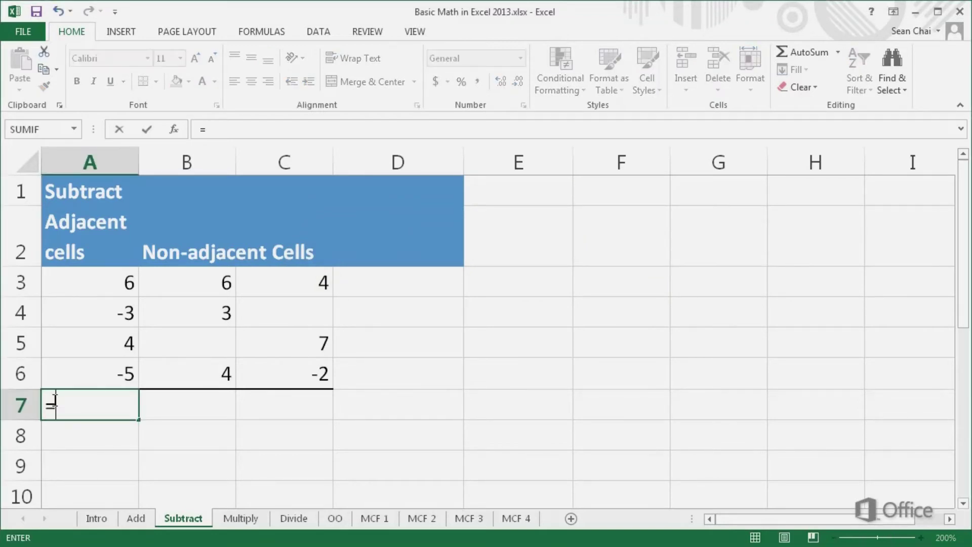
click(89, 288)
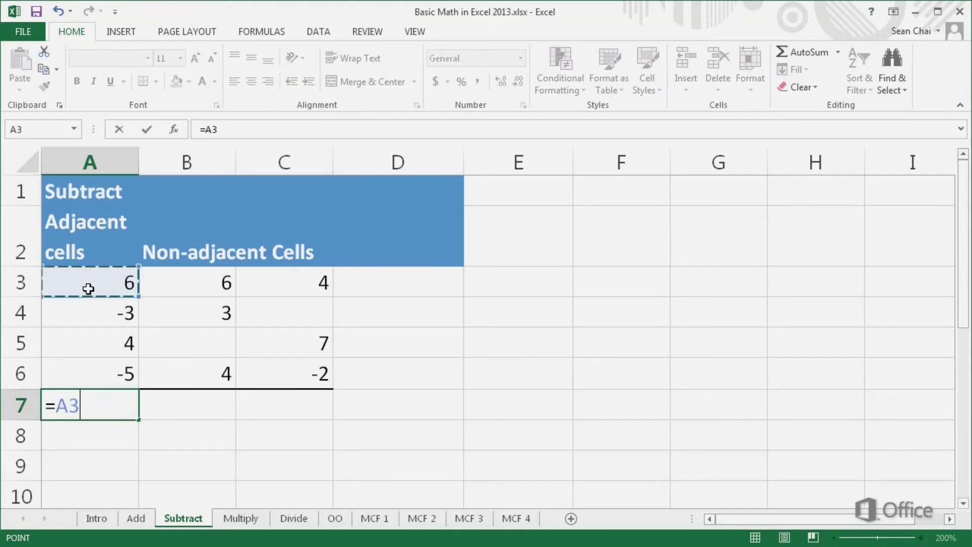
text(-)
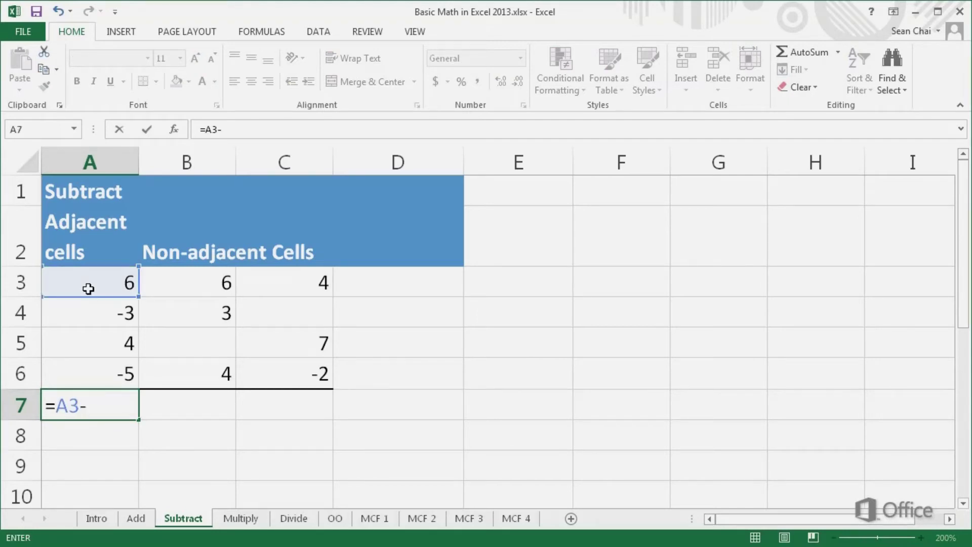
click(82, 308)
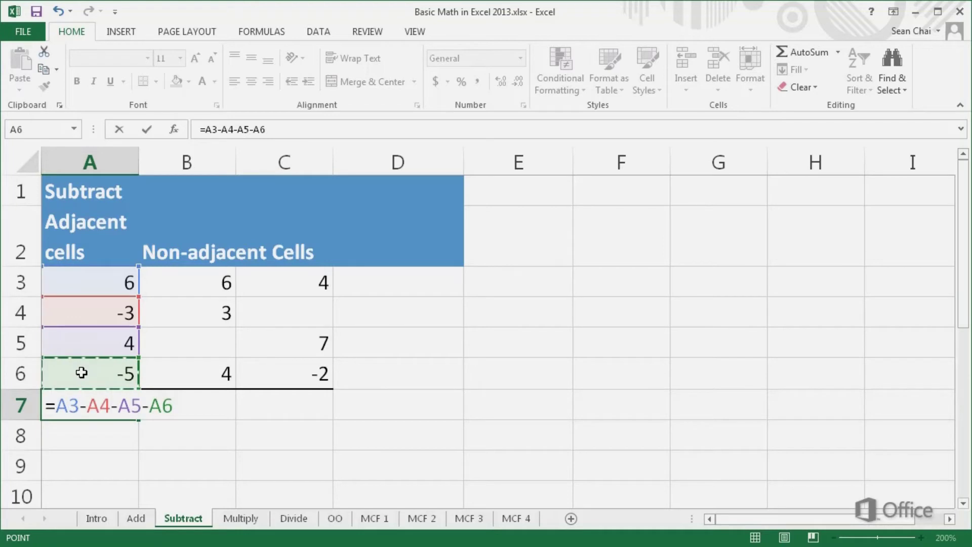
key(Return)
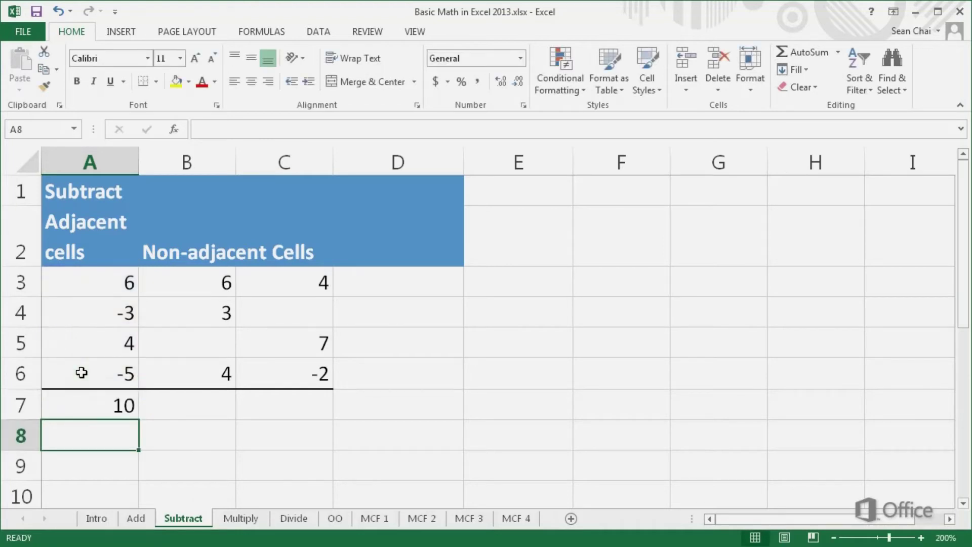
Undo the last entry in A7 and total A3:A6 there with AutoSum
key(ctrl+z)
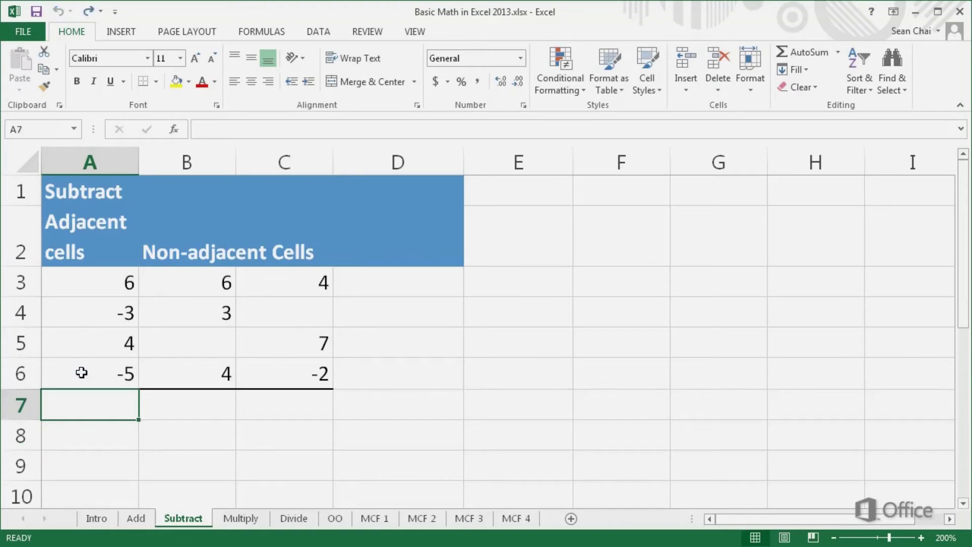
key(alt+equal)
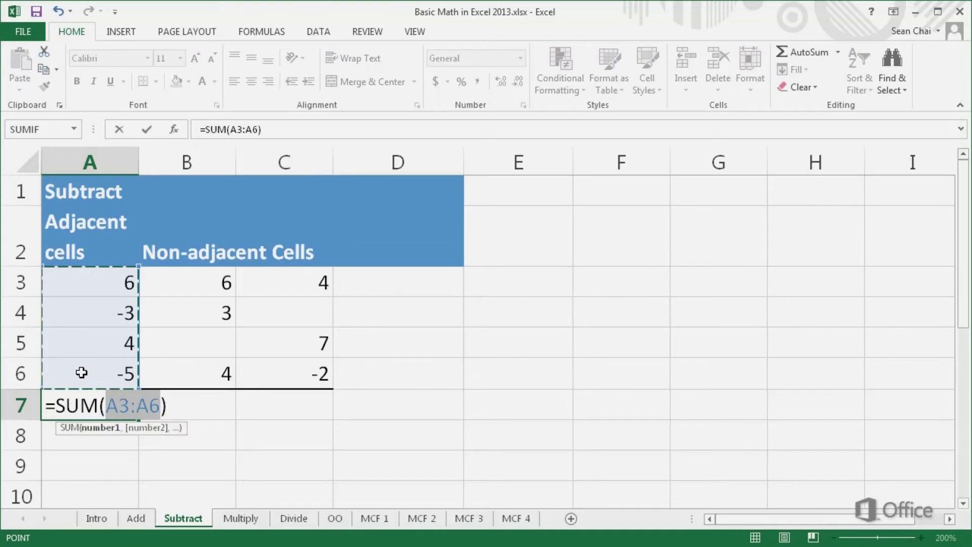
key(Return)
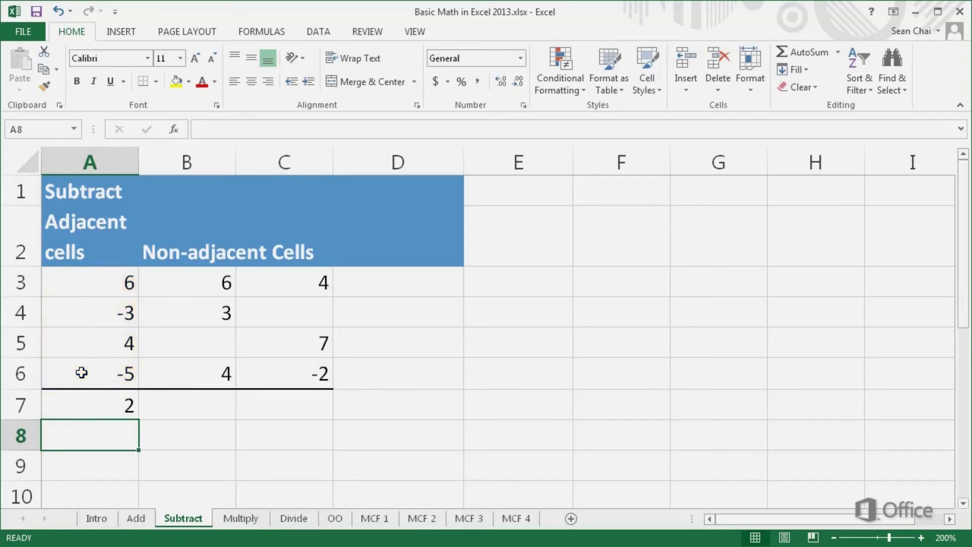
In B7, subtract the column C total from the column B total with =SUM(B3:B6)-SUM(C3:C6)
double_click(146, 399)
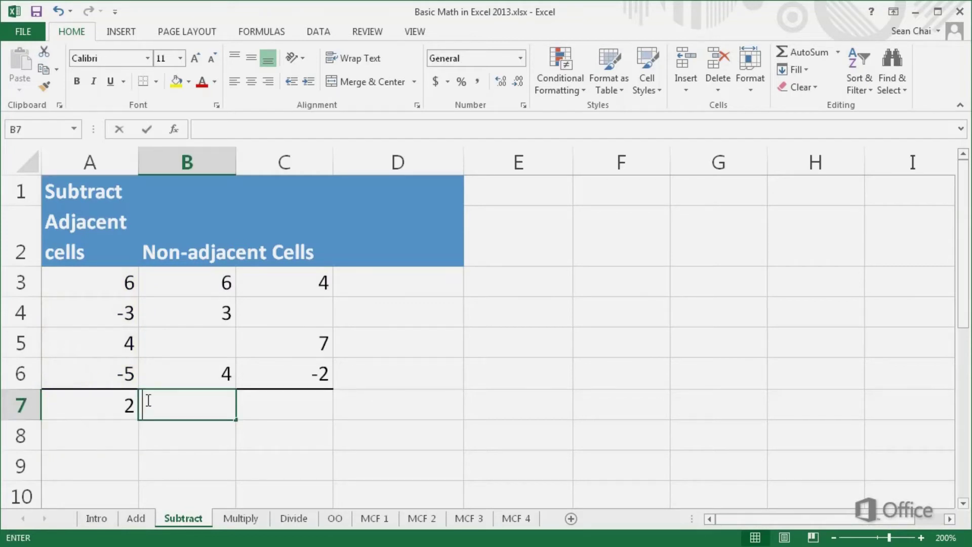
text(=S)
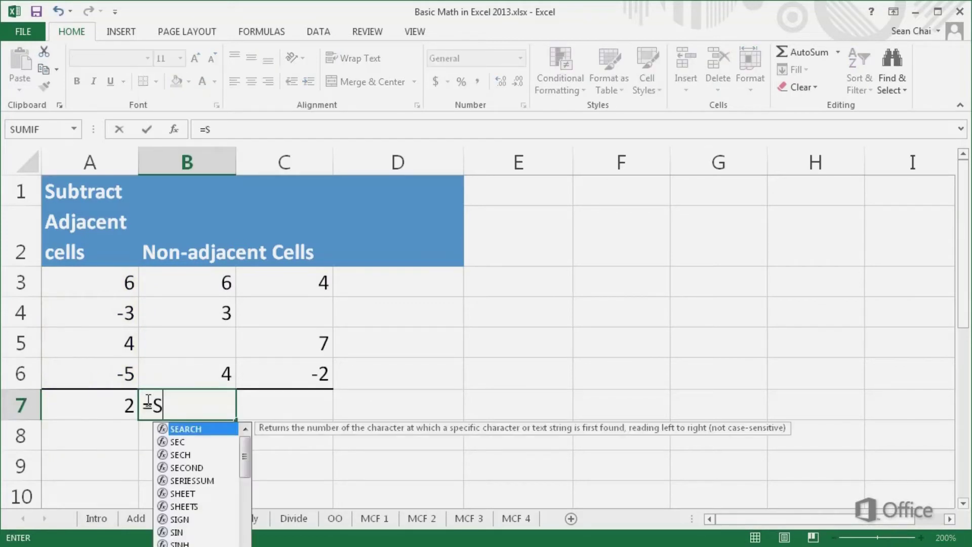
text(UM()
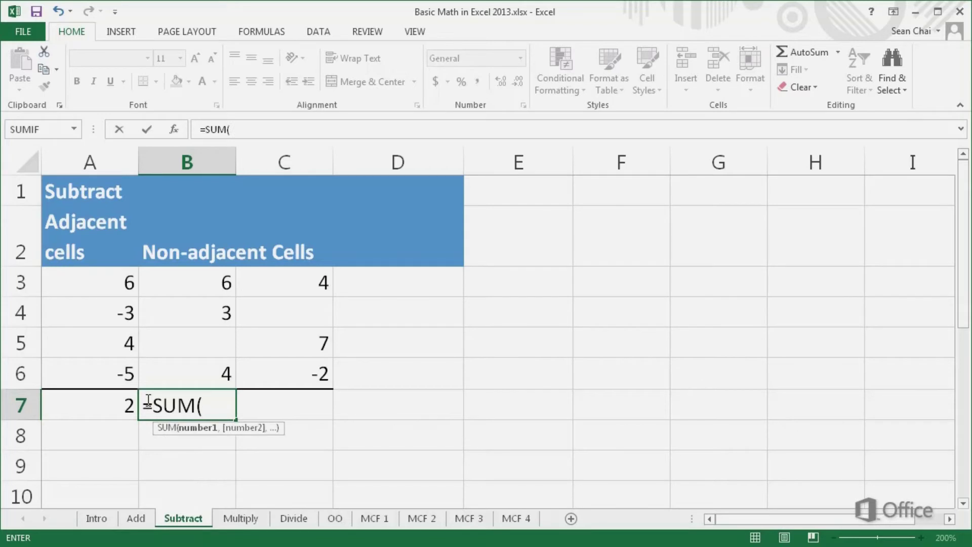
drag(198, 284, 184, 373)
text())
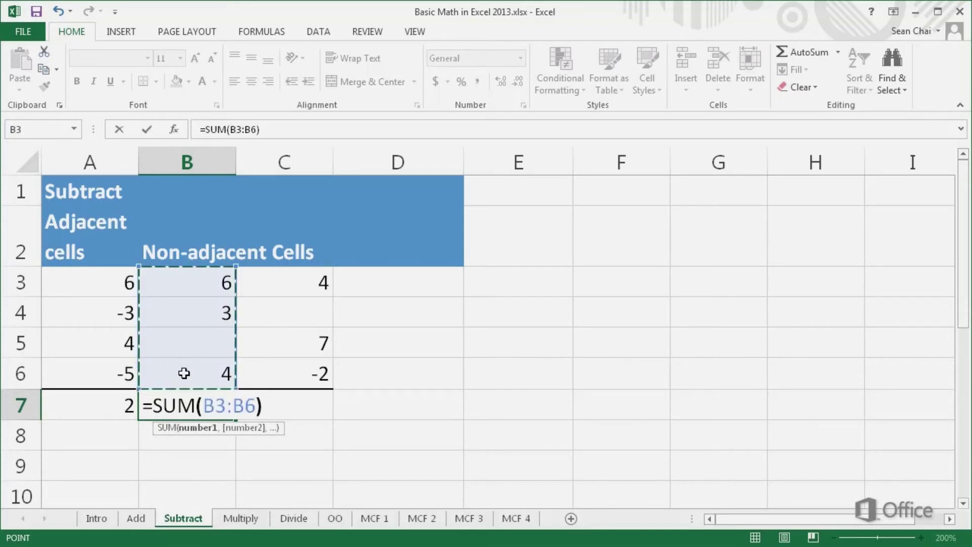
text(-)
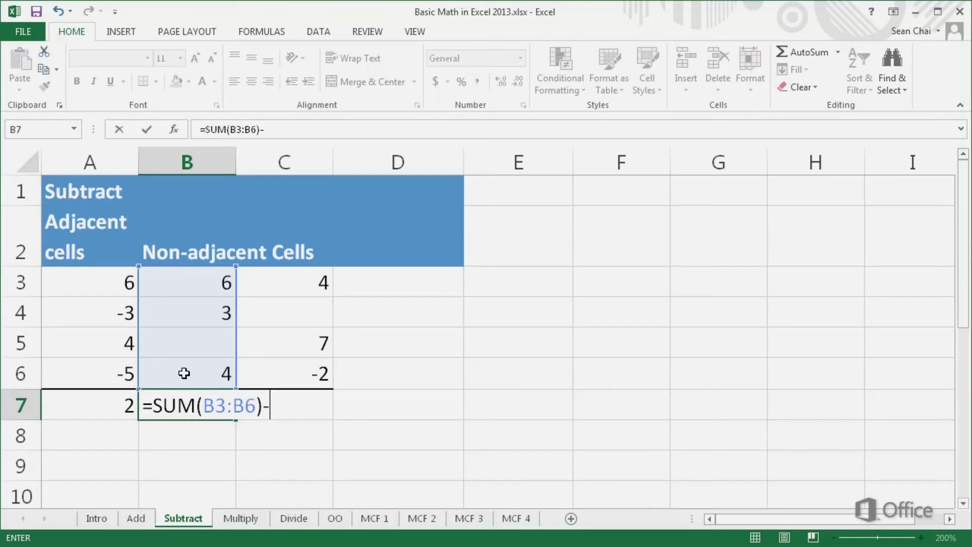
text(SUM()
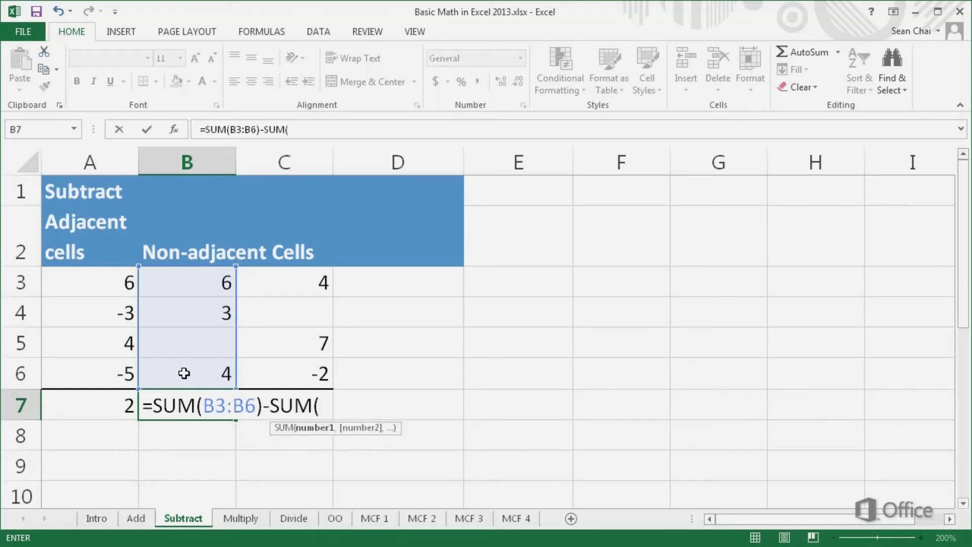
drag(271, 280, 273, 369)
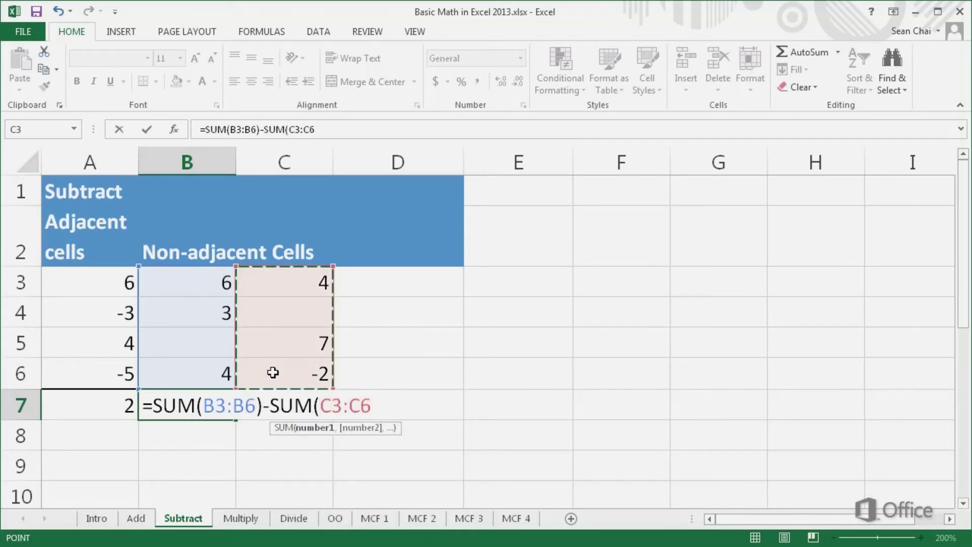
text())
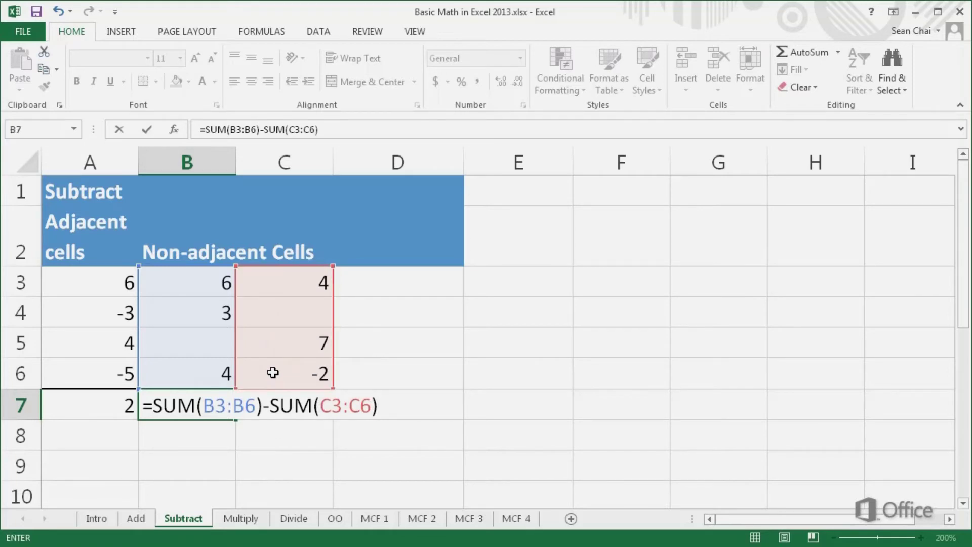
key(Return)
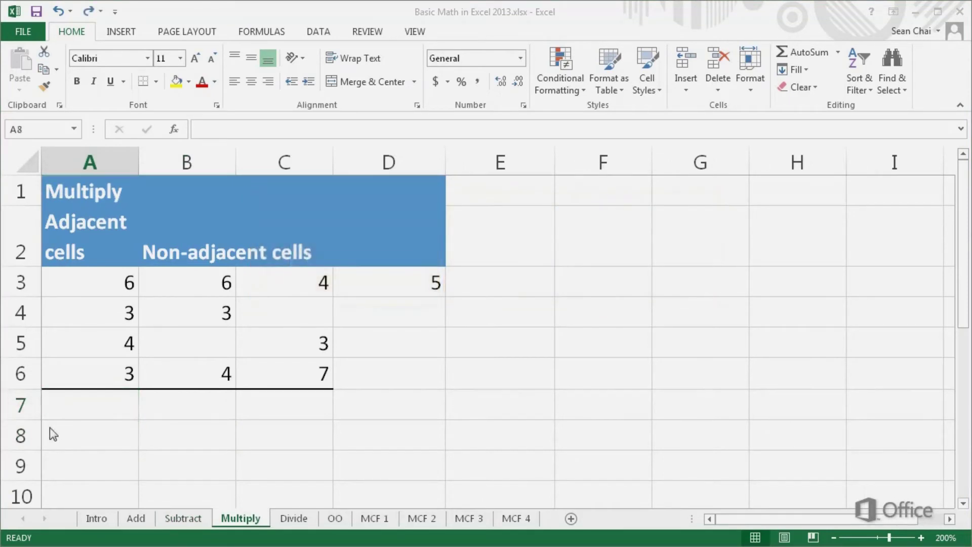
In A8 of the Multiply sheet, multiply the adjacent cells with =A3*A4*A5*A6
double_click(52, 428)
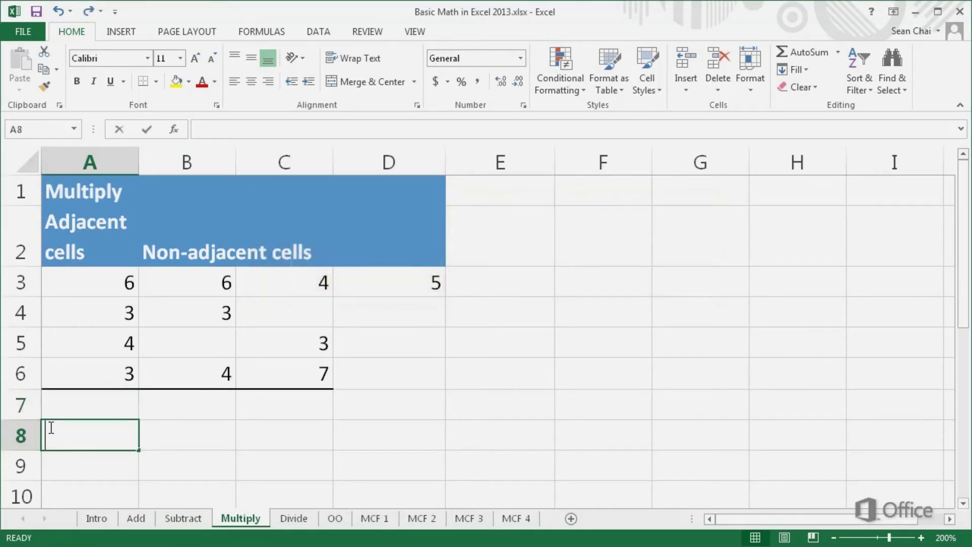
text(=)
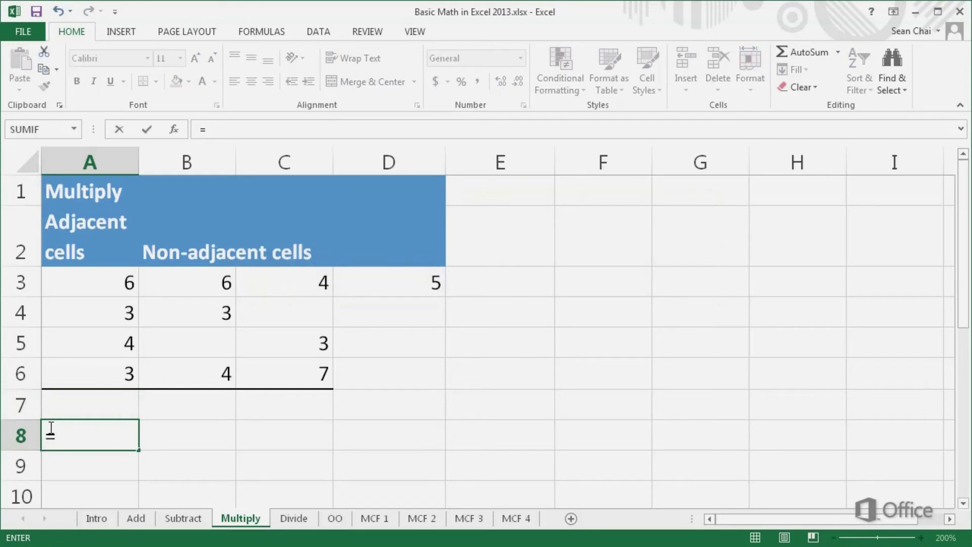
text(A3*)
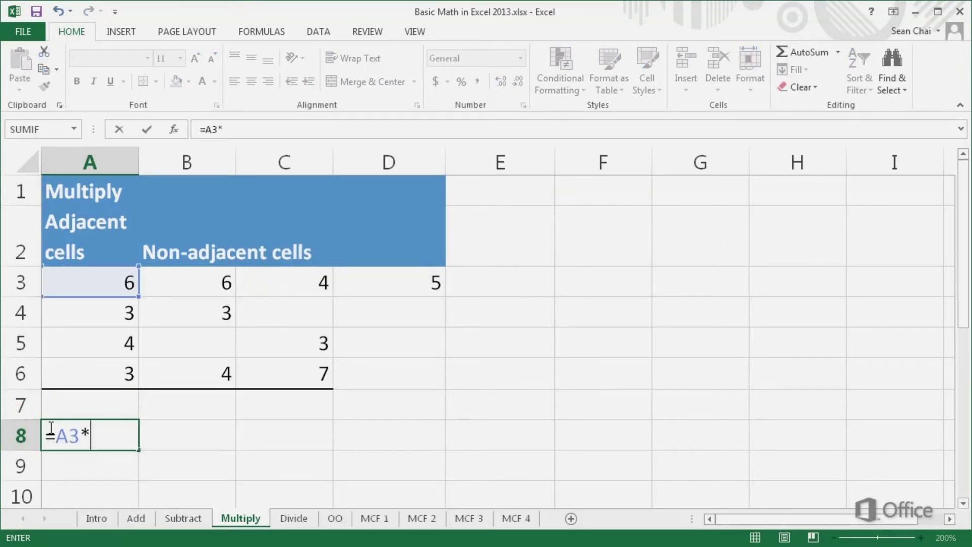
text(A4)
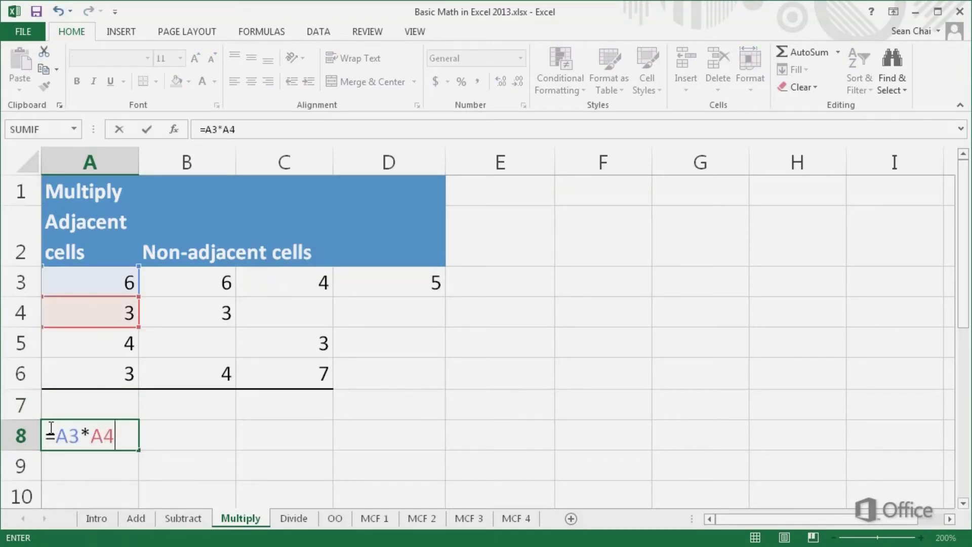
text(*A5)
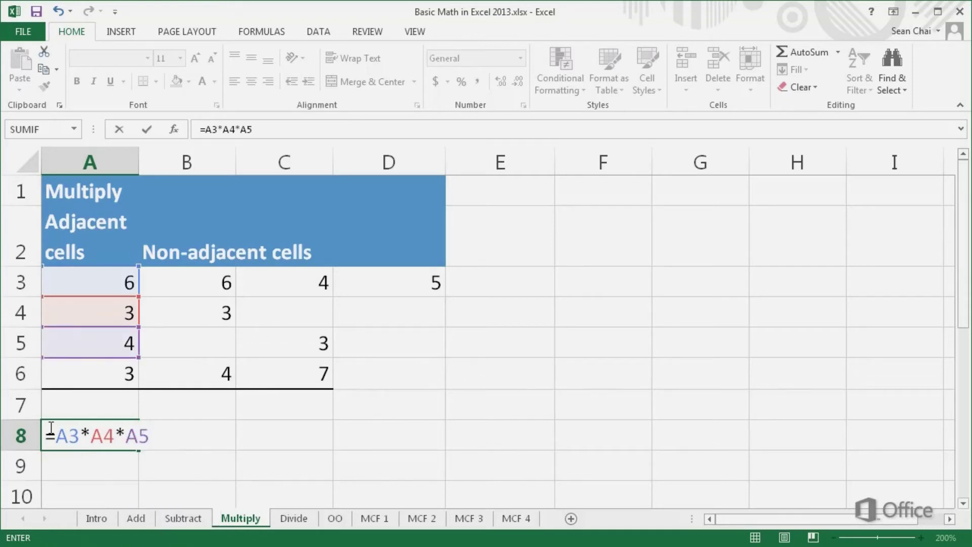
text(*A6)
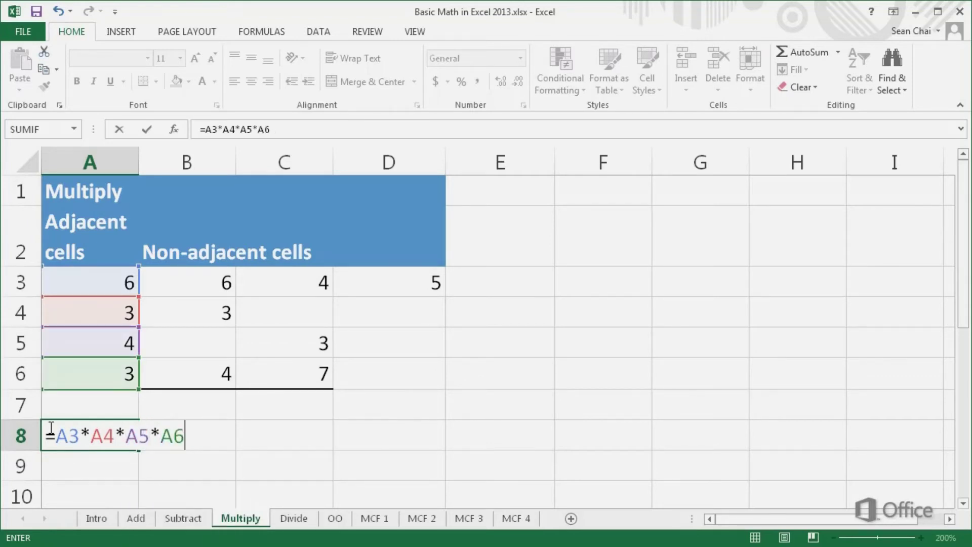
key(Return)
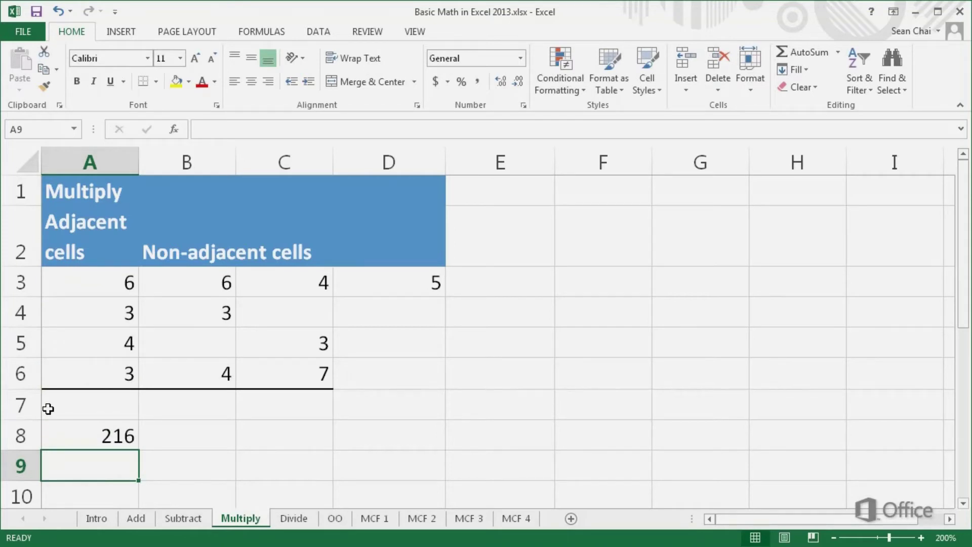
In A7 of the Multiply sheet, multiply the range A3:A6 with the PRODUCT function
double_click(49, 408)
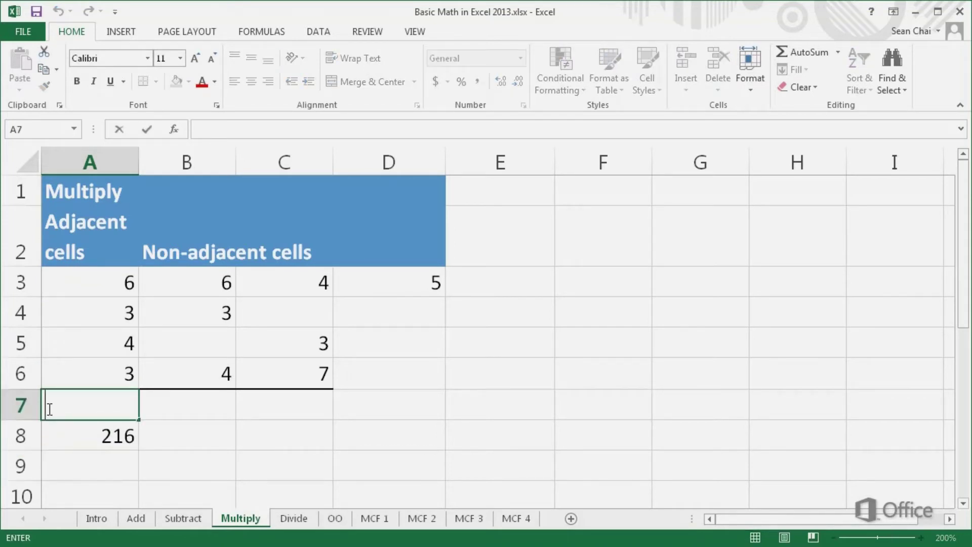
text(=P)
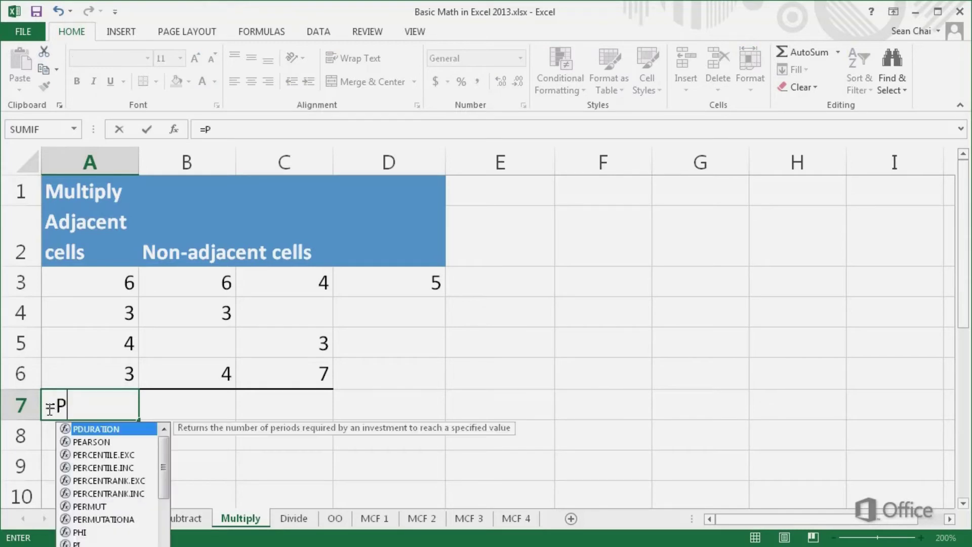
text(RODUC)
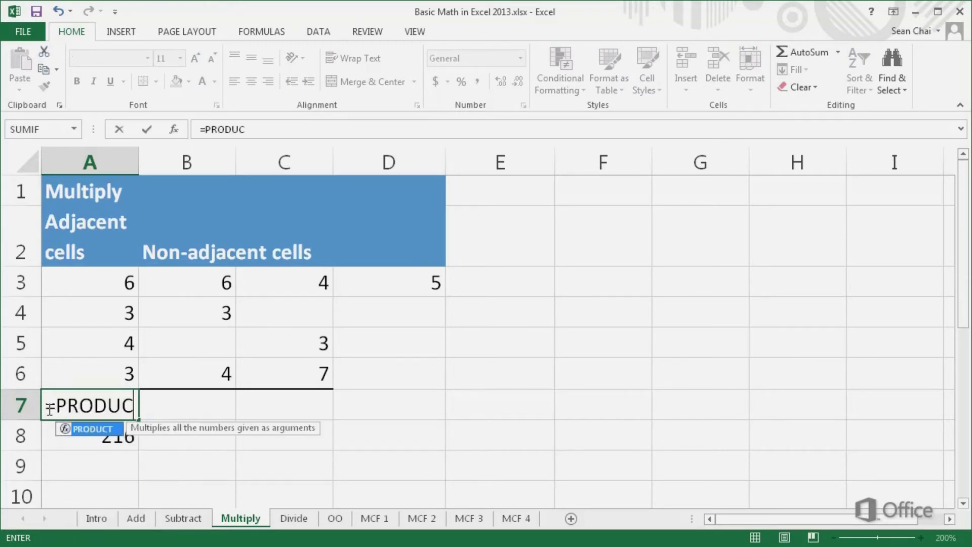
text(T()
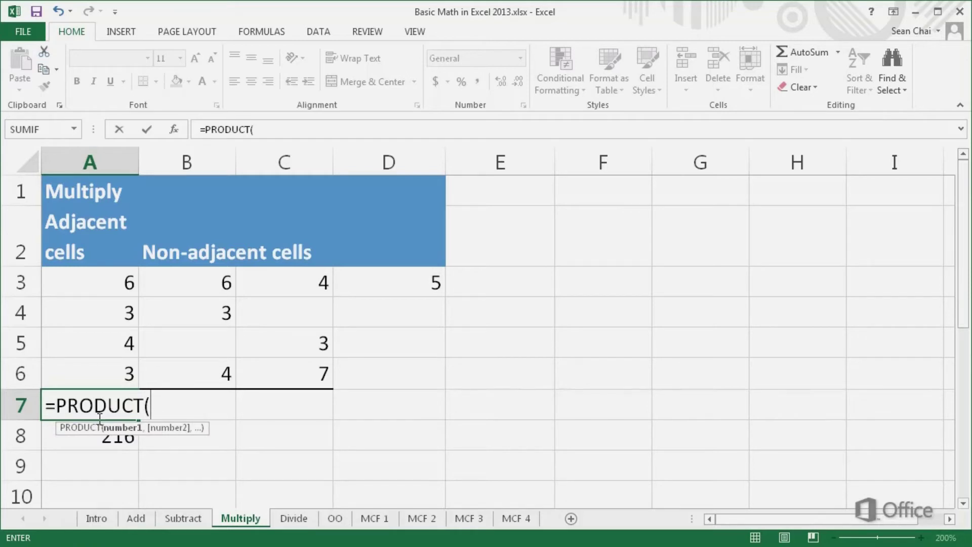
drag(100, 281, 89, 369)
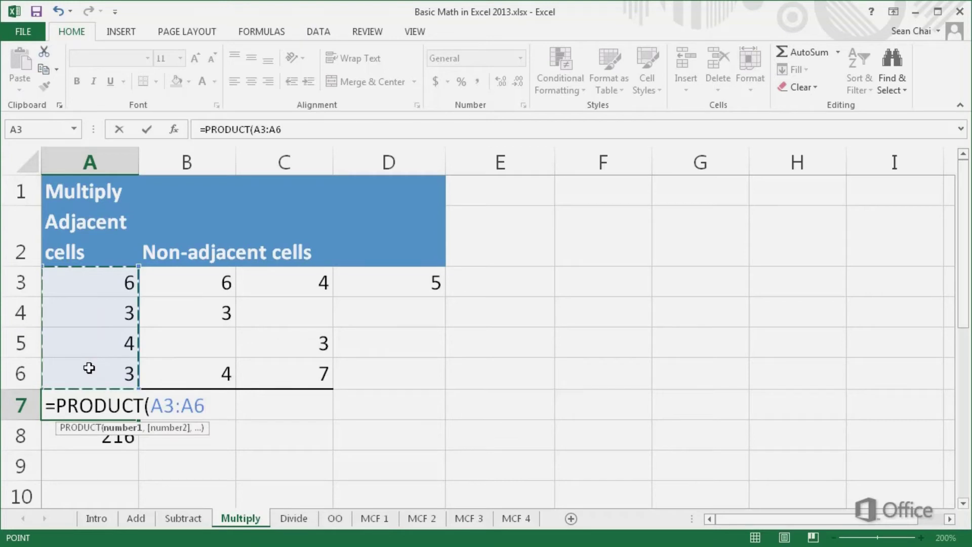
key(Return)
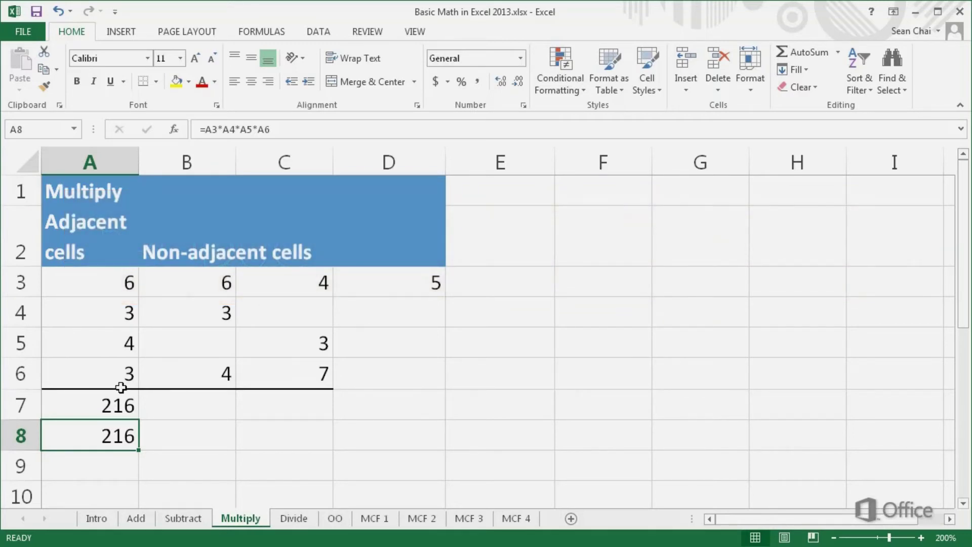
In B7 of the Multiply sheet, multiply the non-adjacent cells B3:B6, C3:C6 and D3 with the PRODUCT function
click(145, 405)
text(=)
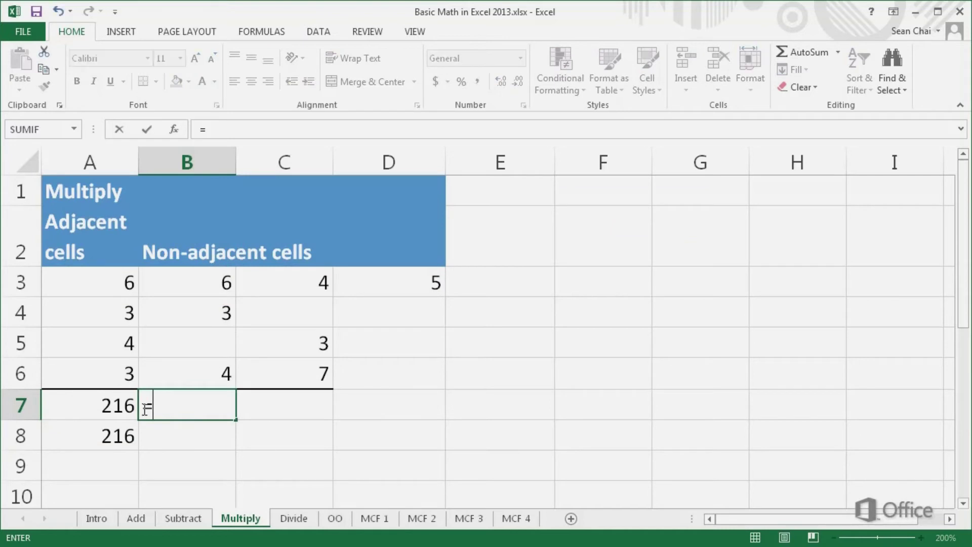
text(PRODUC)
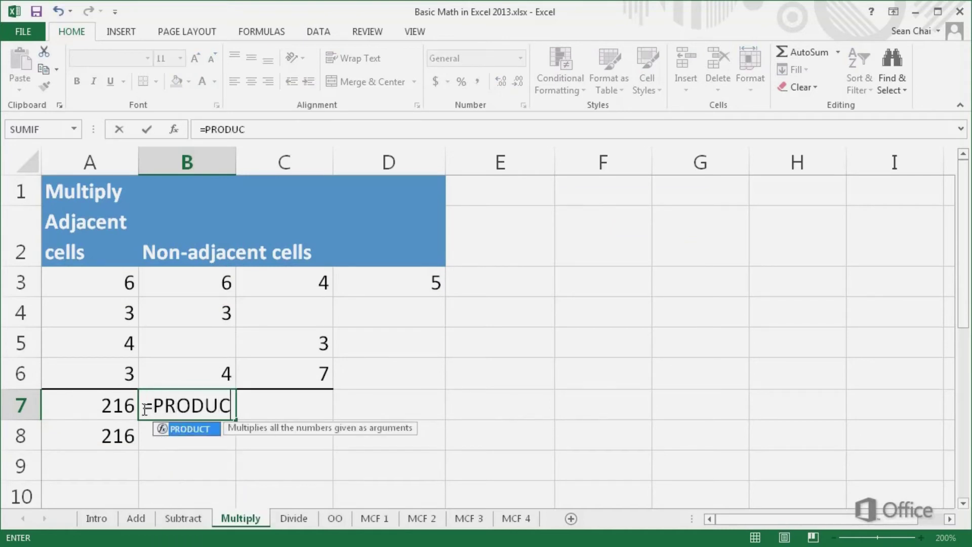
text(T()
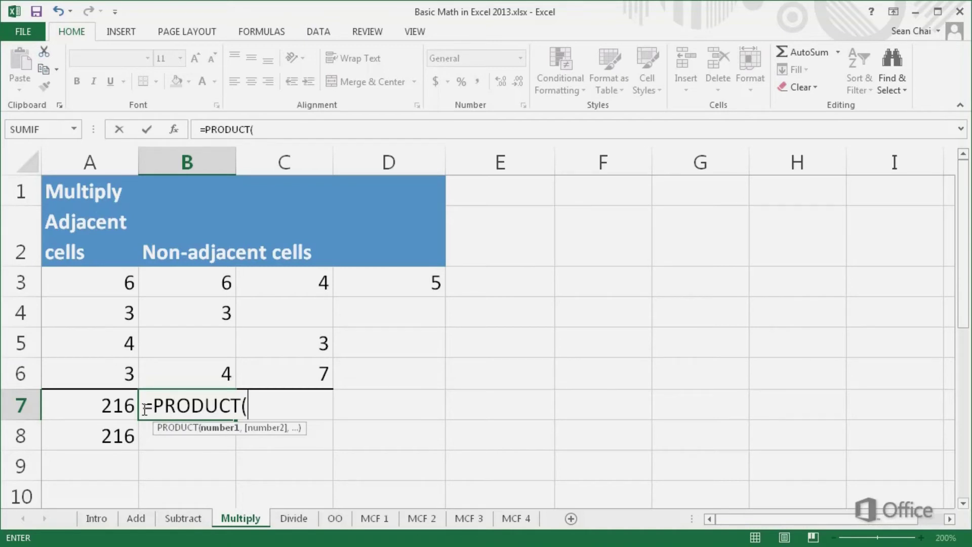
drag(195, 290, 195, 375)
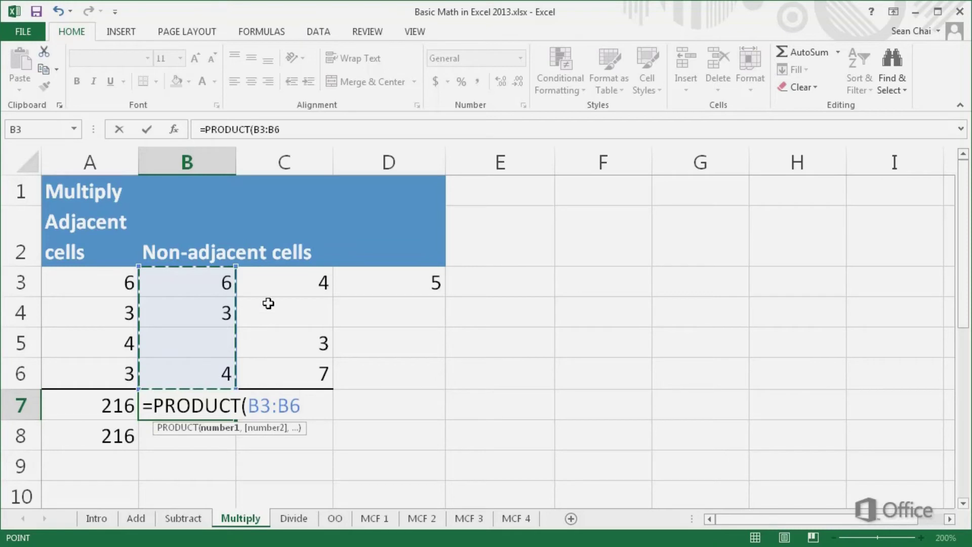
text(,)
drag(272, 282, 272, 367)
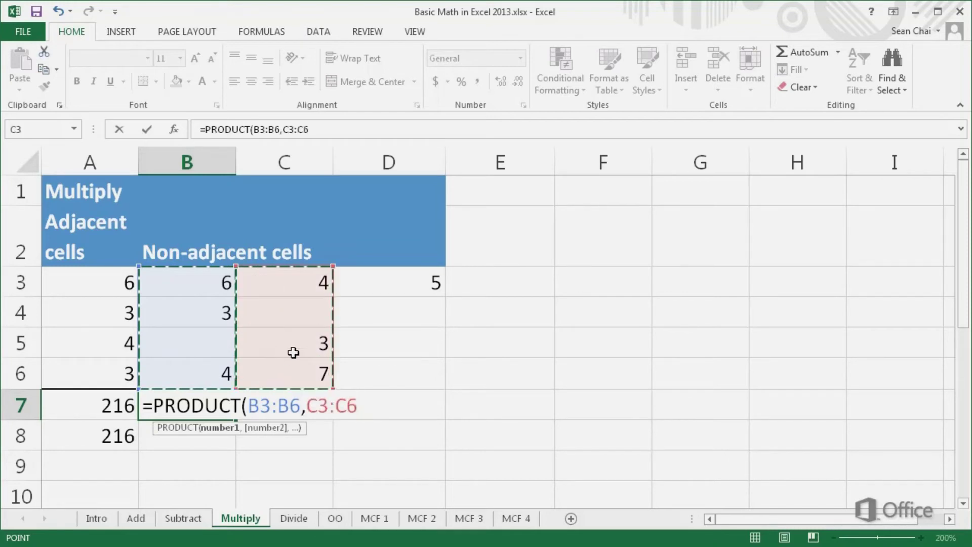
text(,)
click(369, 287)
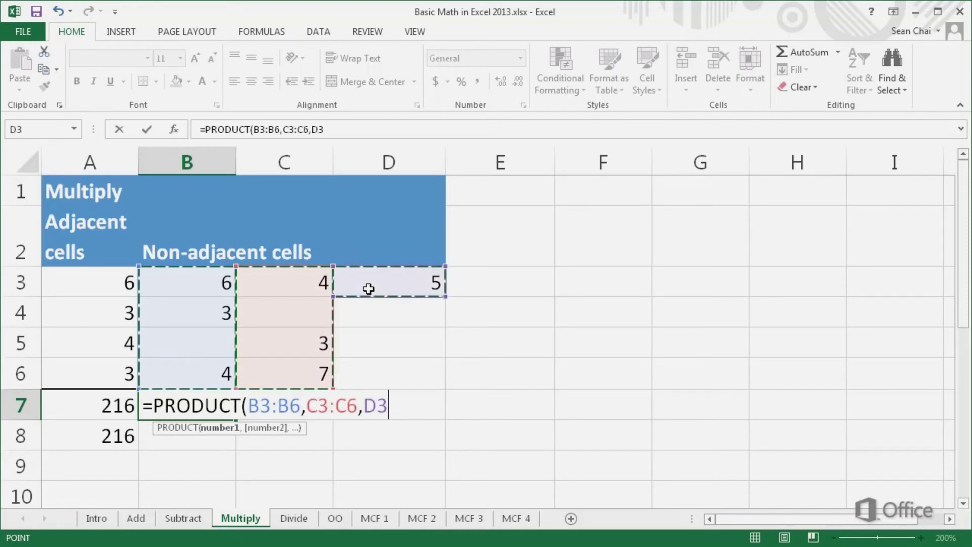
key(Return)
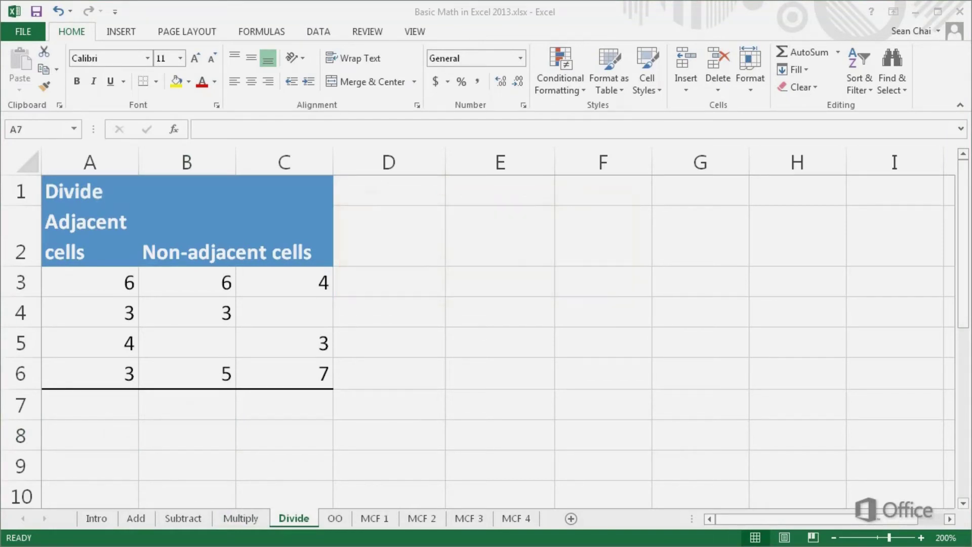
In A7 of the Divide sheet, divide the adjacent cells in sequence with =A3/A4/A5/A6
click(59, 408)
text(=)
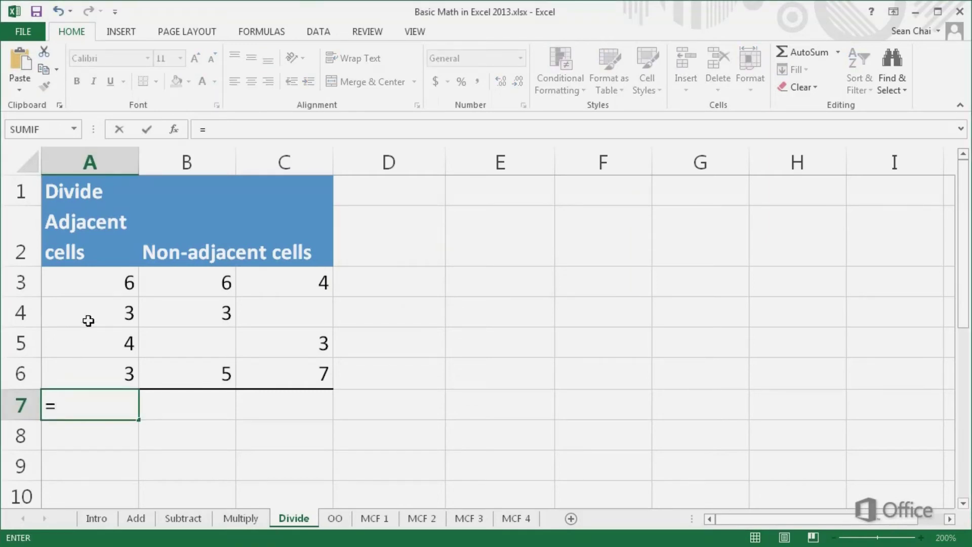
click(97, 289)
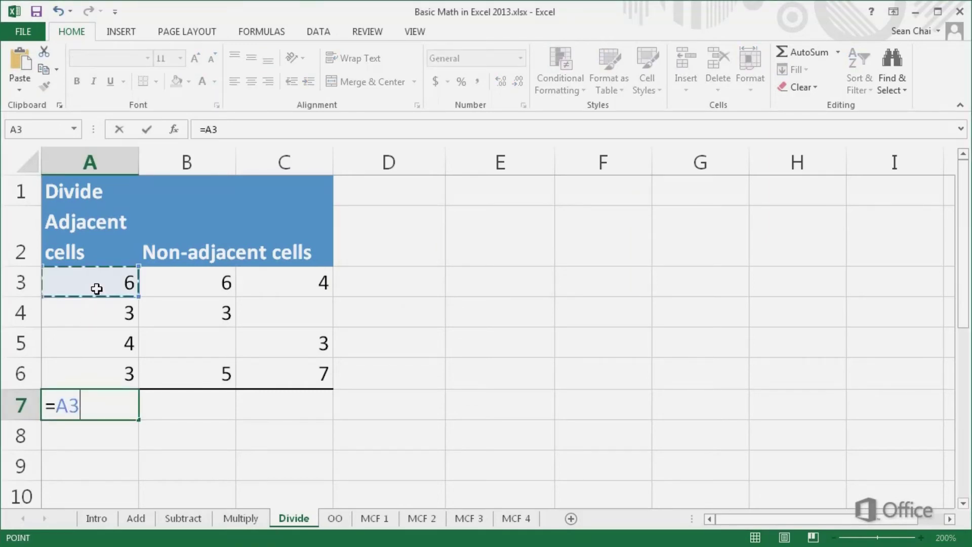
text(/)
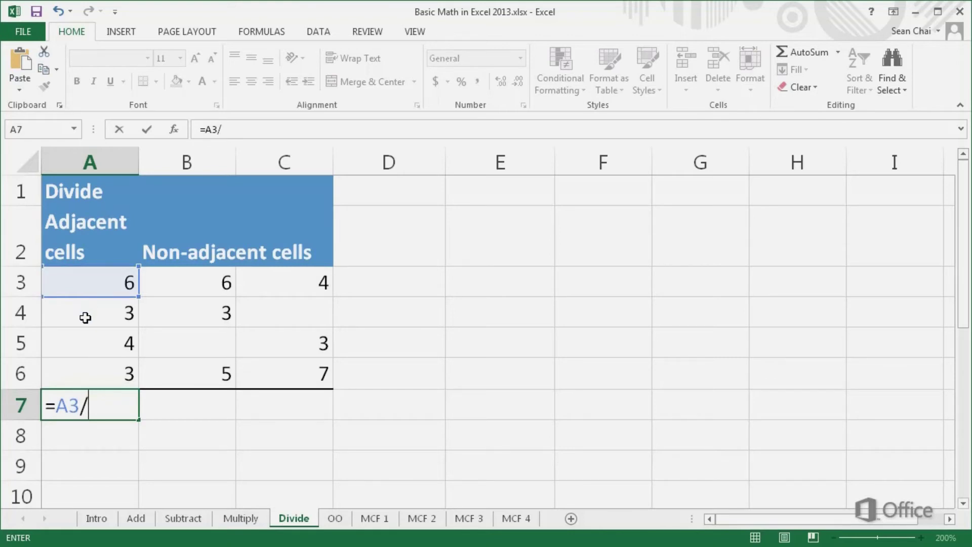
click(85, 318)
text(/)
click(79, 343)
text(/)
click(76, 374)
key(Return)
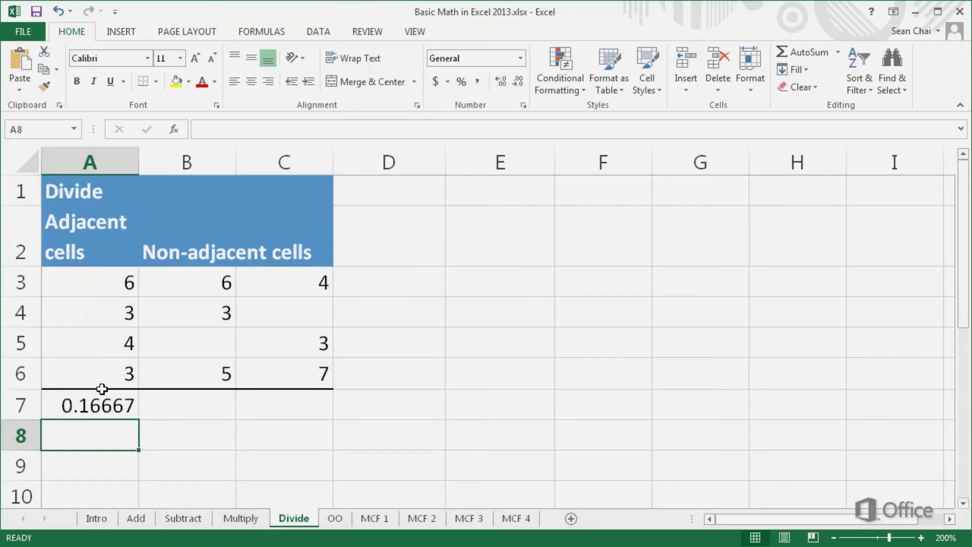
In B7 of the Divide sheet, divide the column B product by the column C total with =PRODUCT(B3:B6)/SUM(C3:C6)
double_click(144, 403)
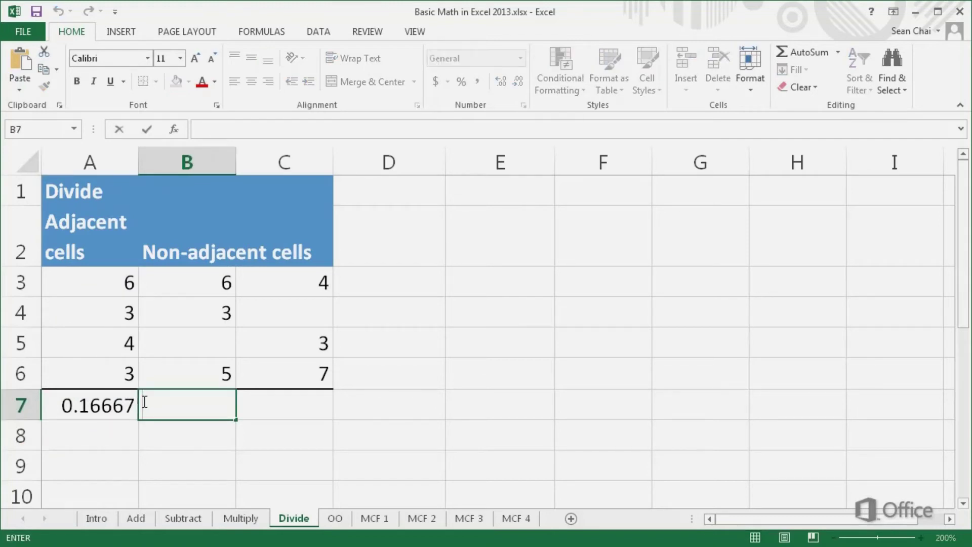
text(=PRO)
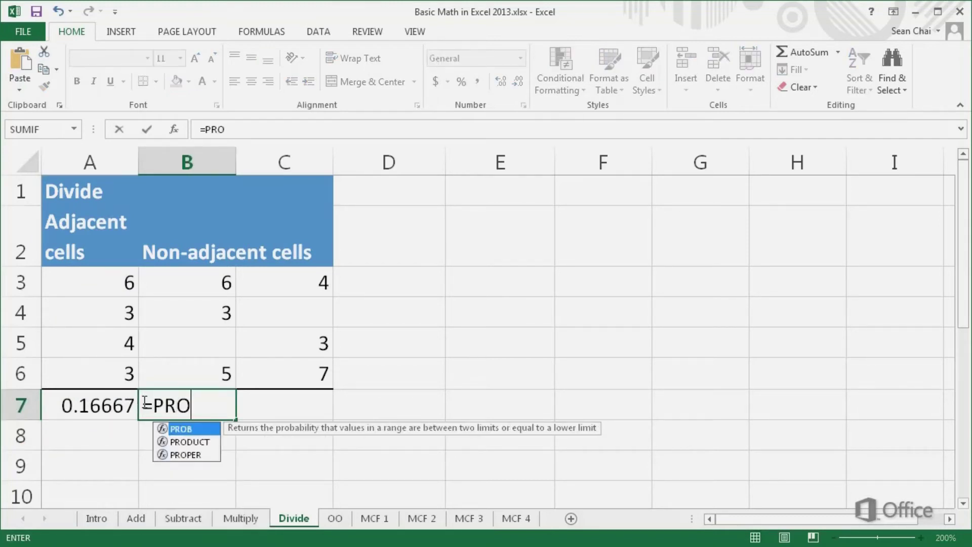
text(DUCT(B3:B6)/SUM(C3:C6)
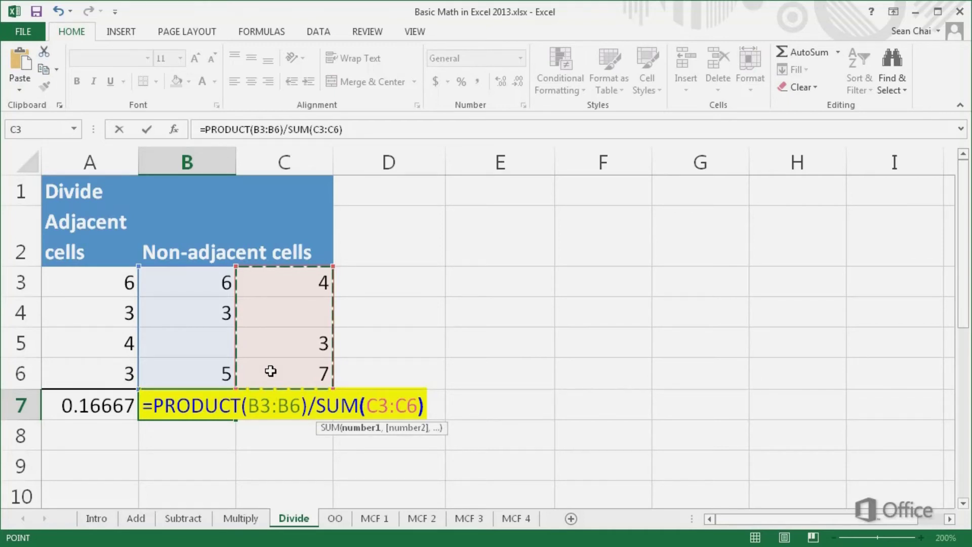
key(Return)
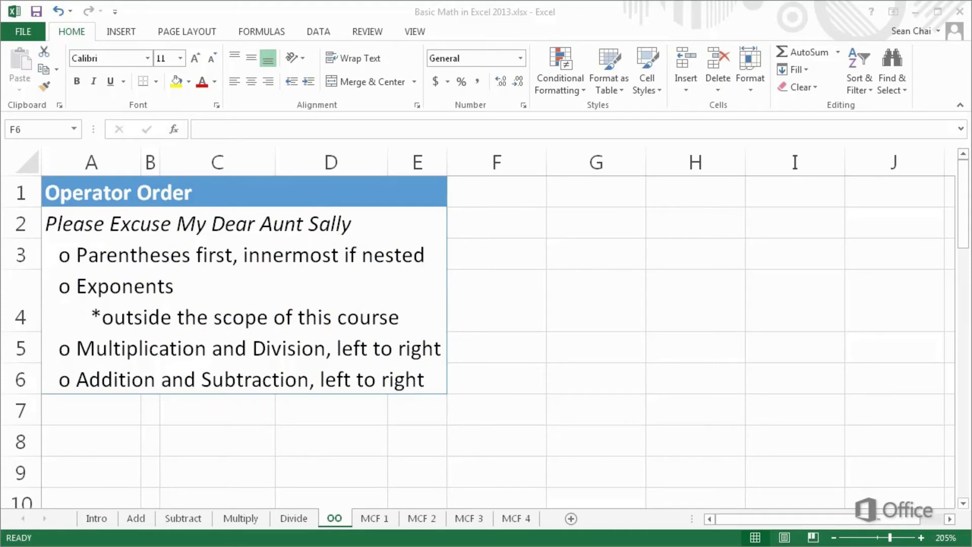
On the OO sheet, examine the parenthesized part of the A12 formula and its evaluation steps in C13 and C14
click(53, 411)
scroll(55, 413, down, 3)
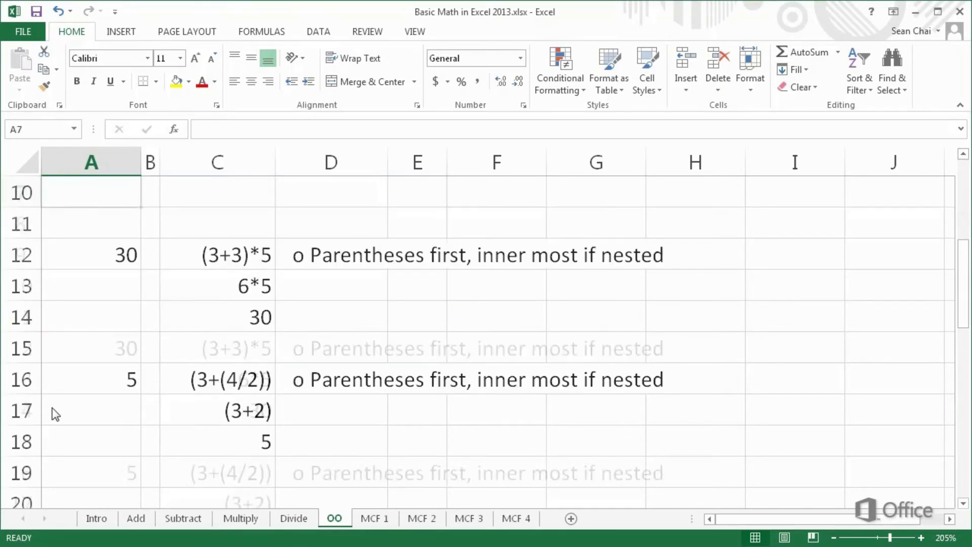
click(48, 256)
double_click(59, 259)
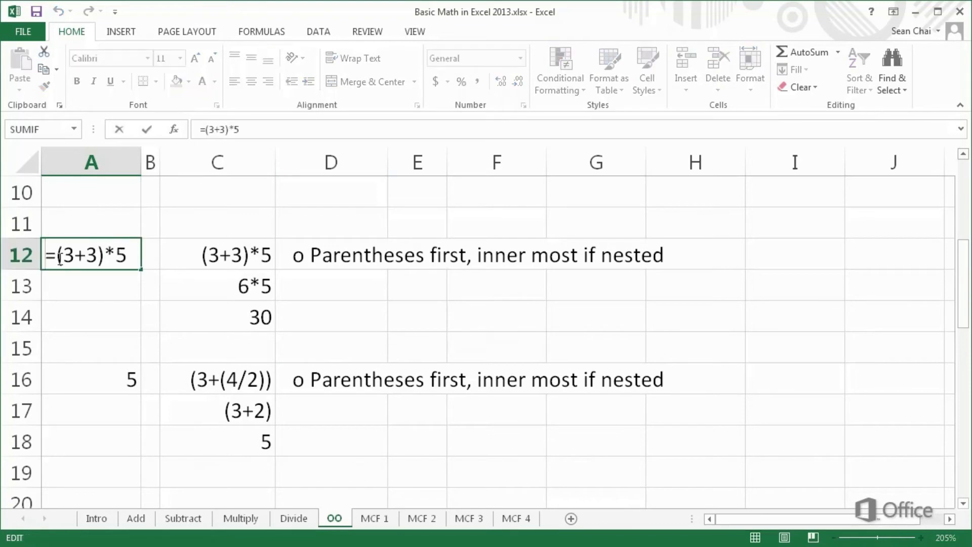
drag(57, 258, 104, 260)
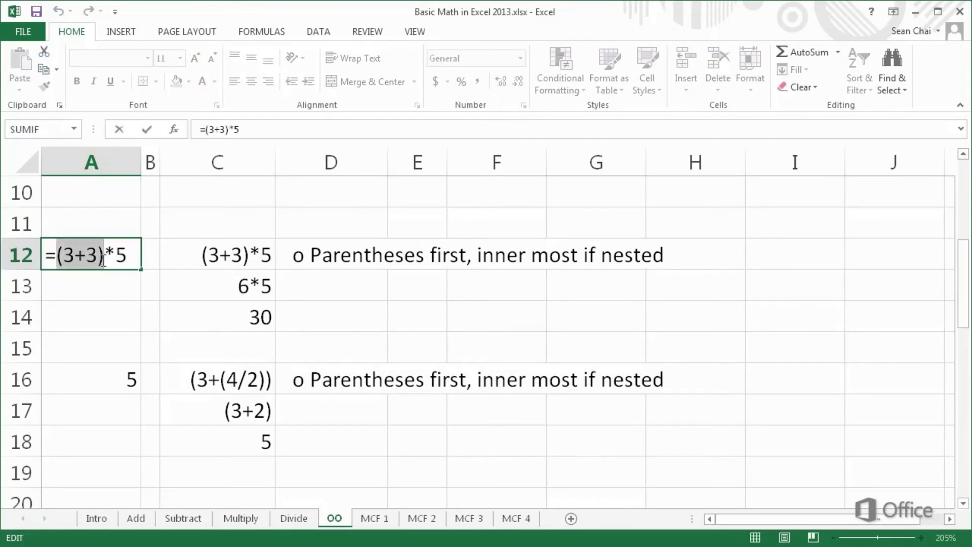
key(Escape)
click(188, 286)
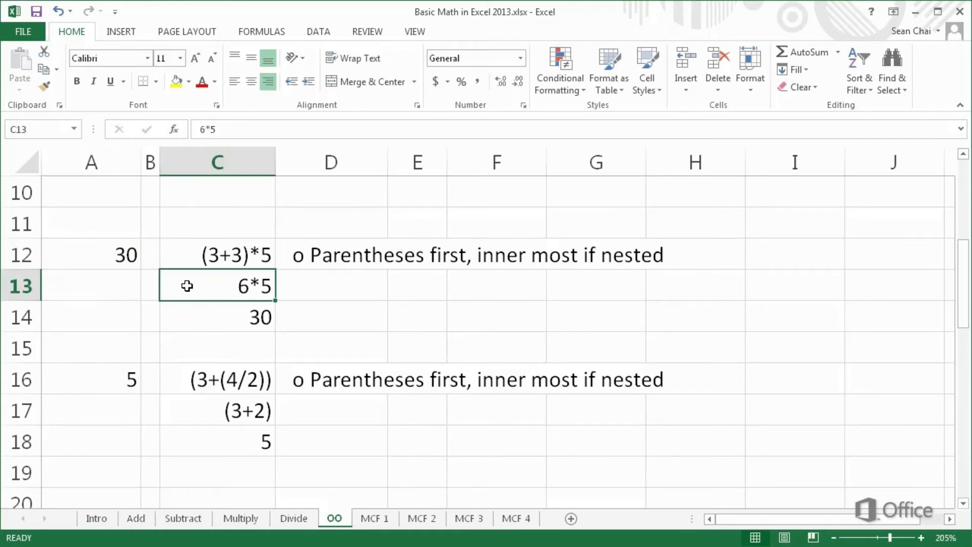
click(184, 314)
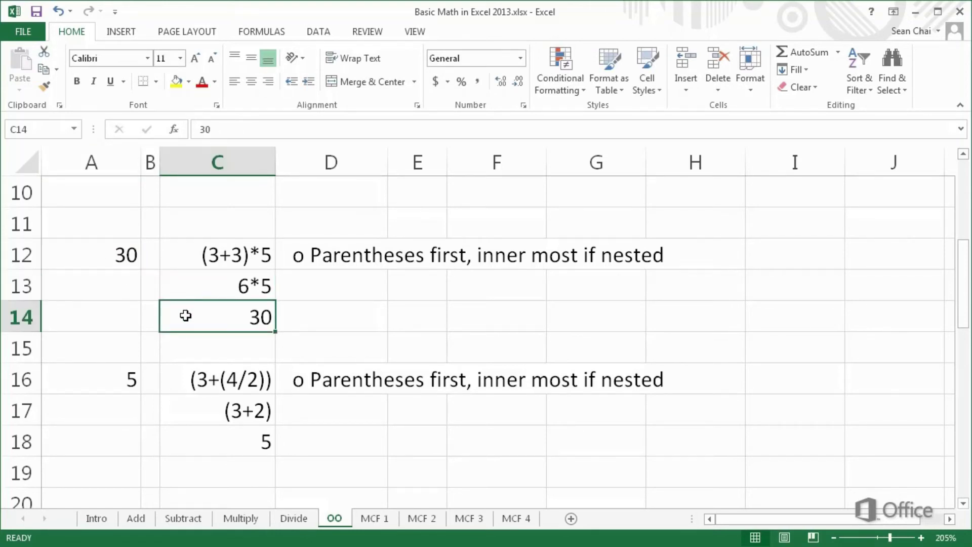
Examine the innermost parentheses of the nested formula in A16 and its evaluation steps in C17 and C18
click(49, 377)
double_click(49, 376)
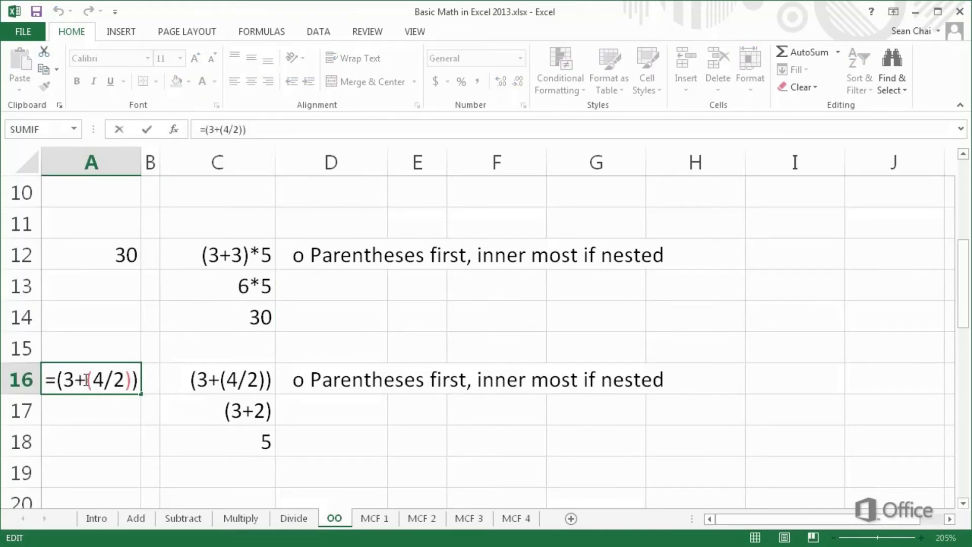
drag(86, 379, 132, 380)
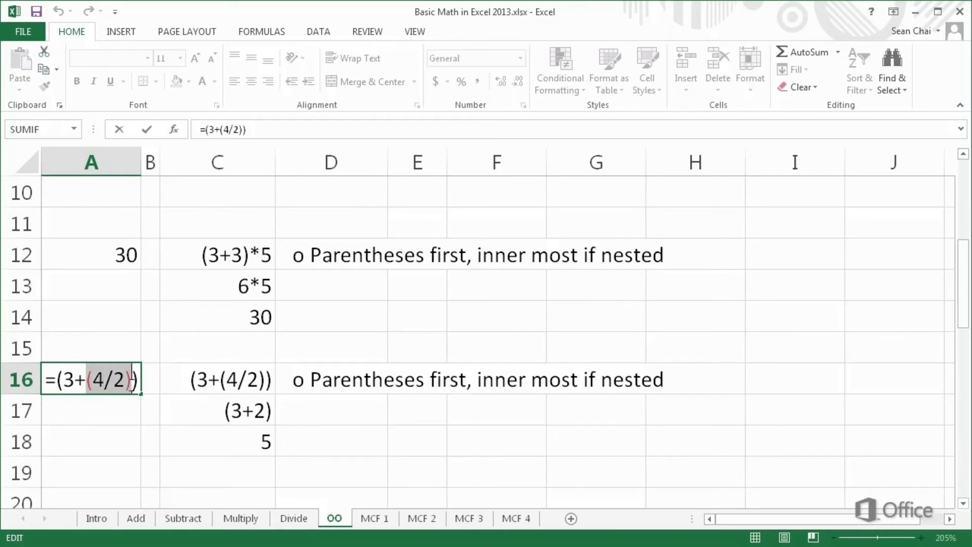
key(Escape)
click(175, 405)
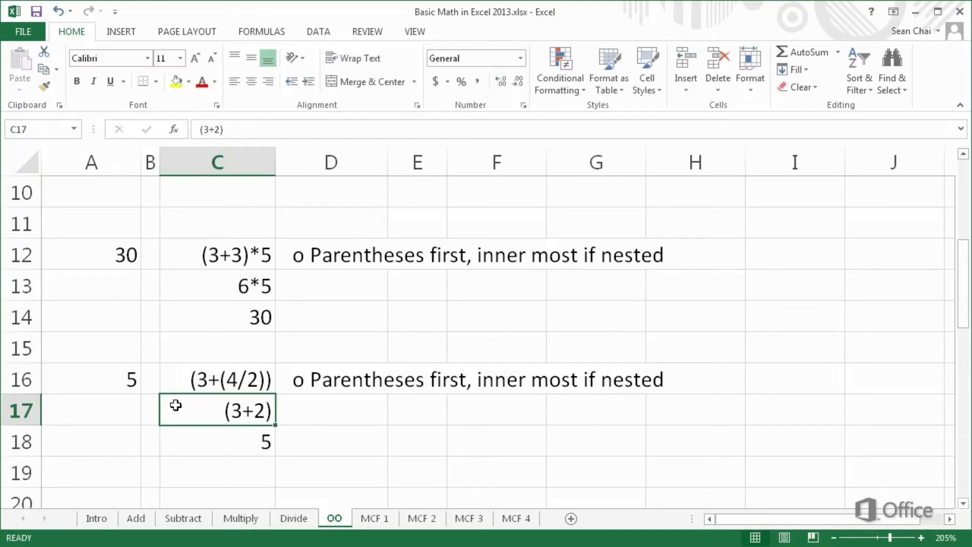
click(173, 437)
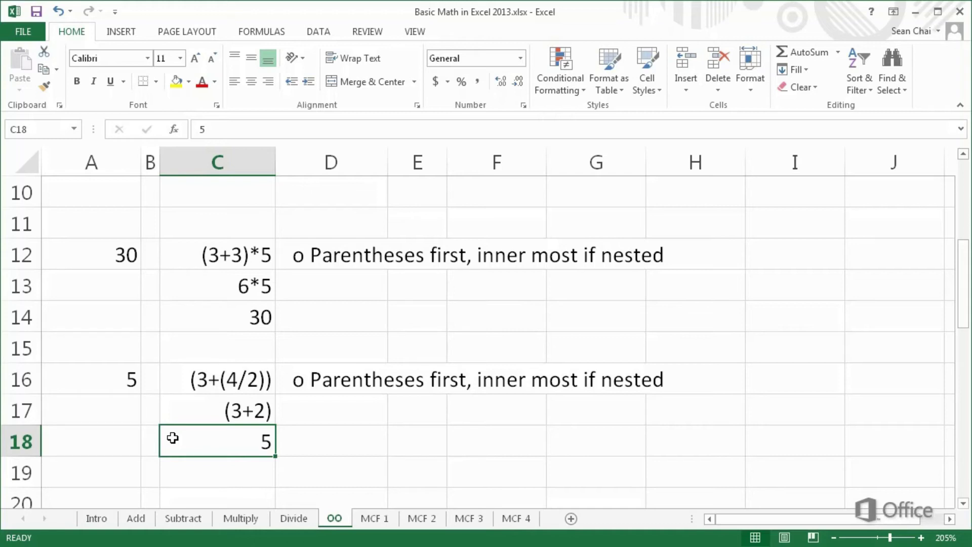
Examine the left-to-right division and multiplication in the A23 formula and its evaluation steps in C24 and C25
scroll(174, 437, down, 4)
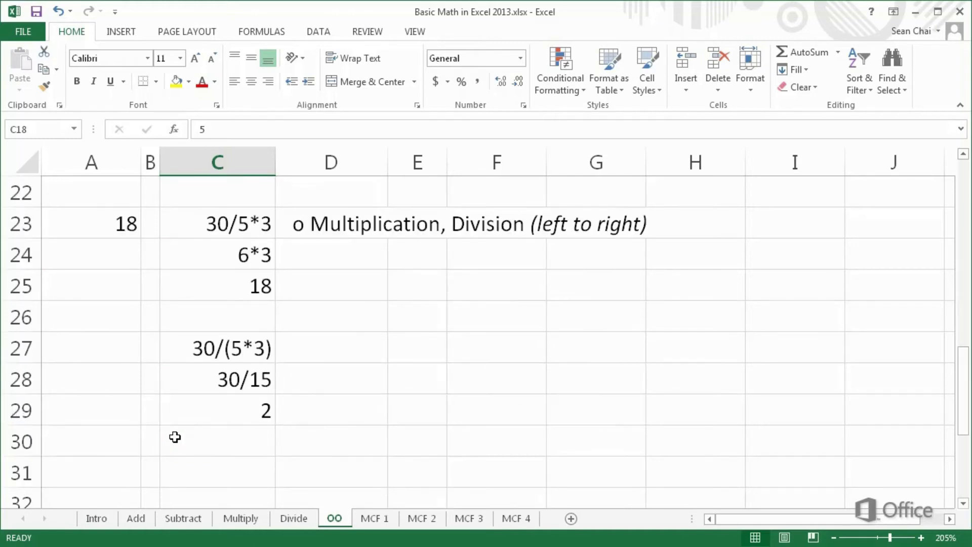
double_click(45, 227)
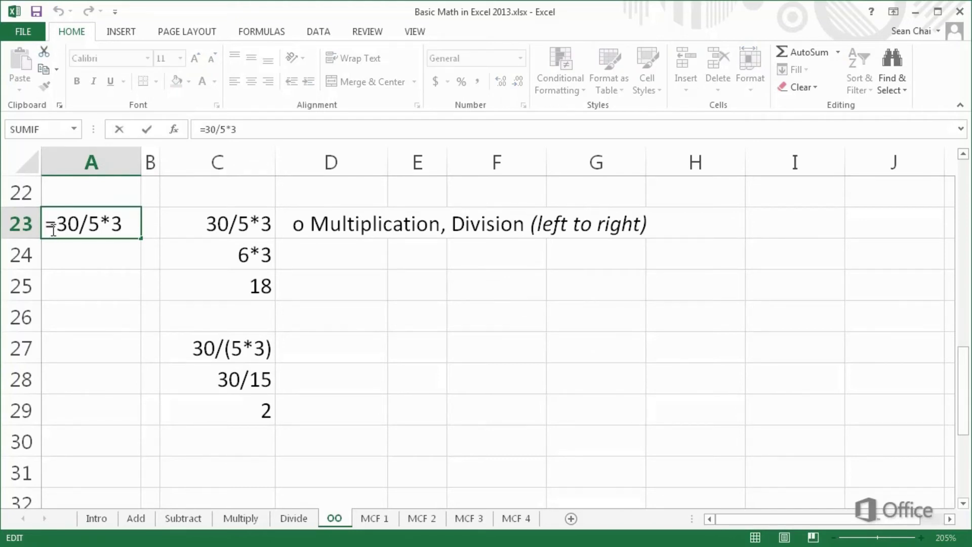
drag(58, 228, 67, 227)
drag(88, 229, 96, 235)
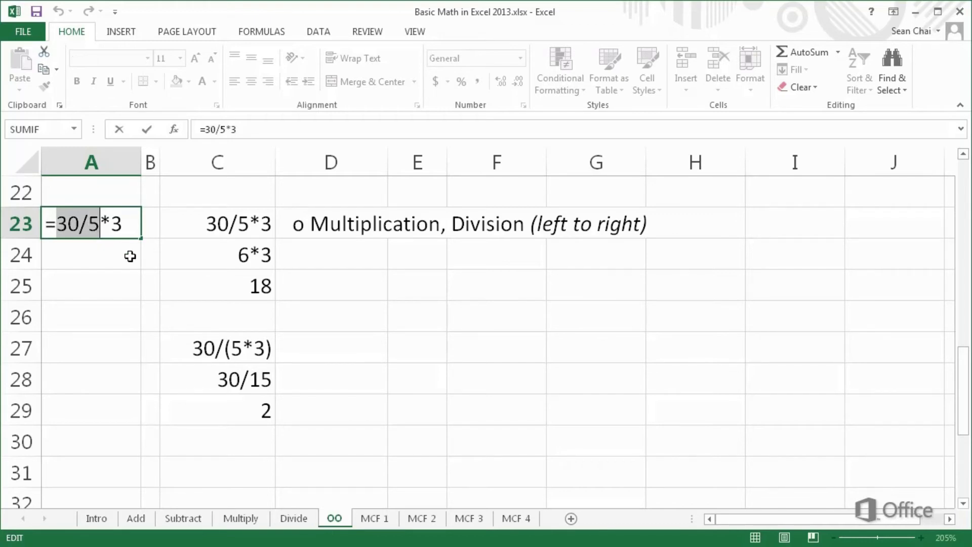
key(Escape)
click(175, 258)
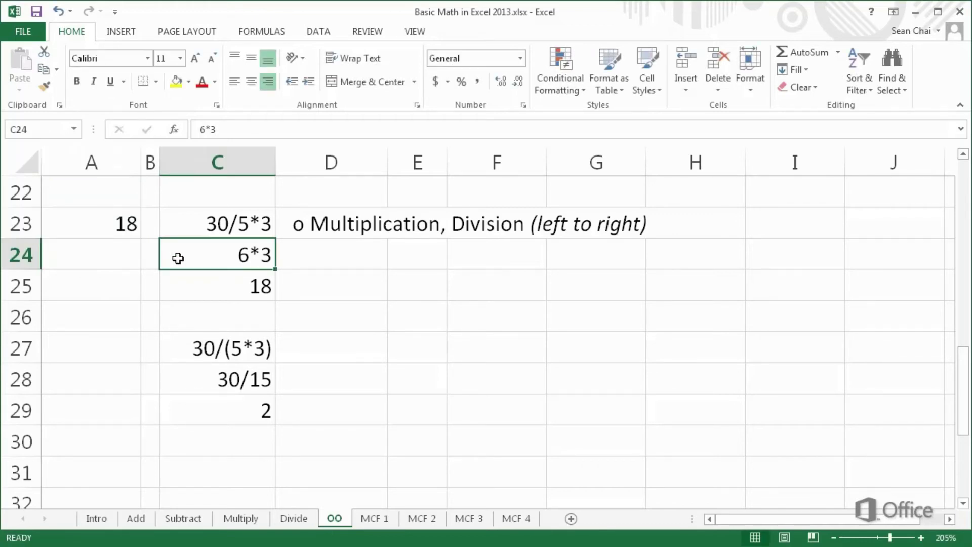
click(177, 289)
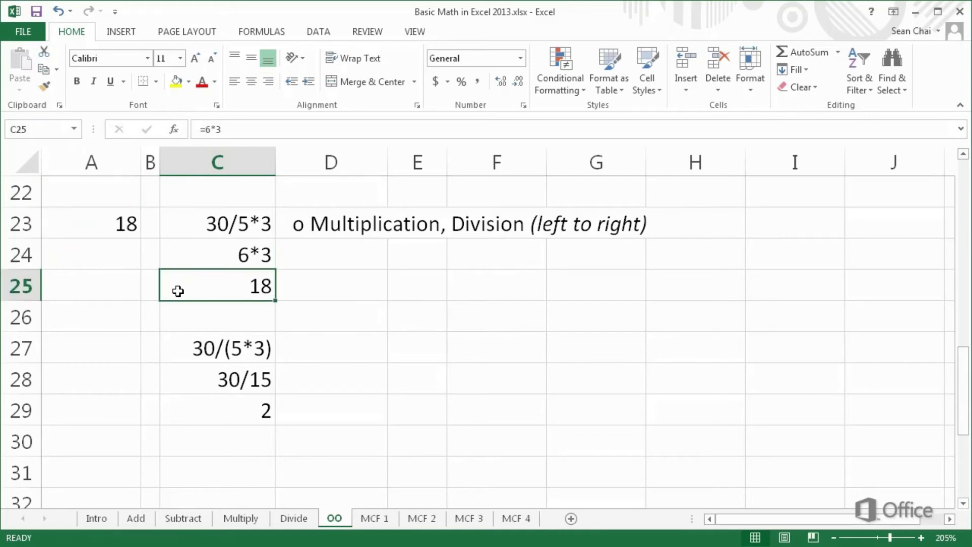
Examine how parentheses change the order in the C27 expression, following its evaluation steps in C28 and C29
click(187, 342)
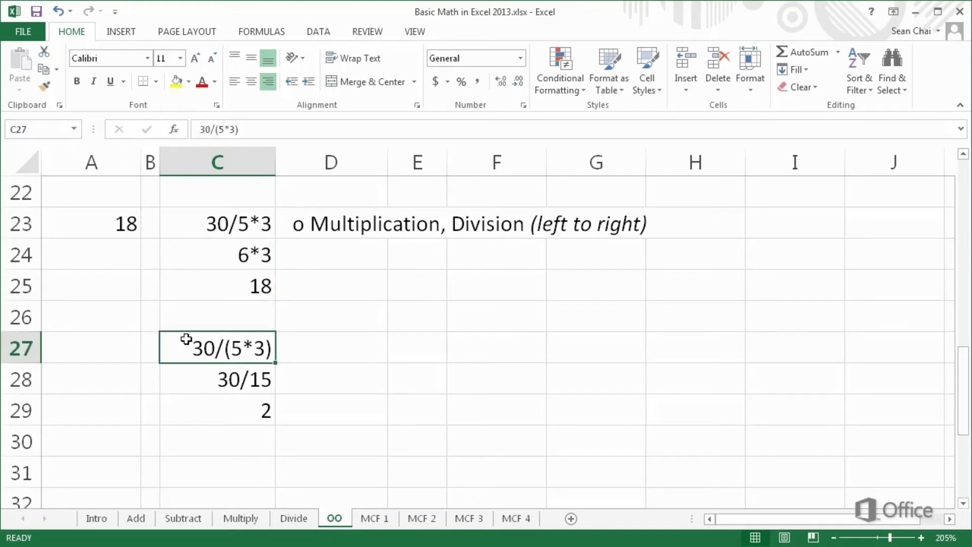
double_click(225, 348)
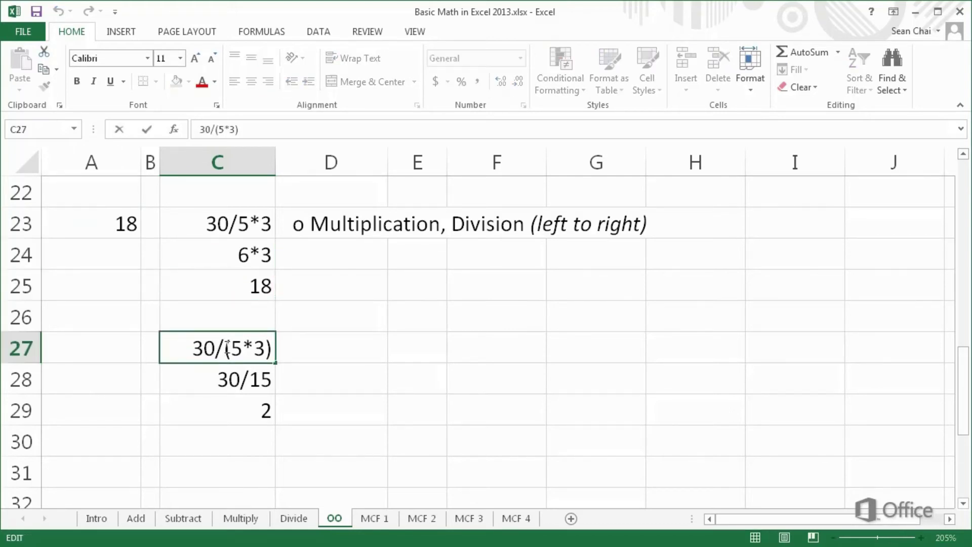
drag(224, 348, 270, 352)
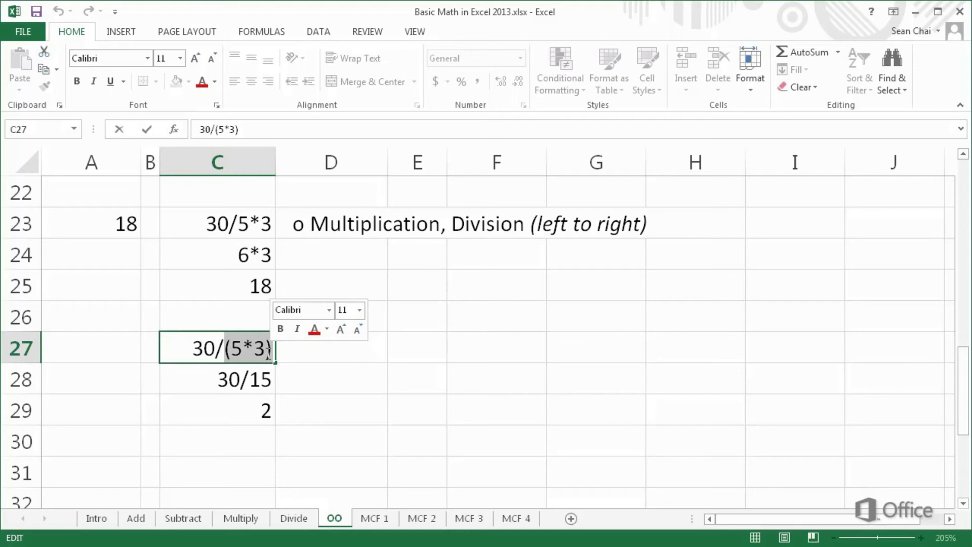
key(Escape)
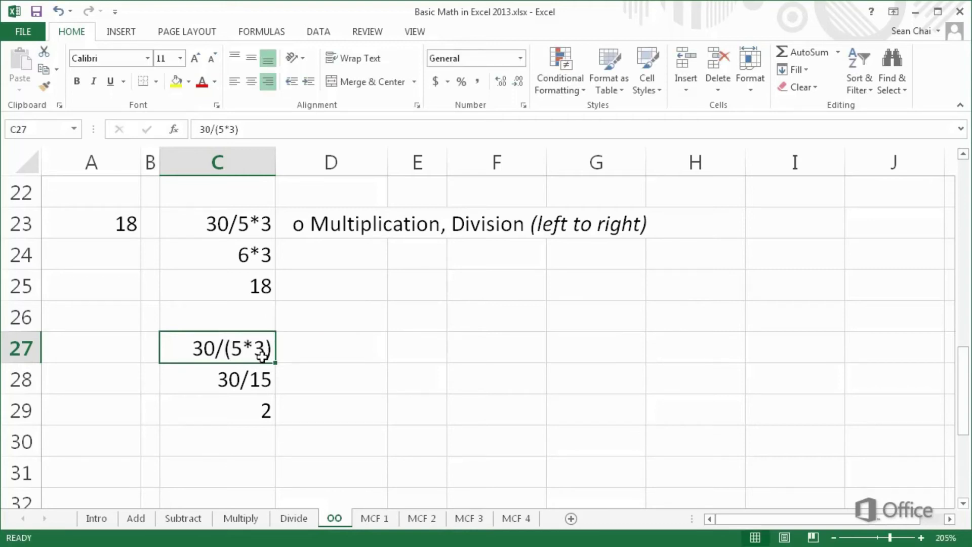
click(237, 377)
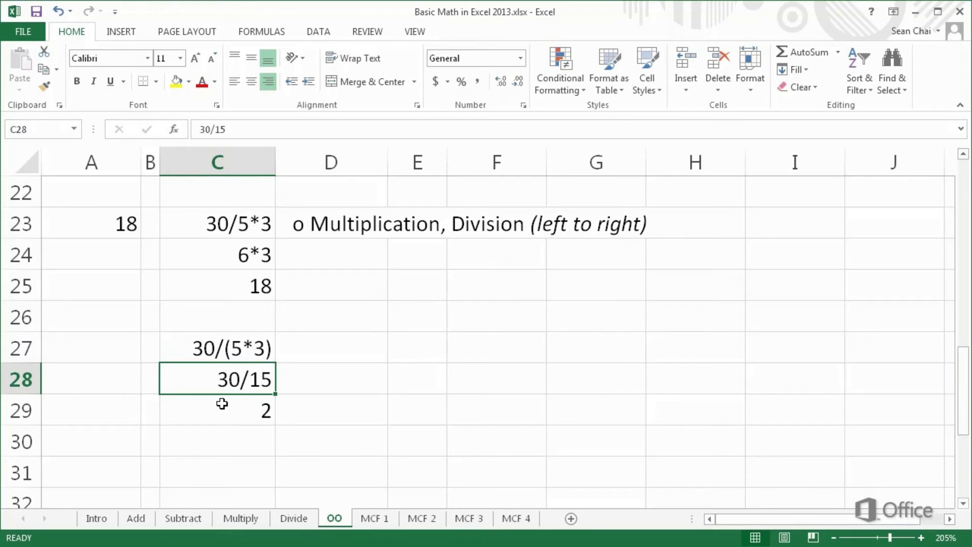
click(222, 406)
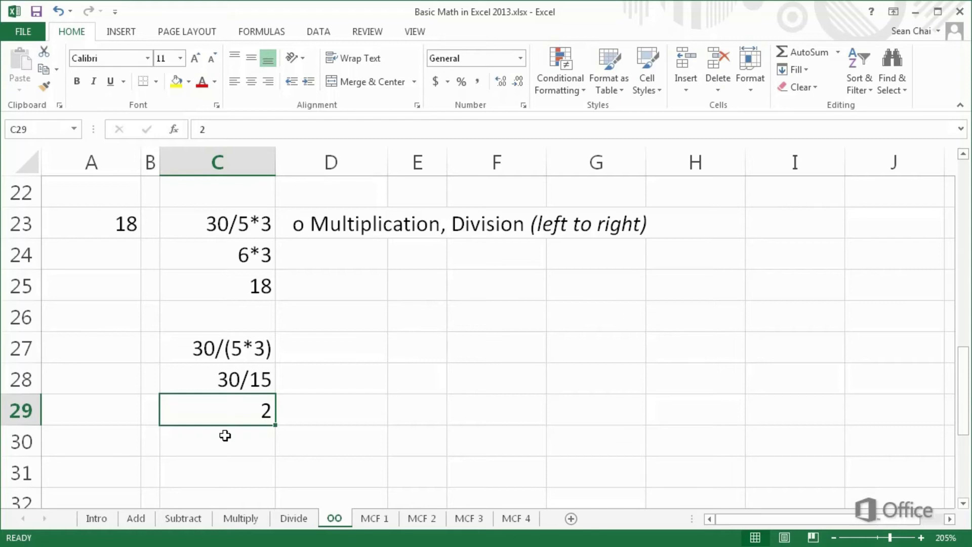
Examine the left-to-right addition and subtraction in the A33 formula and its evaluation steps in C34 and C35
scroll(225, 435, down, 3)
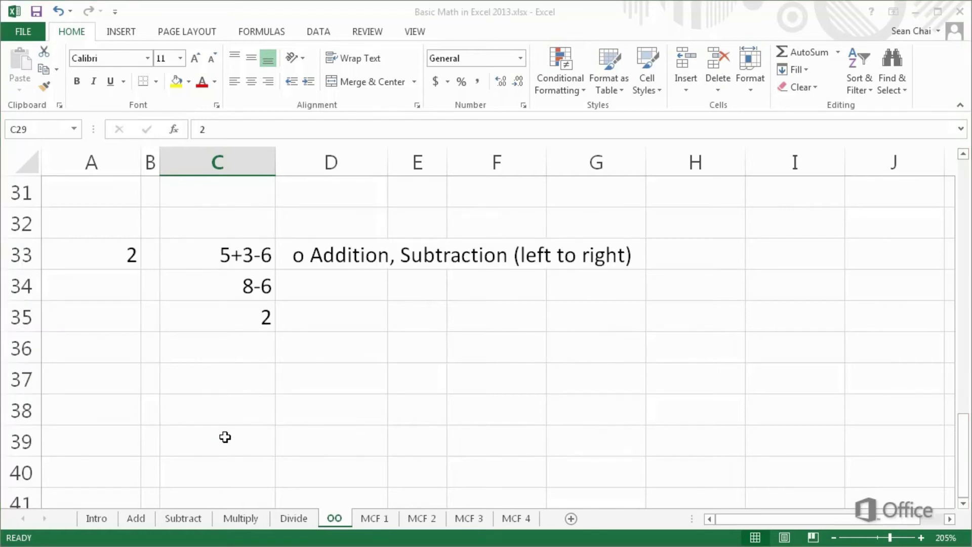
double_click(50, 261)
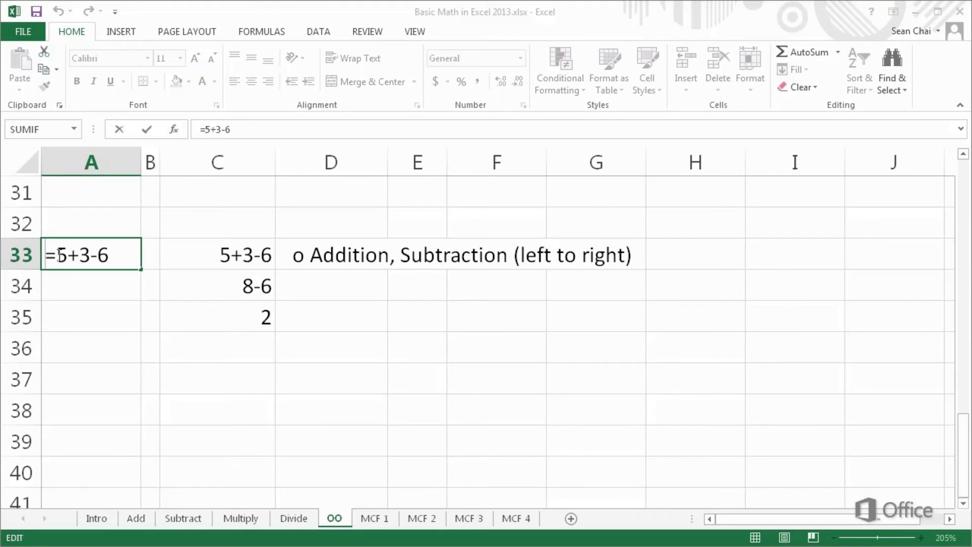
drag(59, 255, 90, 256)
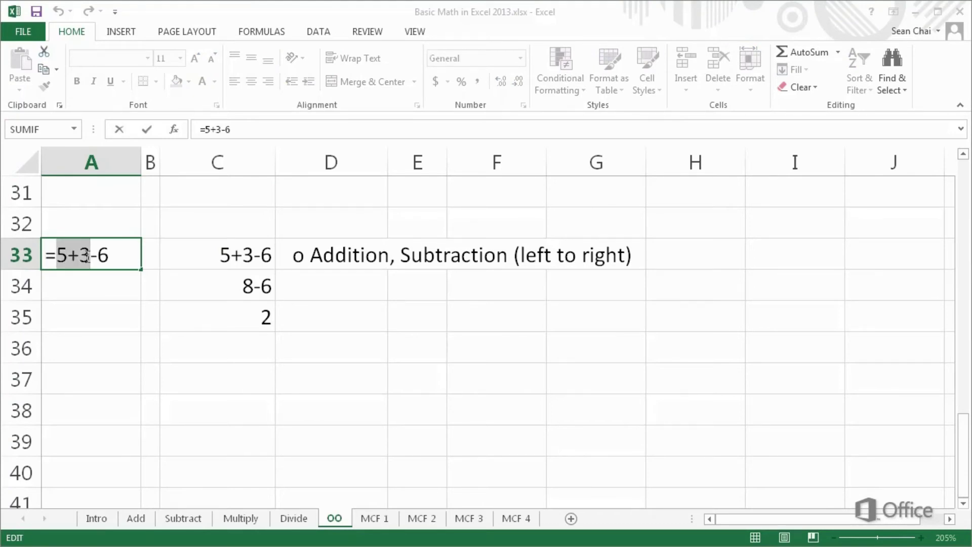
key(ctrl+Return)
click(175, 288)
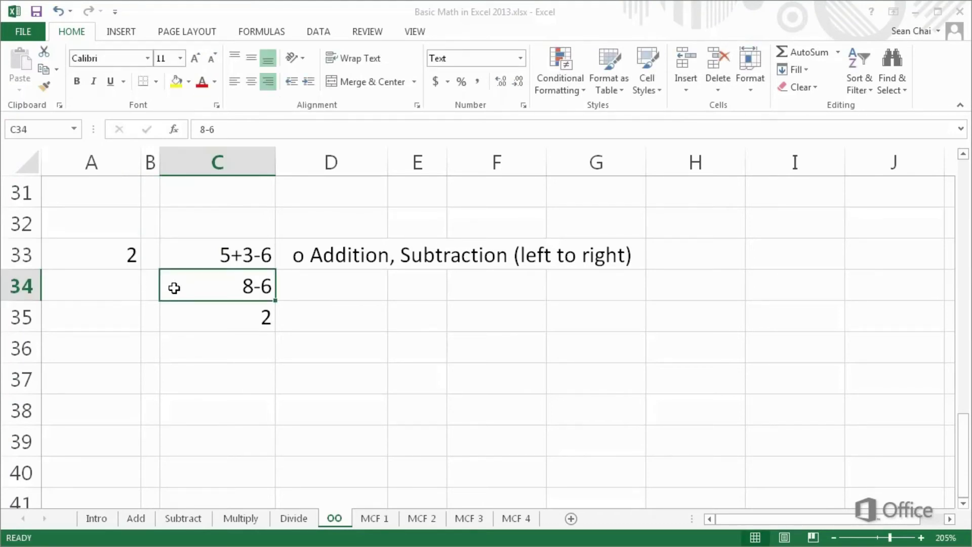
click(174, 314)
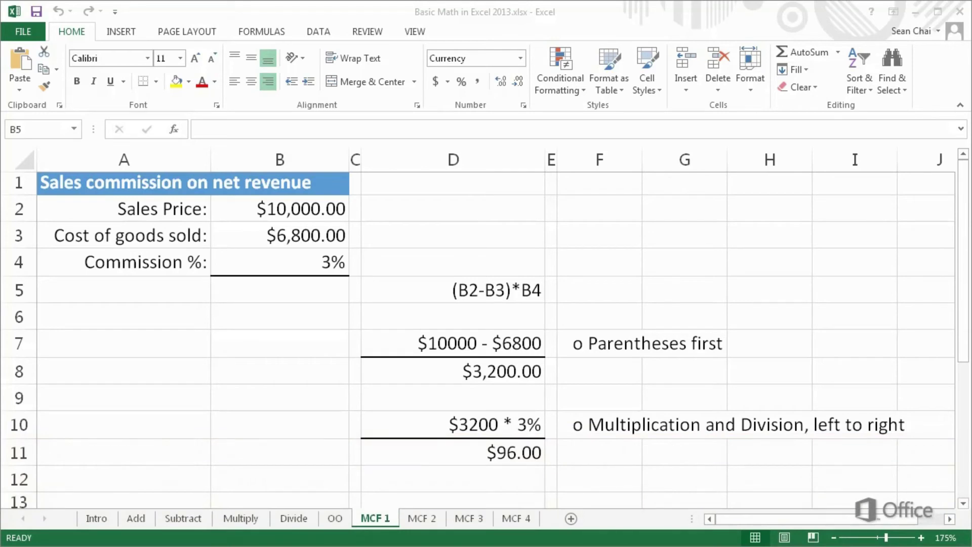
Calculate the sales commission on net revenue in B5 with the formula =(B2-B3)*B4
click(224, 289)
text(=()
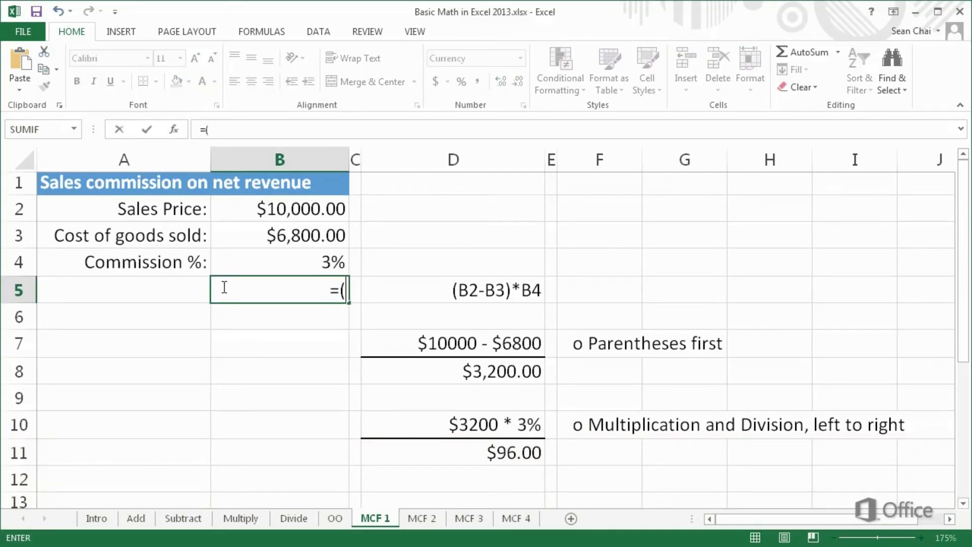
click(225, 207)
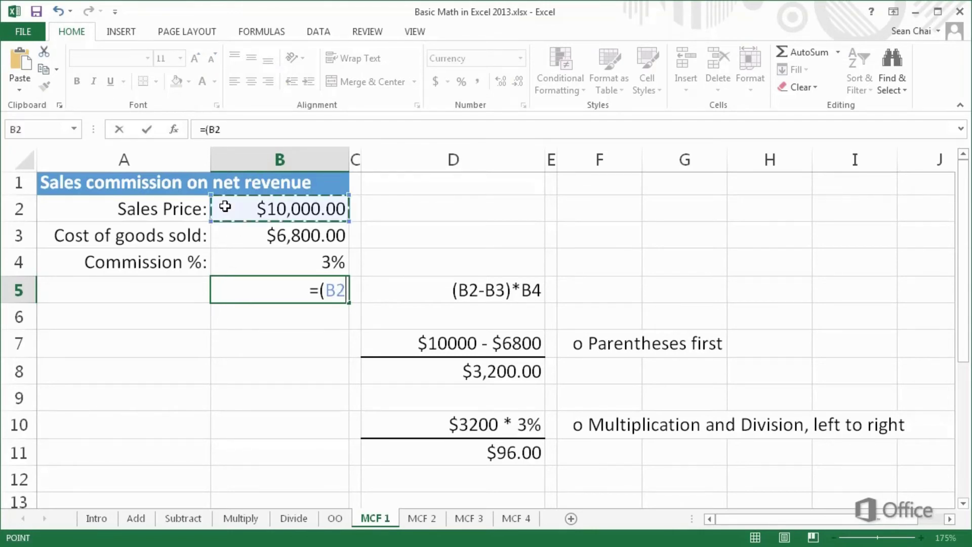
text(-)
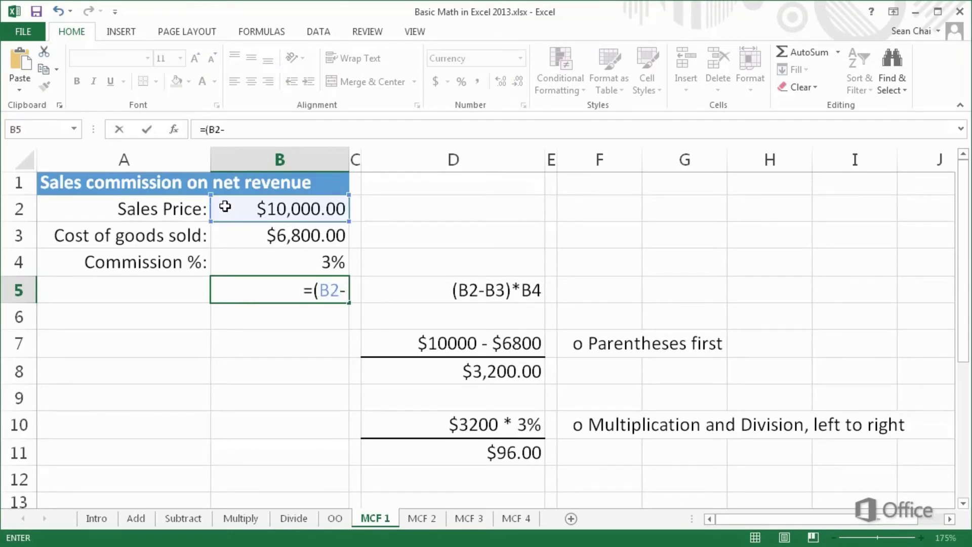
click(231, 235)
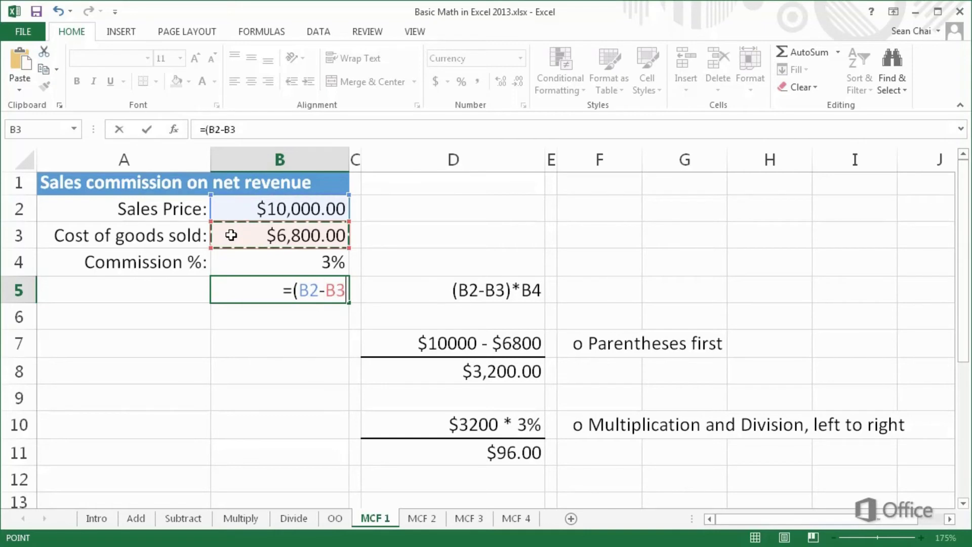
text())
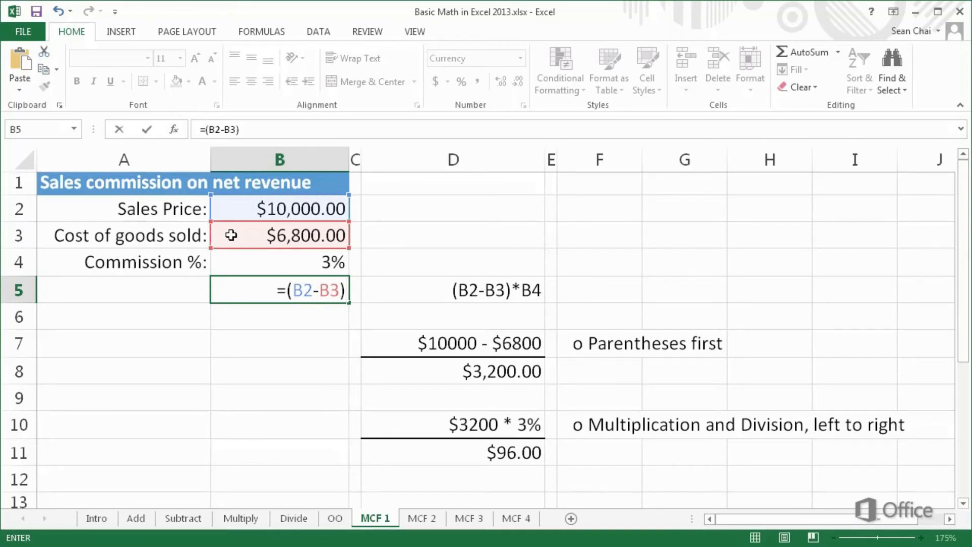
text(*)
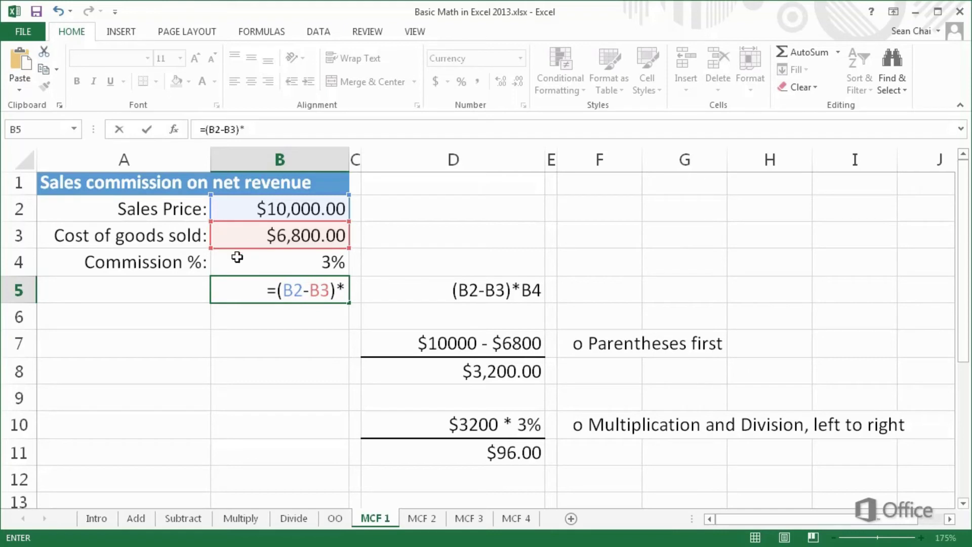
click(237, 258)
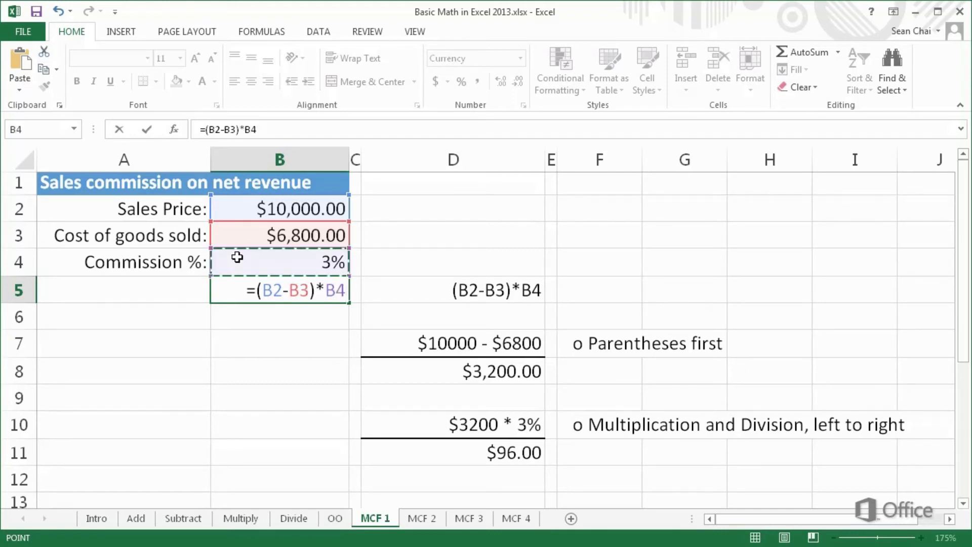
key(Return)
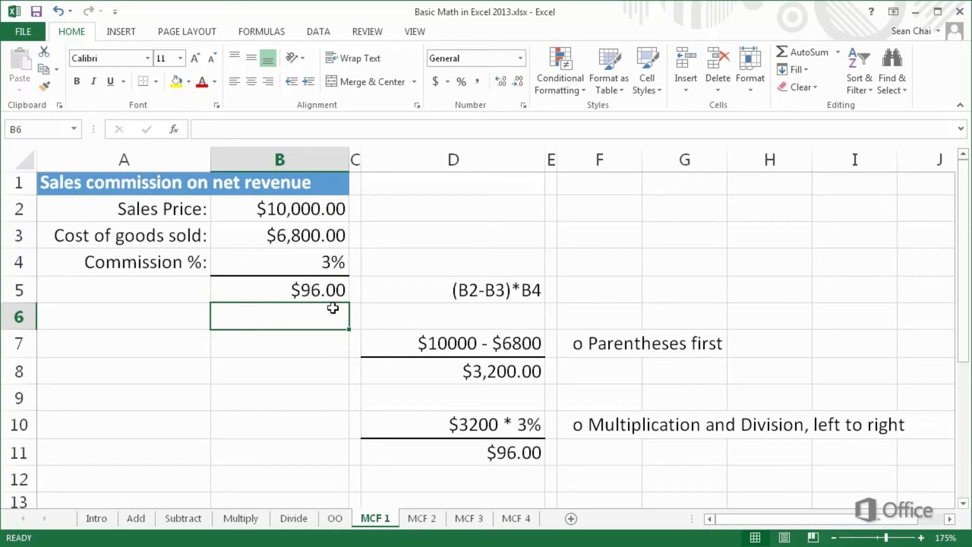
Examine how the commission formula evaluates, following the parentheses step in D7 and D8 and the multiplication step in D10 and D11
click(371, 339)
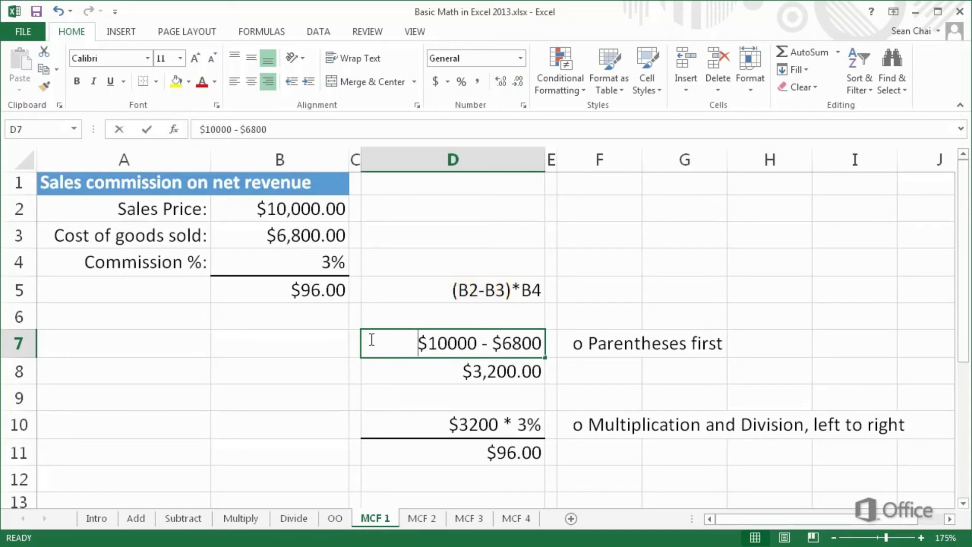
key(Escape)
click(373, 371)
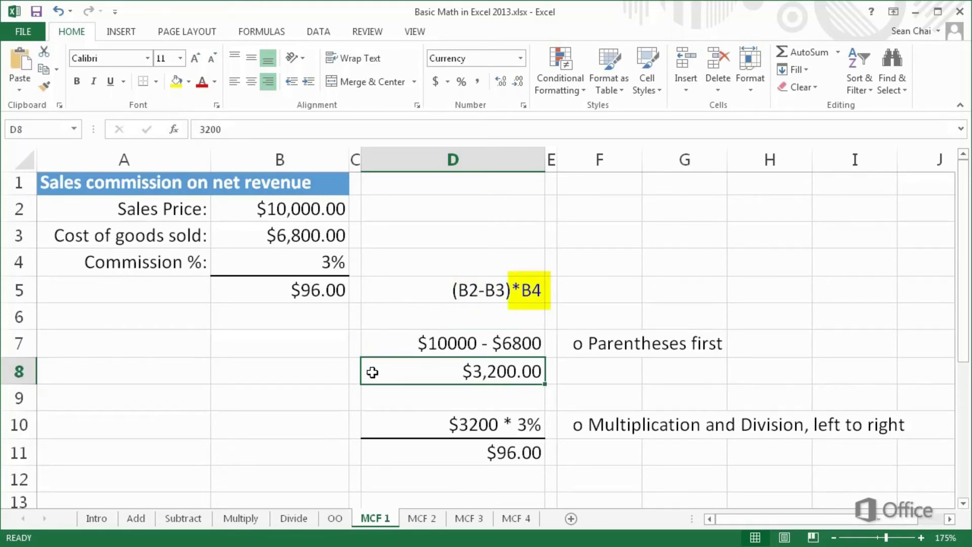
click(374, 426)
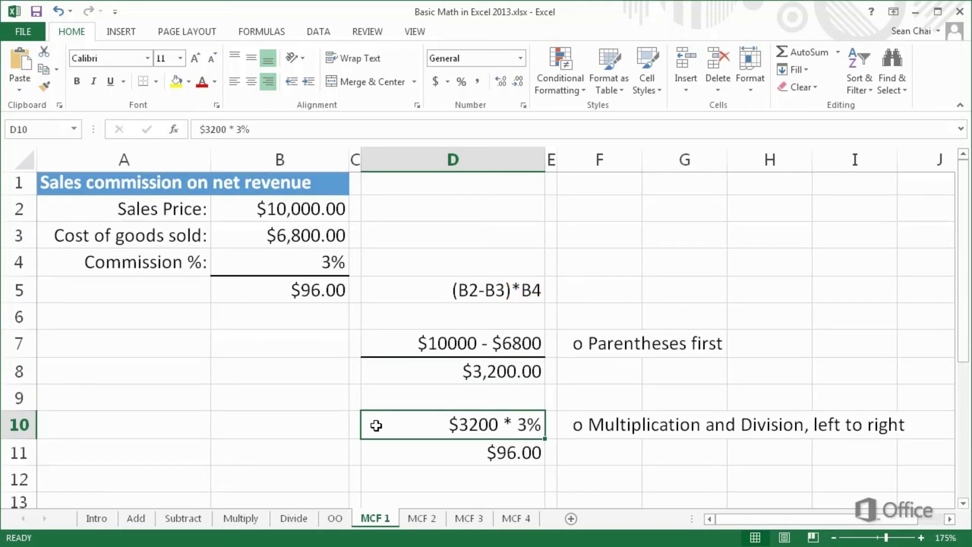
click(372, 454)
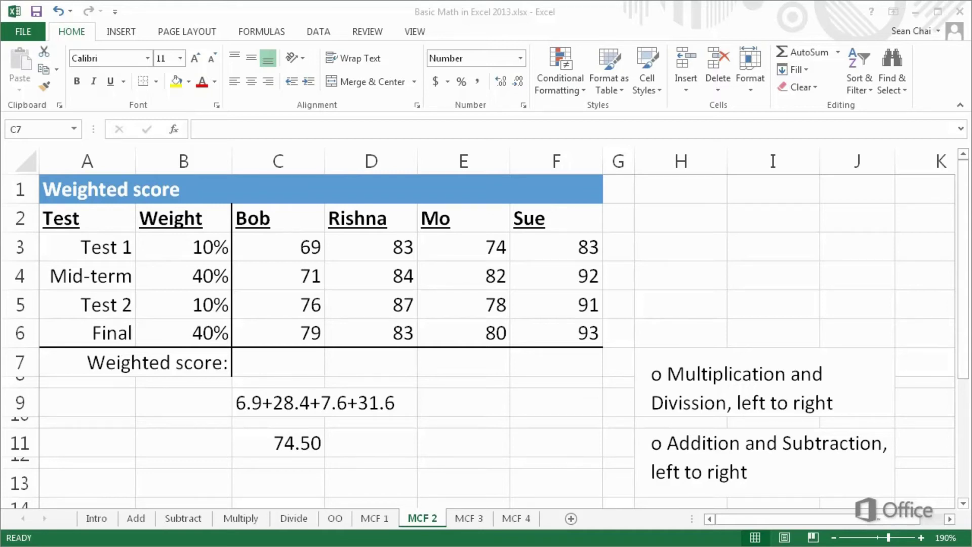
Examine the weights of Test 1 and Test 2, and those of the Mid-term and Final, in the weighted score table
click(73, 245)
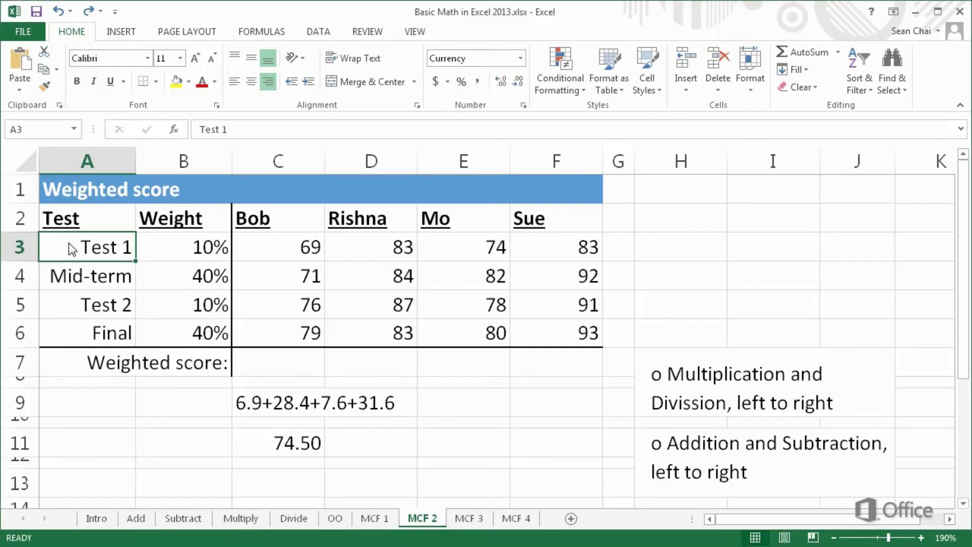
drag(72, 245, 158, 246)
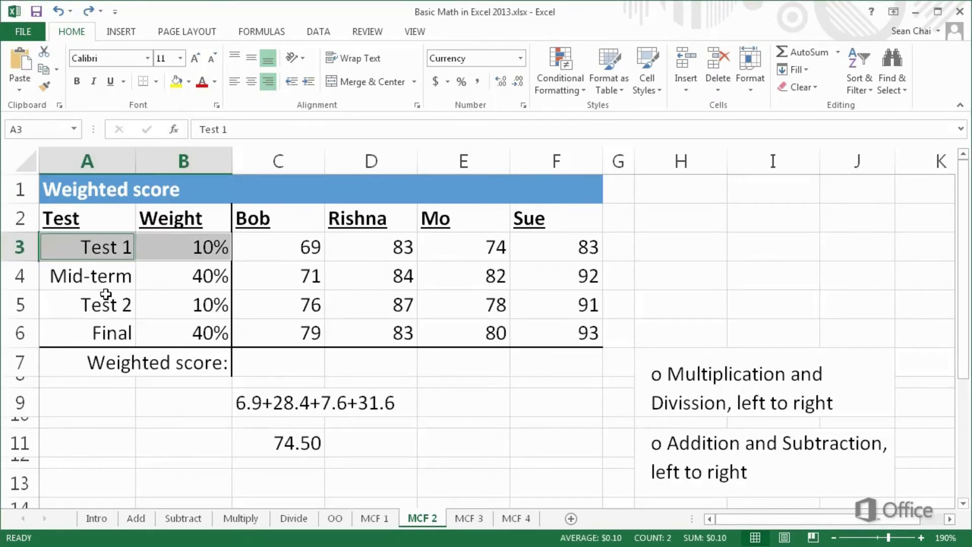
ctrl+click(84, 304)
mouse_move(83, 304)
mouse_down()
mouse_move(182, 304)
mouse_move(168, 306)
mouse_up()
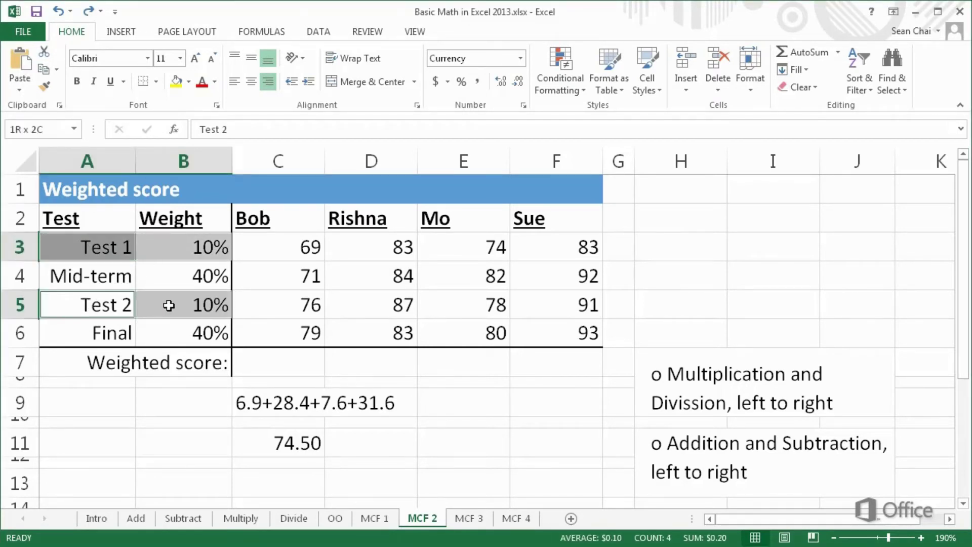
click(97, 276)
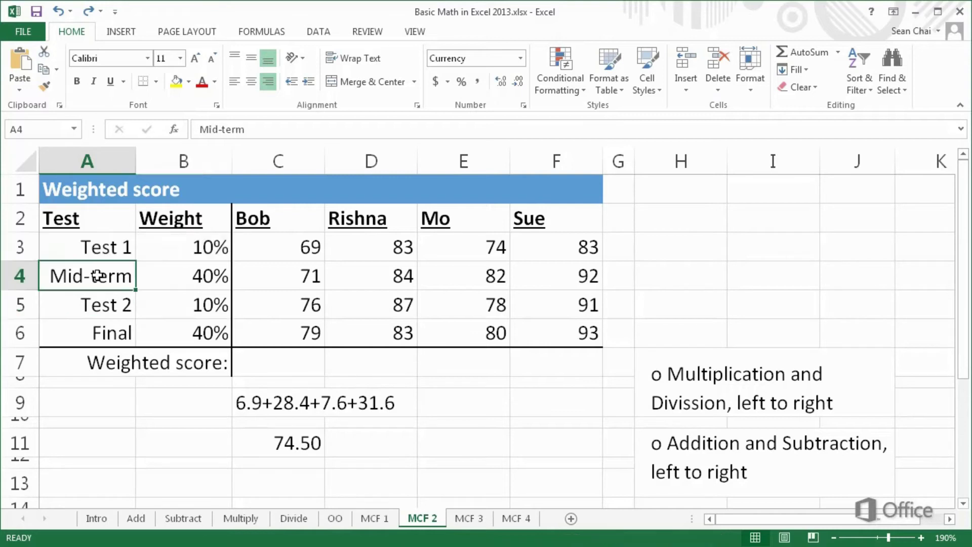
drag(97, 276, 164, 278)
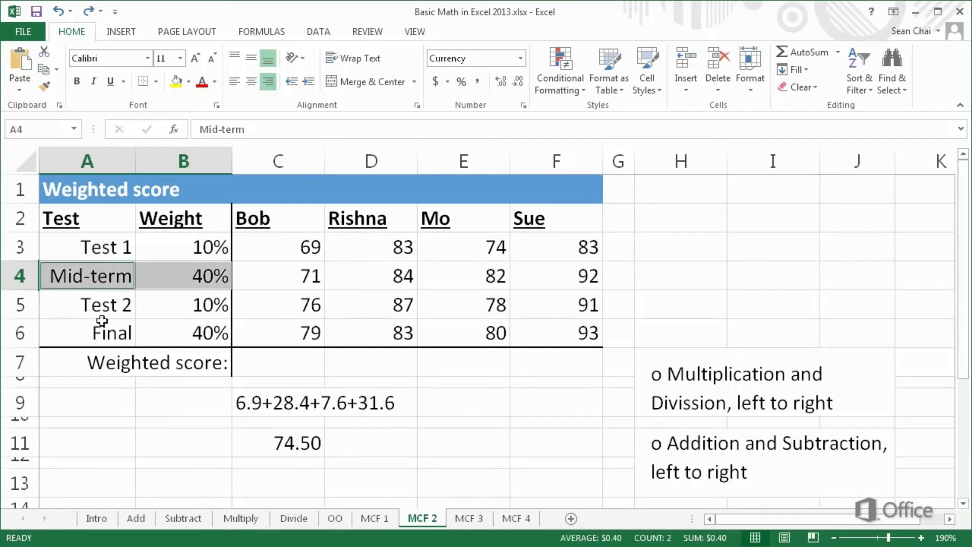
drag(102, 322, 161, 334)
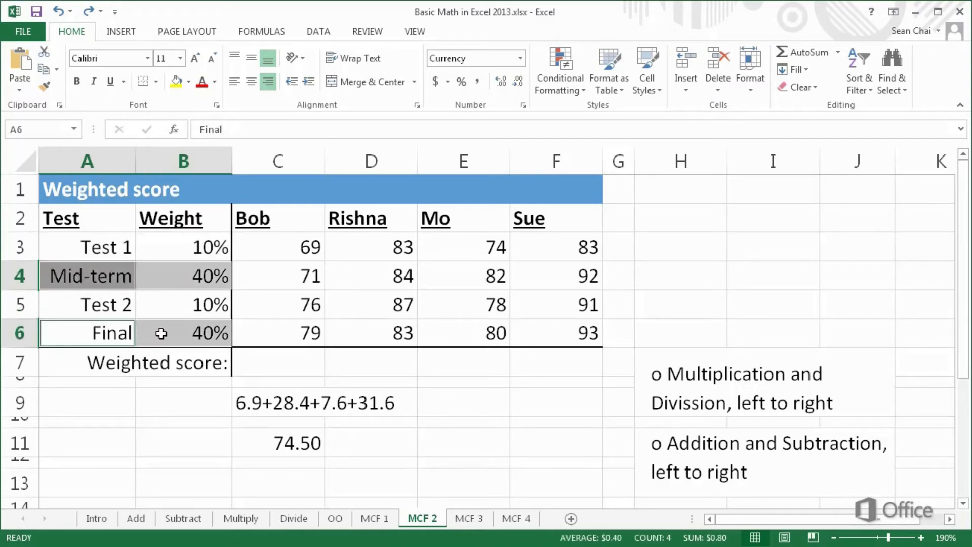
Calculate the first student's weighted score in C7 with absolute weight references, using =C3*$B$3+C4*$B$4+C5*$B$5+C6*$B$6
double_click(249, 365)
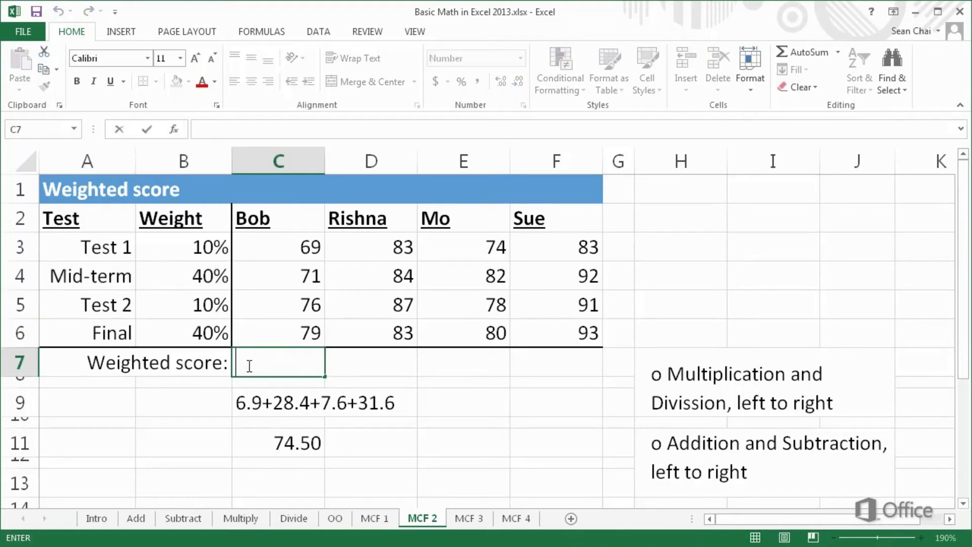
text(=)
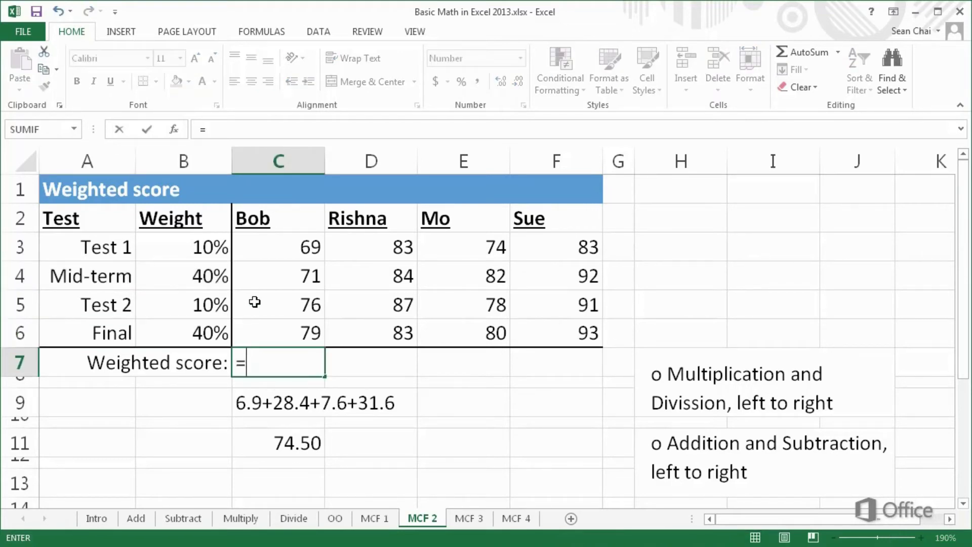
click(260, 253)
text(*)
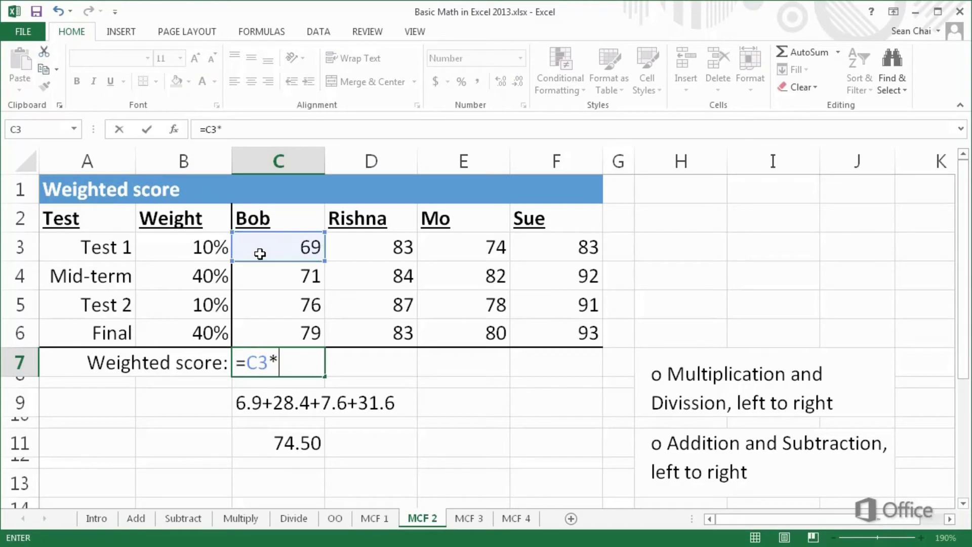
click(196, 252)
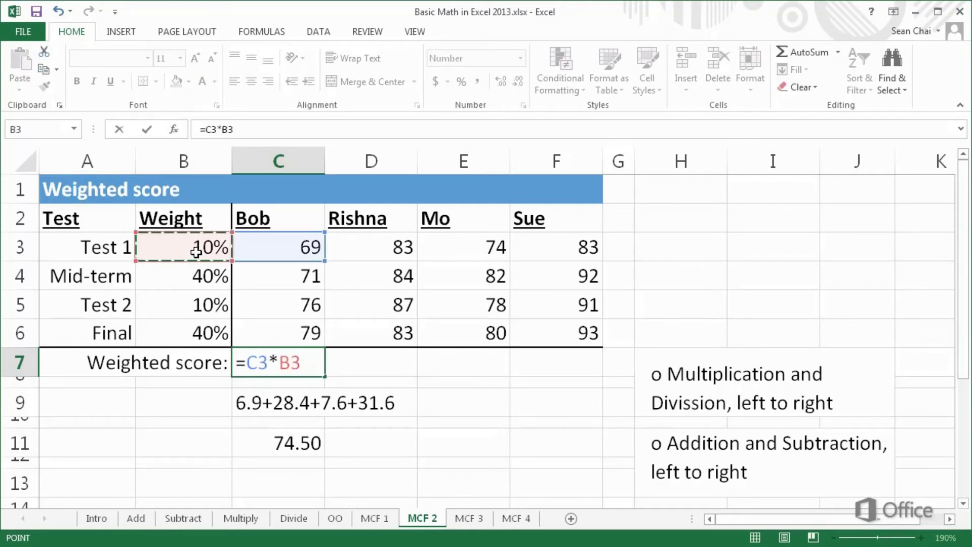
key(F4)
text(+)
click(251, 275)
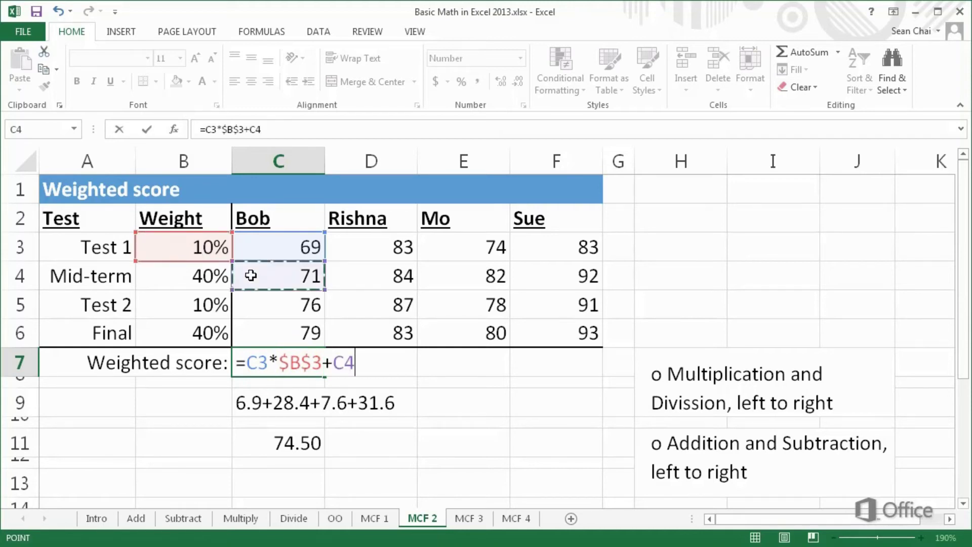
text(*)
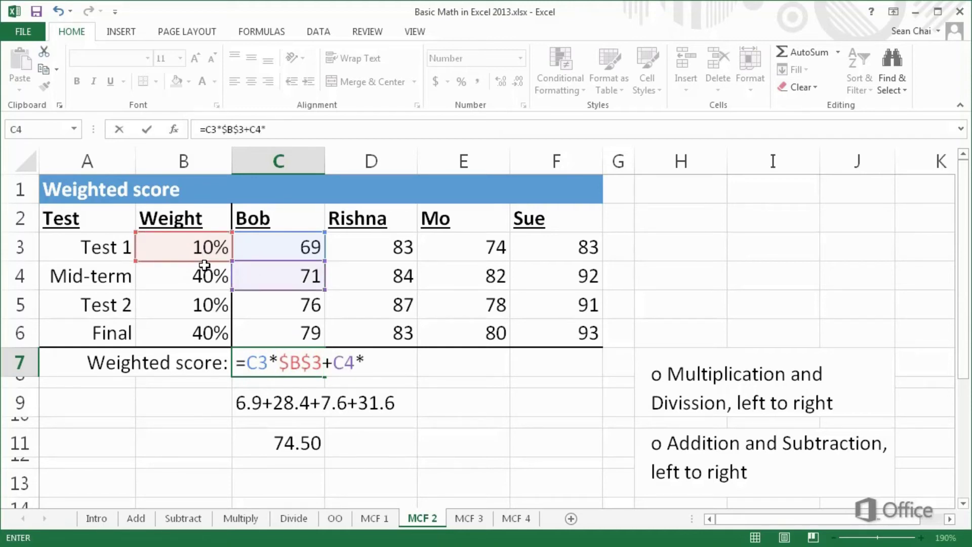
click(177, 272)
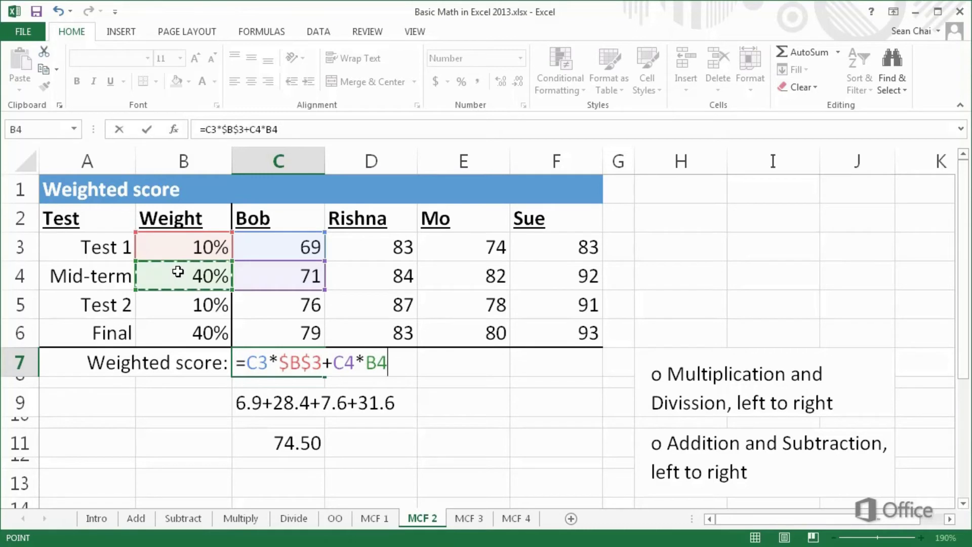
key(F4)
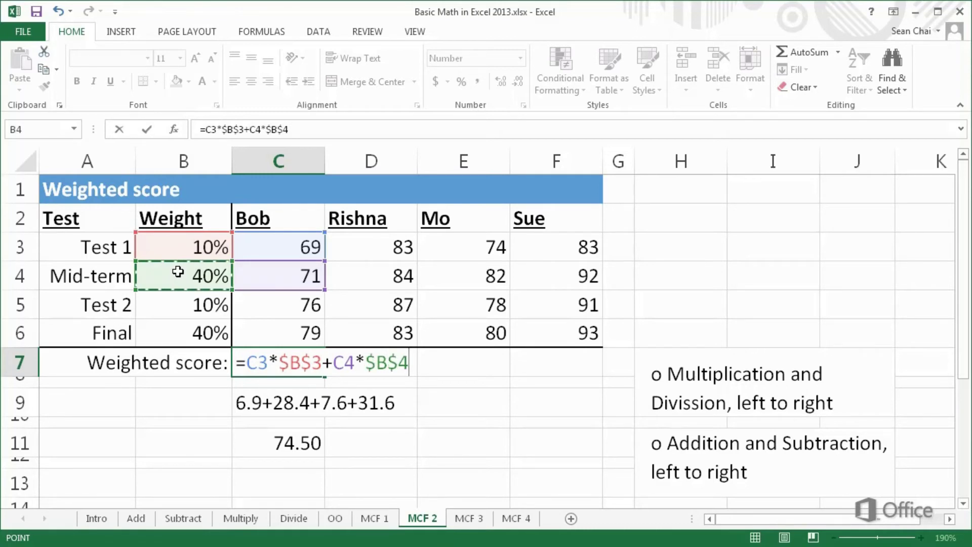
text(+)
click(249, 302)
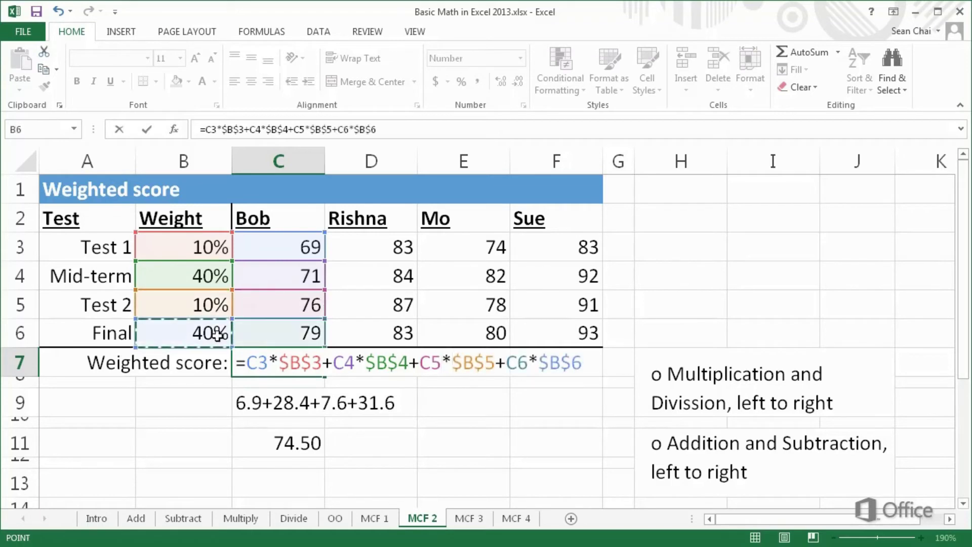
key(Return)
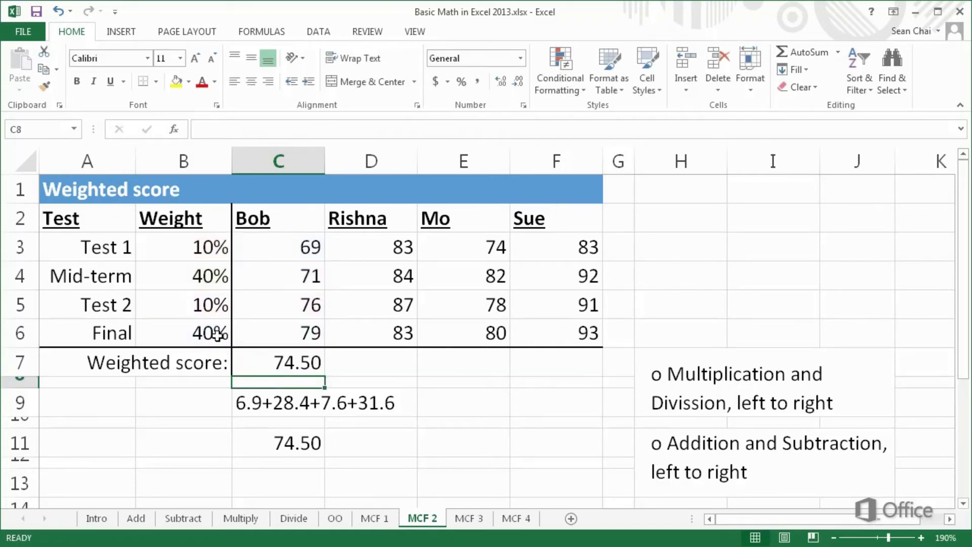
Fill the weighted score formula from C7 across to F7 for the other students
click(260, 361)
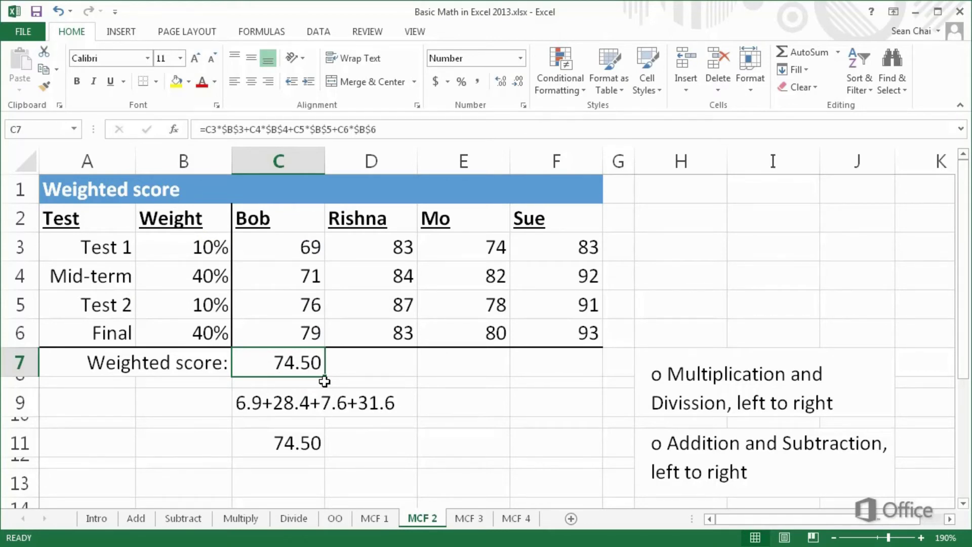
drag(325, 378, 325, 378)
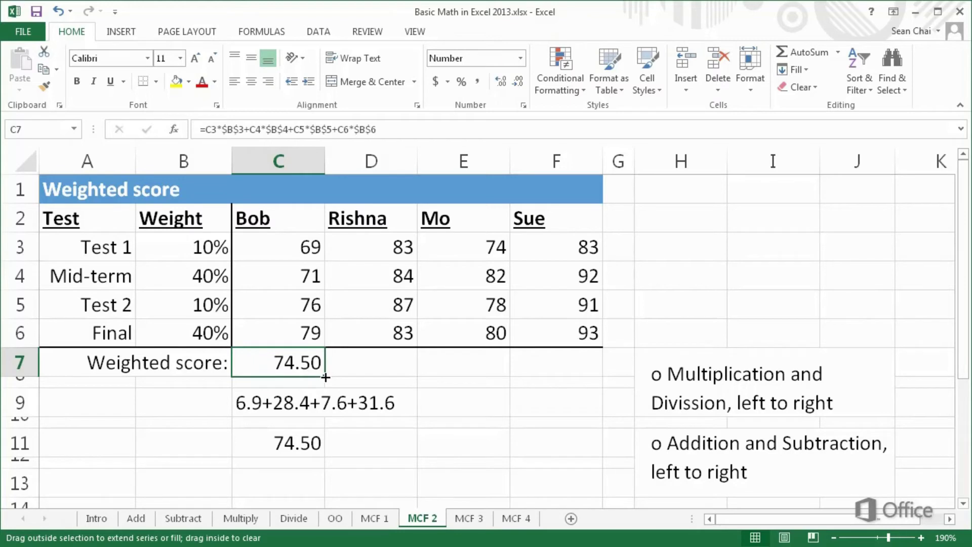
drag(325, 378, 565, 378)
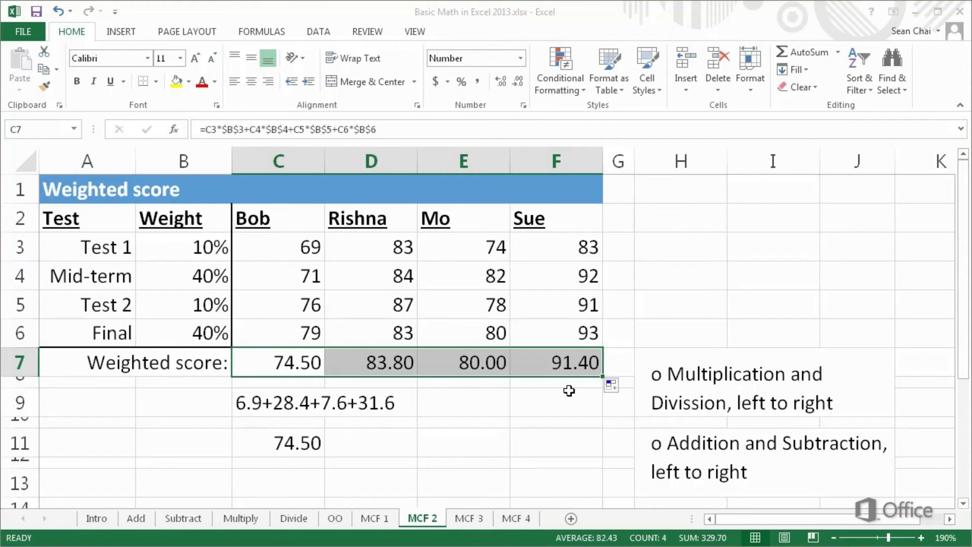
Examine the weighted score formula in C7 and its evaluation steps in C9 and C11
double_click(239, 360)
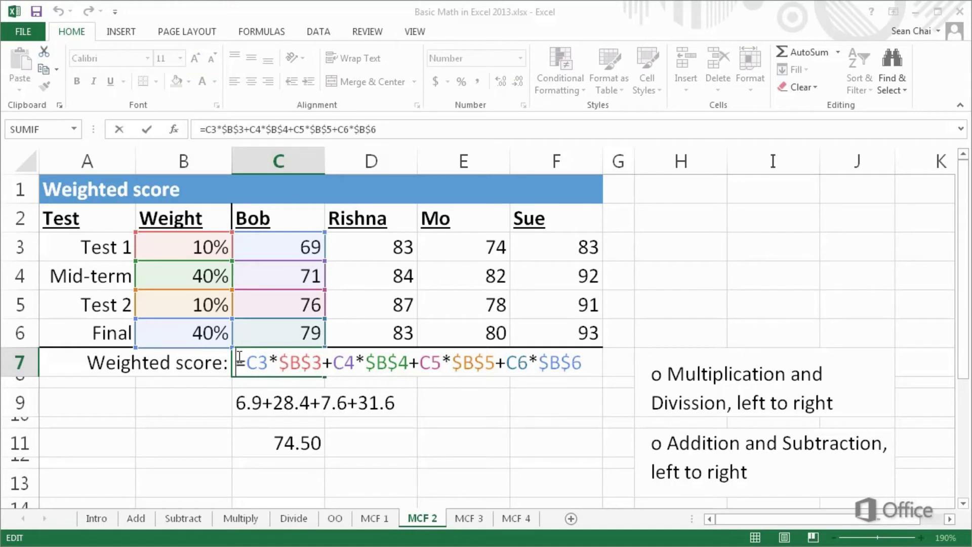
key(Escape)
double_click(241, 397)
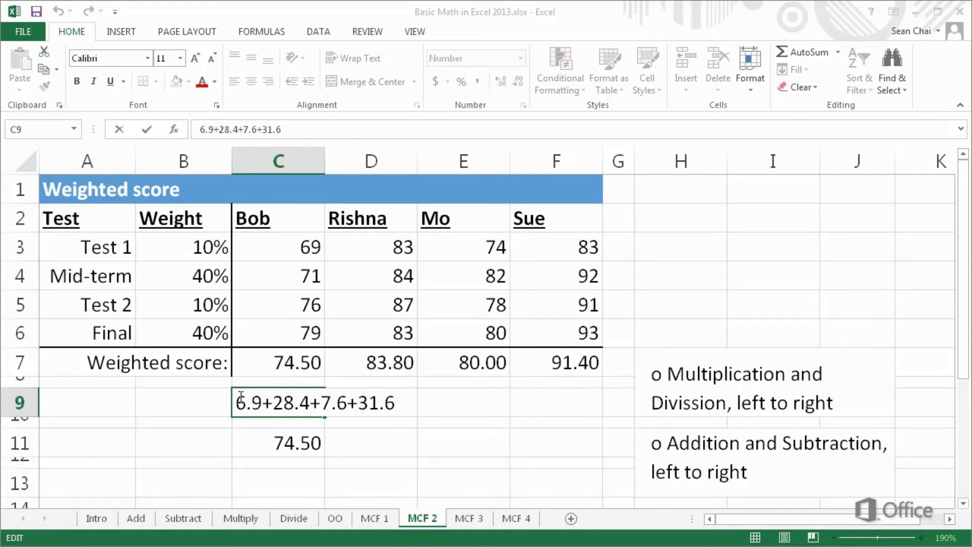
key(Escape)
click(239, 439)
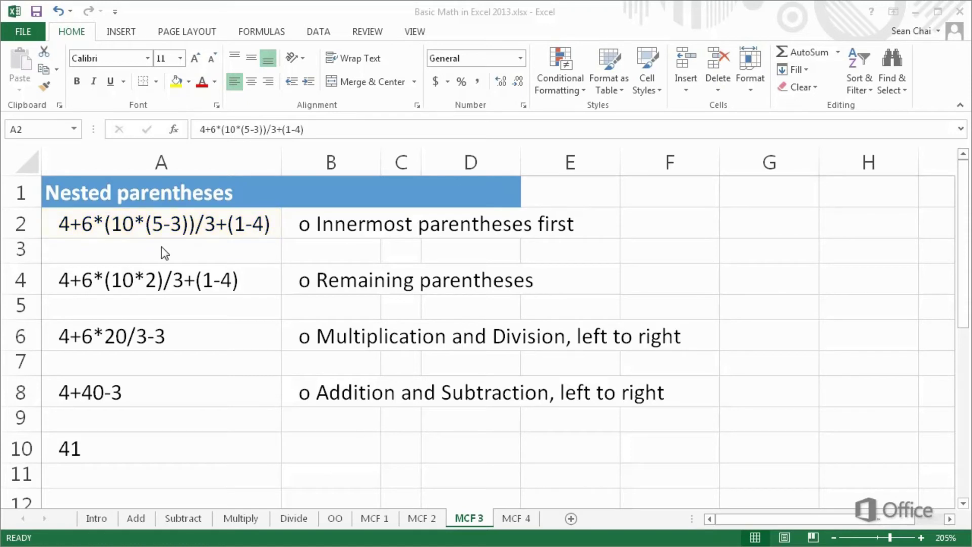
Examine the innermost parentheses (5-3) of the nested expression in A2, leaving the cell unedited
double_click(150, 224)
drag(149, 223, 188, 224)
key(Escape)
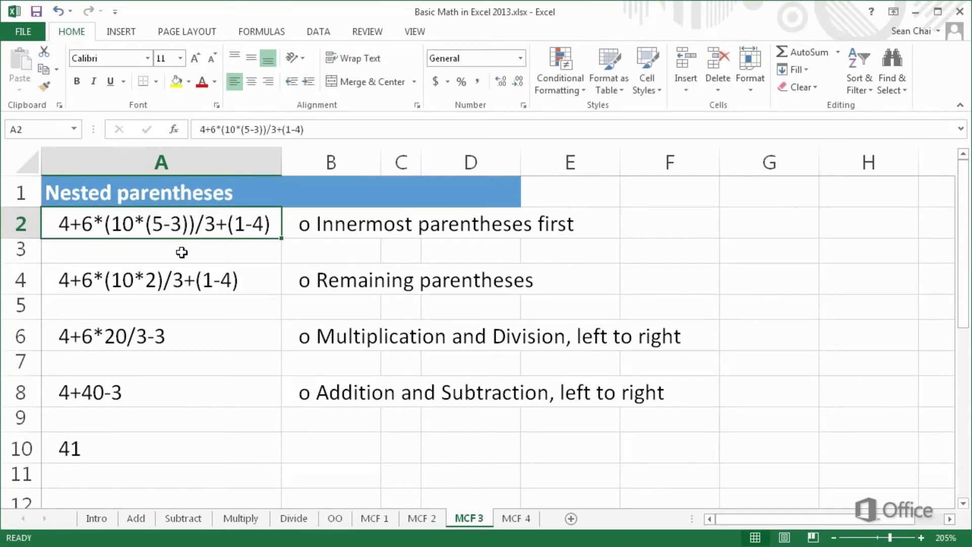
Examine the remaining parentheses (10*2) and (1-4) of the expression in A4, leaving the cell unedited
click(161, 282)
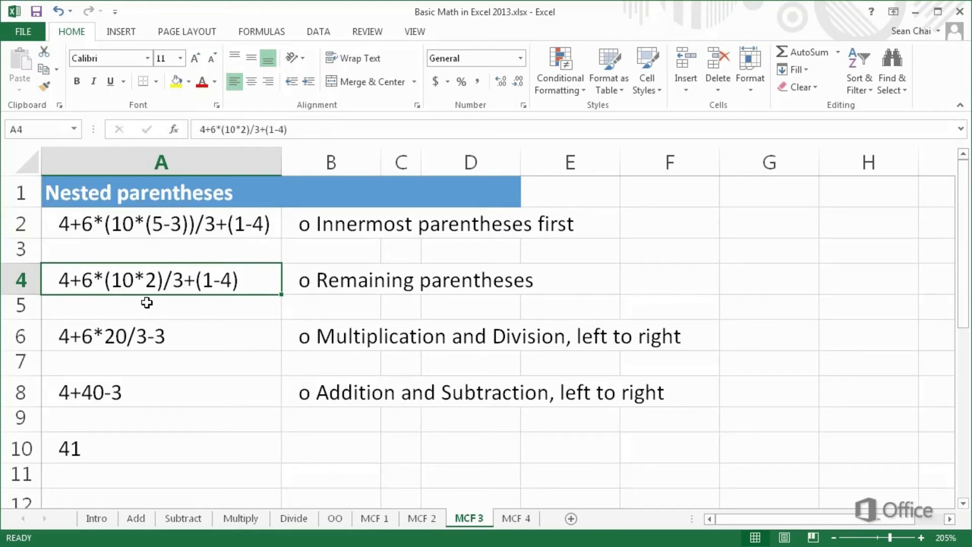
double_click(106, 282)
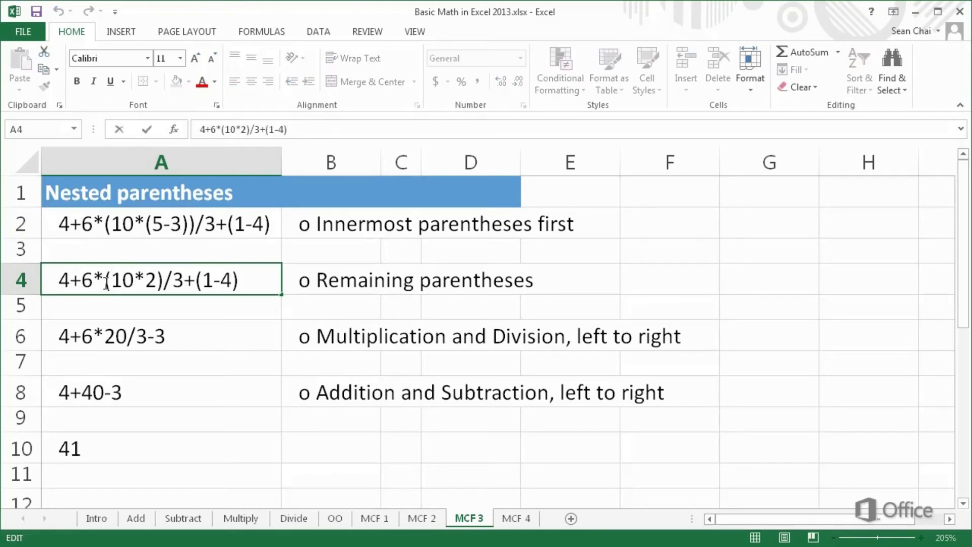
drag(107, 283, 239, 284)
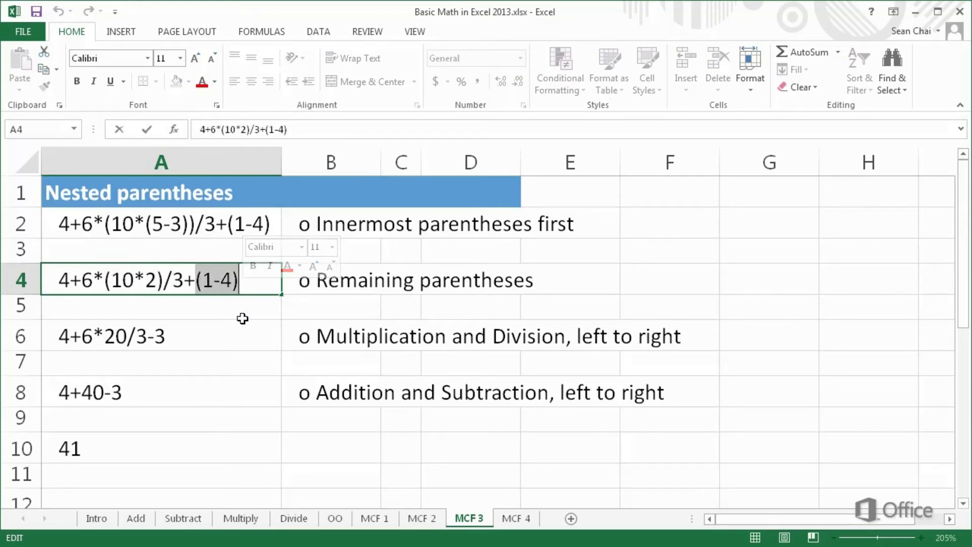
Examine the multiplication 6*20 and the division by 3 in the A6 expression, working from left to right
click(230, 334)
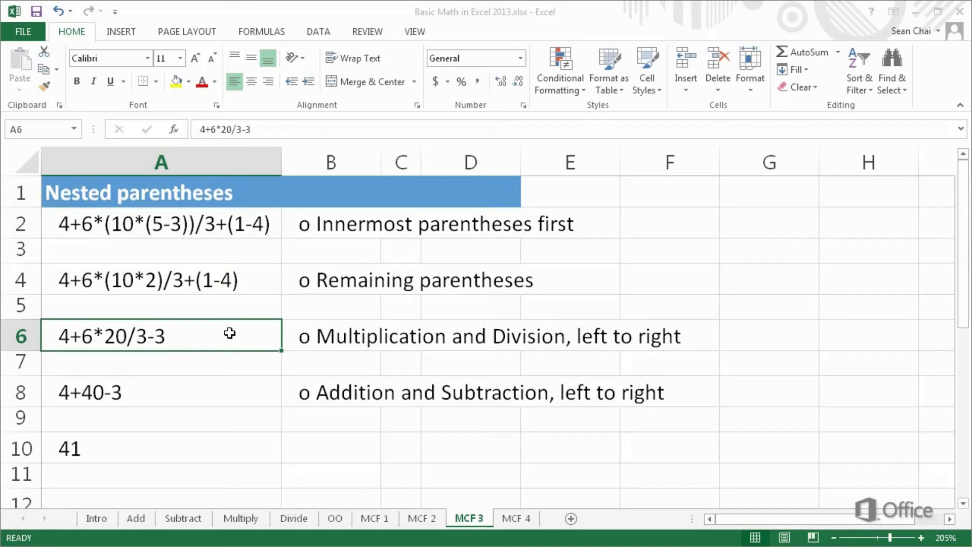
double_click(83, 336)
drag(83, 336, 127, 338)
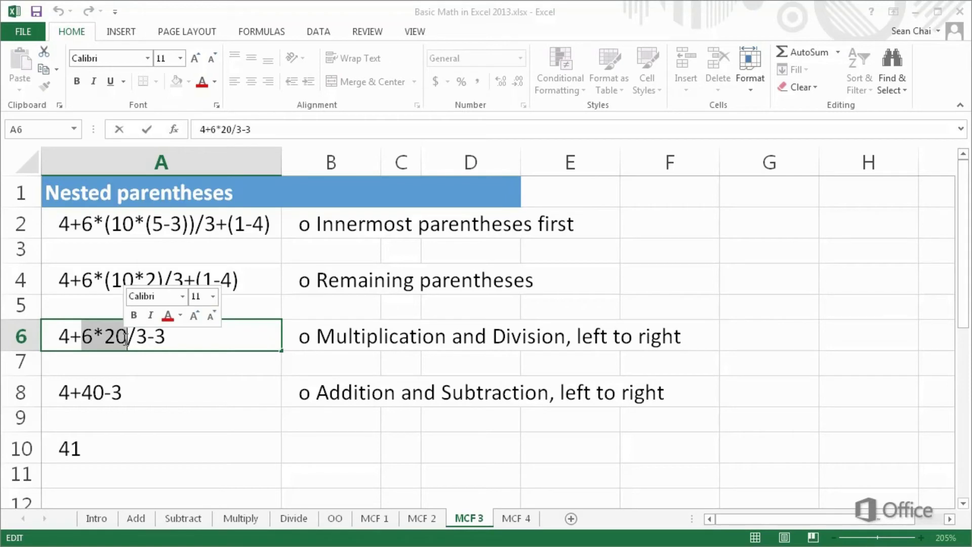
click(126, 338)
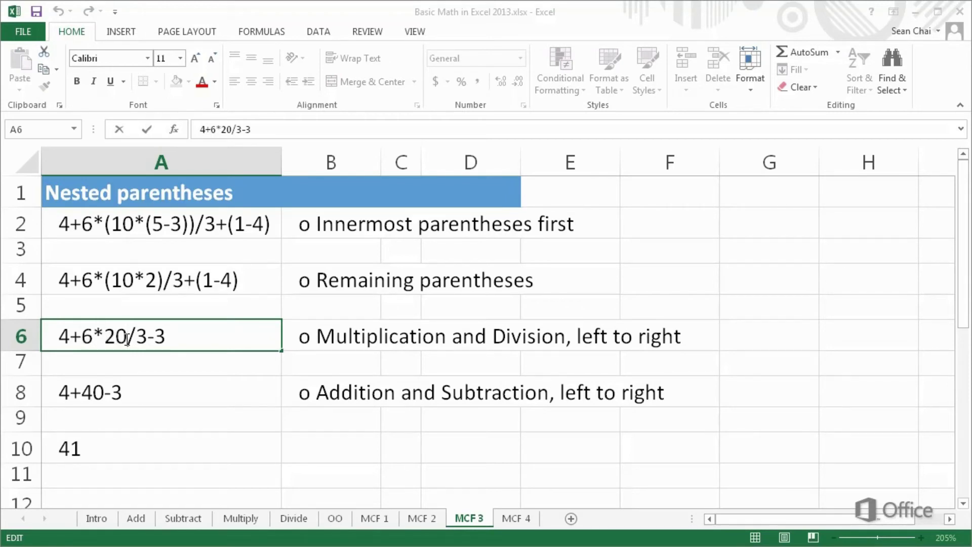
drag(127, 338, 147, 338)
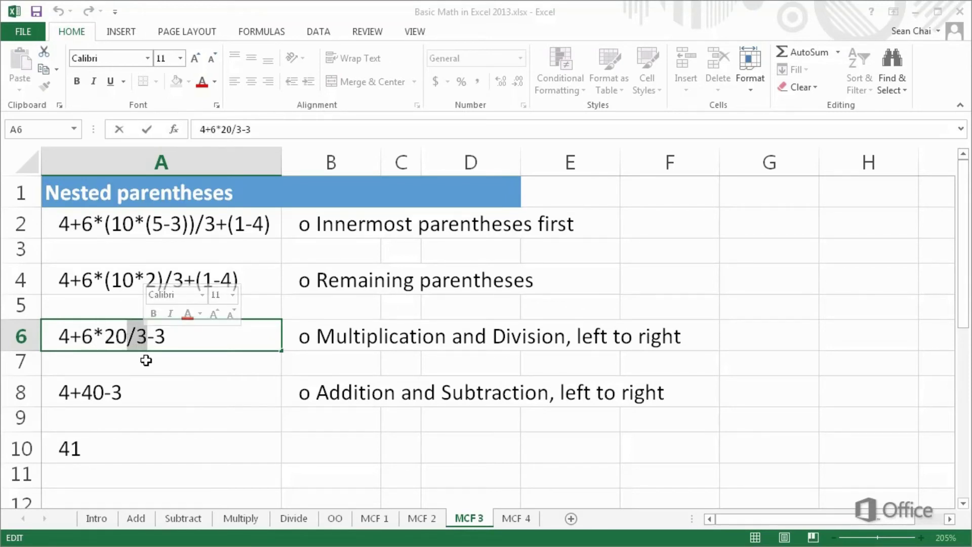
Examine the addition and subtraction in the A8 expression 4+40-3, ending at the final result in A10
click(141, 387)
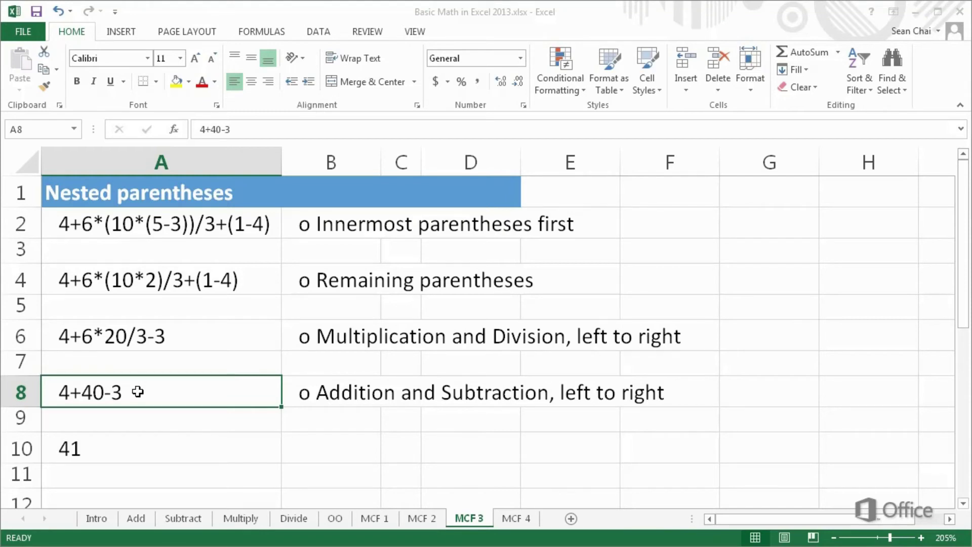
double_click(58, 392)
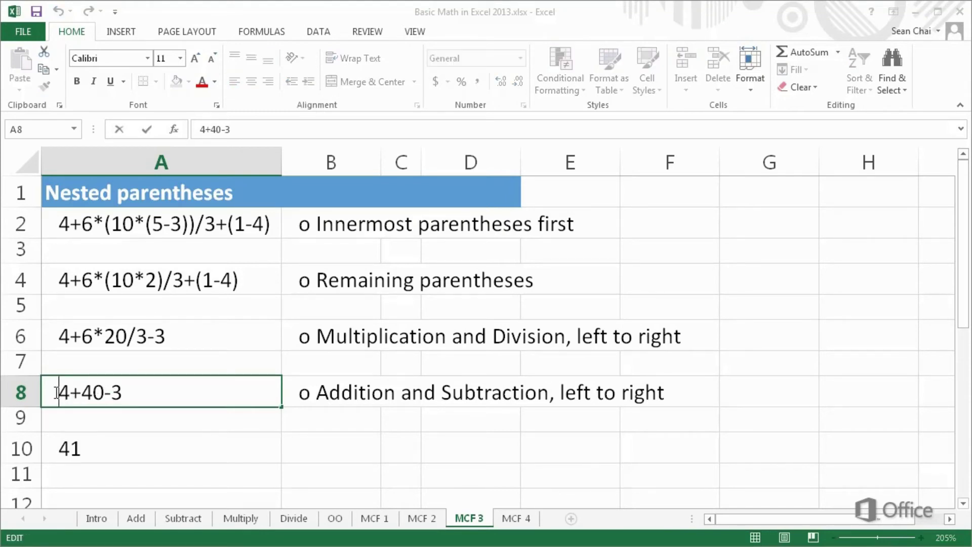
drag(57, 392, 122, 391)
click(105, 393)
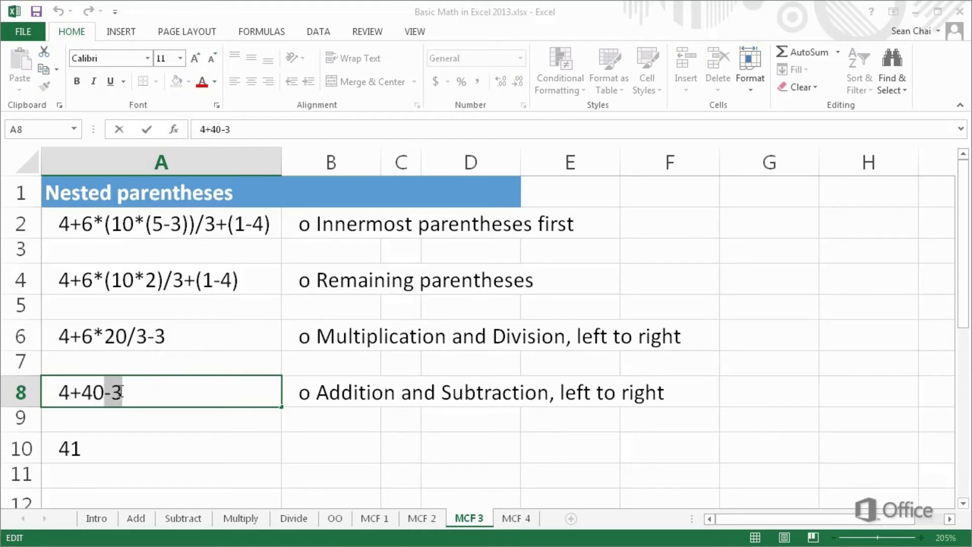
click(51, 448)
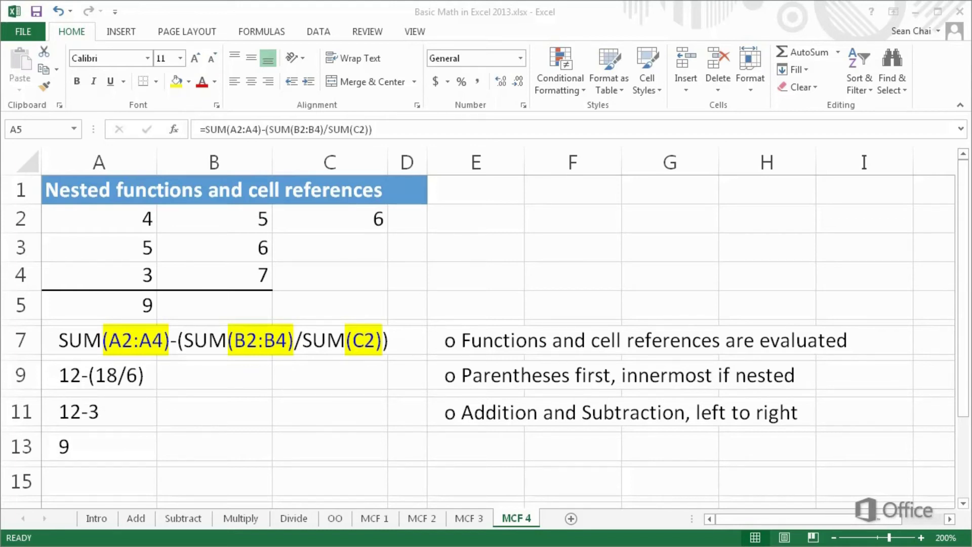
Examine the nested SUM formula in A5 on the MCF 4 sheet and its evaluation steps in A9, A11 and A13
double_click(47, 310)
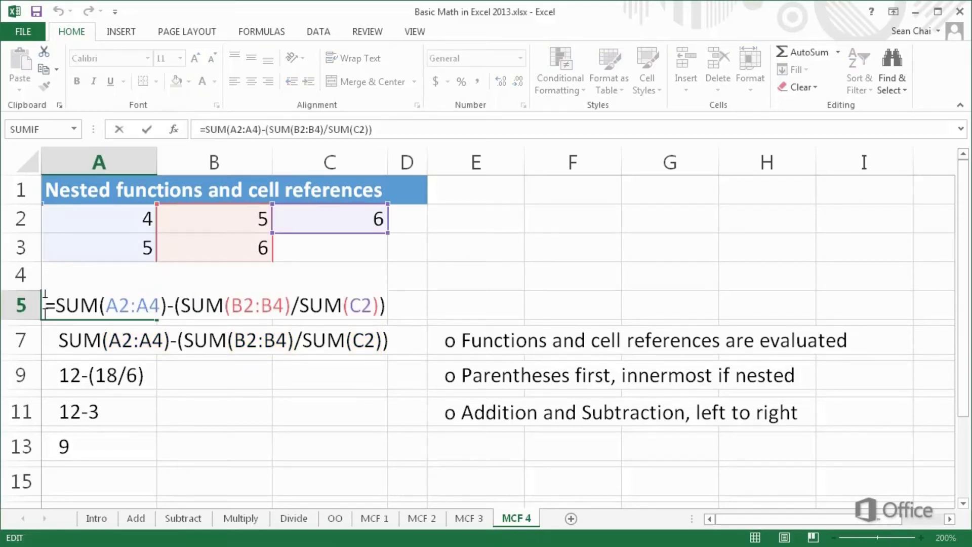
key(Escape)
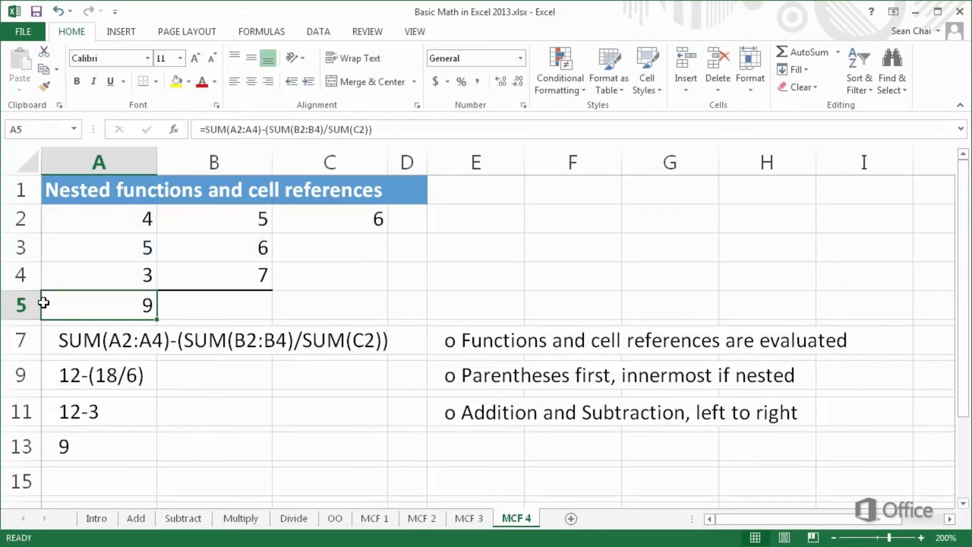
click(50, 375)
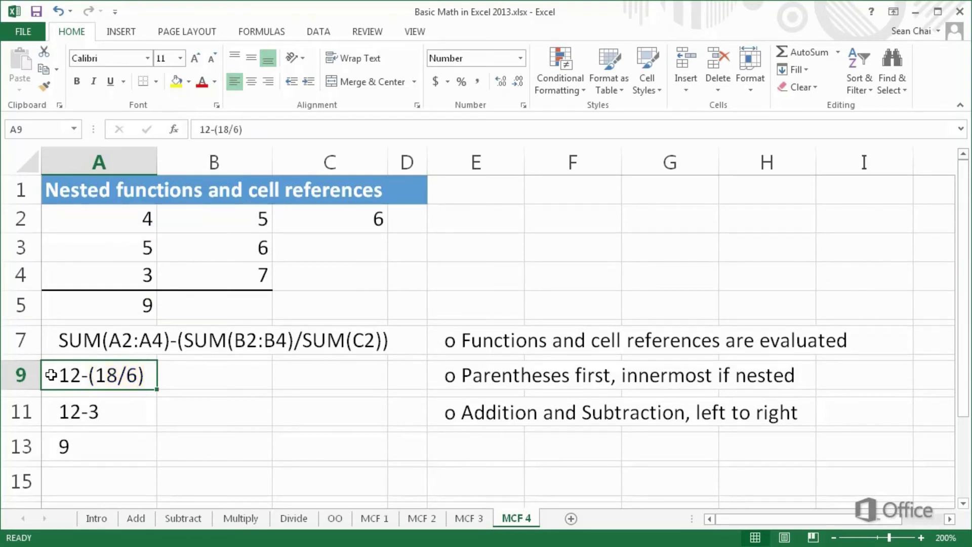
click(48, 414)
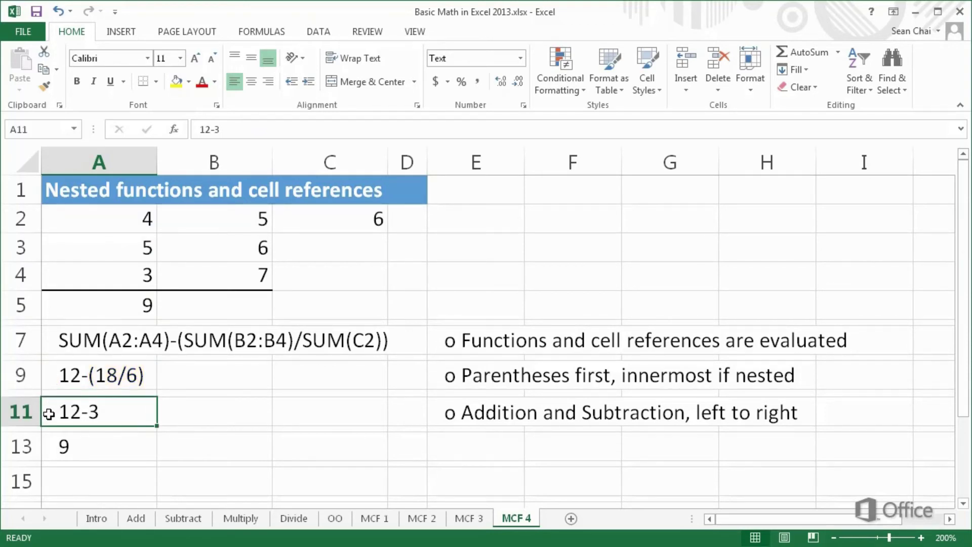
click(50, 446)
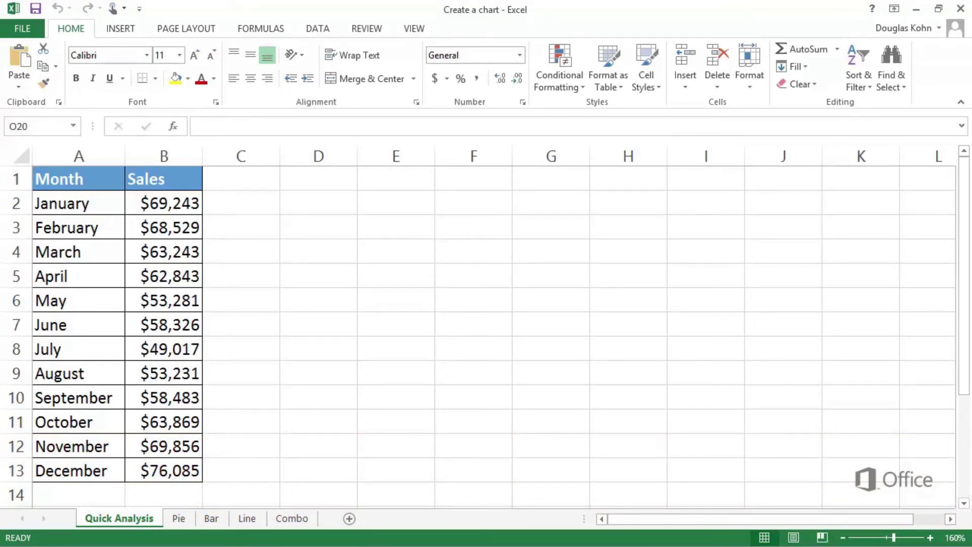
Create a clustered column chart from the Month and Sales data in A1:B13 using Quick Analysis
click(236, 254)
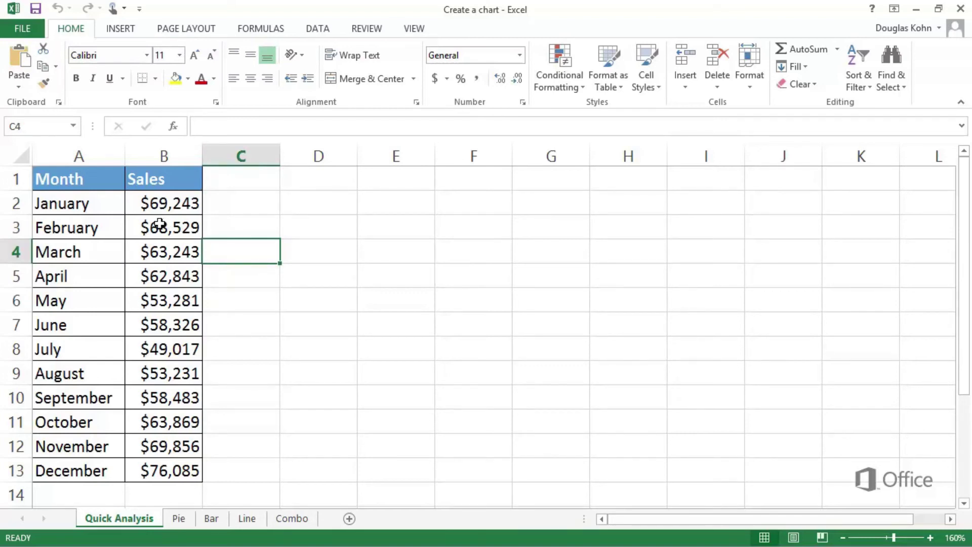
drag(107, 185, 186, 471)
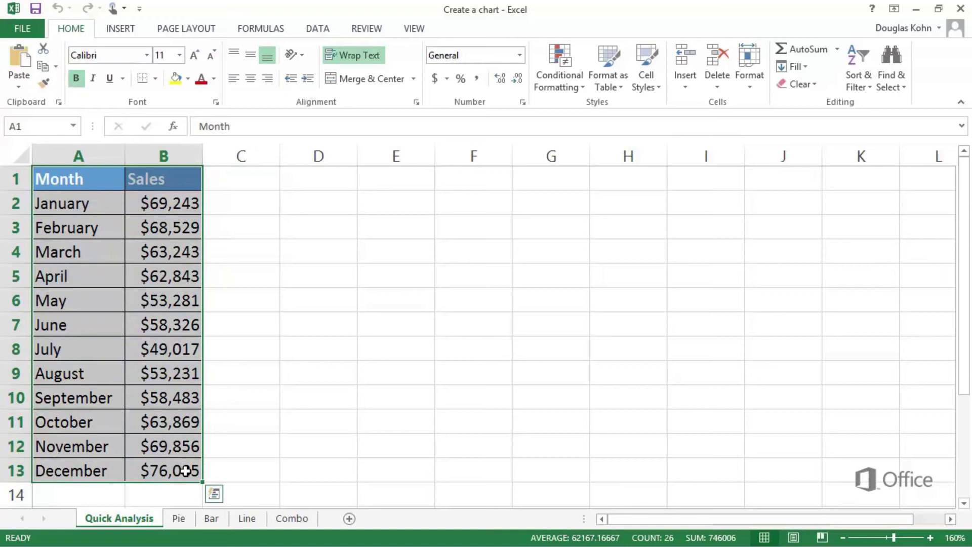
click(213, 494)
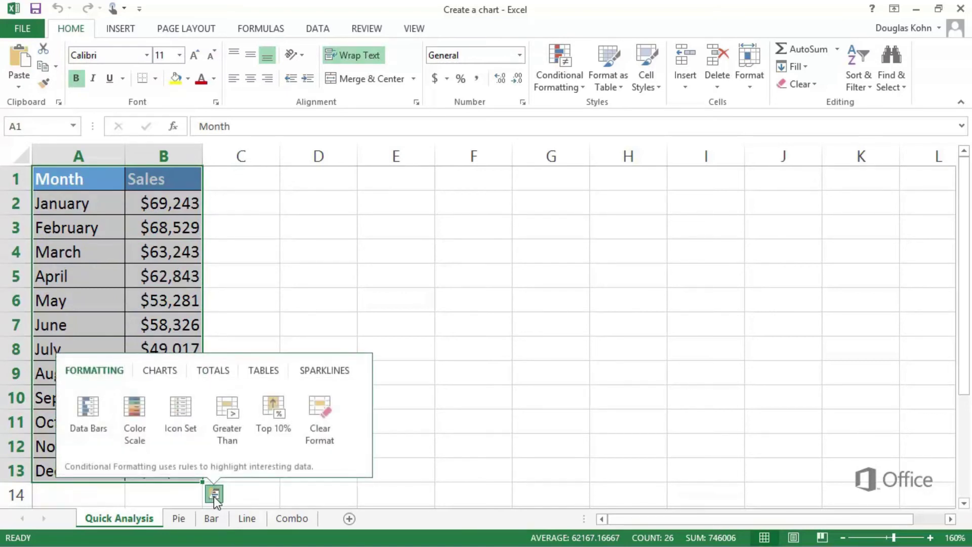
click(162, 374)
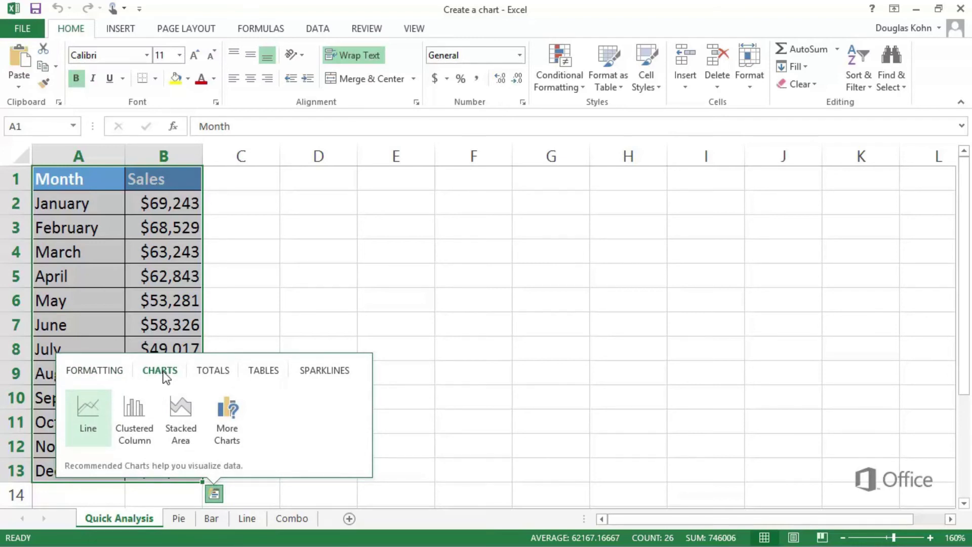
mouse_move(105, 408)
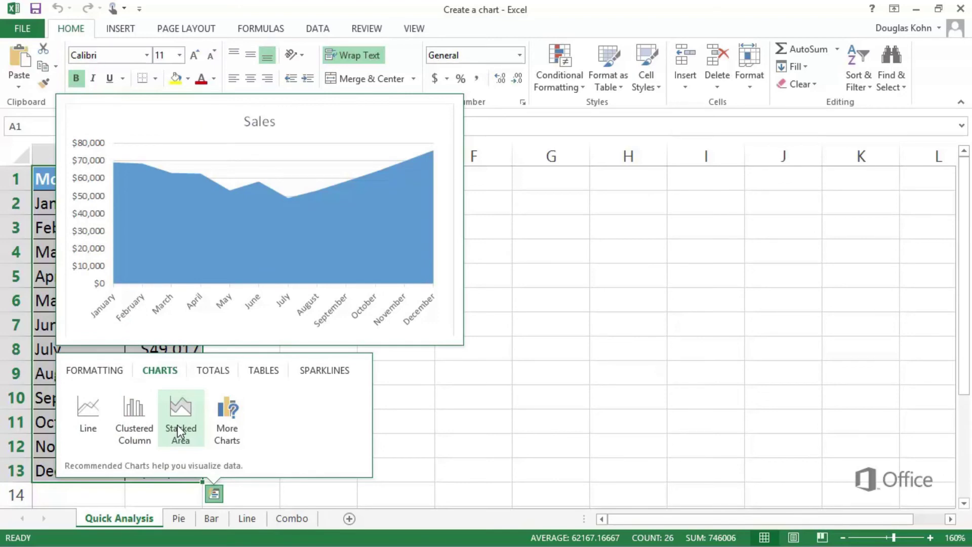
click(144, 423)
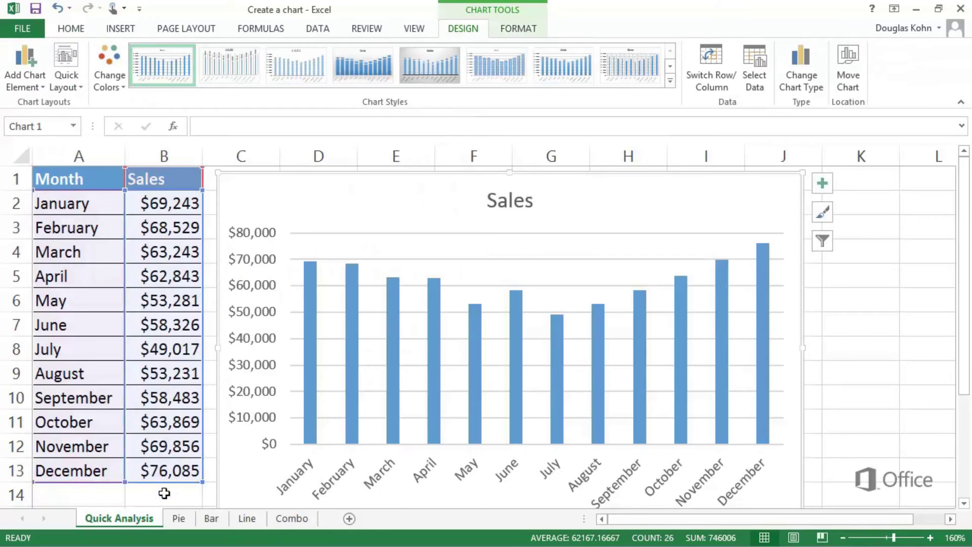
click(163, 494)
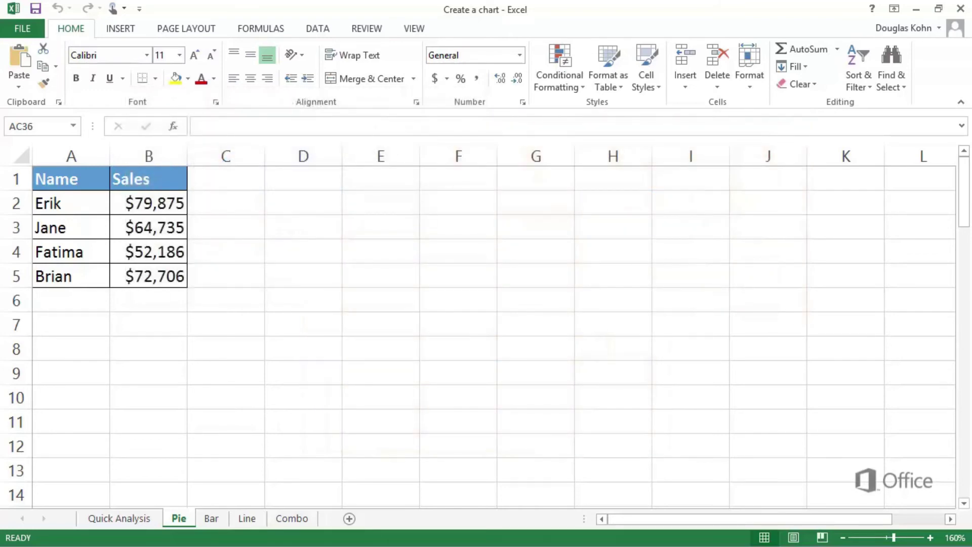
Create a pie chart from the Name and Sales data in A1:B5 on the Pie sheet using Quick Analysis
click(224, 226)
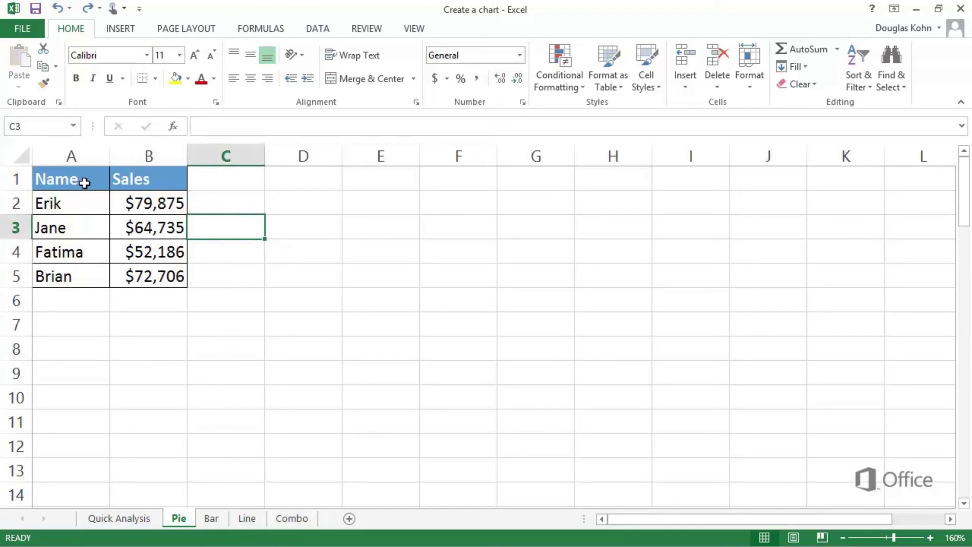
drag(84, 183, 159, 275)
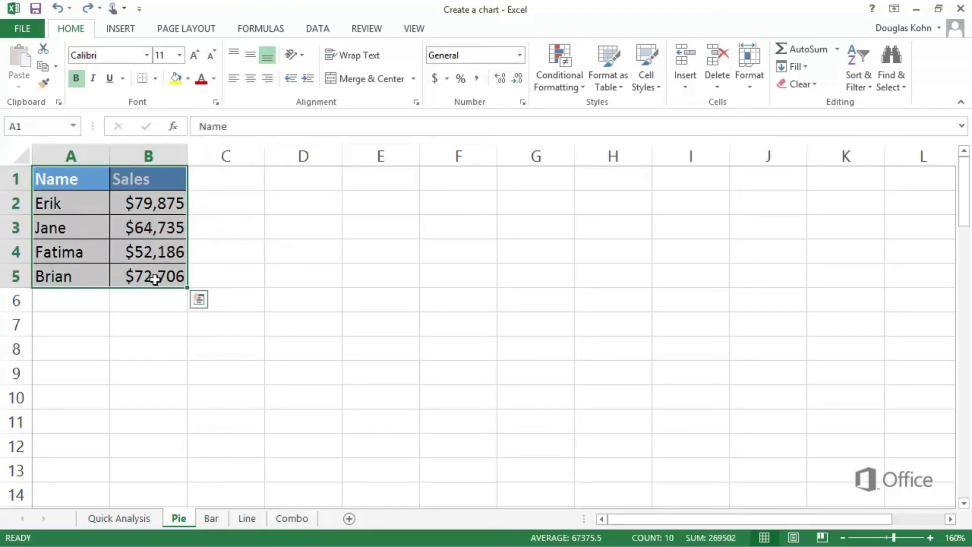
click(192, 298)
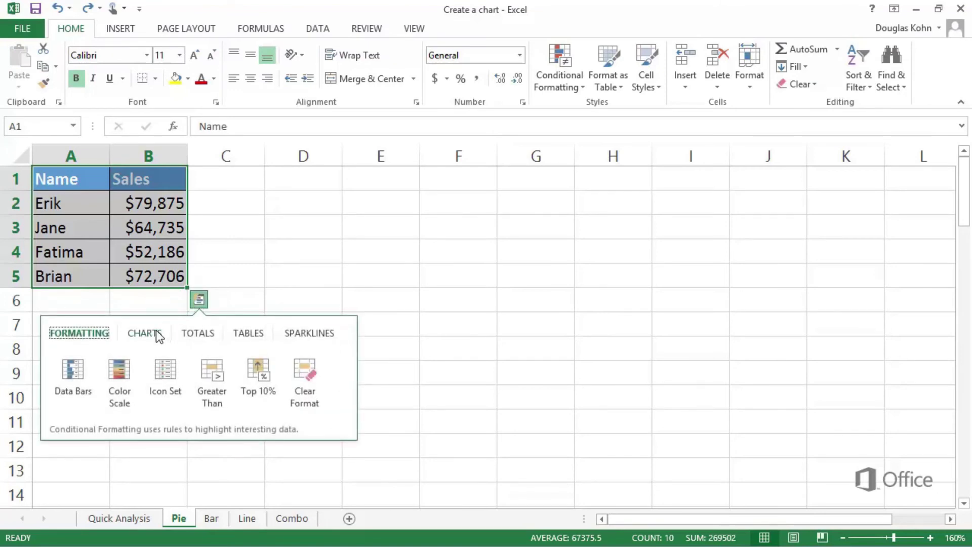
click(153, 335)
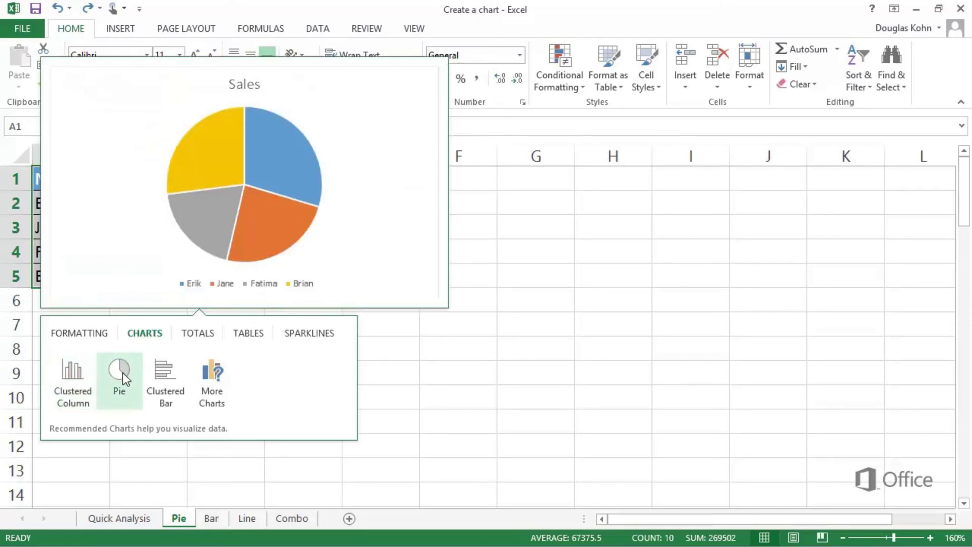
click(123, 373)
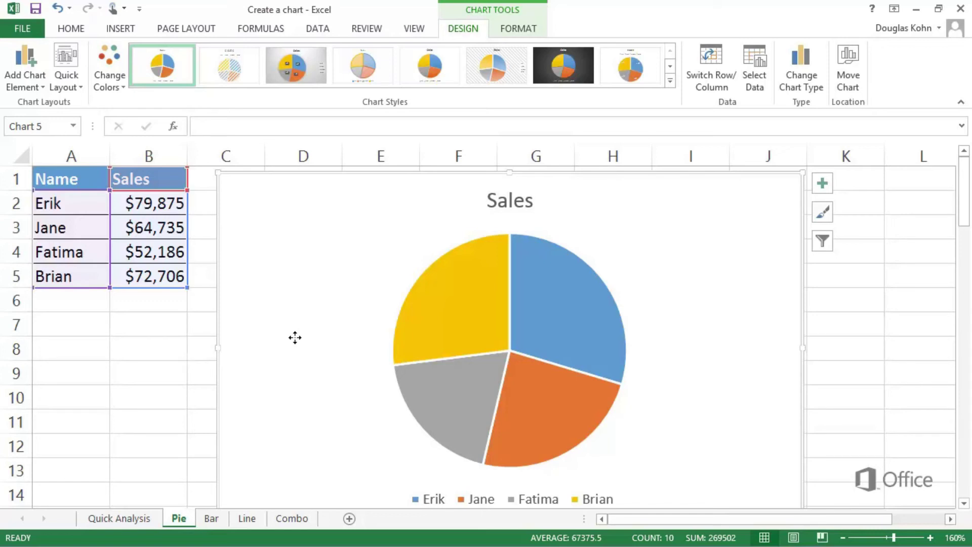
Move the pie chart closer to the data and shrink it to span about columns C to H and rows 1 to 13
drag(294, 338, 276, 337)
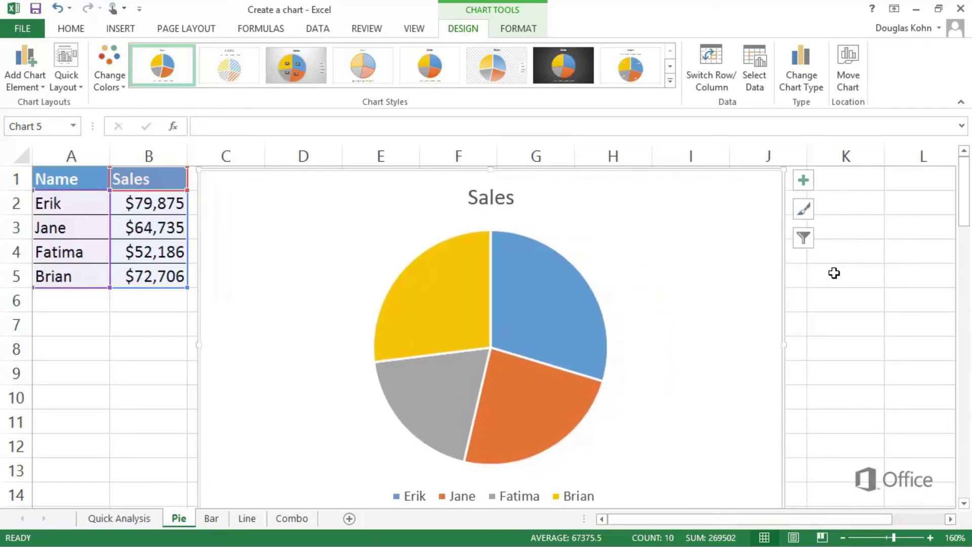
drag(963, 212, 964, 230)
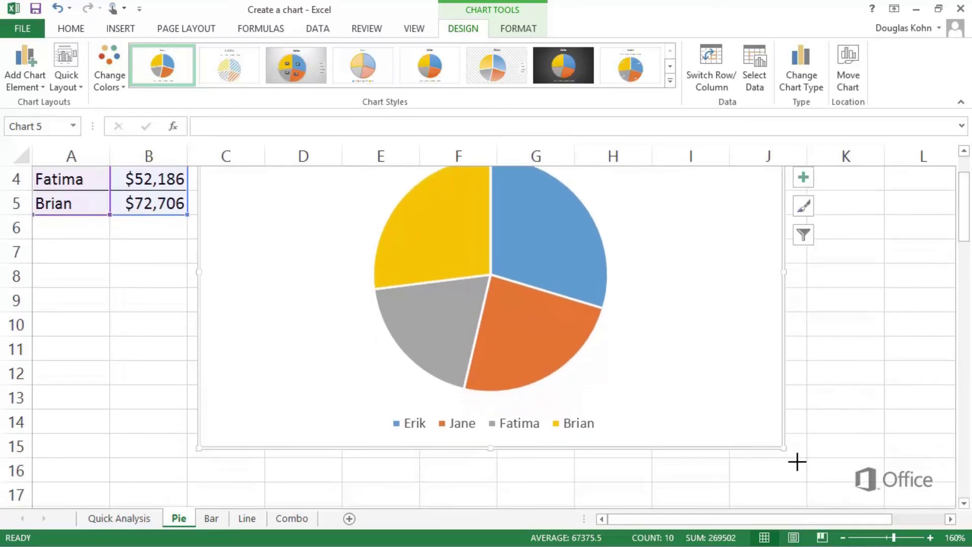
drag(796, 460, 621, 419)
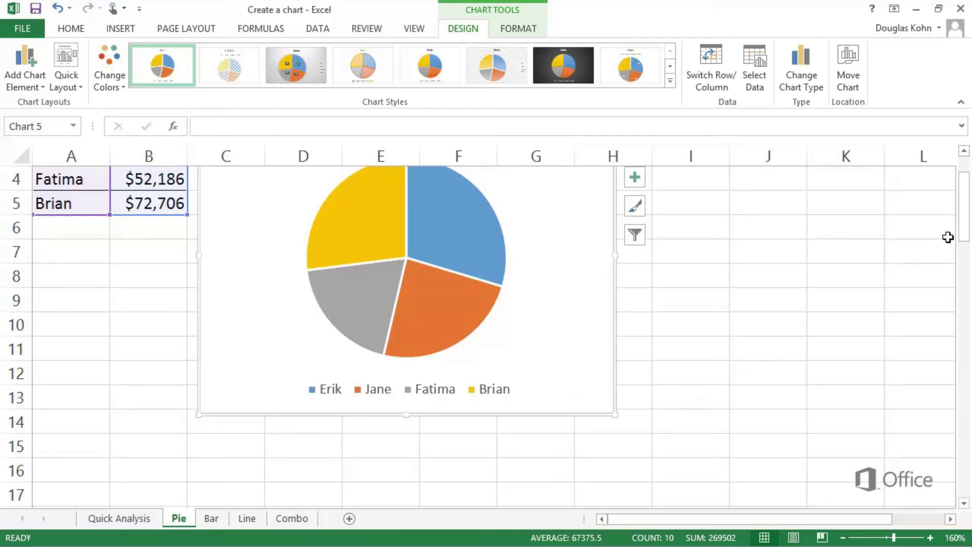
drag(960, 228, 967, 210)
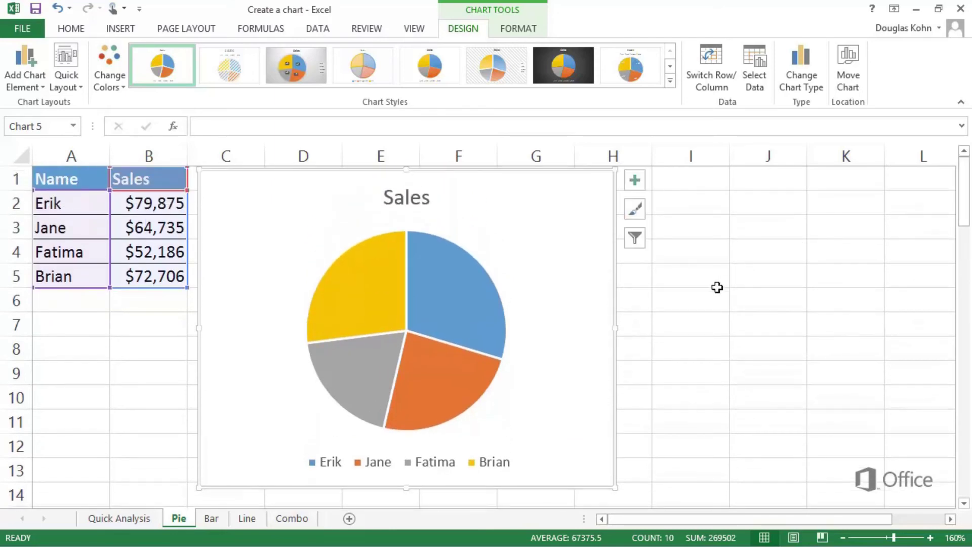
click(701, 300)
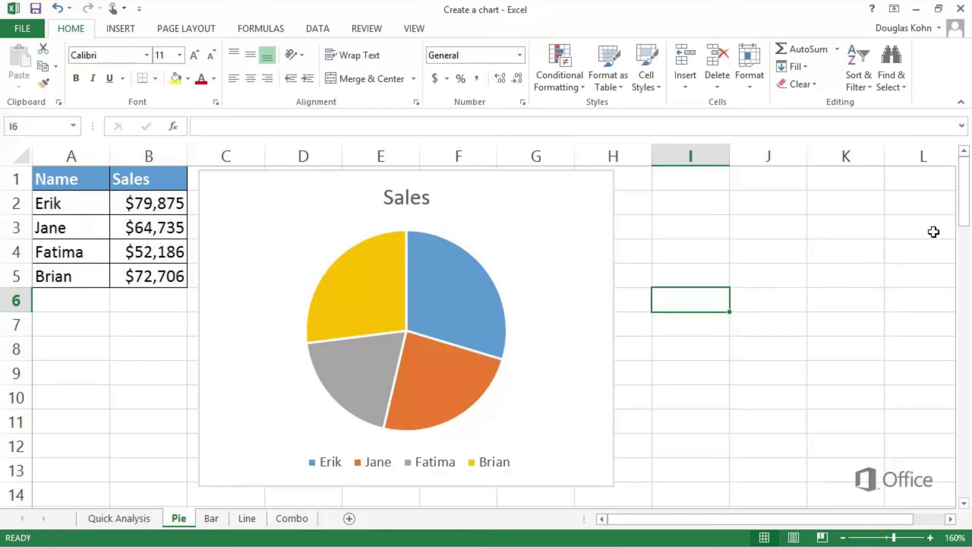
Create a clustered bar chart from the Name and Sales data in A1:B5 on the Bar sheet using Quick Analysis
drag(966, 211, 957, 302)
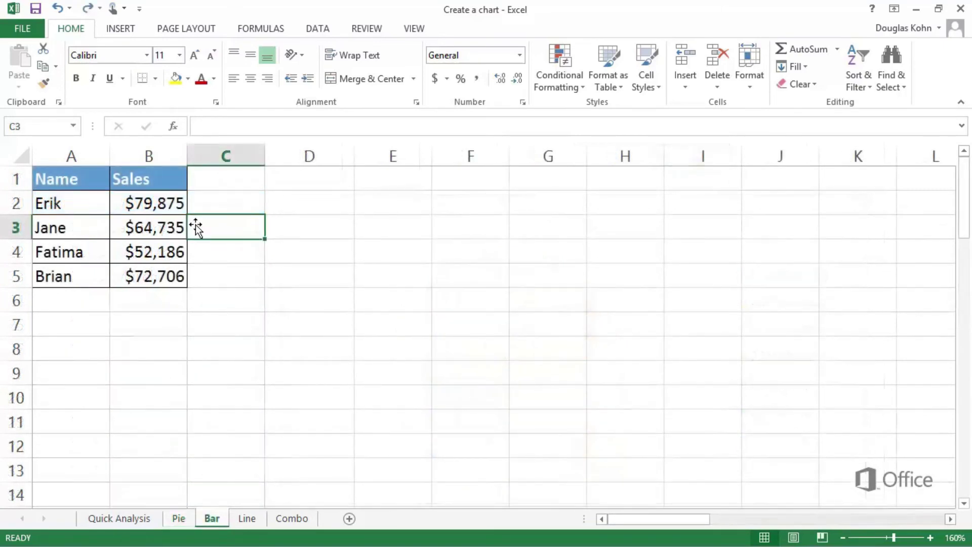
drag(96, 184, 143, 275)
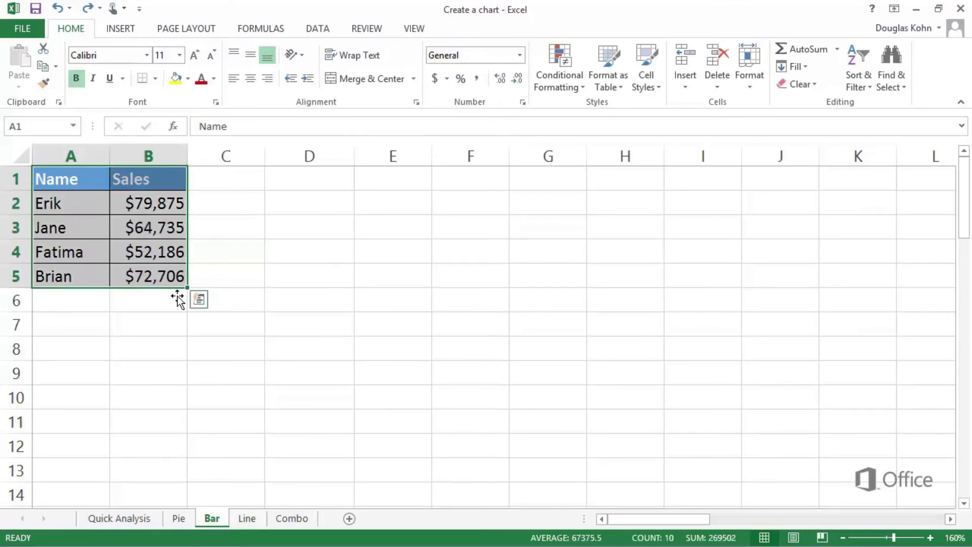
click(197, 300)
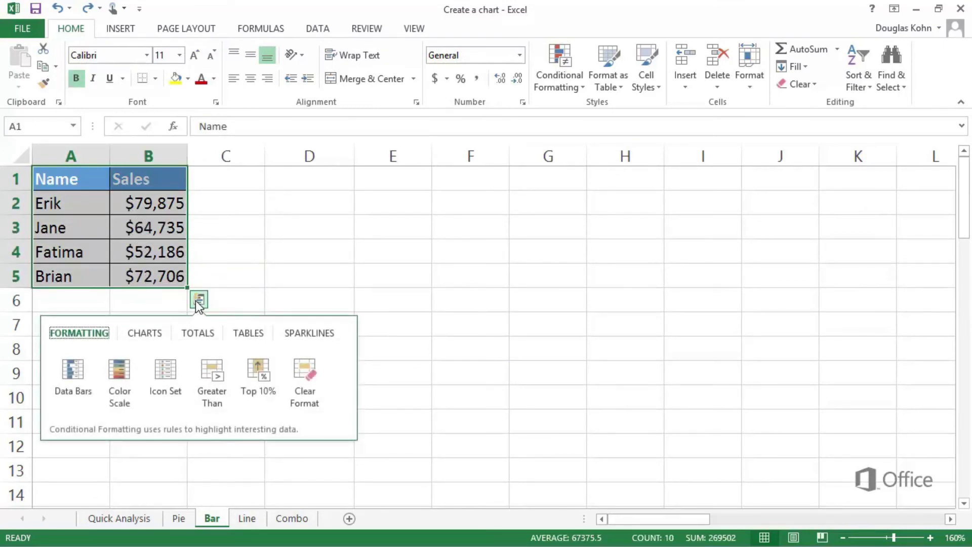
click(149, 333)
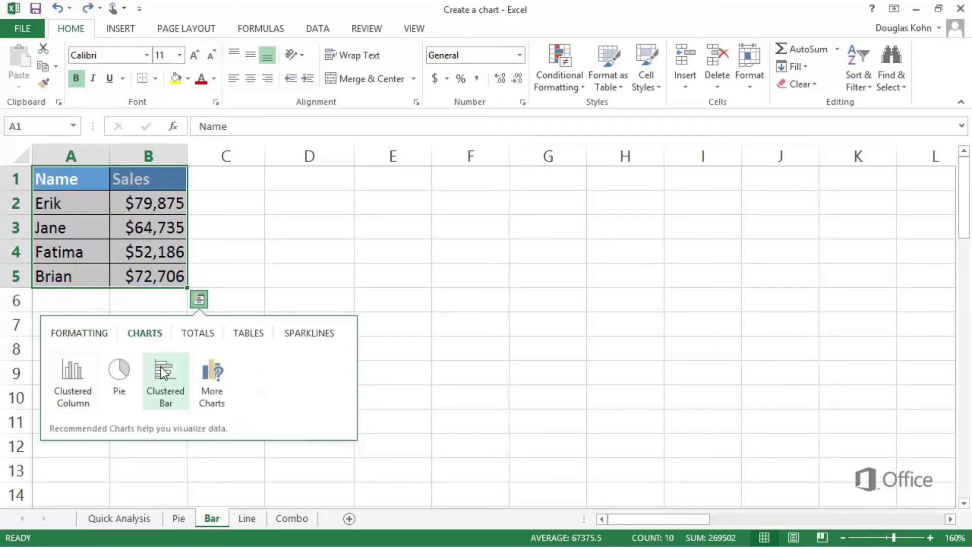
click(163, 375)
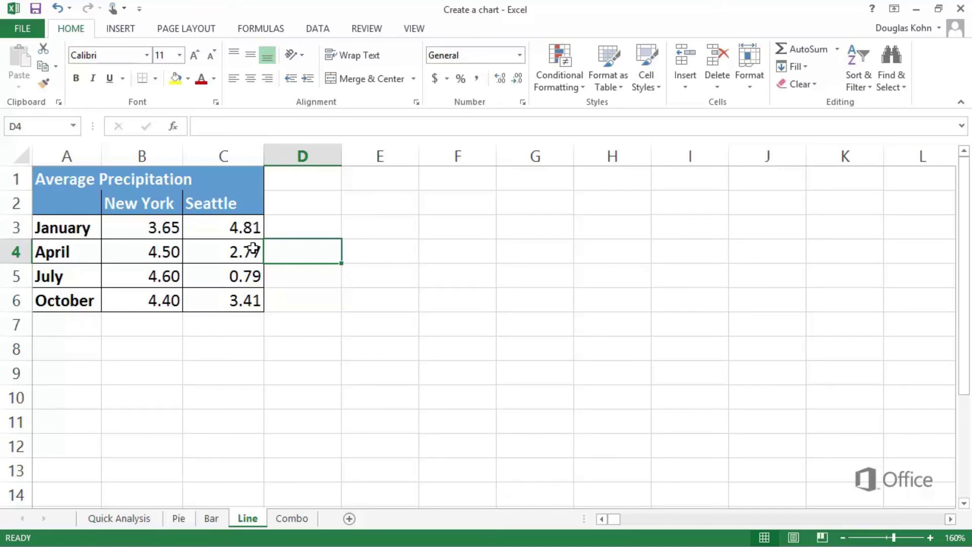
Open the recommended charts for the precipitation data in A2:C6 on the Line sheet and preview the Line and Stacked Column suggestions
click(88, 212)
drag(88, 216, 226, 306)
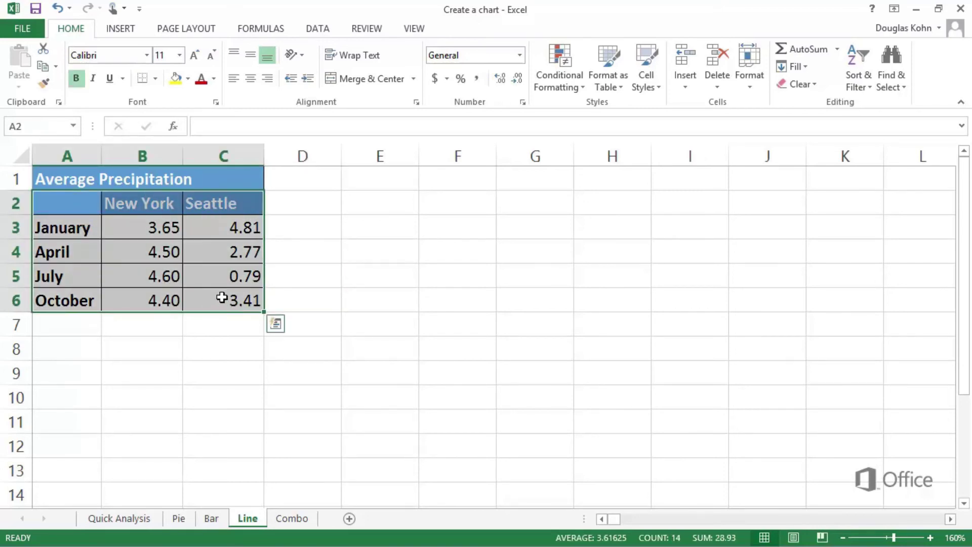
click(132, 32)
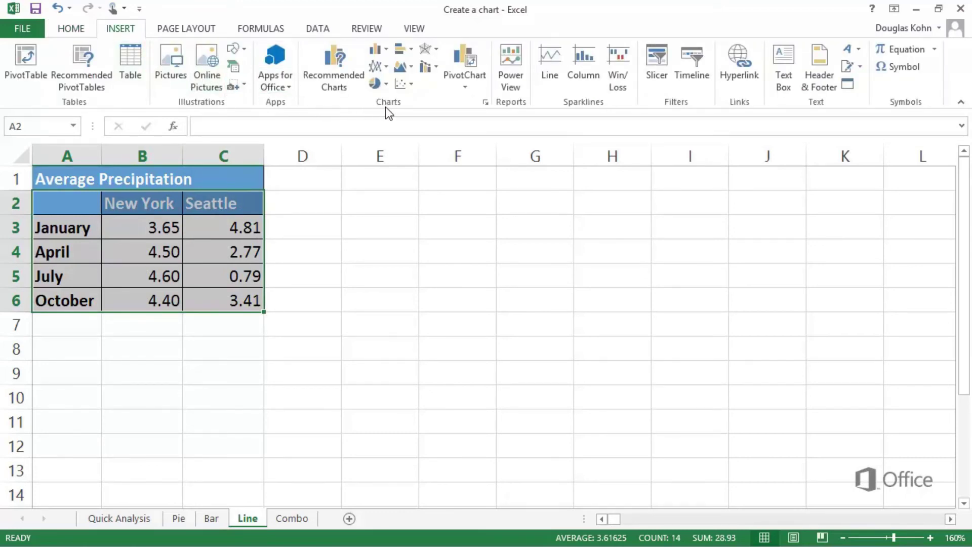
click(336, 81)
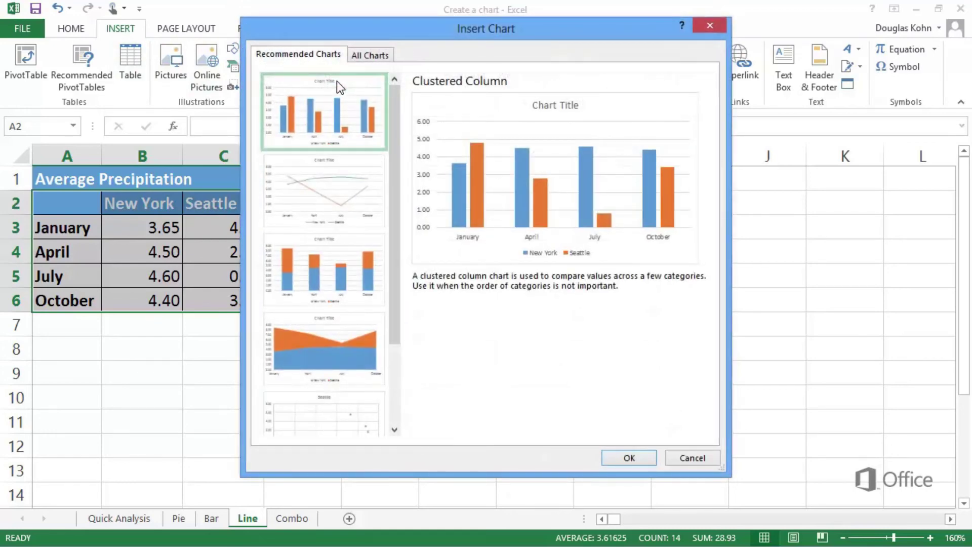
click(337, 173)
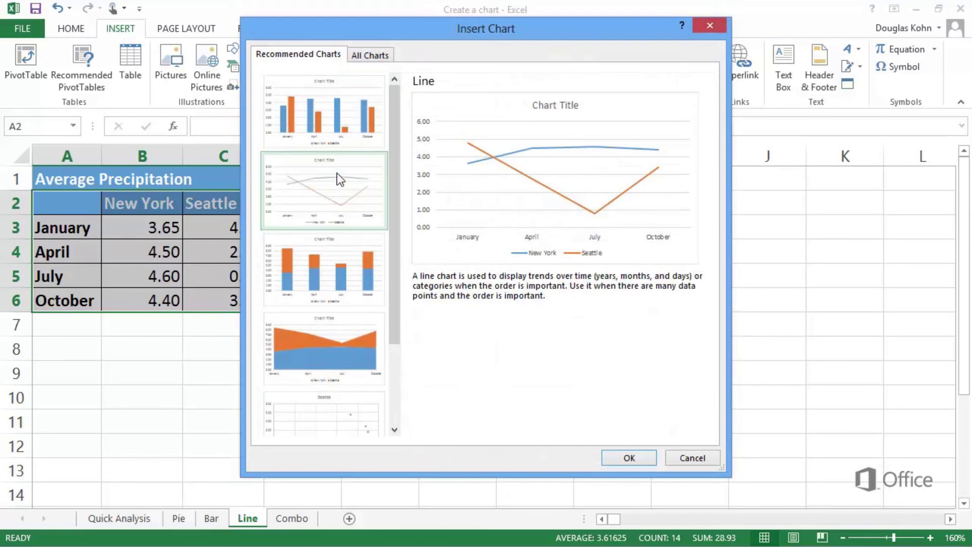
click(326, 261)
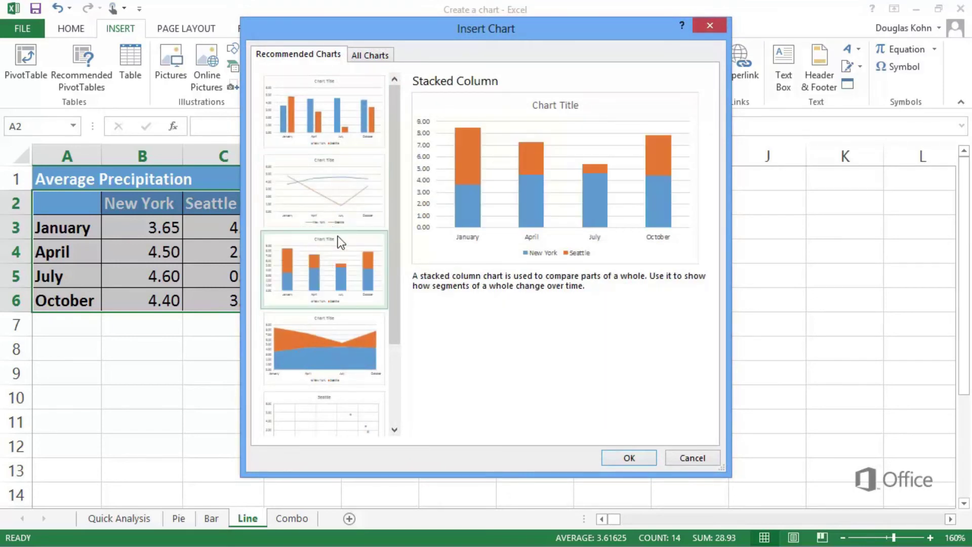
Browse all chart types, including Pie, and insert a Line with Markers chart with the months along the horizontal axis
click(373, 57)
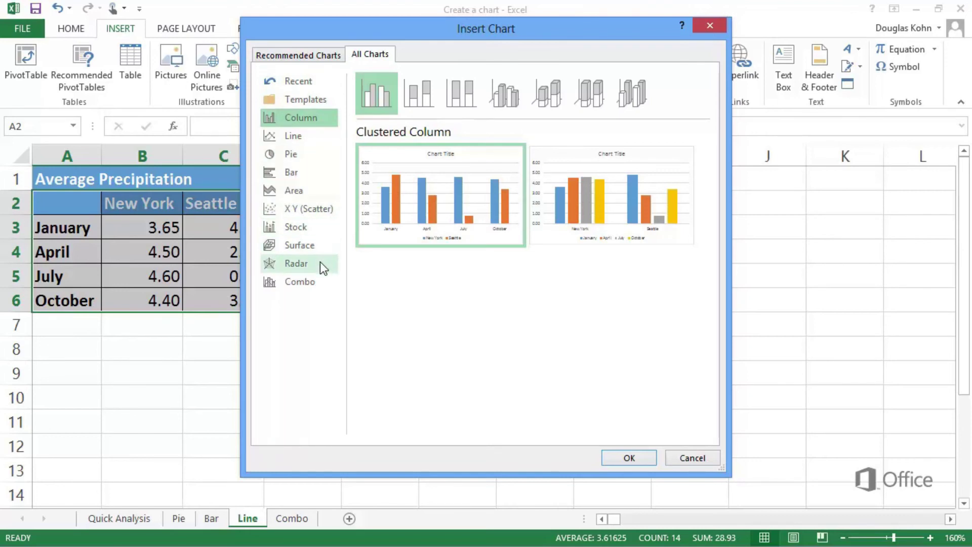
click(300, 157)
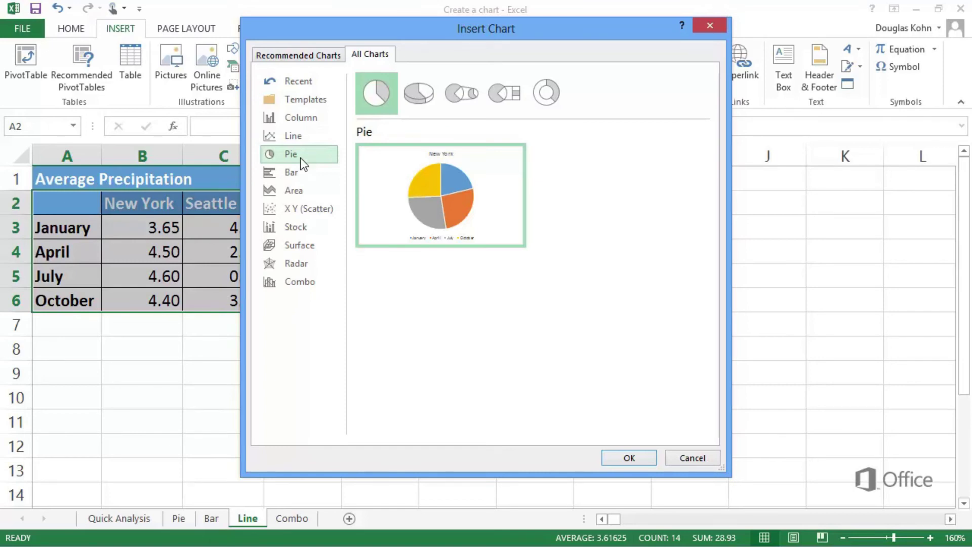
mouse_move(362, 202)
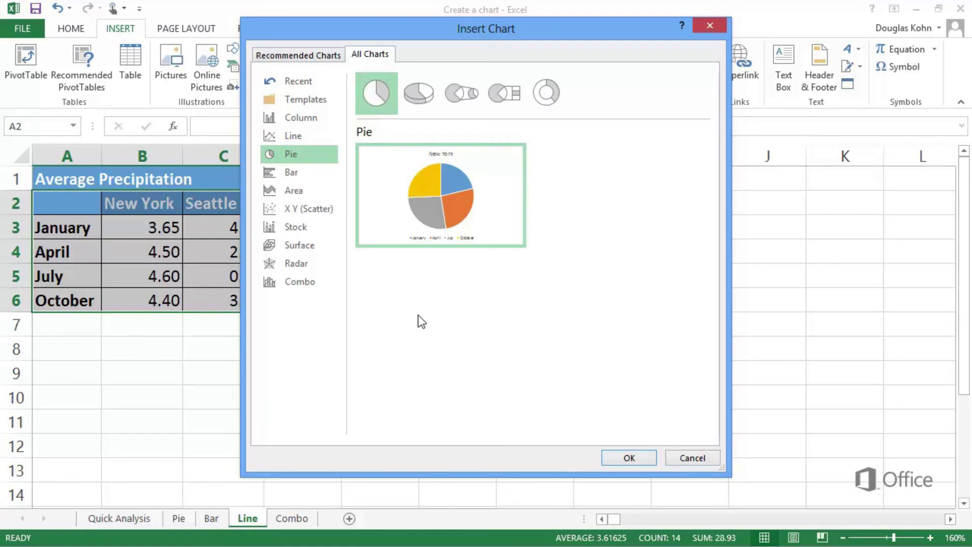
click(313, 138)
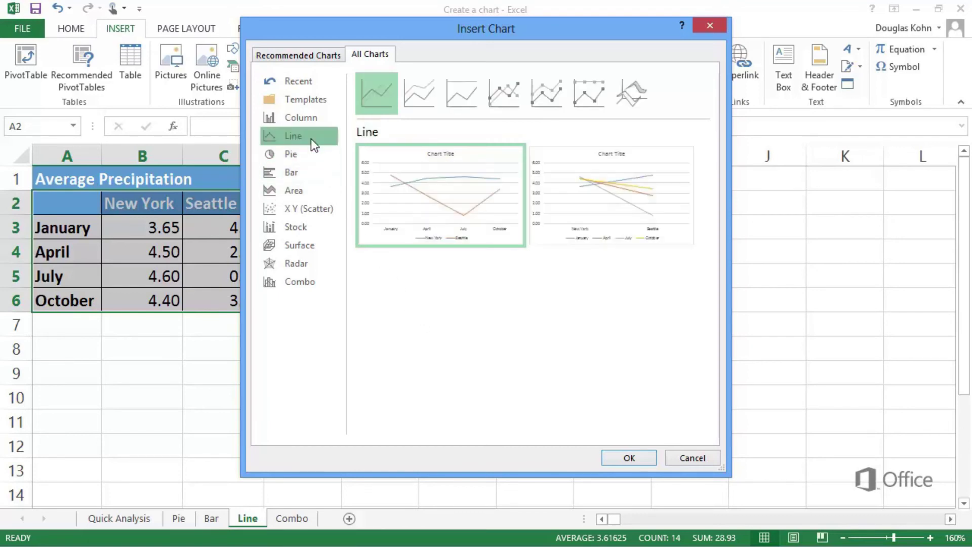
click(491, 104)
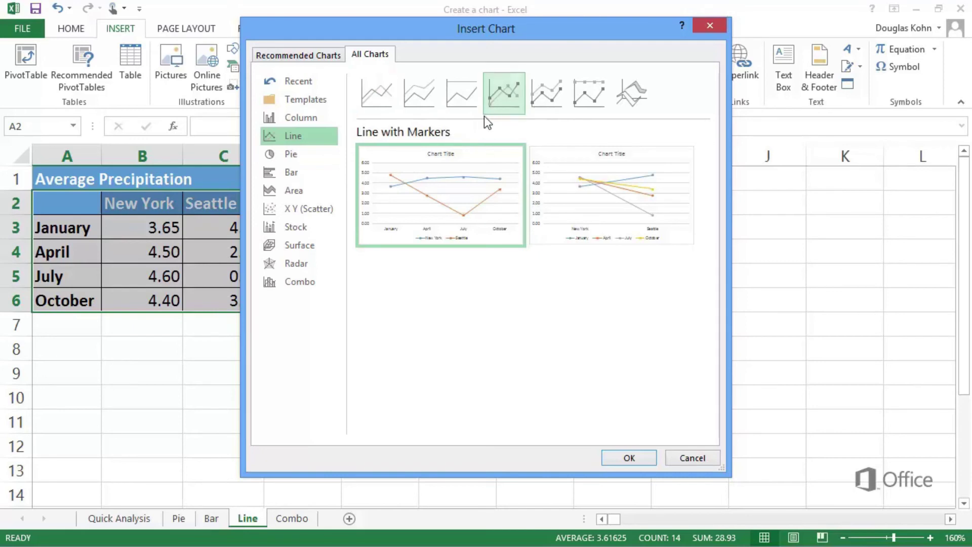
mouse_move(463, 166)
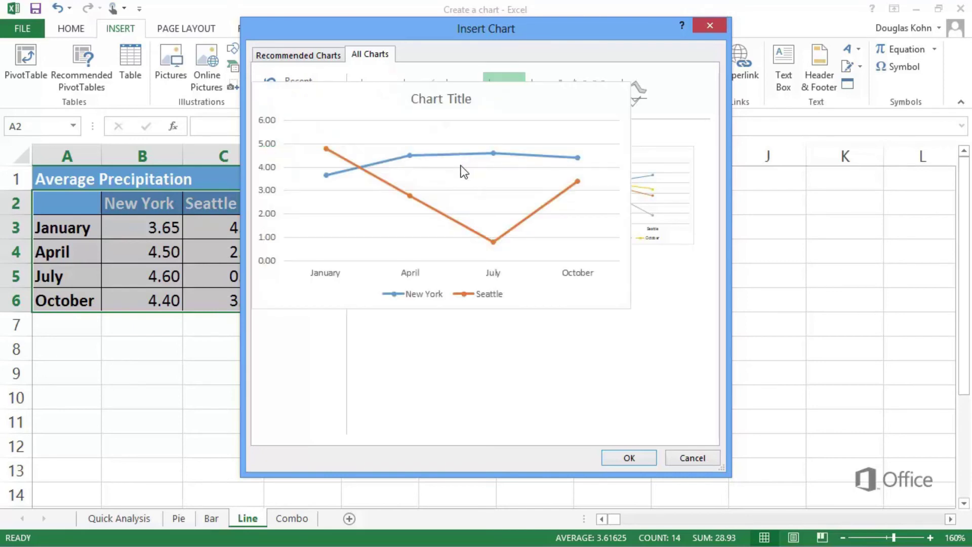
click(626, 456)
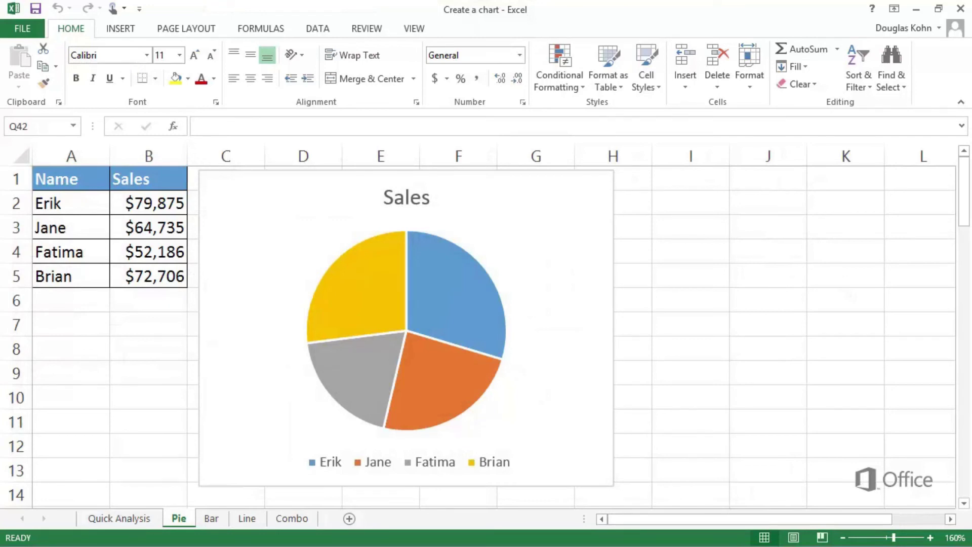
Change the title of the pie chart on the Pie sheet to "February Sales"
click(677, 280)
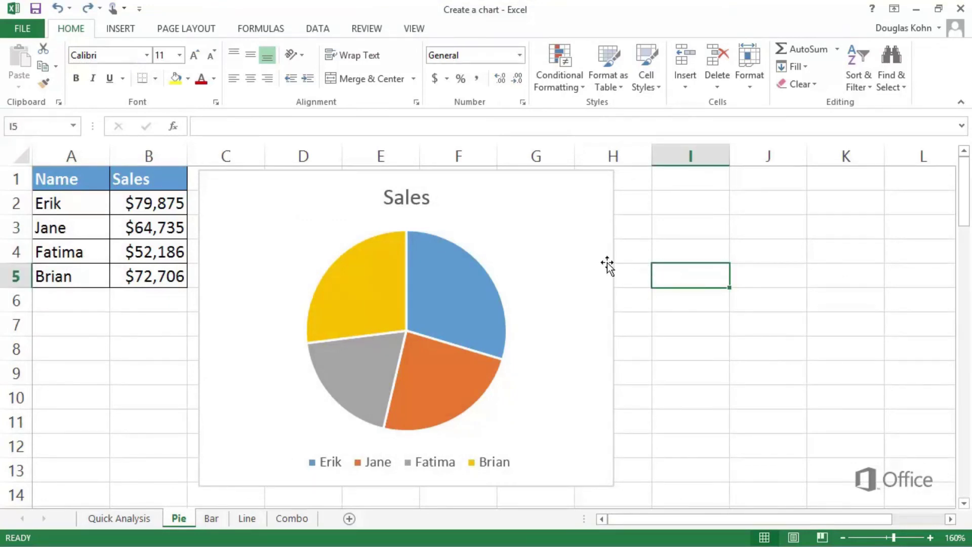
click(393, 205)
click(394, 204)
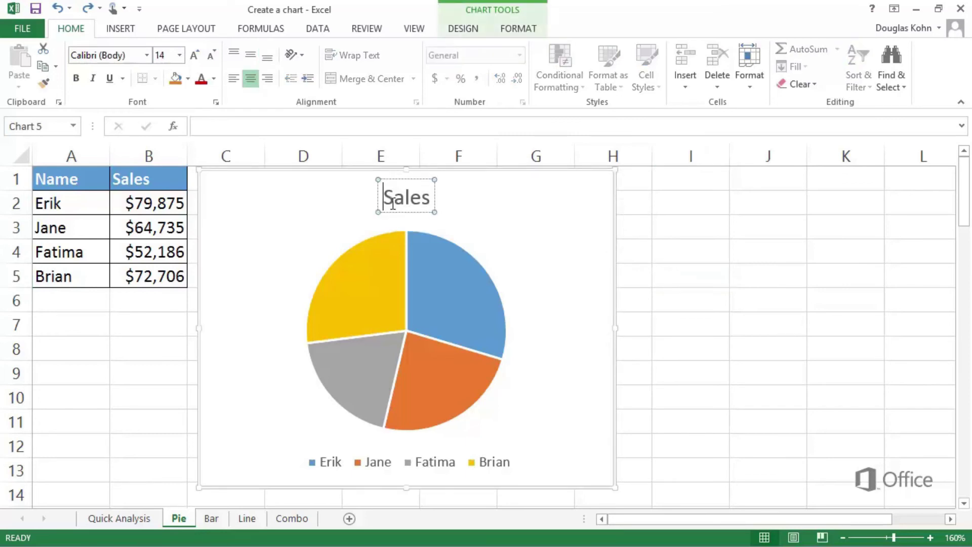
text(Febr)
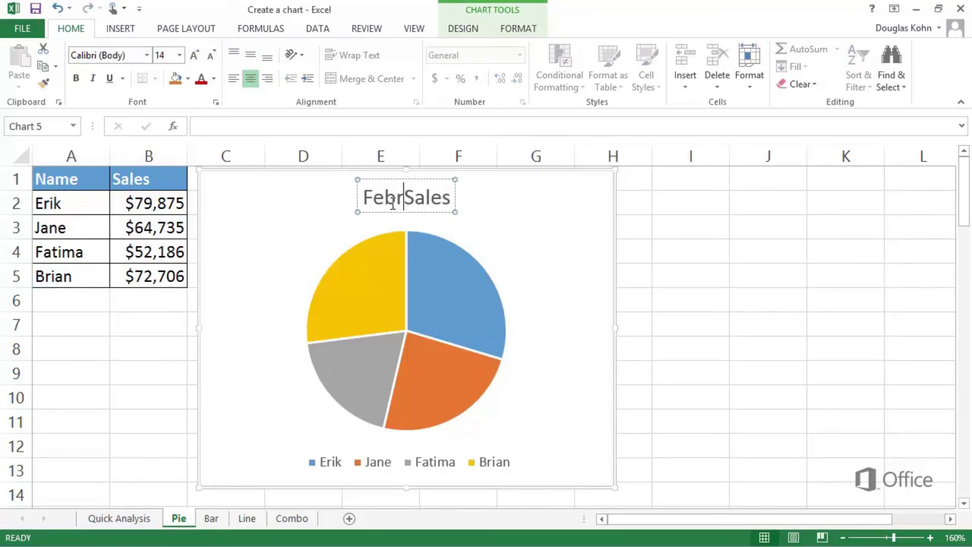
text(uary)
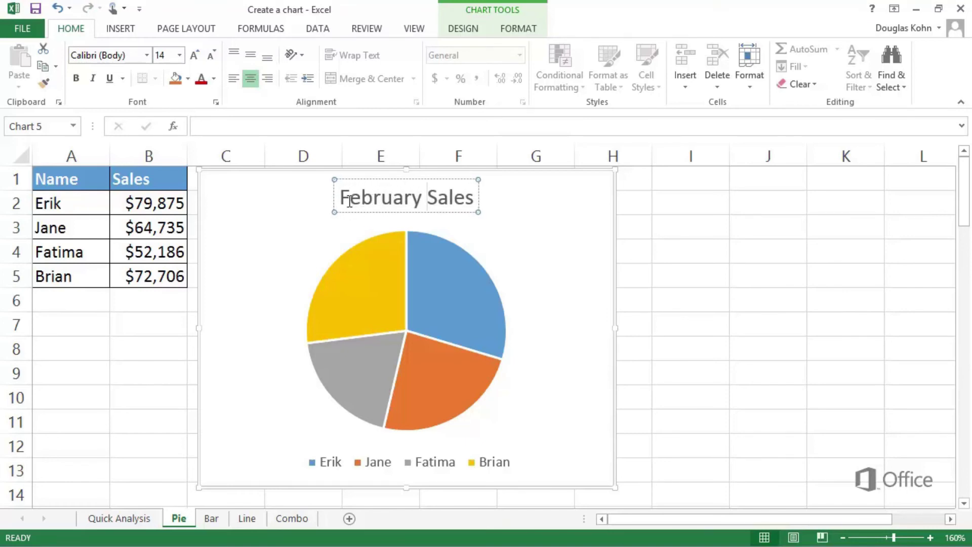
drag(340, 200, 460, 203)
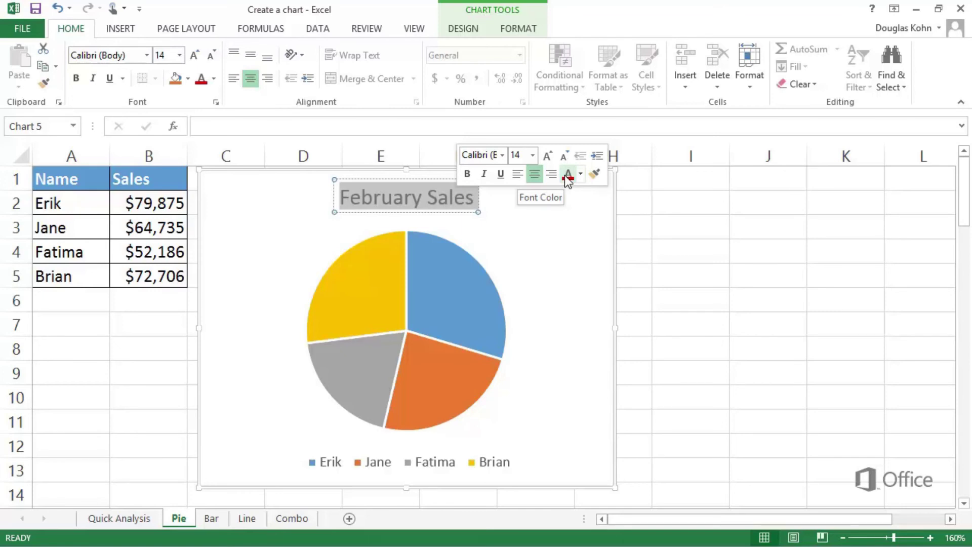
click(582, 207)
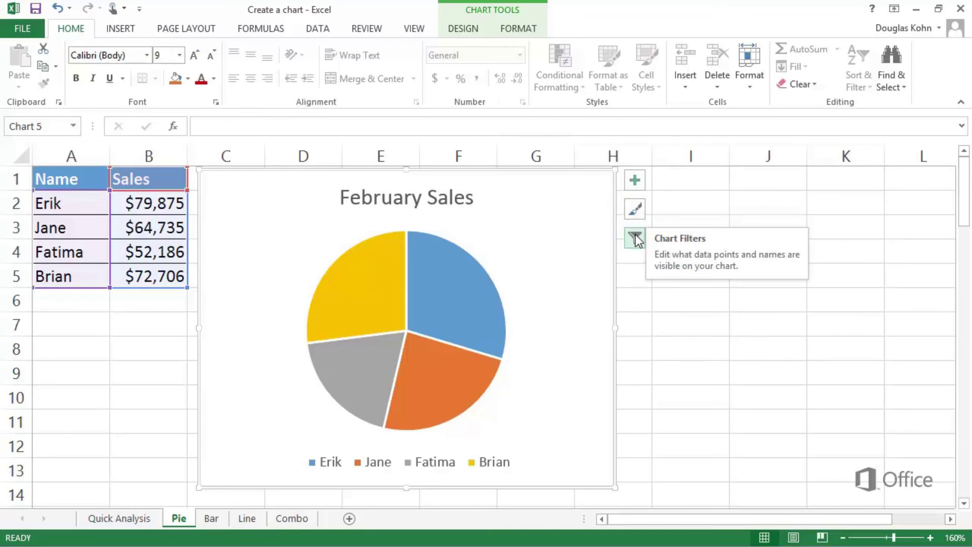
Add data labels showing both value and percentage to the pie chart
click(637, 183)
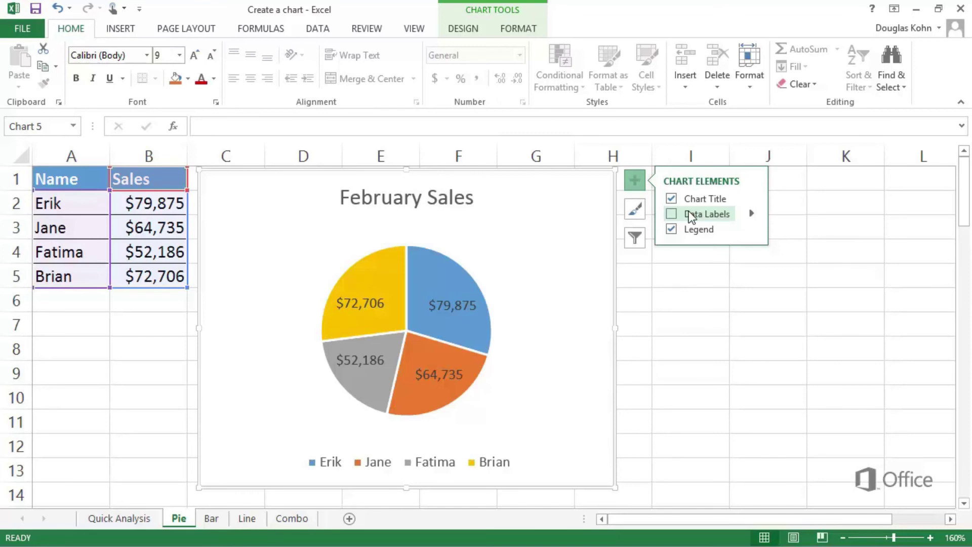
click(752, 215)
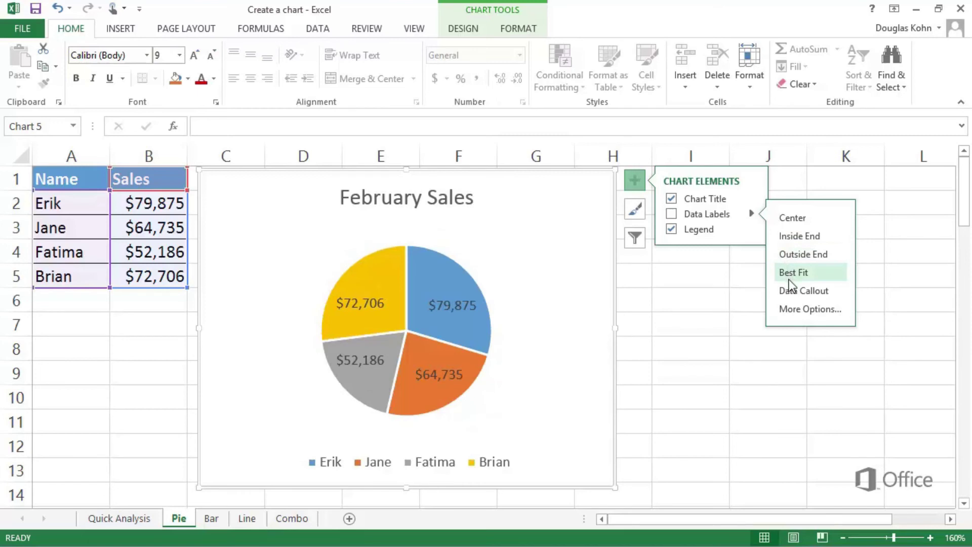
click(796, 309)
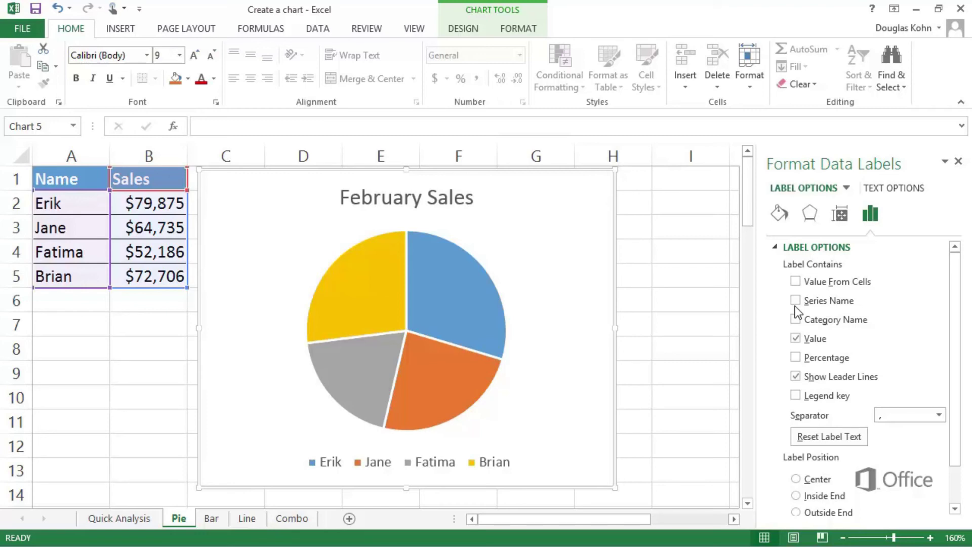
click(799, 358)
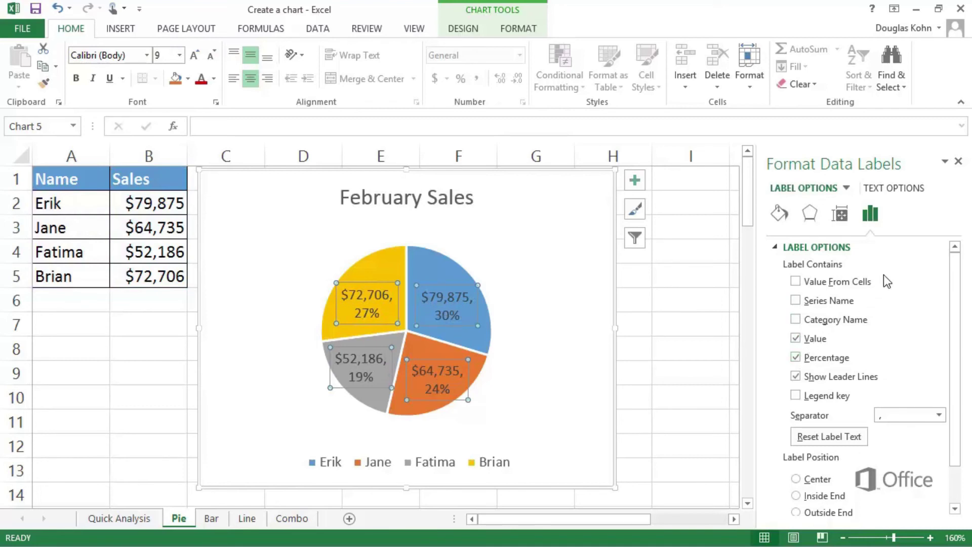
click(958, 161)
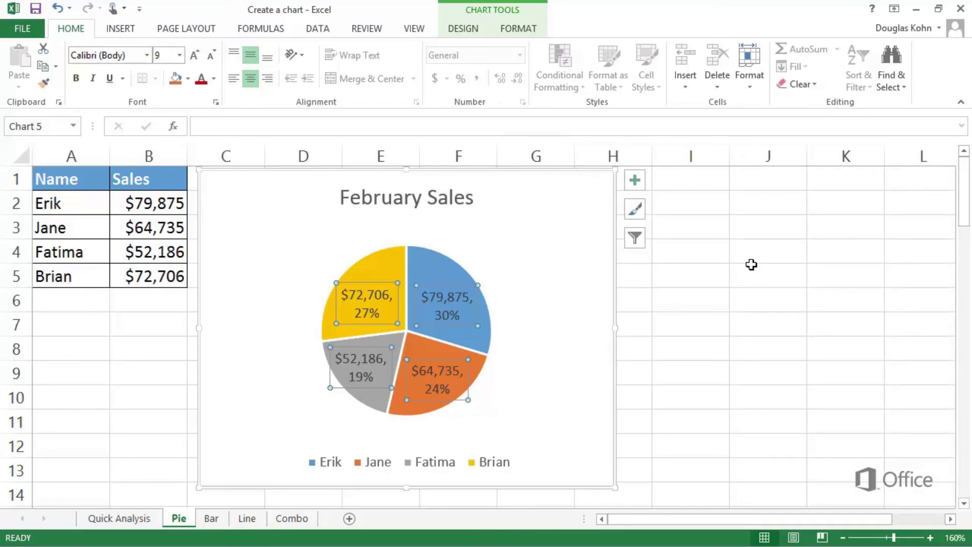
Apply the chart style with hatched slices to the pie chart
click(637, 215)
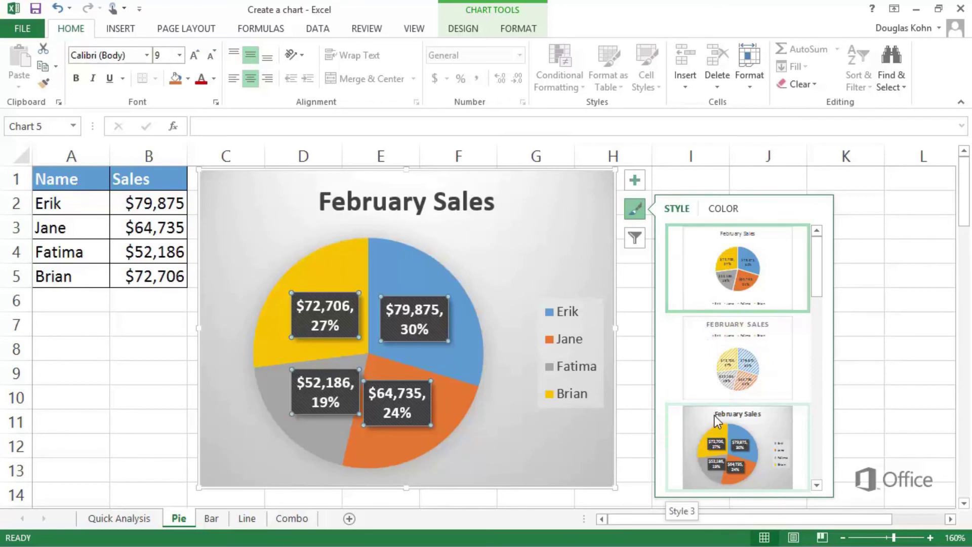
click(723, 365)
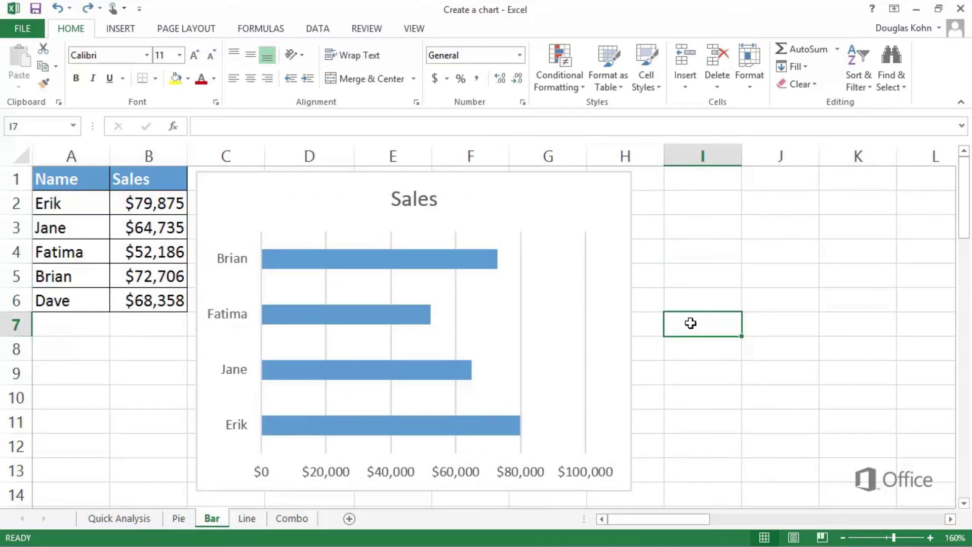
Add a data table beneath the Sales bar chart on the Bar sheet
click(569, 224)
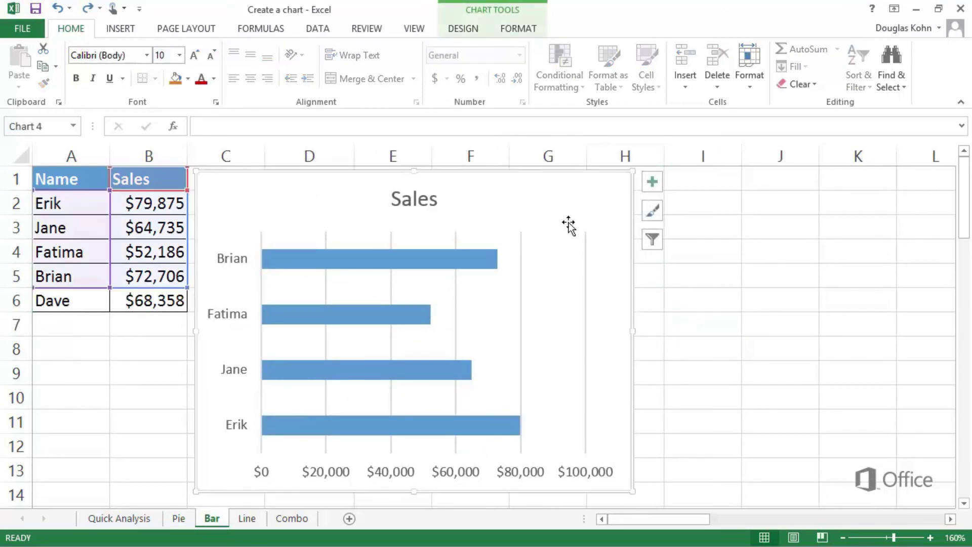
click(651, 184)
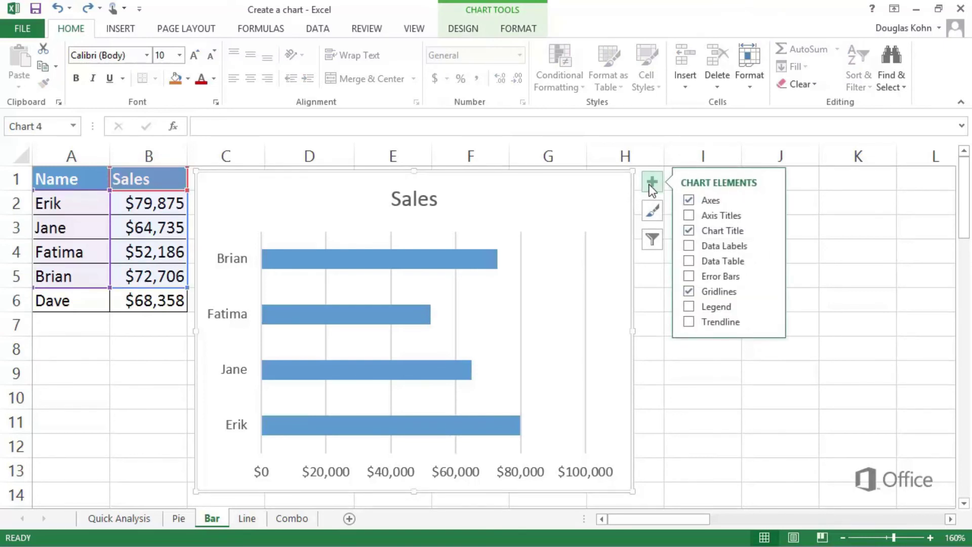
click(692, 261)
click(662, 280)
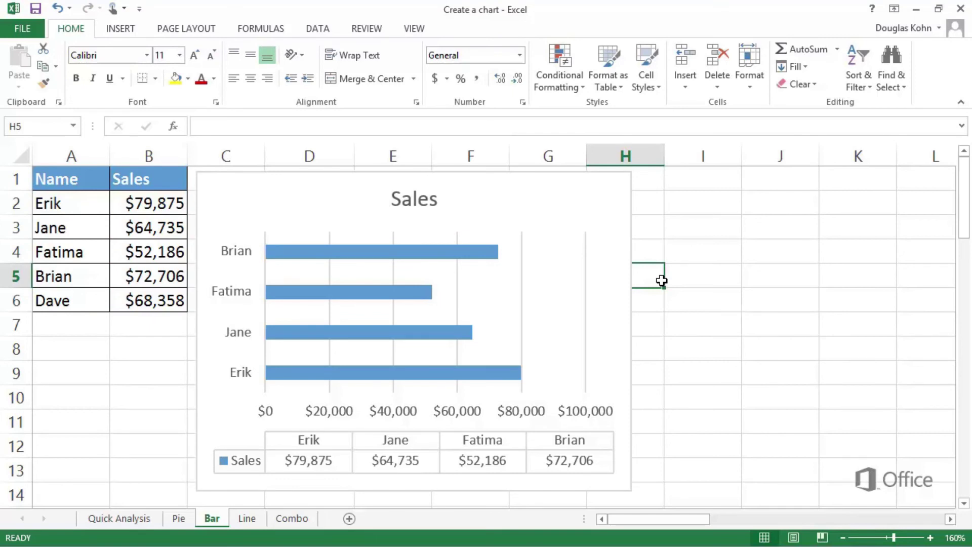
Extend the Sales bar chart's source data range to A1:B6 on the Bar sheet so the last row is included
right_click(546, 272)
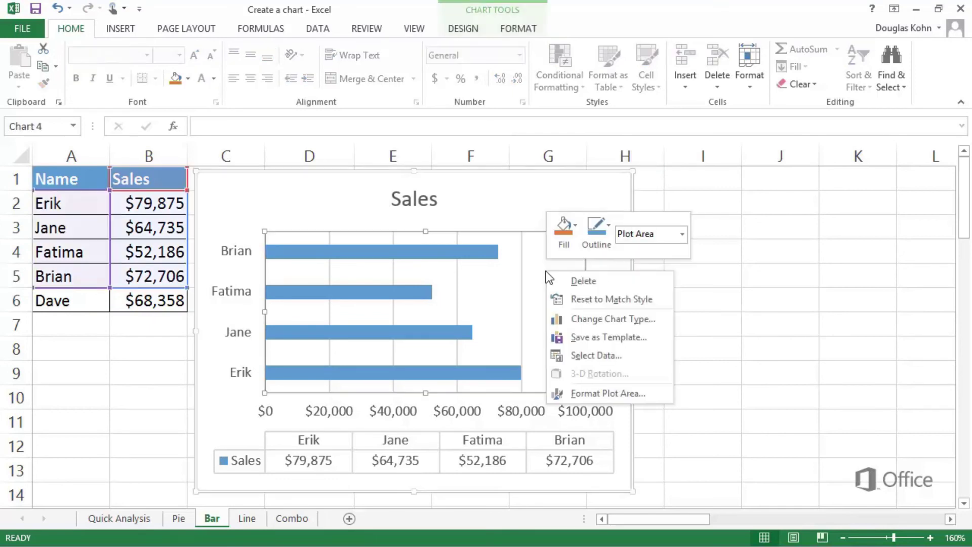
click(573, 355)
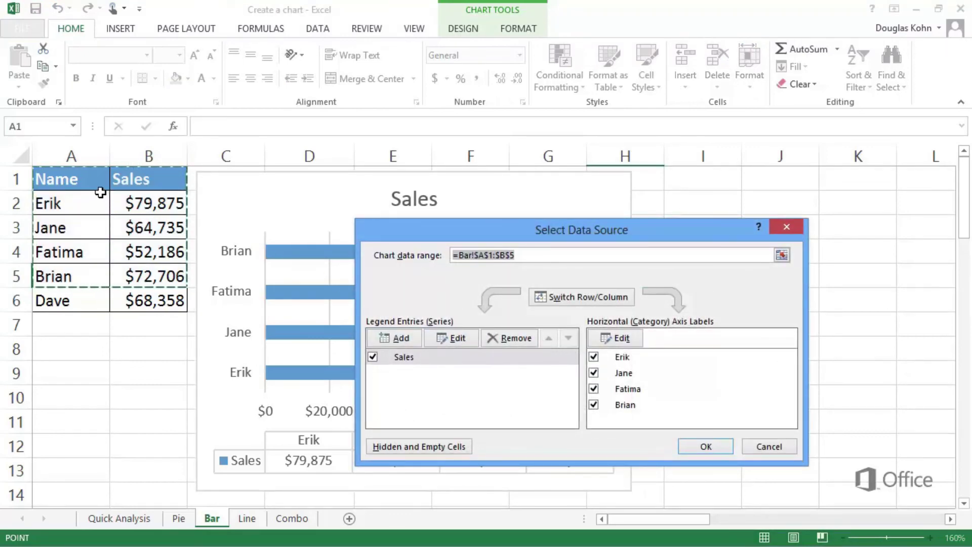
drag(100, 191, 140, 302)
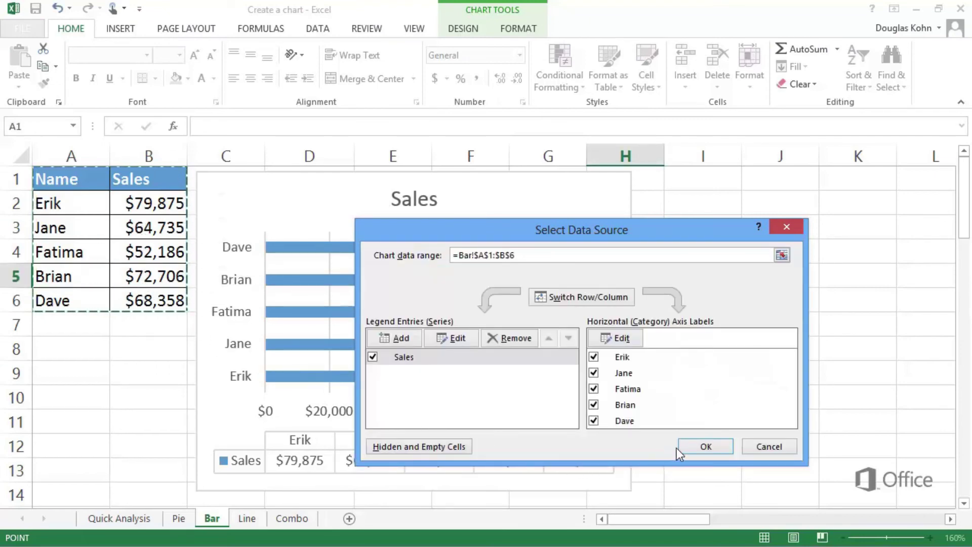
click(691, 449)
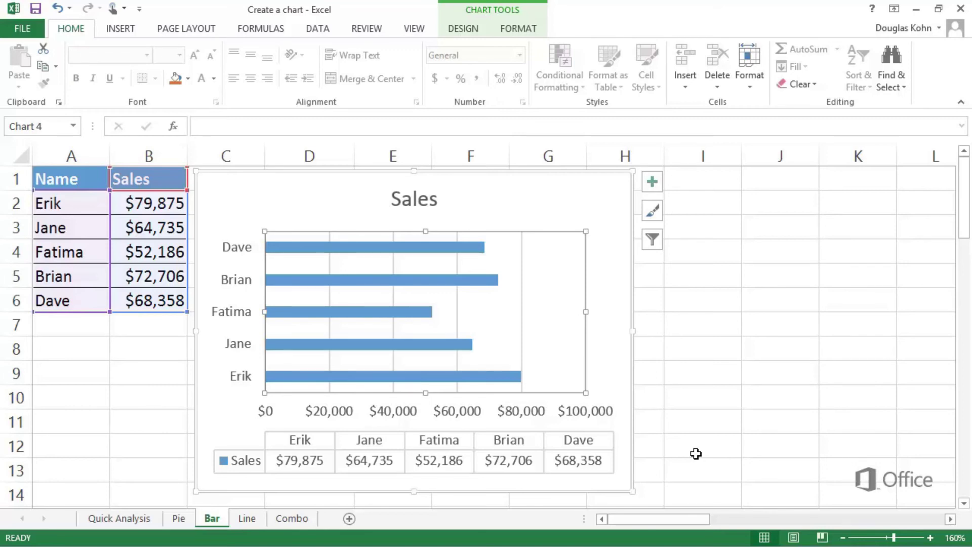
Change the Sales bar chart to the Clustered Column chart type and deselect it
right_click(541, 333)
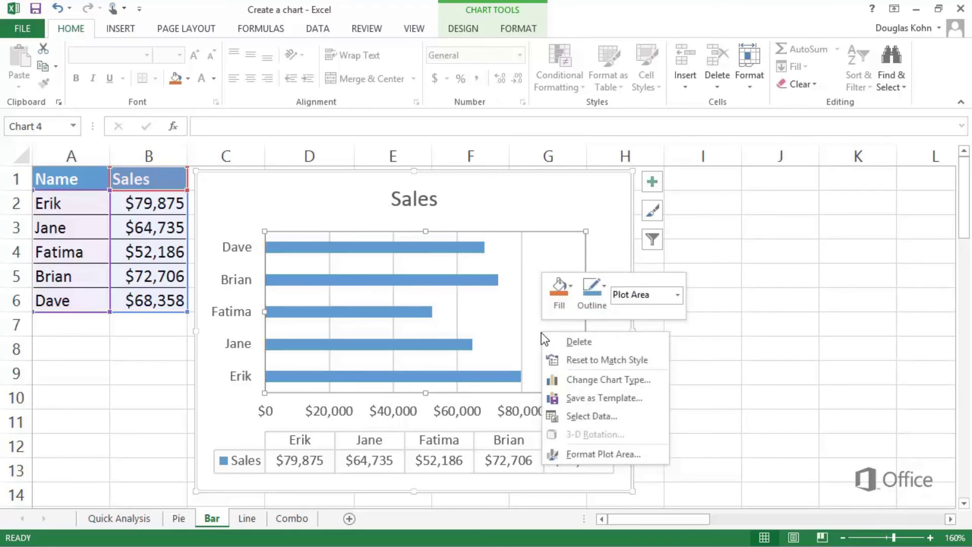
click(560, 378)
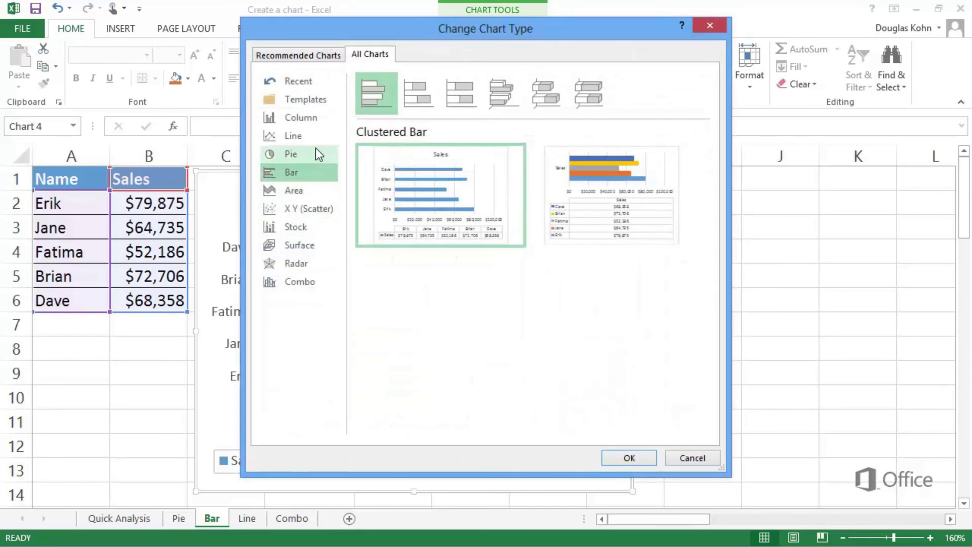
click(314, 124)
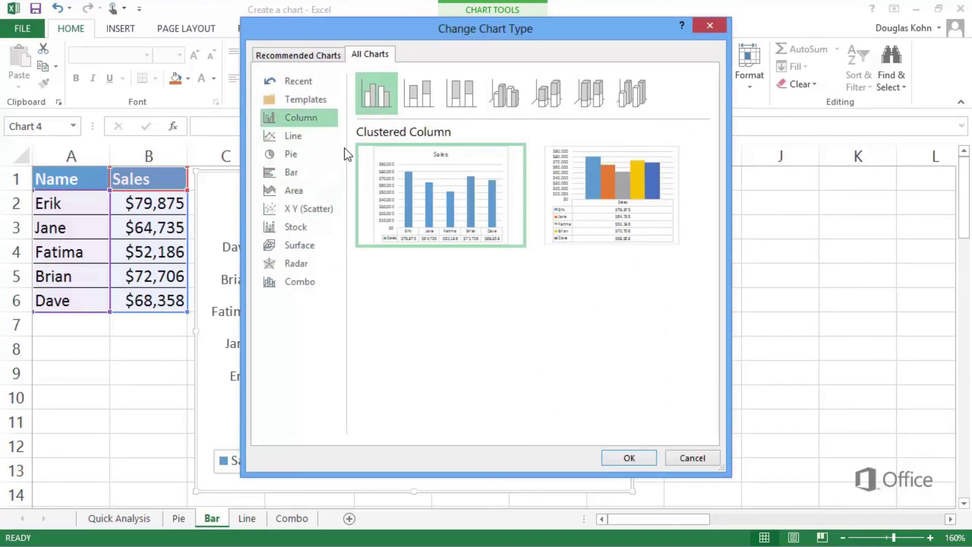
mouse_move(376, 178)
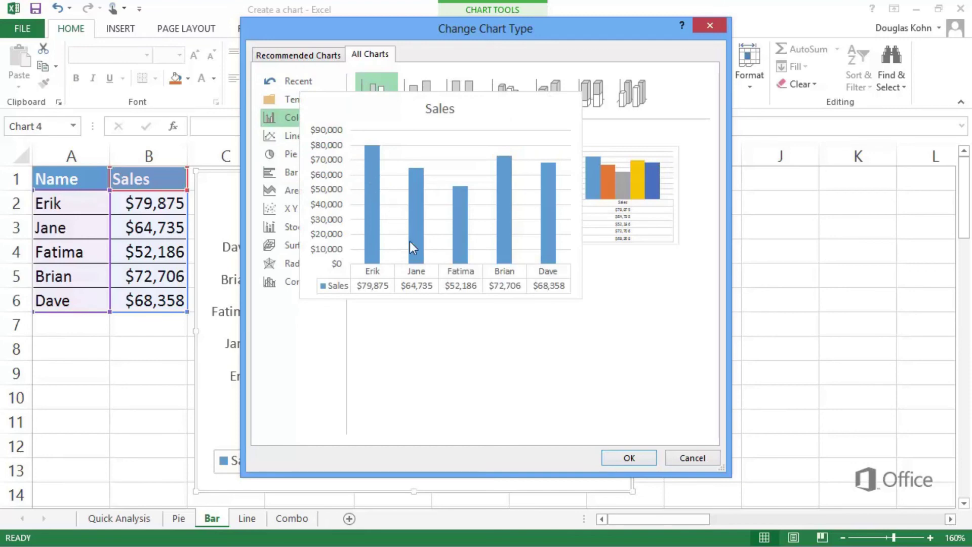
click(624, 459)
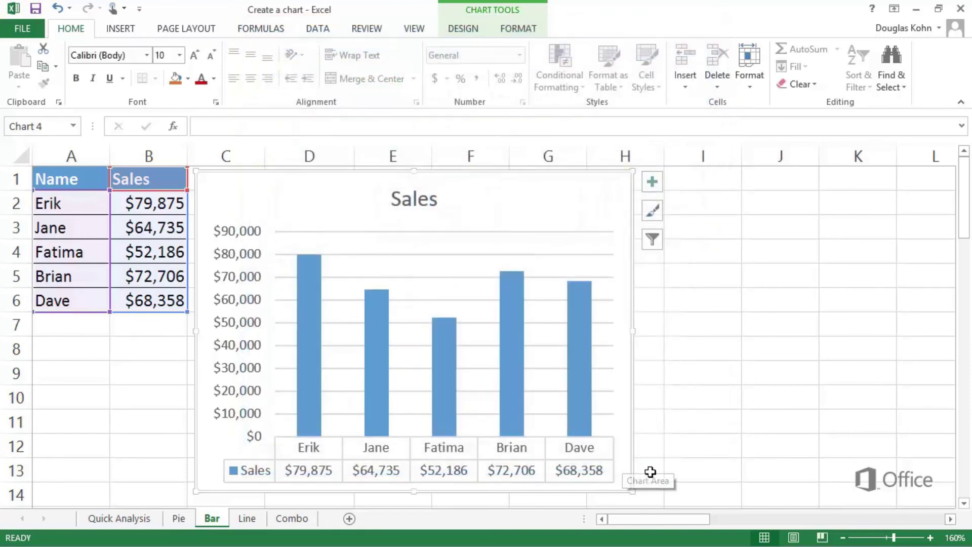
click(691, 481)
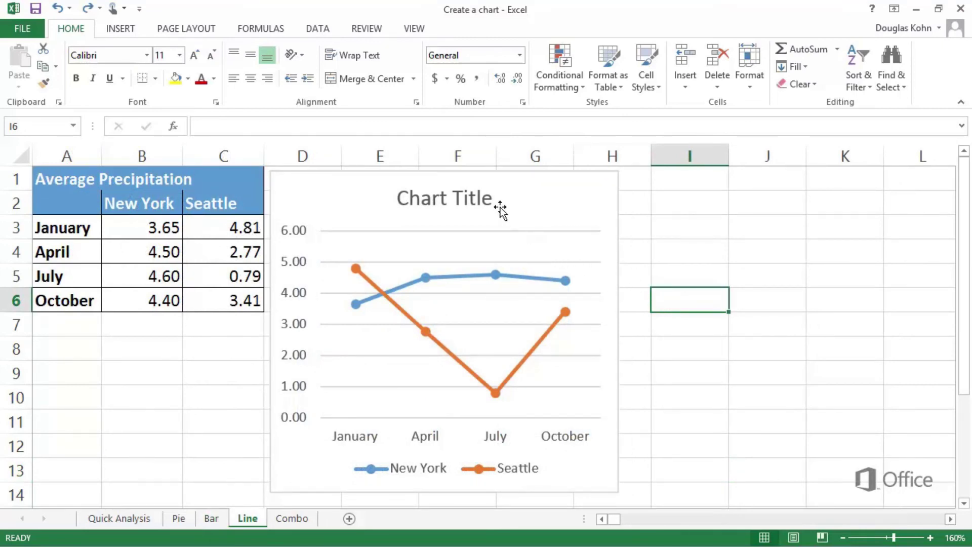
Change the title of the line chart on the Line sheet to "Average Precipitation"
click(486, 207)
double_click(484, 207)
drag(484, 206, 398, 202)
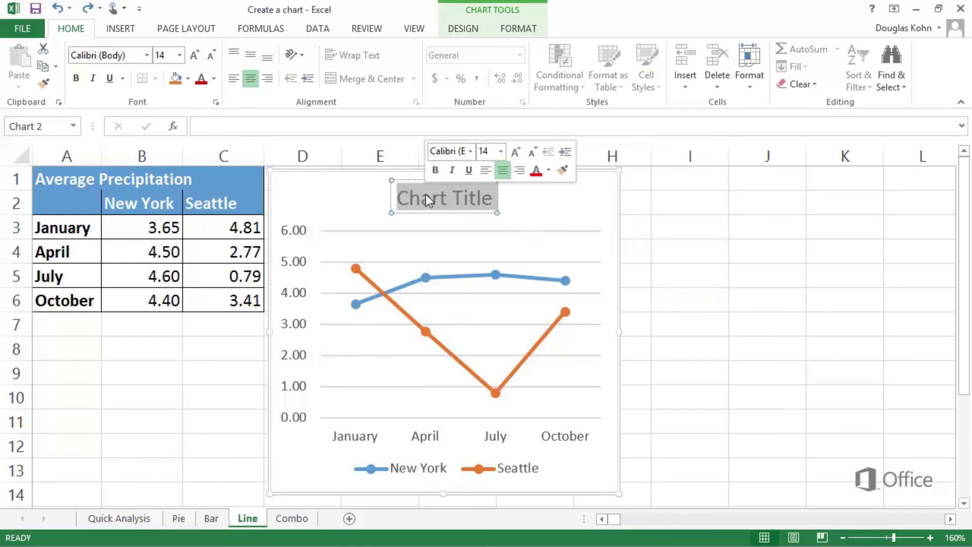
text(Average)
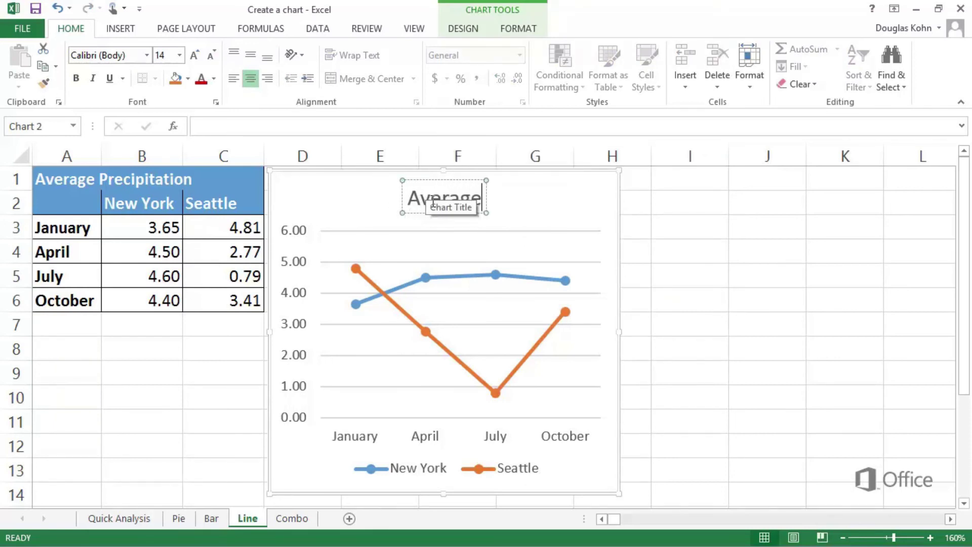
text( Preci)
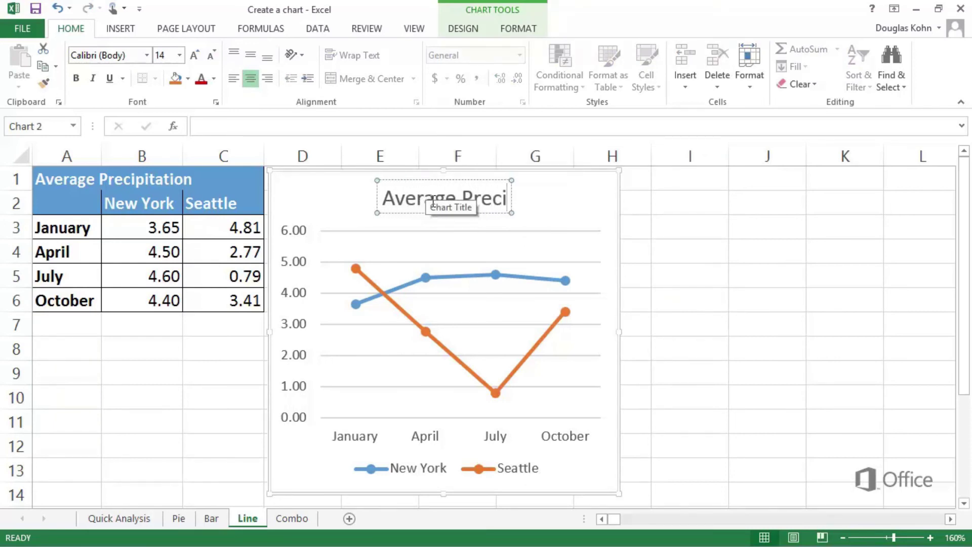
text(pitation)
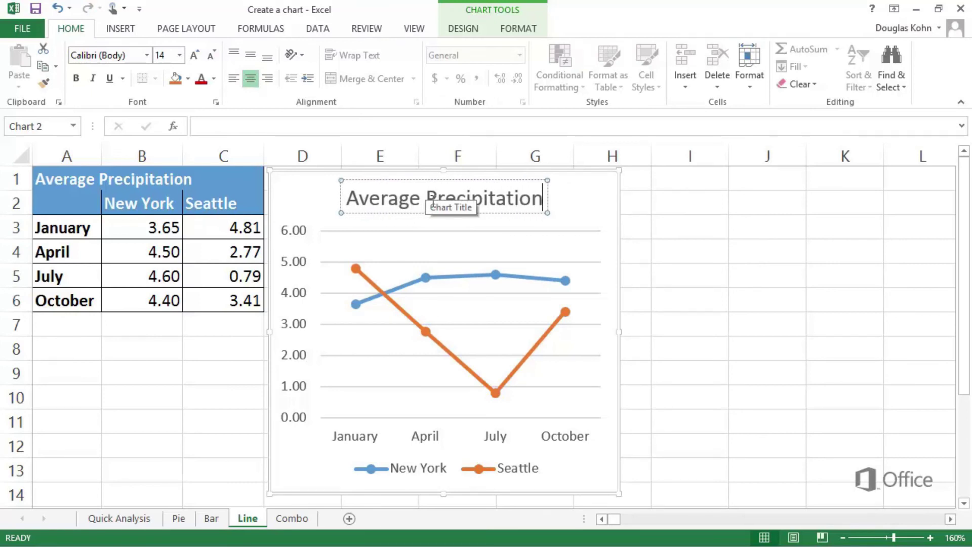
click(576, 212)
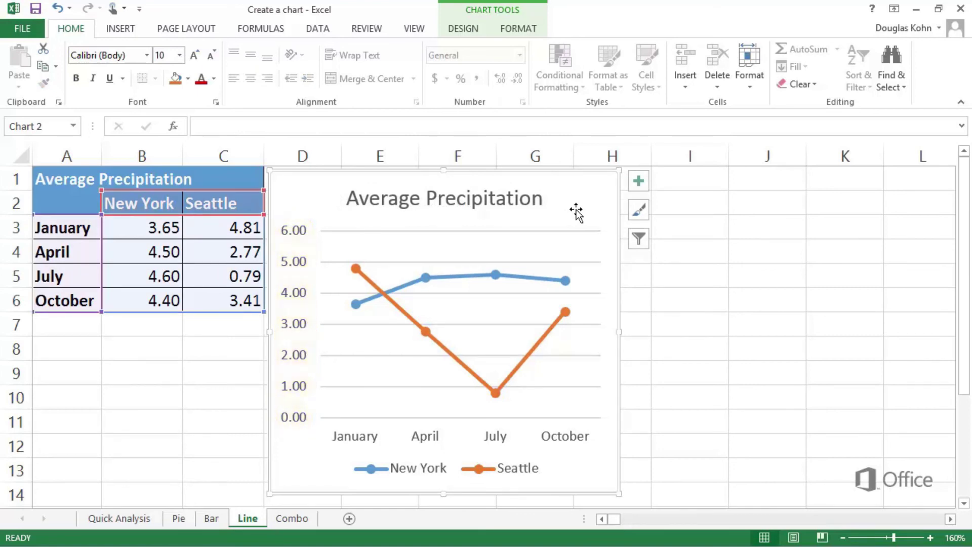
Add a primary vertical axis title reading "Inches" to the Average Precipitation line chart
click(642, 184)
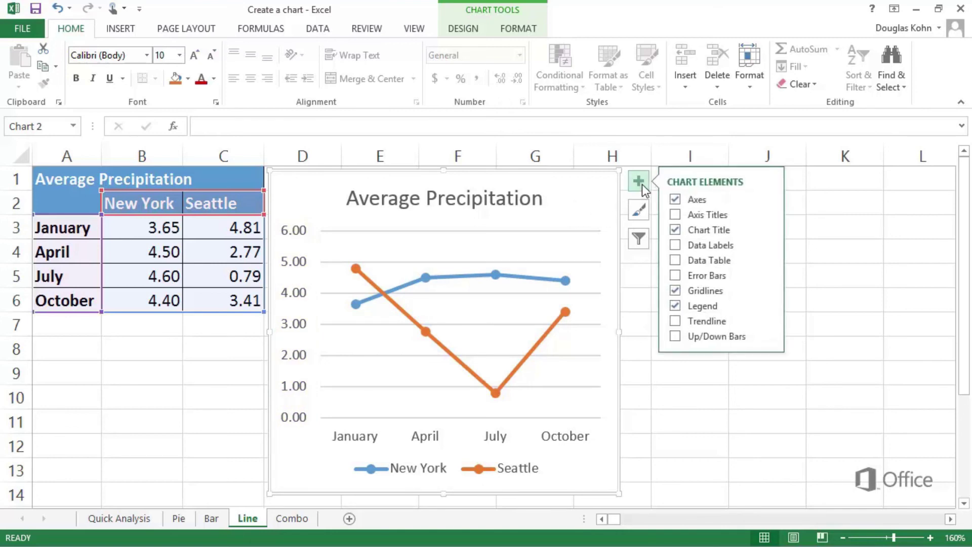
click(763, 214)
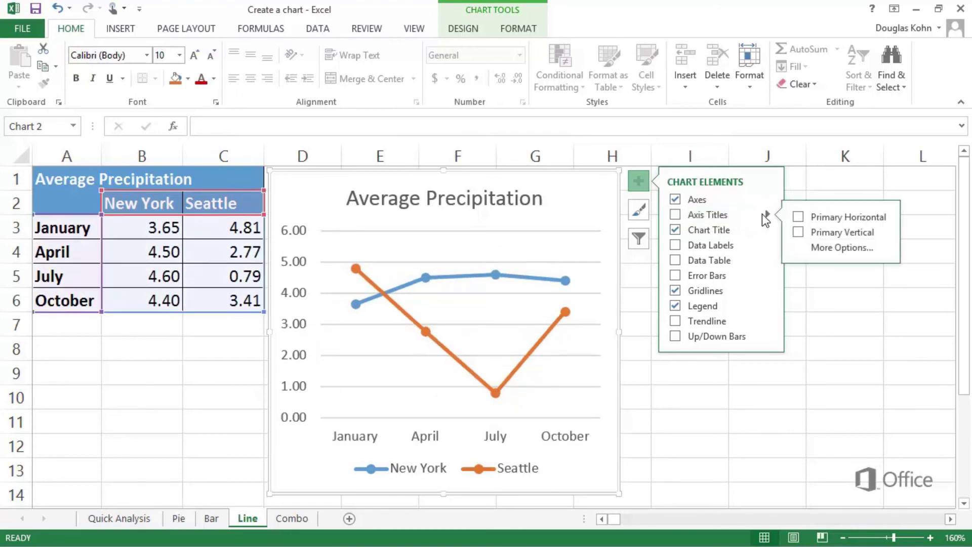
click(798, 232)
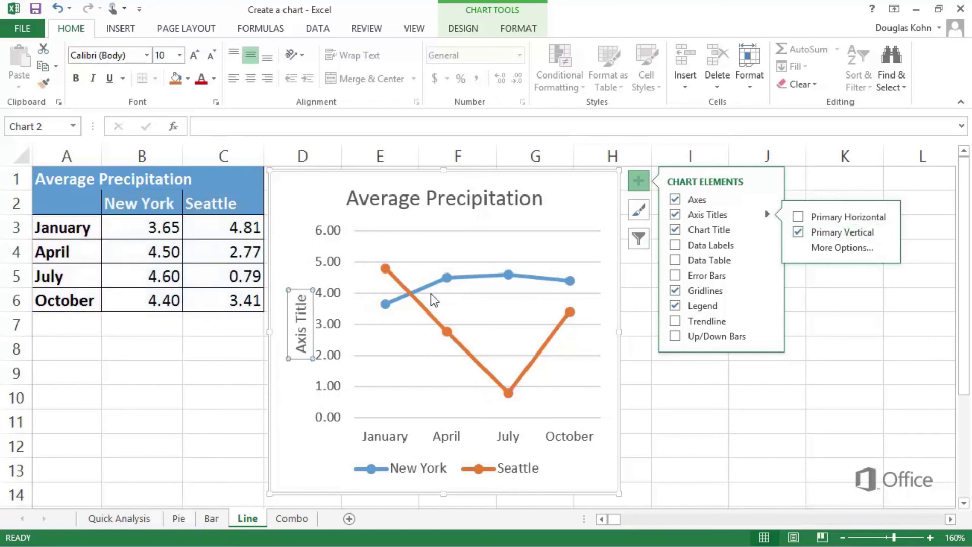
click(308, 349)
drag(308, 349, 301, 293)
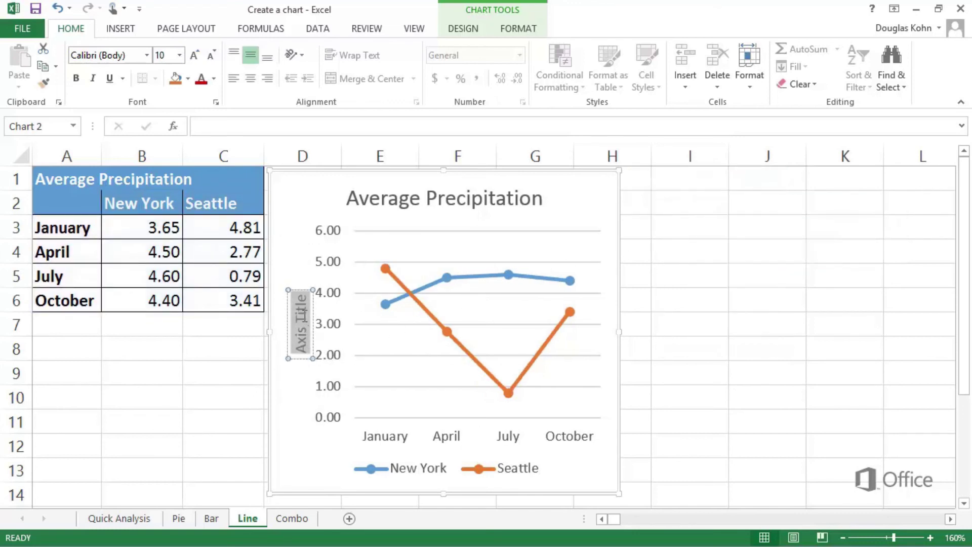
text(Inches)
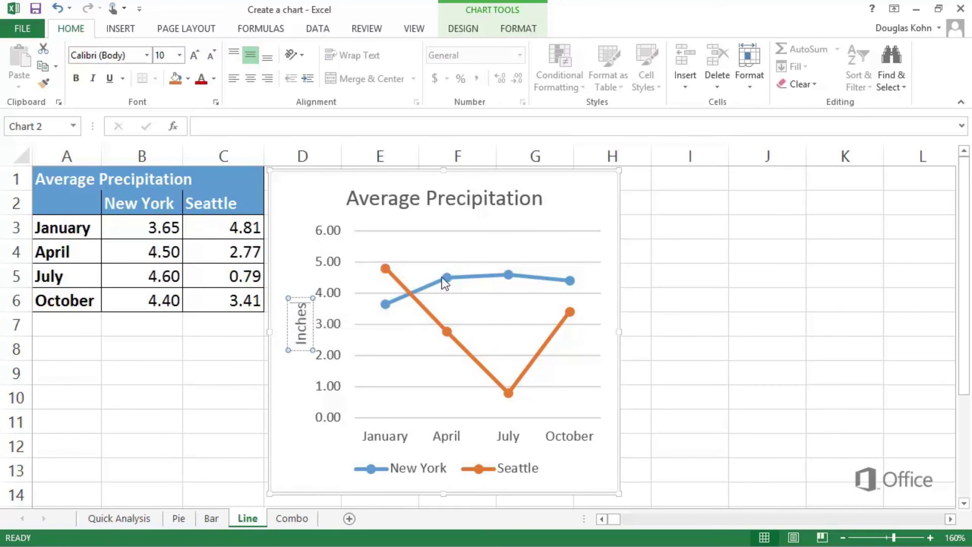
click(590, 215)
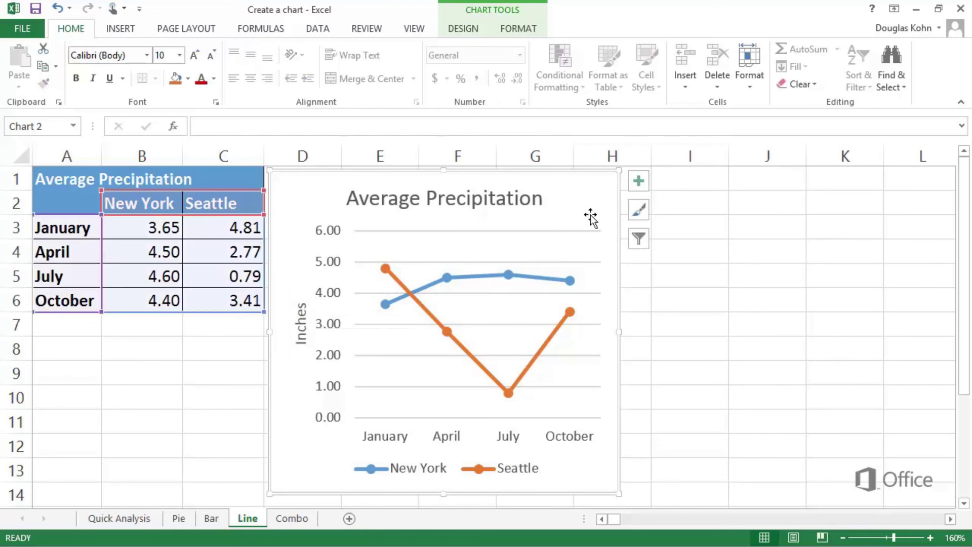
Add data labels to the line chart, placed to the right of the data points
click(639, 184)
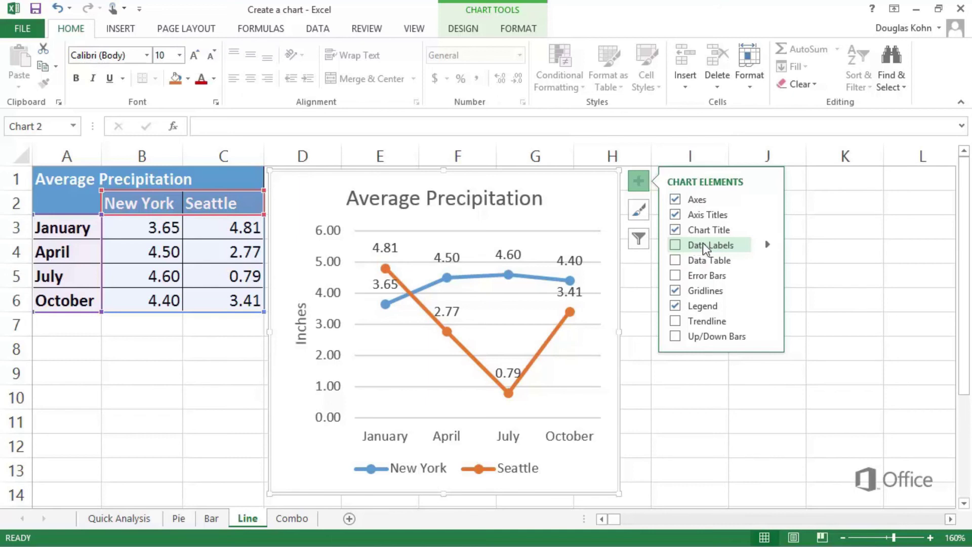
click(764, 242)
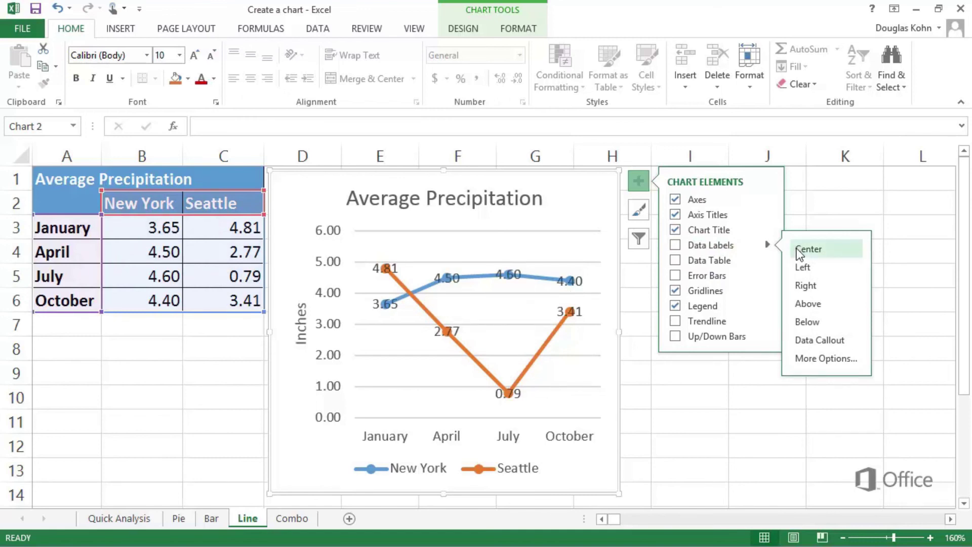
click(804, 287)
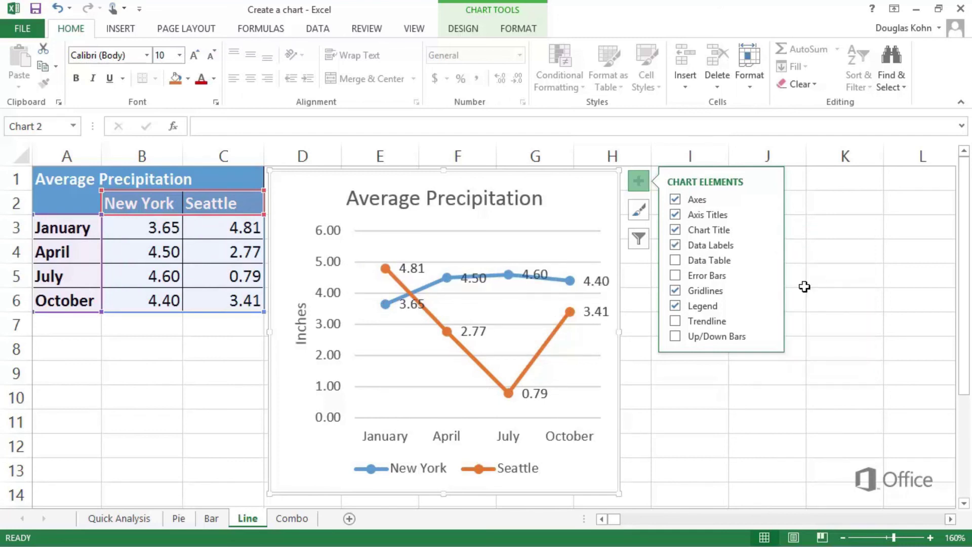
click(805, 287)
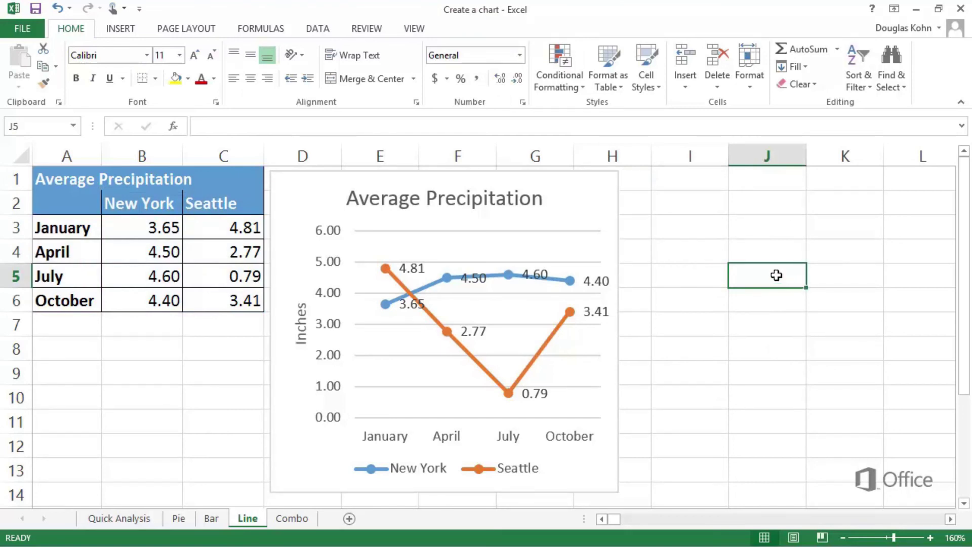
Filter the New York series out of the line chart and apply the filter, and restore the series
click(600, 225)
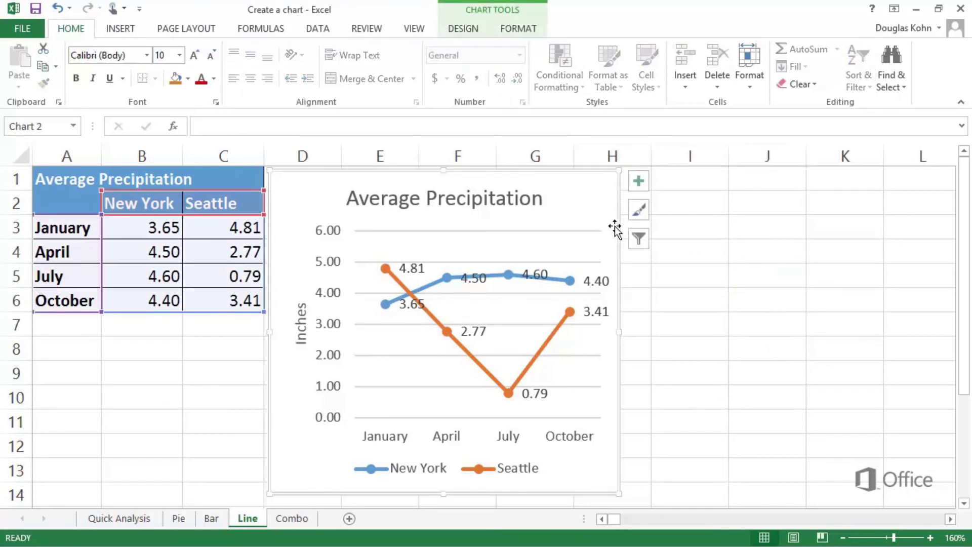
click(638, 238)
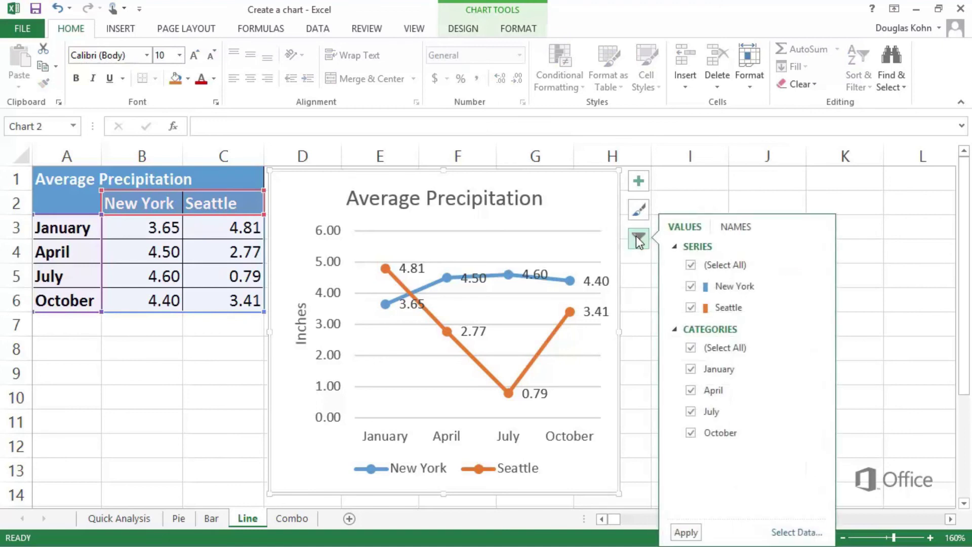
click(689, 287)
click(687, 533)
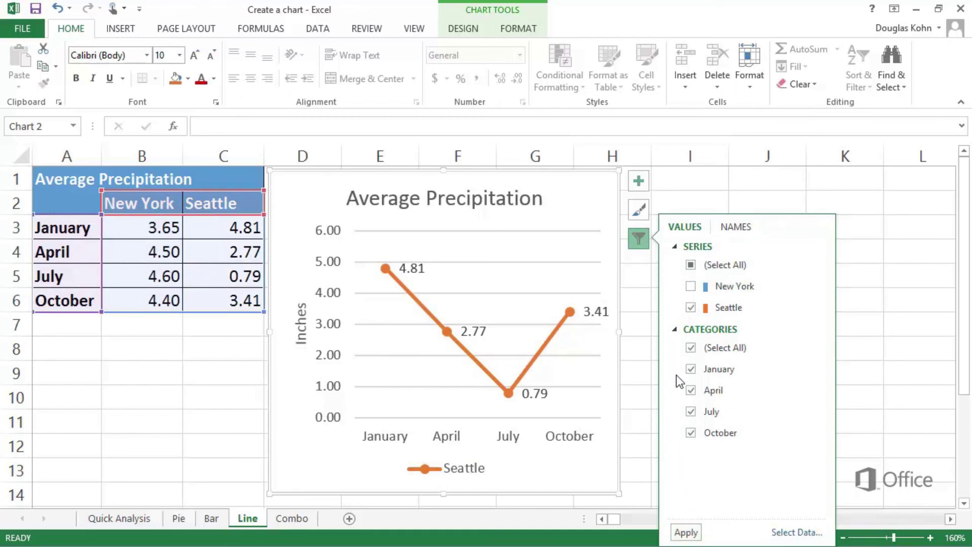
click(690, 288)
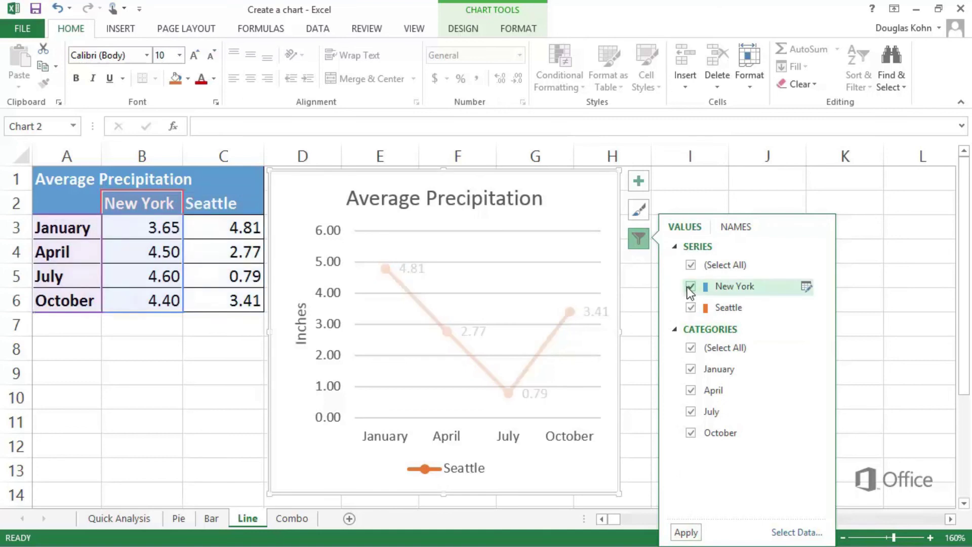
click(687, 533)
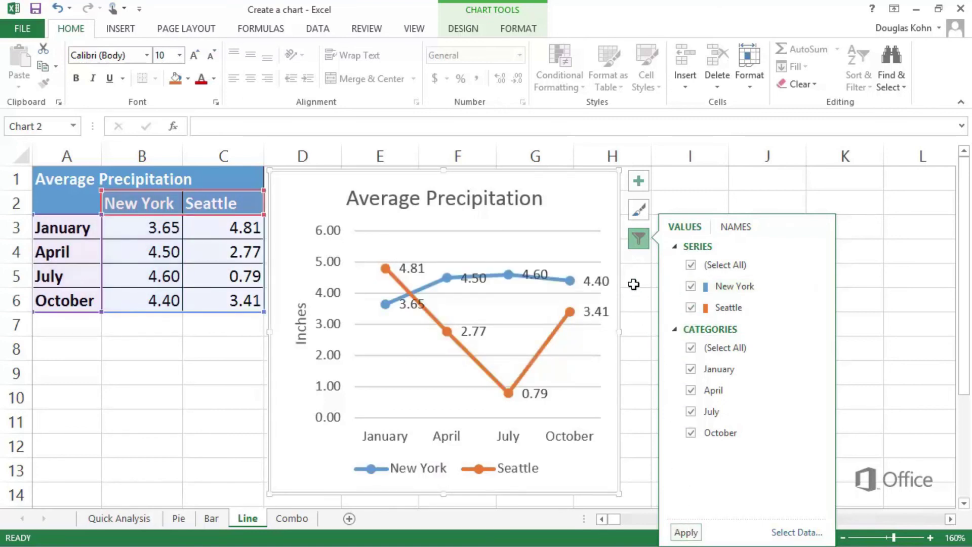
Apply a gradient fill to the chart area of the line chart and close the formatting options
click(603, 218)
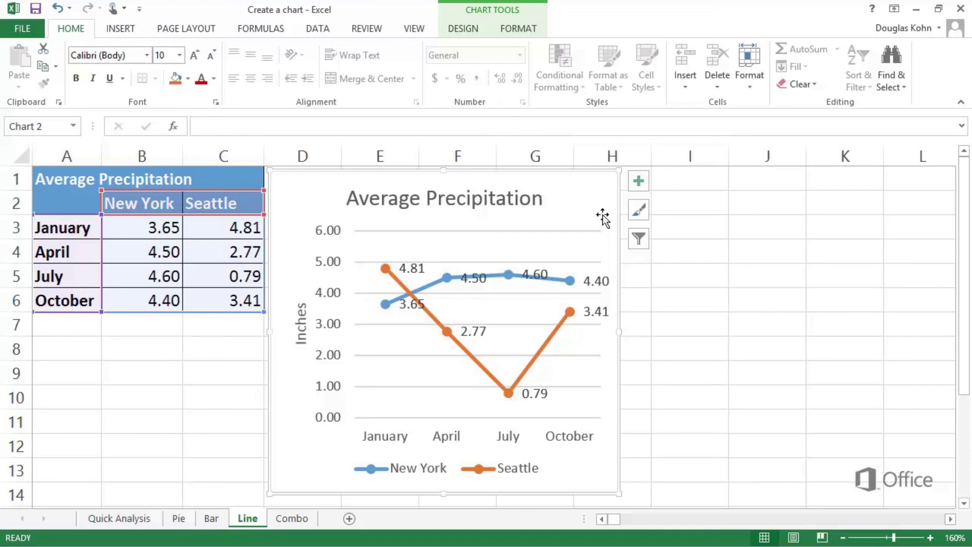
double_click(603, 218)
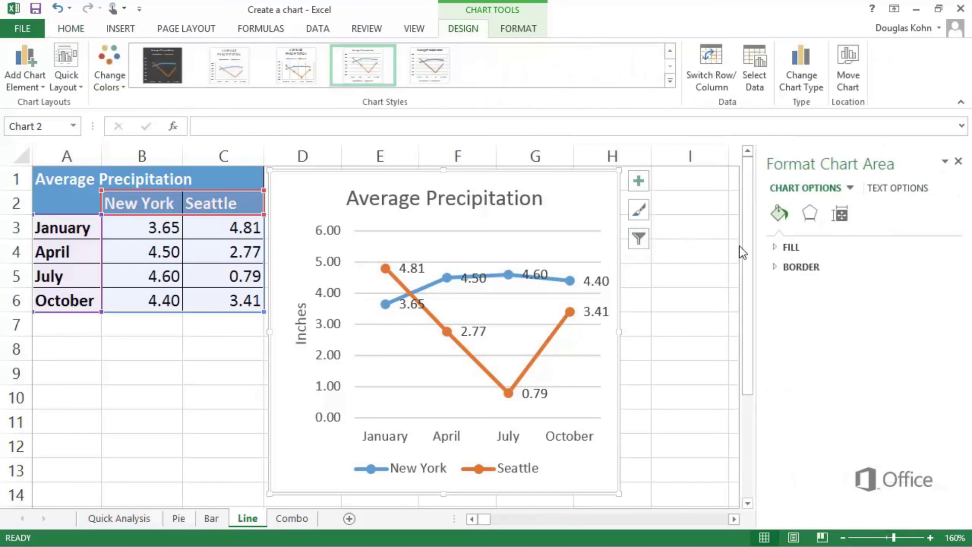
click(775, 251)
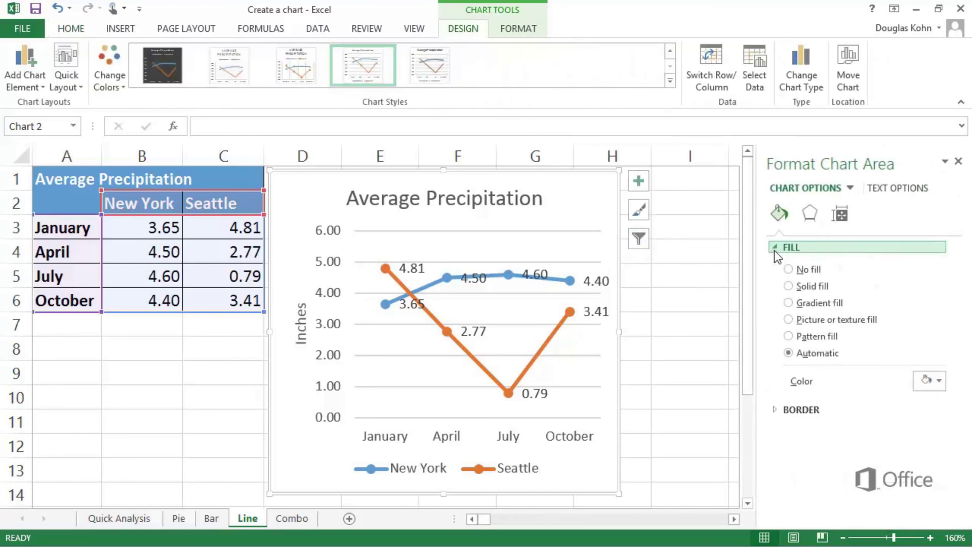
click(788, 303)
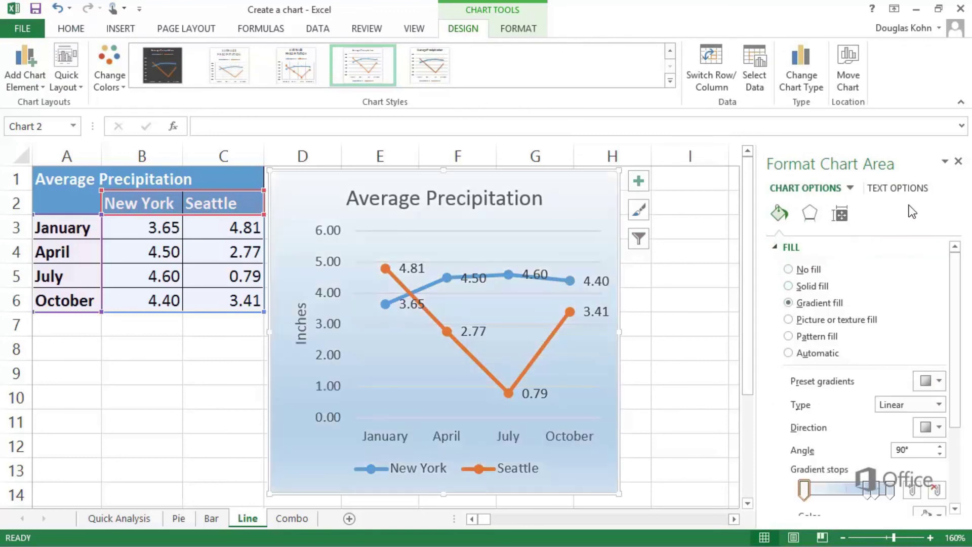
click(959, 161)
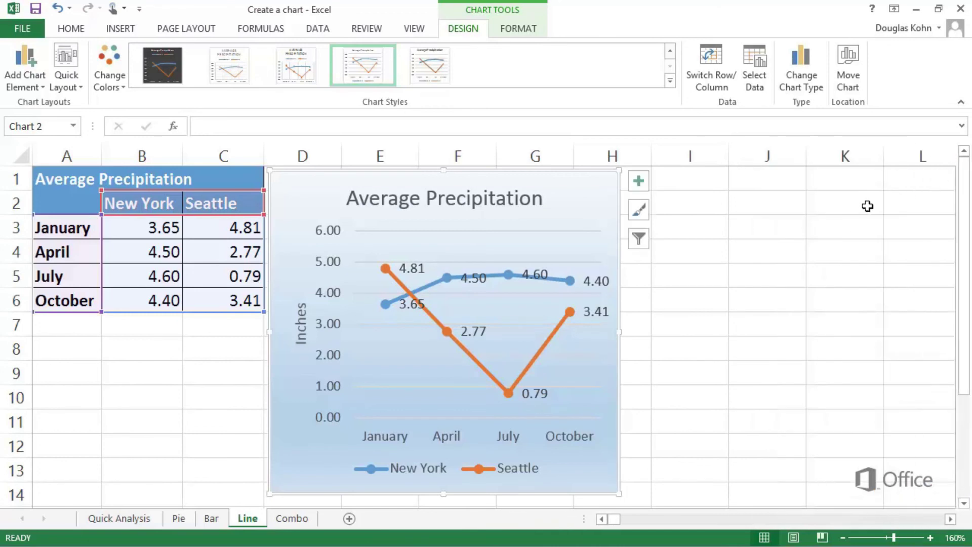
Widen the Average Precipitation line chart so that it extends across to column J
drag(621, 333, 772, 359)
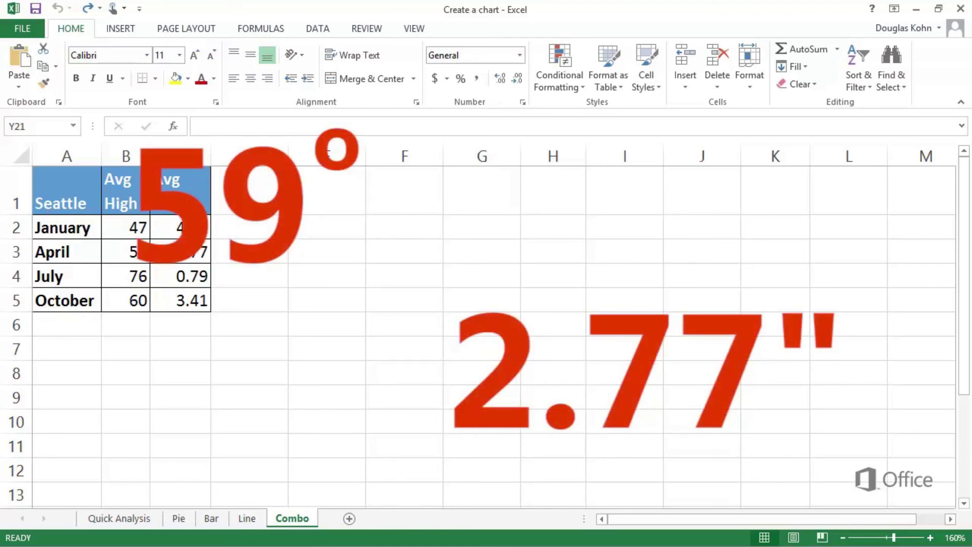
Insert a clustered column and line combo chart from the Seattle data in A1:C5 on the Combo sheet
click(238, 252)
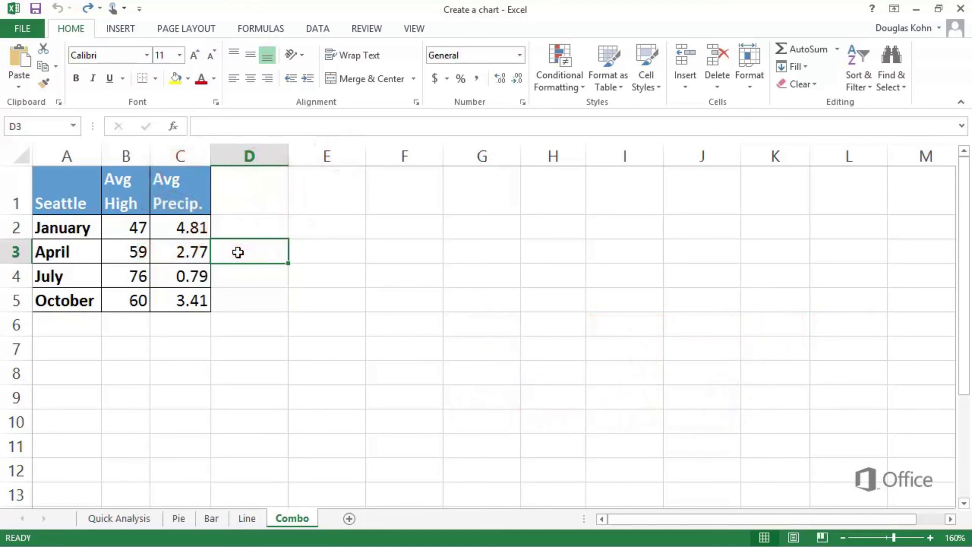
drag(90, 200, 185, 302)
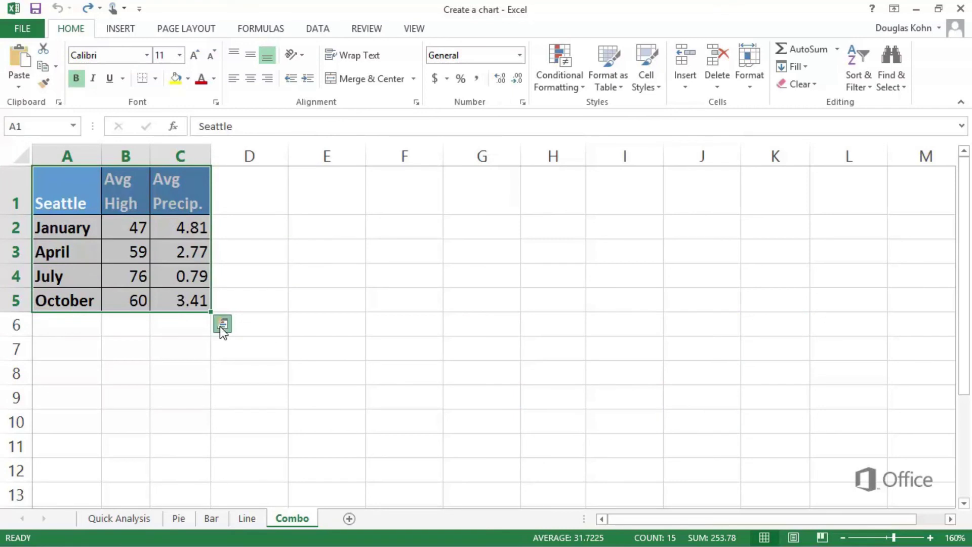
click(221, 326)
click(171, 357)
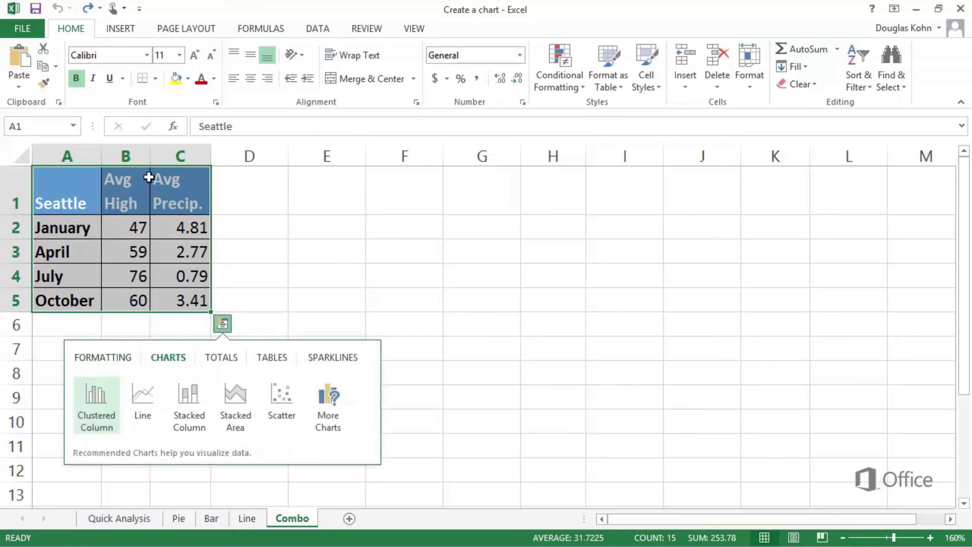
click(126, 32)
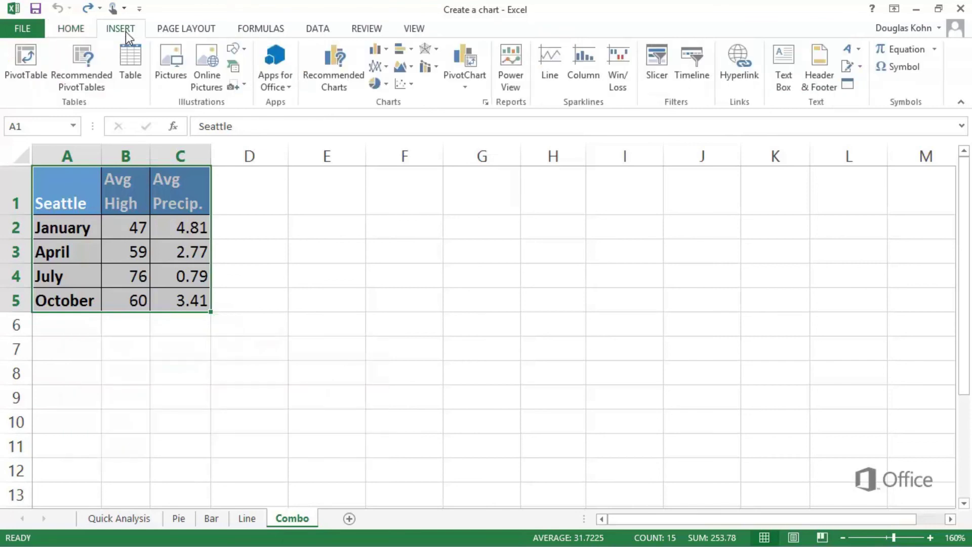
click(437, 73)
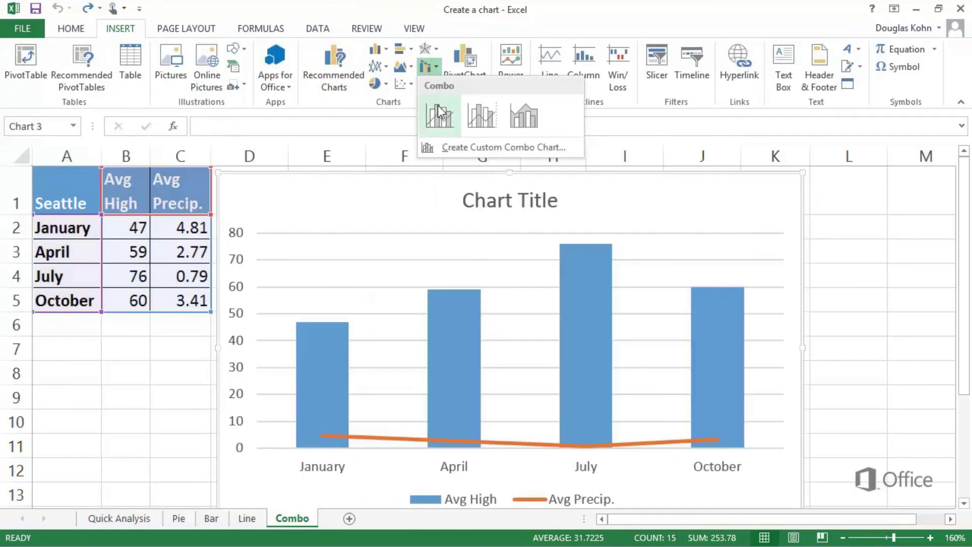
click(440, 114)
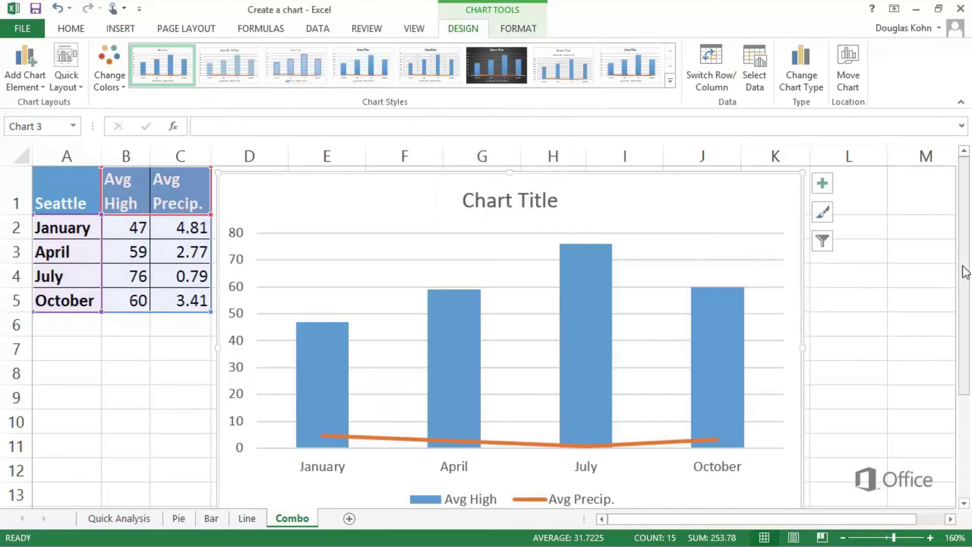
Shrink the combo chart from its lower corner so that it ends around cell I13
drag(964, 272, 966, 330)
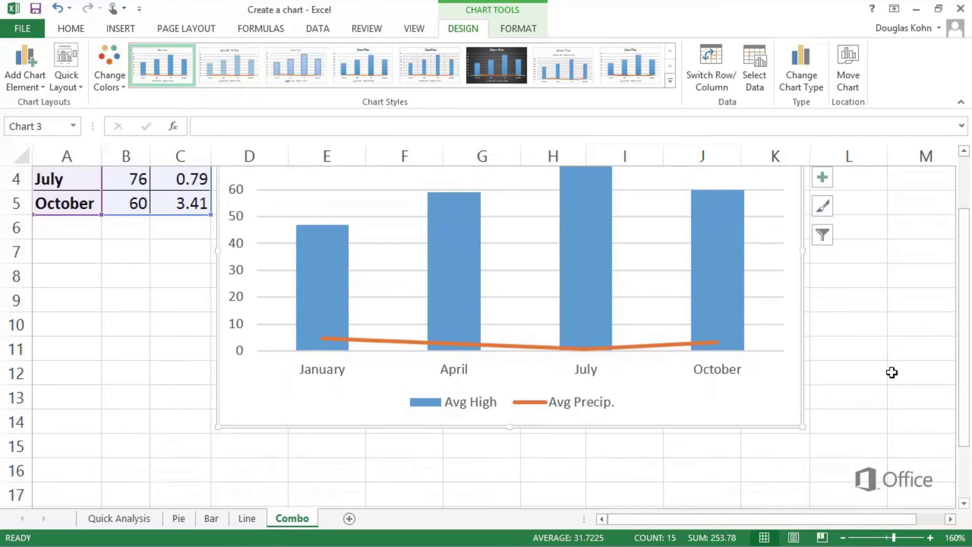
drag(811, 436, 630, 404)
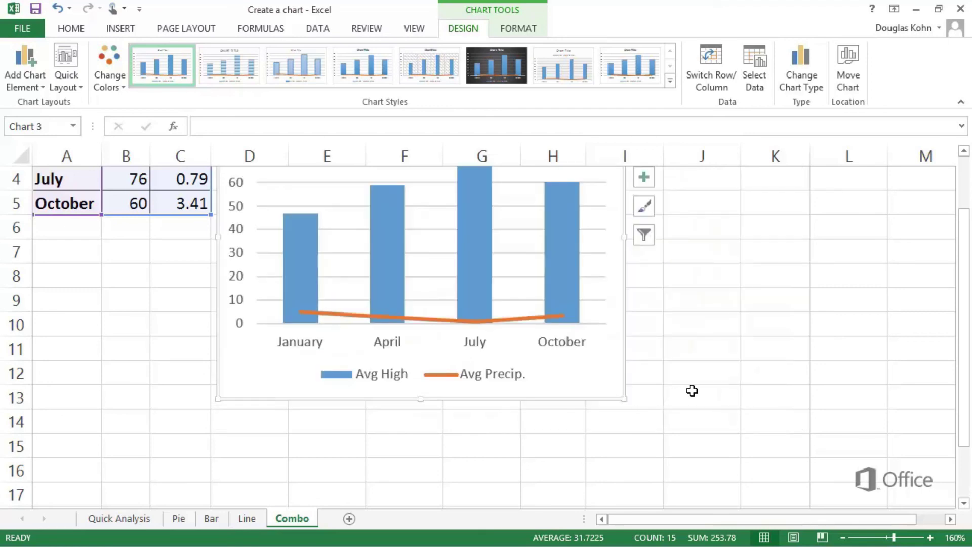
scroll(693, 390, up, 1)
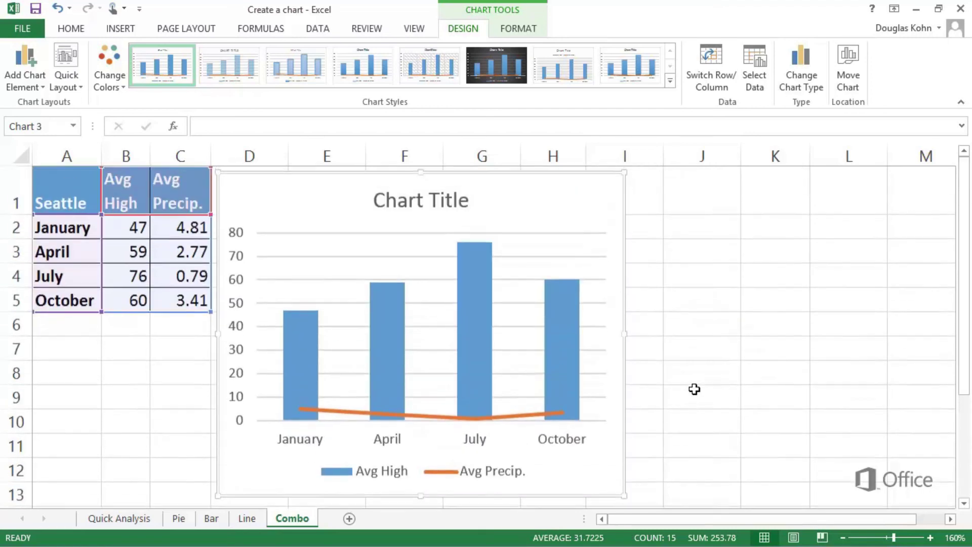
Change the combo chart's title to "Monthly Averages"
click(467, 220)
drag(471, 208, 394, 215)
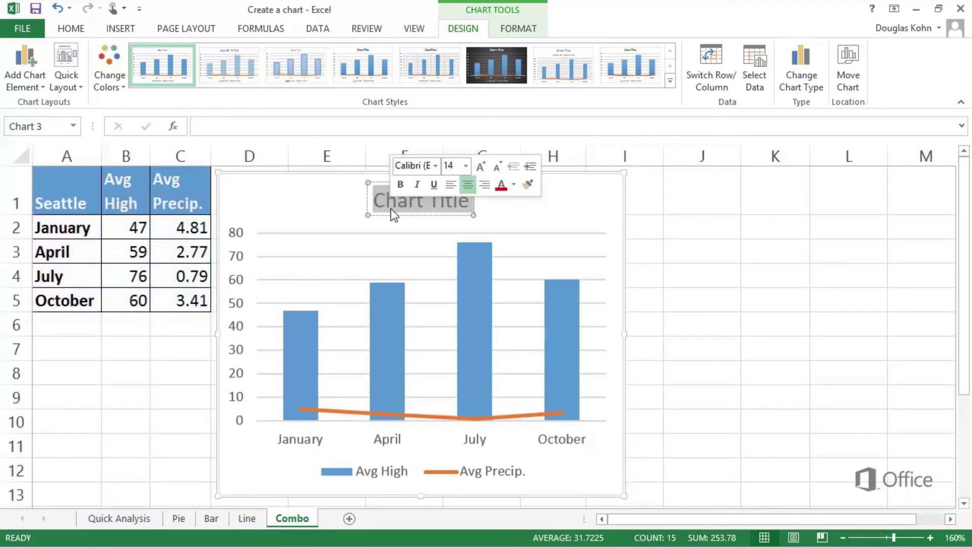
text(Month)
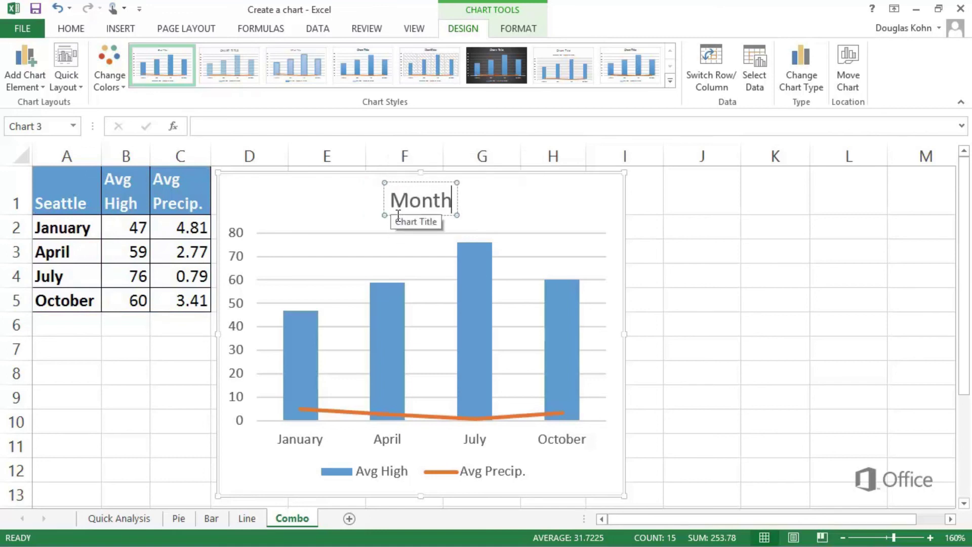
text(ly Avera)
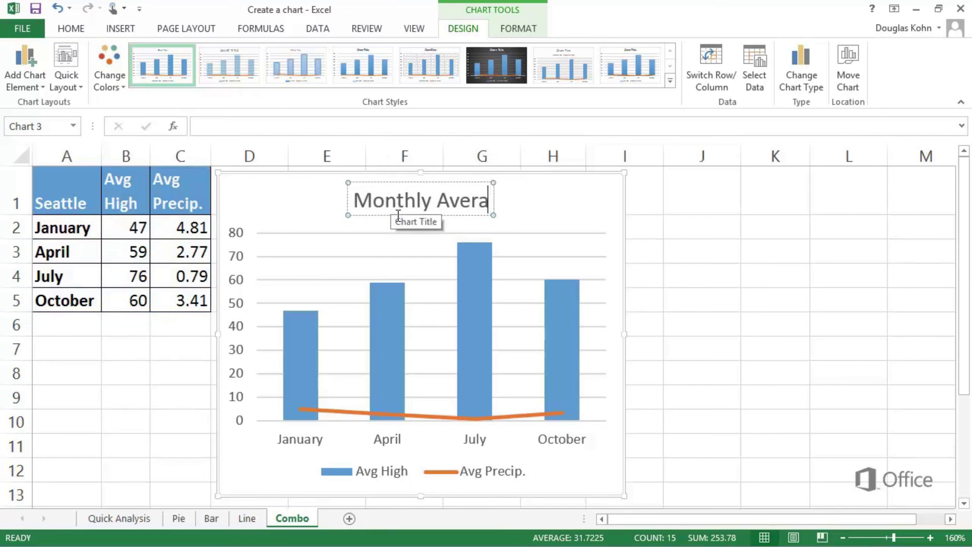
text(ges)
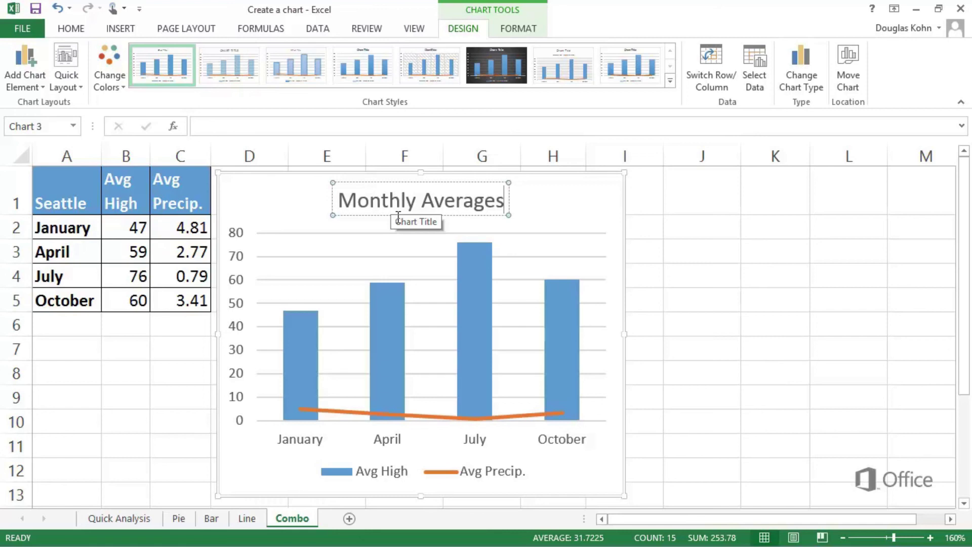
Plot the Avg Precip. line series on the secondary axis and close the series formatting options
click(450, 418)
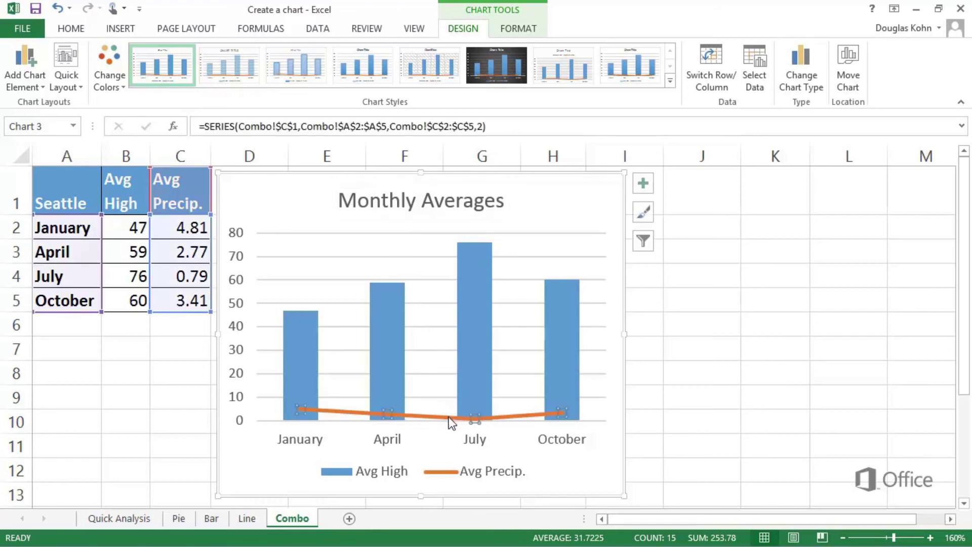
double_click(450, 421)
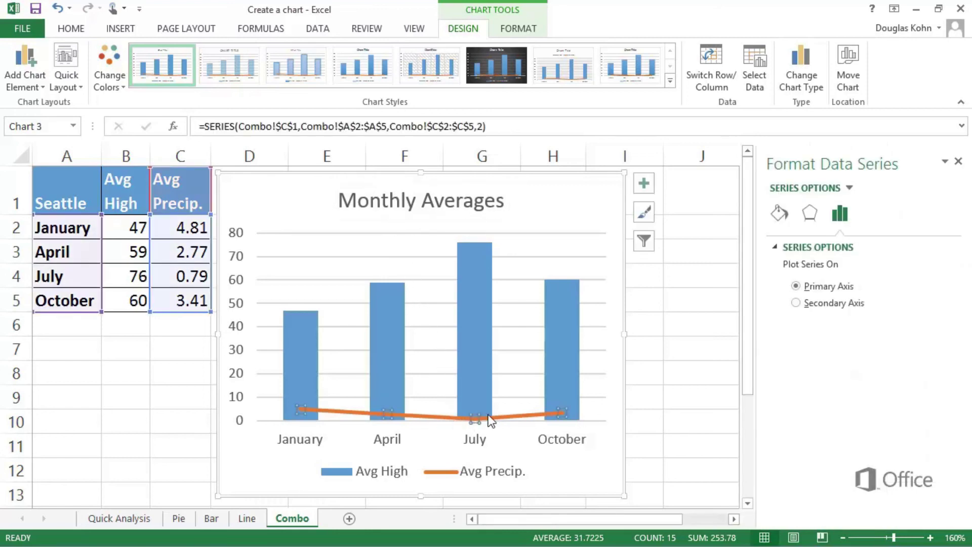
click(795, 303)
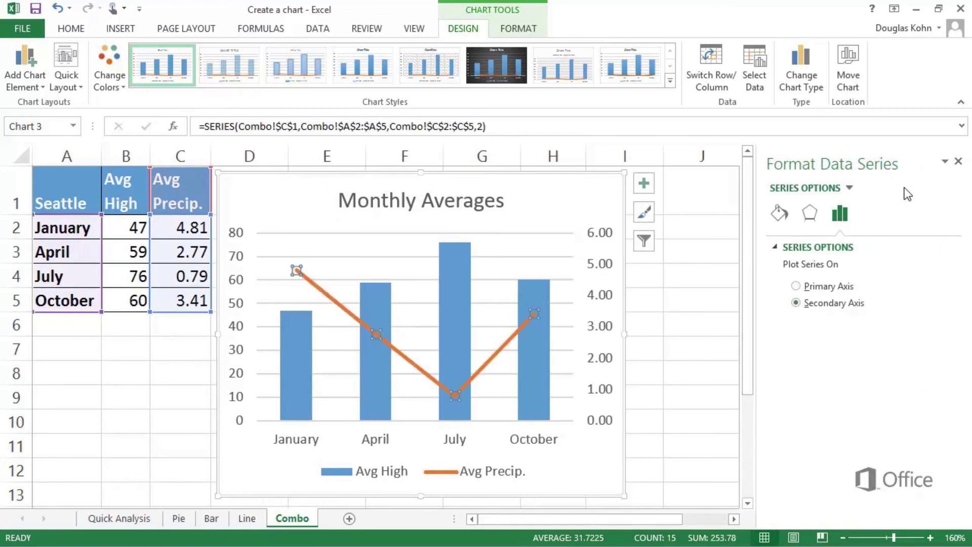
click(959, 163)
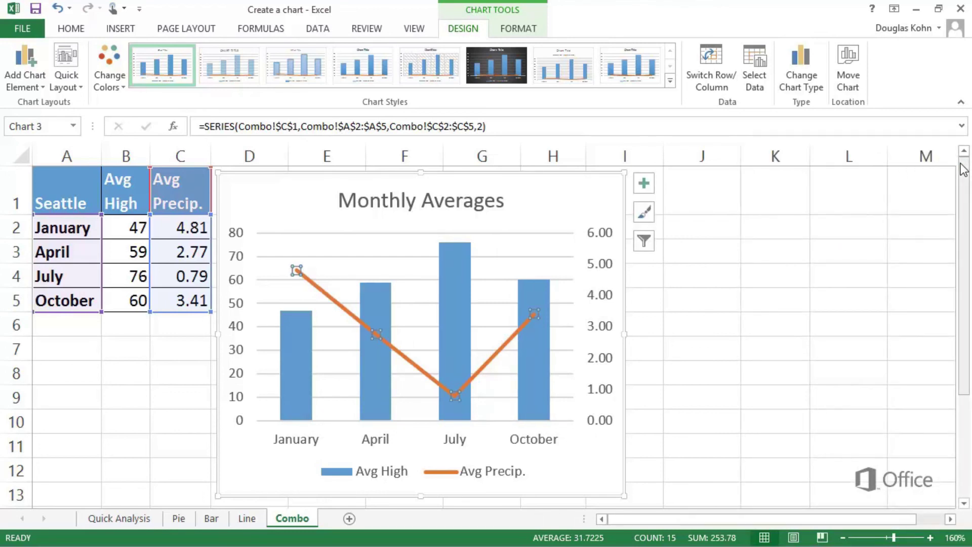
Add primary vertical and secondary vertical axis titles to the combo chart
click(647, 185)
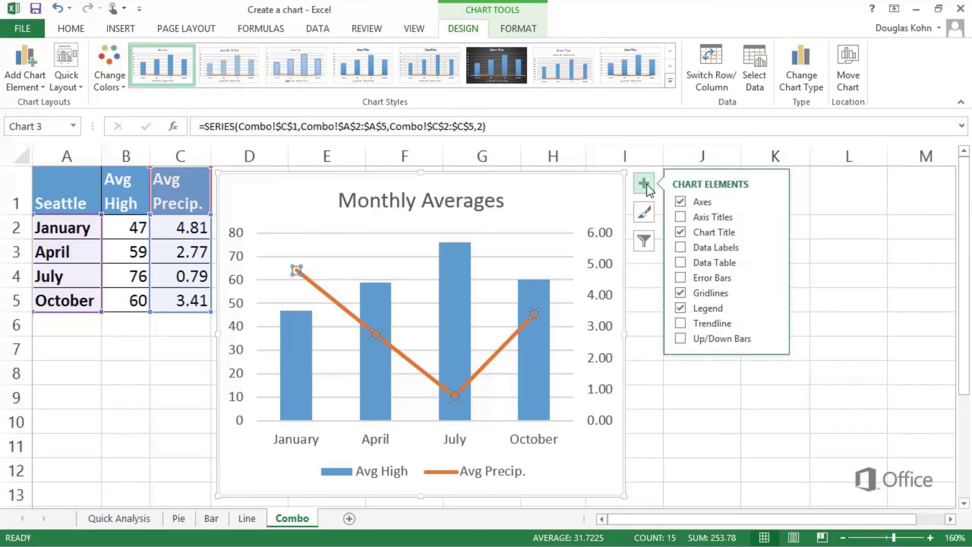
click(774, 218)
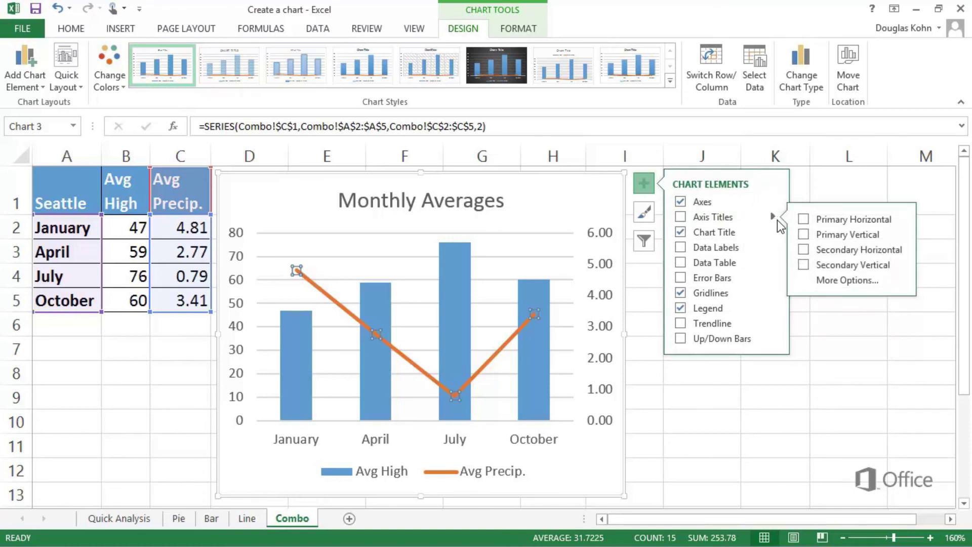
click(802, 234)
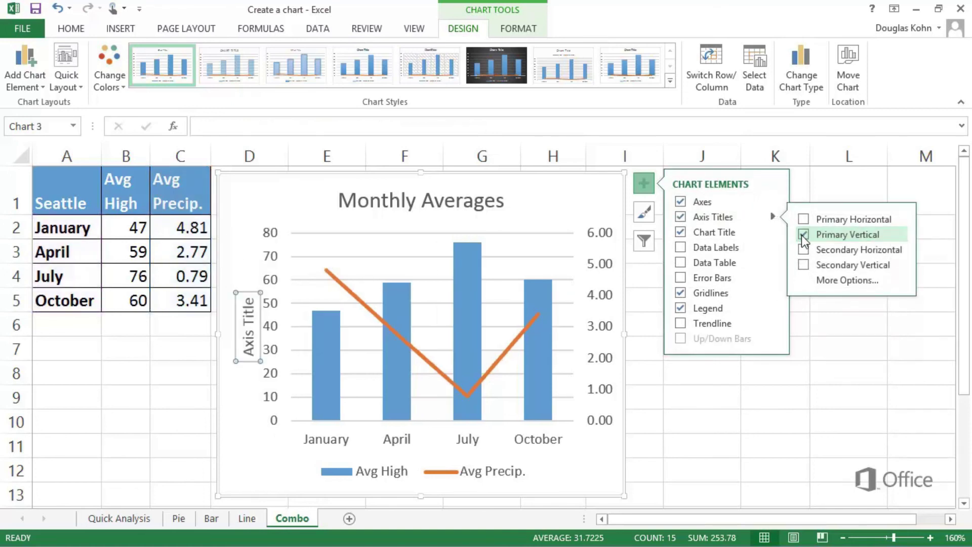
click(803, 264)
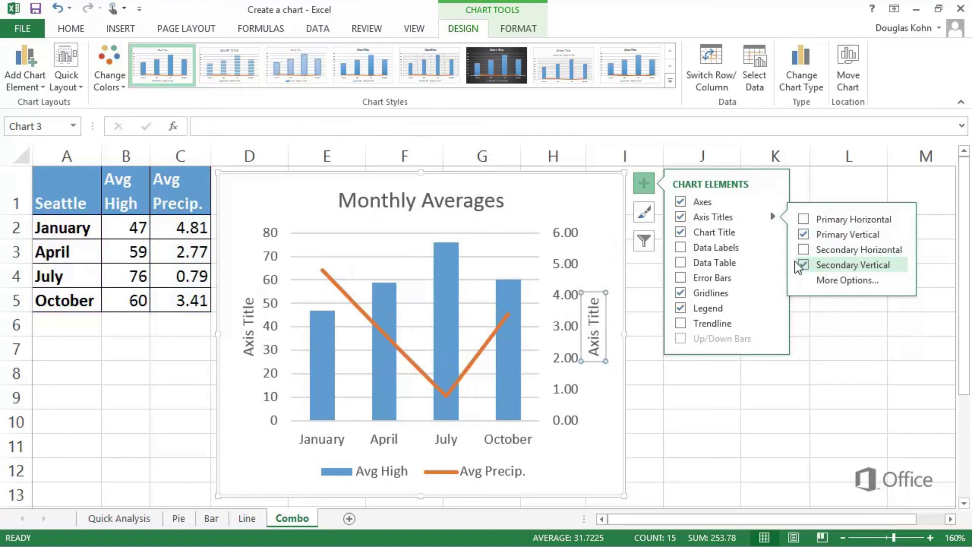
Title the primary vertical axis "Fahrenheit" and the secondary vertical axis "Inches"
click(251, 350)
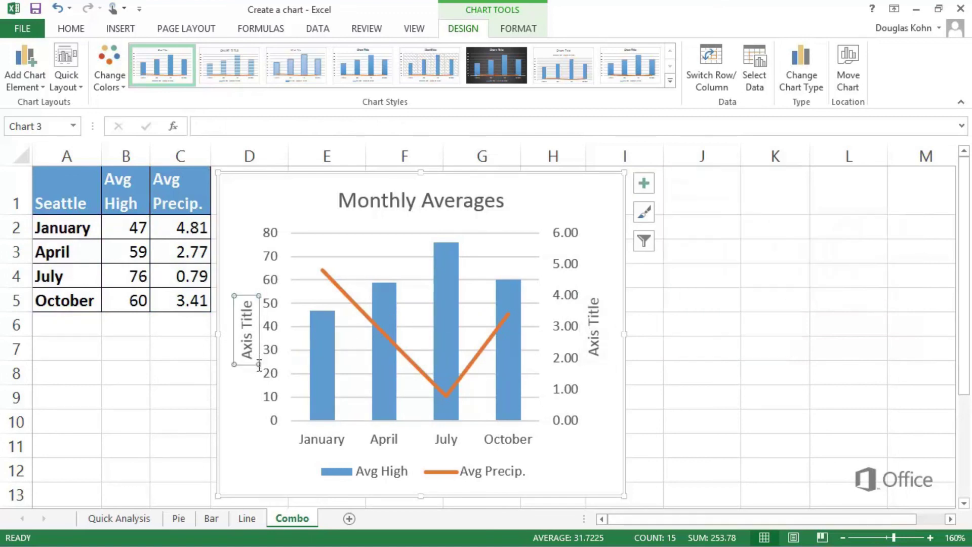
drag(249, 360, 246, 299)
key(Delete)
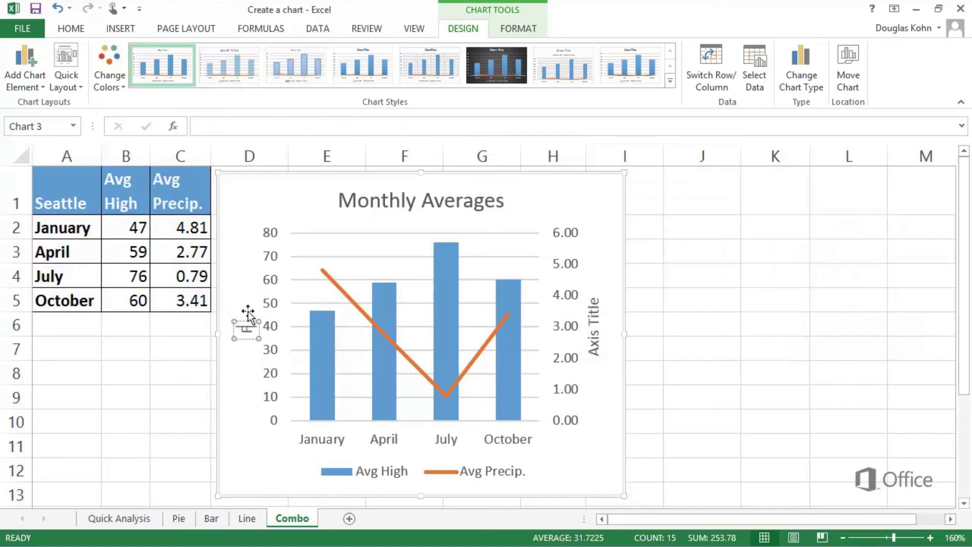
text(Fahrenh)
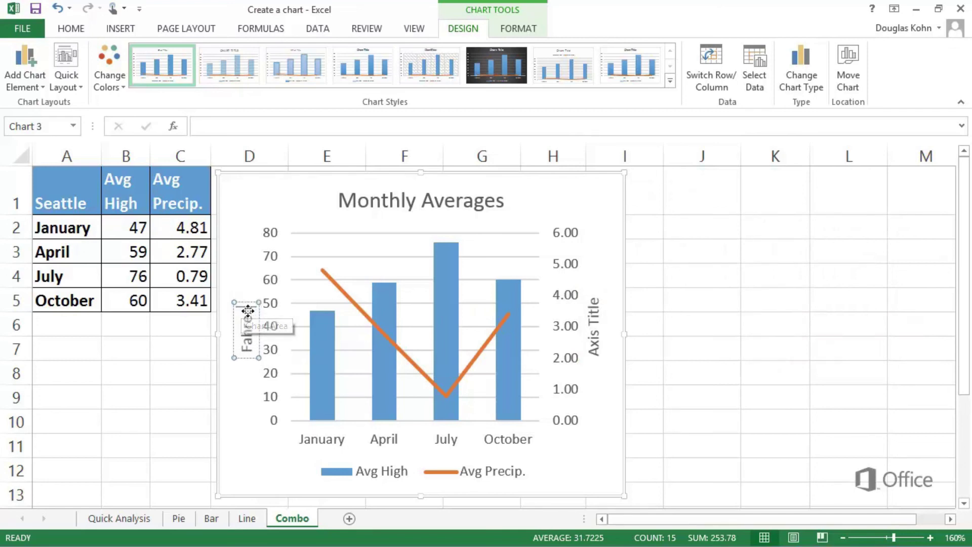
text(eit)
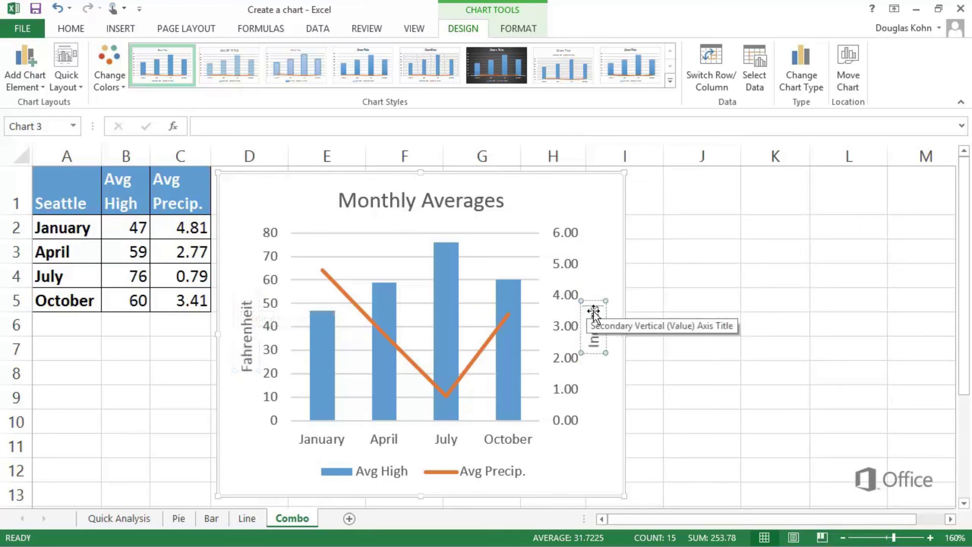
click(652, 311)
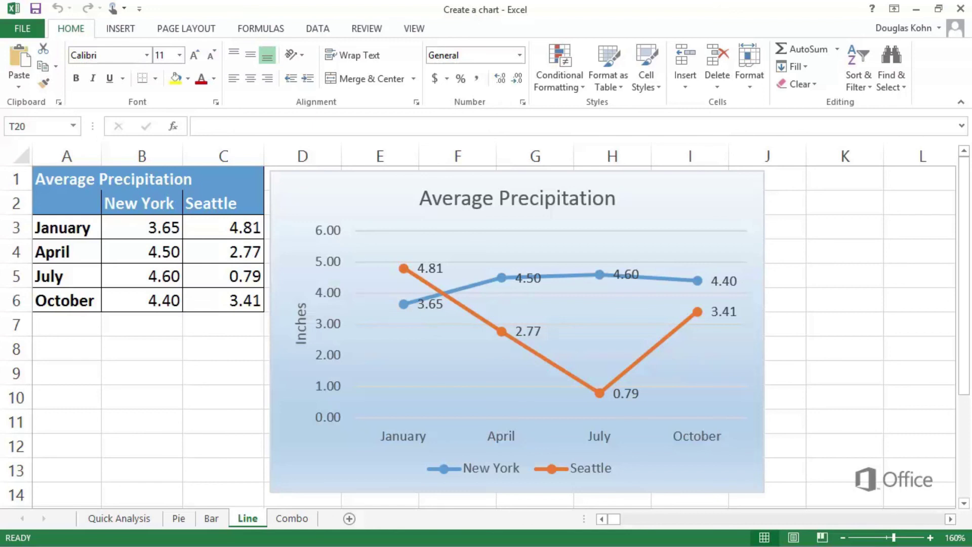
Copy the whole Average Precipitation line chart on the Line sheet
click(223, 348)
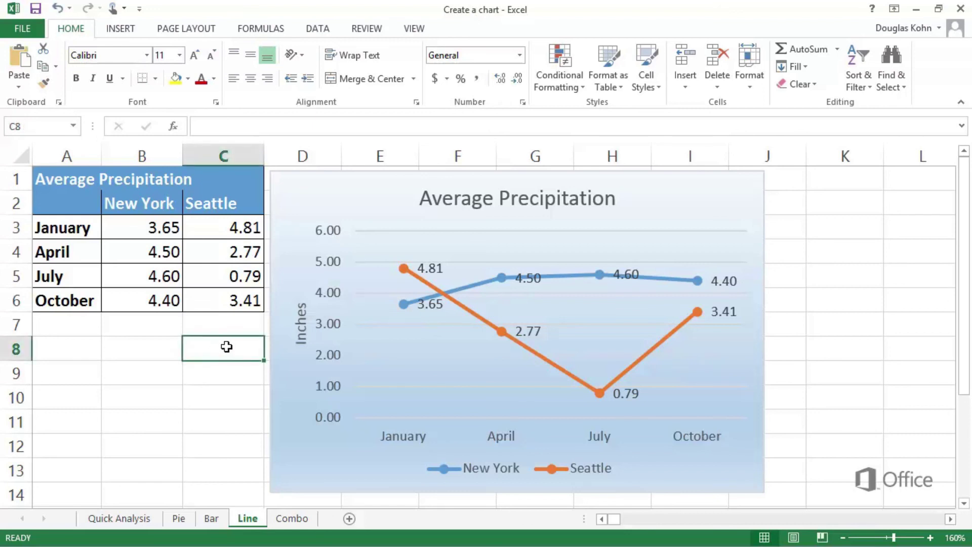
right_click(309, 284)
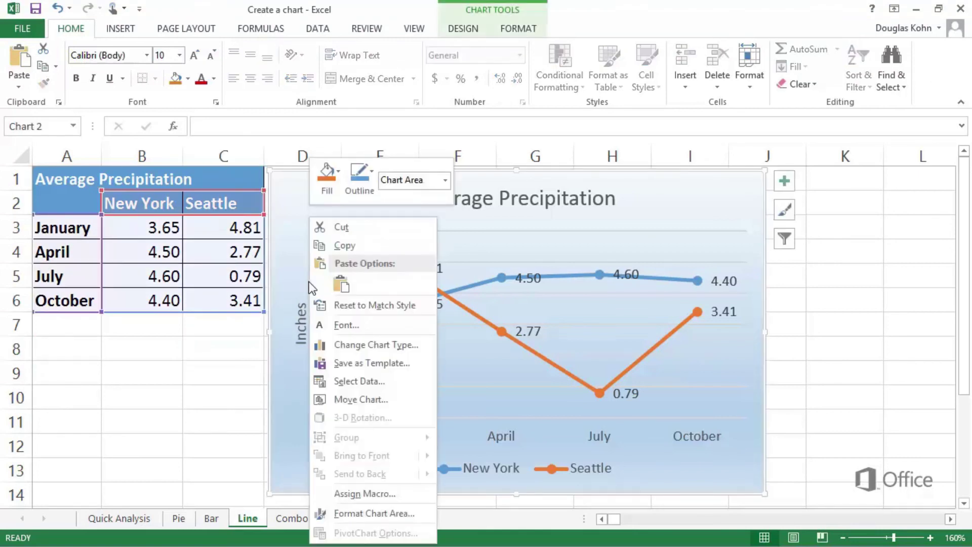
click(345, 249)
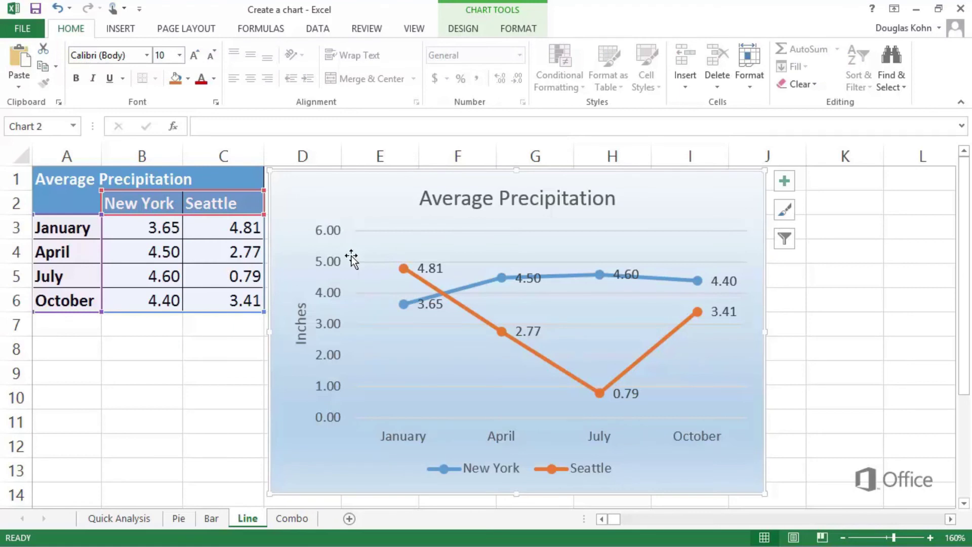
Switch to the Book1 workbook and paste the copied line chart at cell B2 of Sheet1
key(alt+Tab)
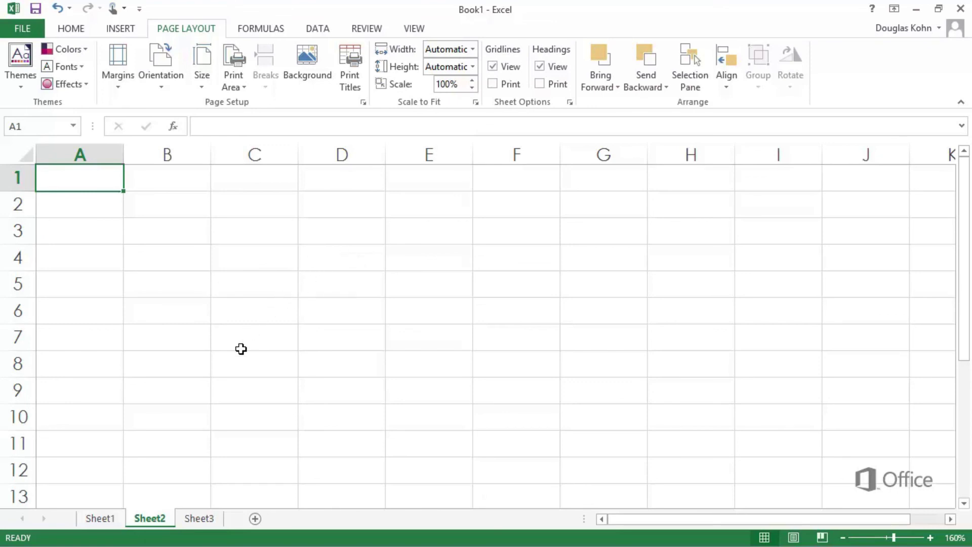
click(112, 519)
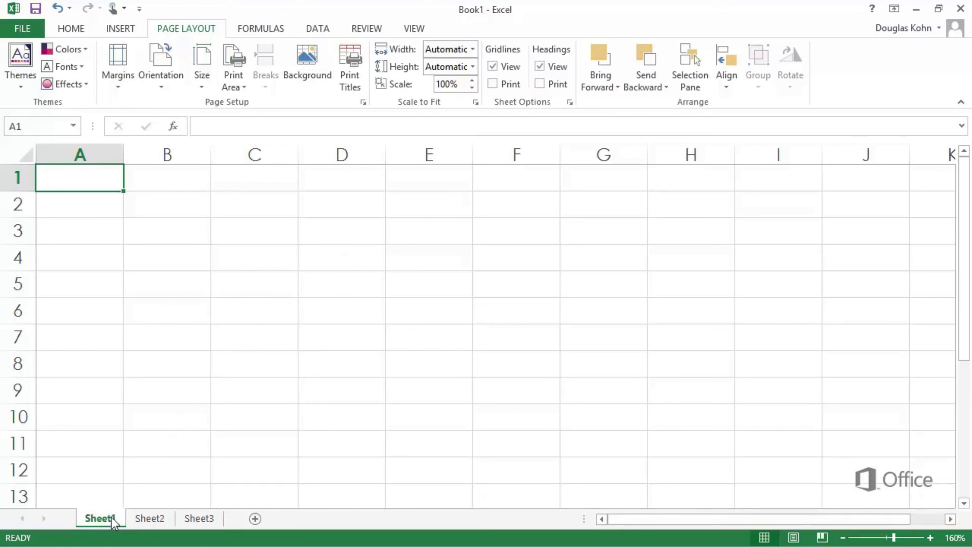
click(167, 217)
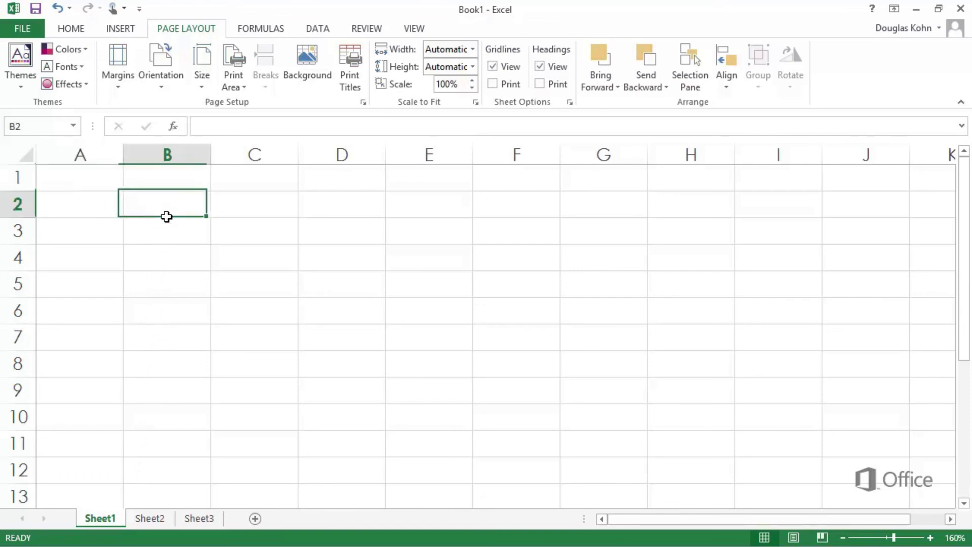
right_click(163, 213)
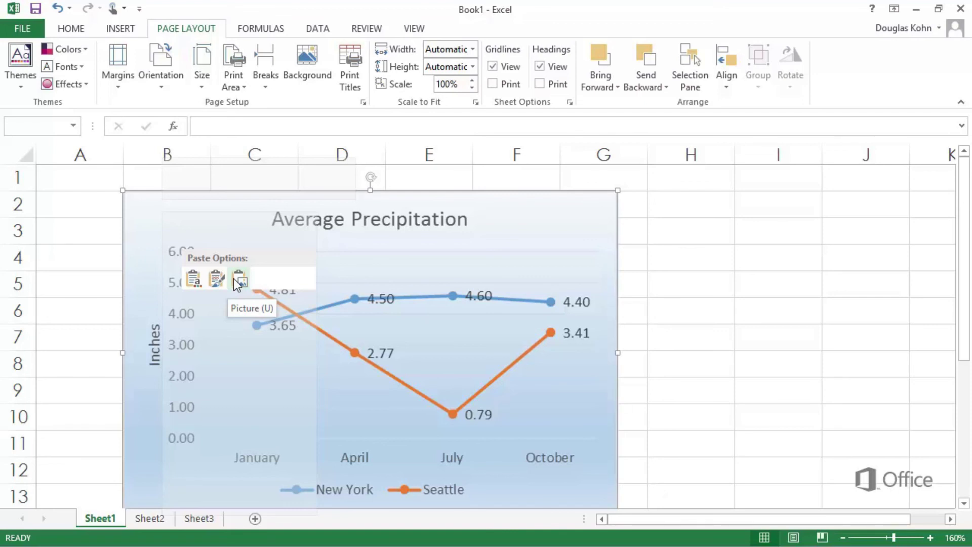
click(196, 279)
click(97, 291)
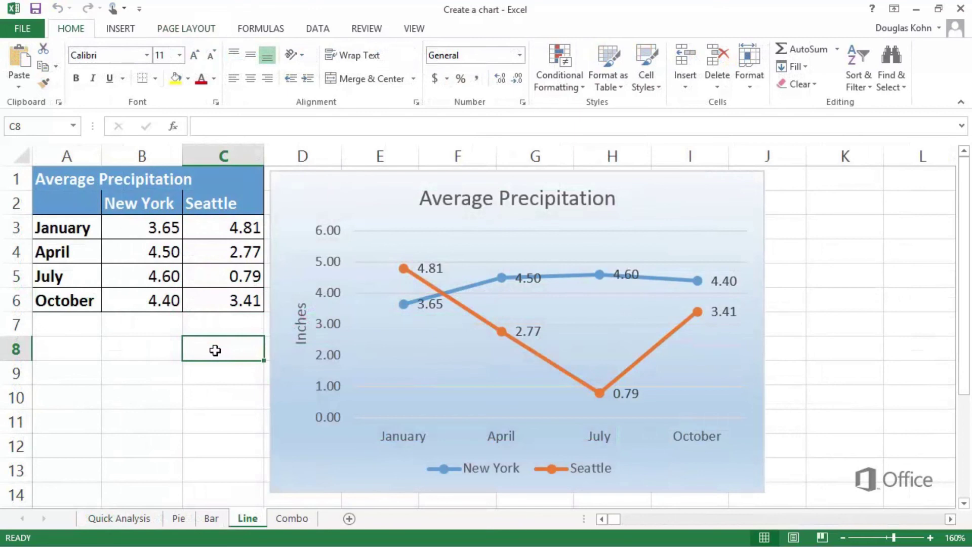
Copy the whole Average Precipitation line chart, switch to Document1 in Word and paste it with the destination theme and linked data
right_click(288, 277)
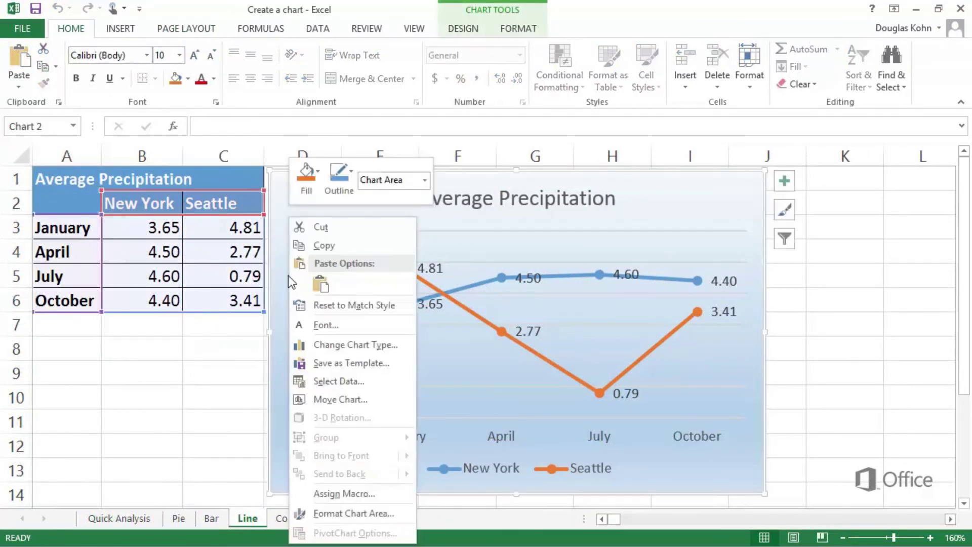
click(317, 247)
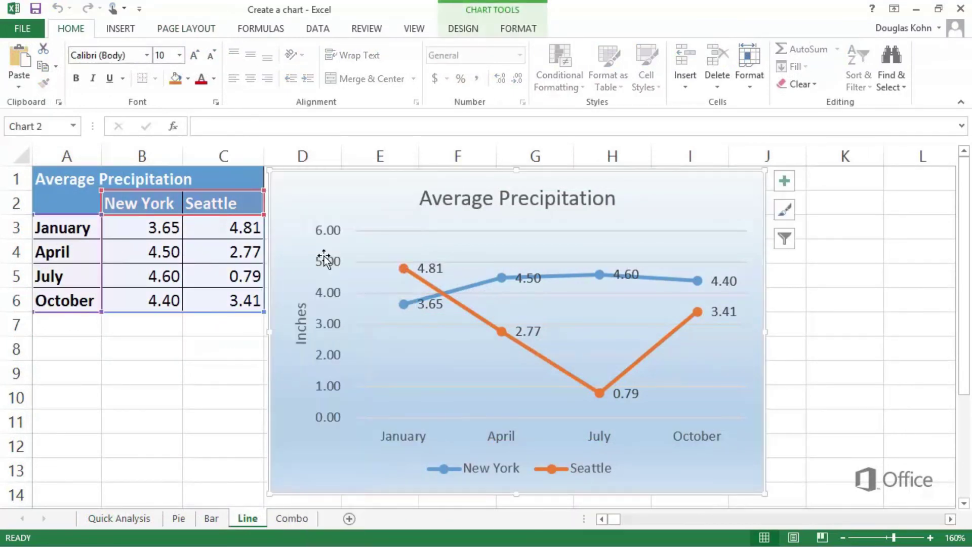
key(alt+Tab)
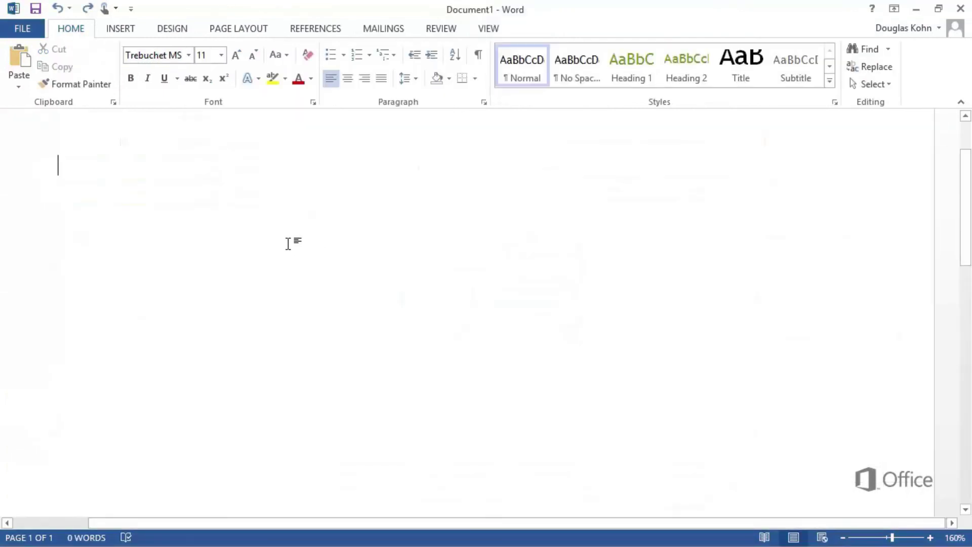
right_click(67, 176)
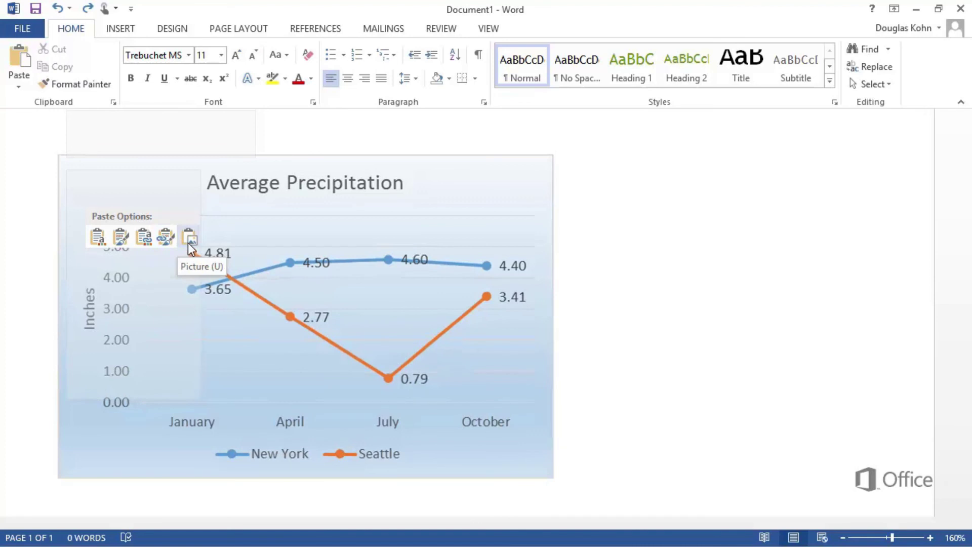
click(145, 238)
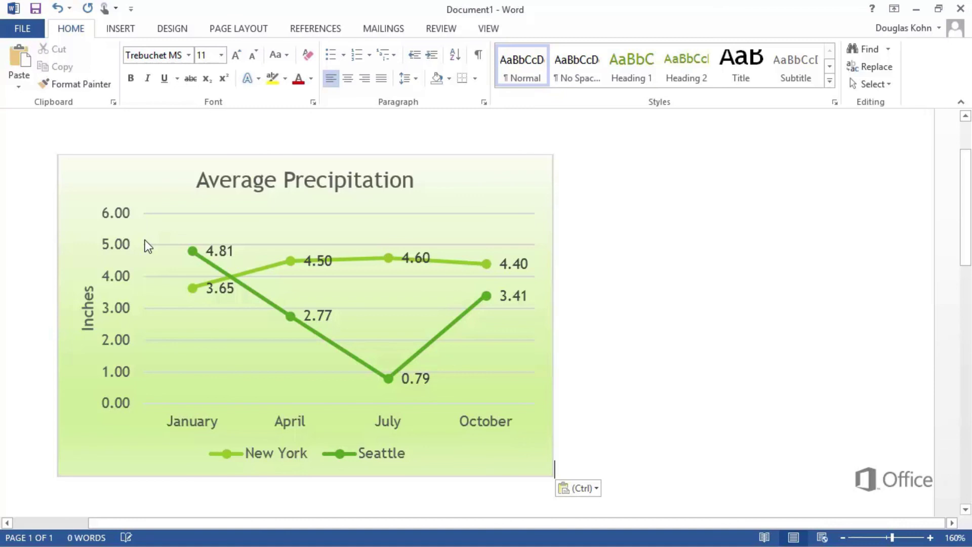
Select the pasted Average Precipitation chart in the document and show its chart design and data options
click(147, 247)
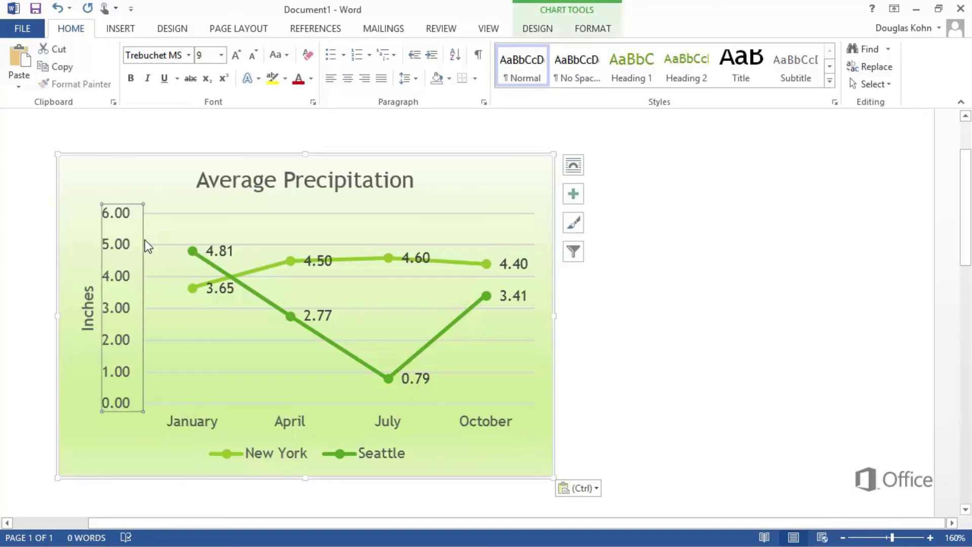
click(537, 31)
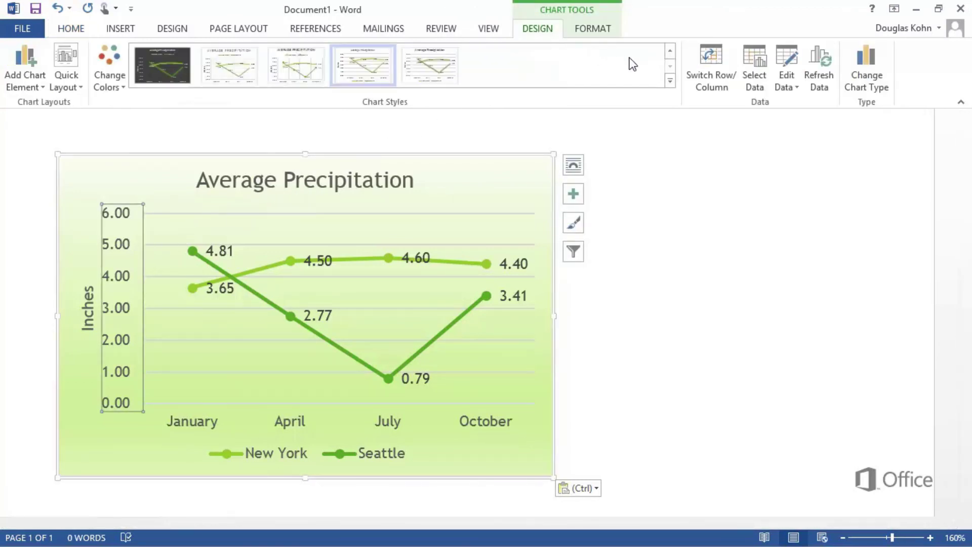